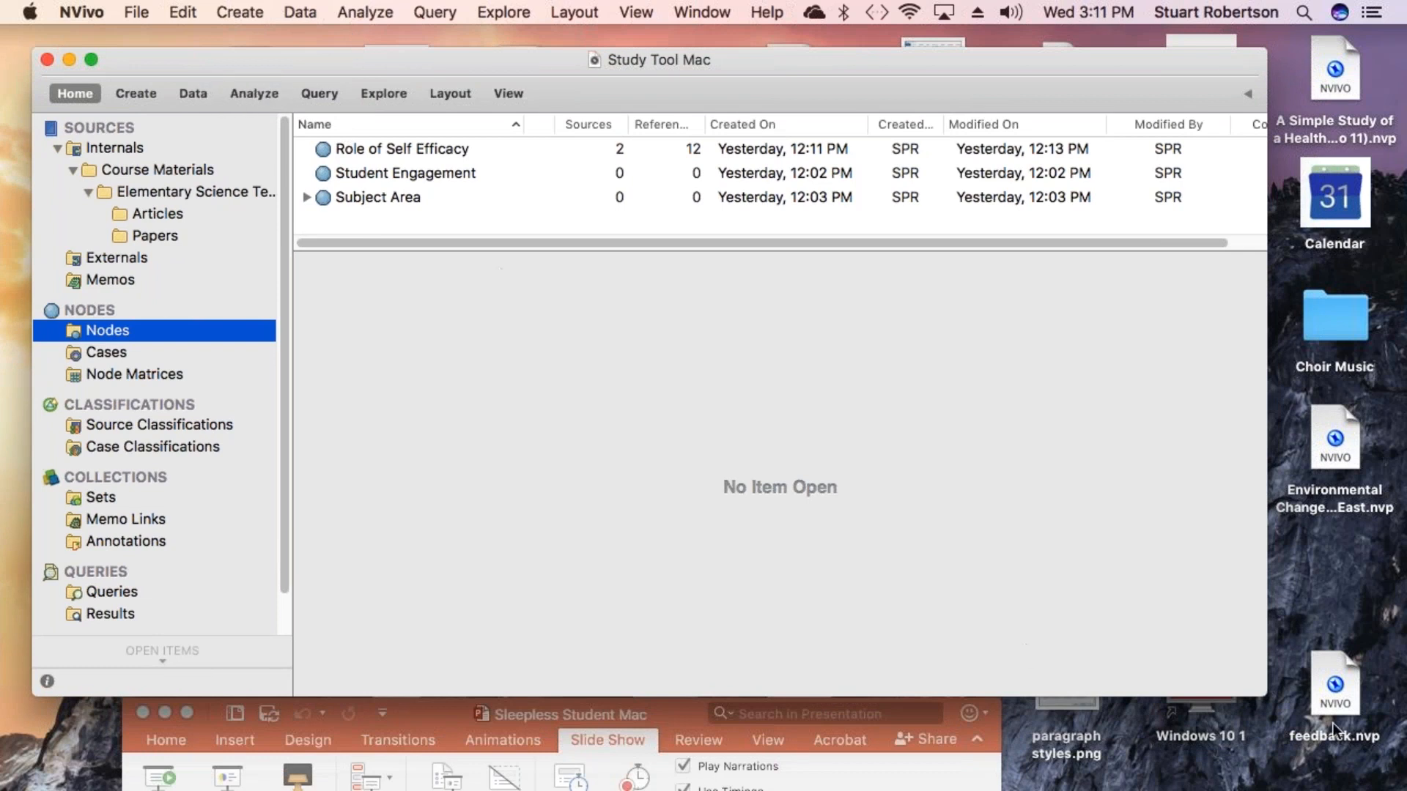
- Enlarge the Study Tool Mac project window and nudge it into place on the desktop
drag(1267, 696, 1317, 786)
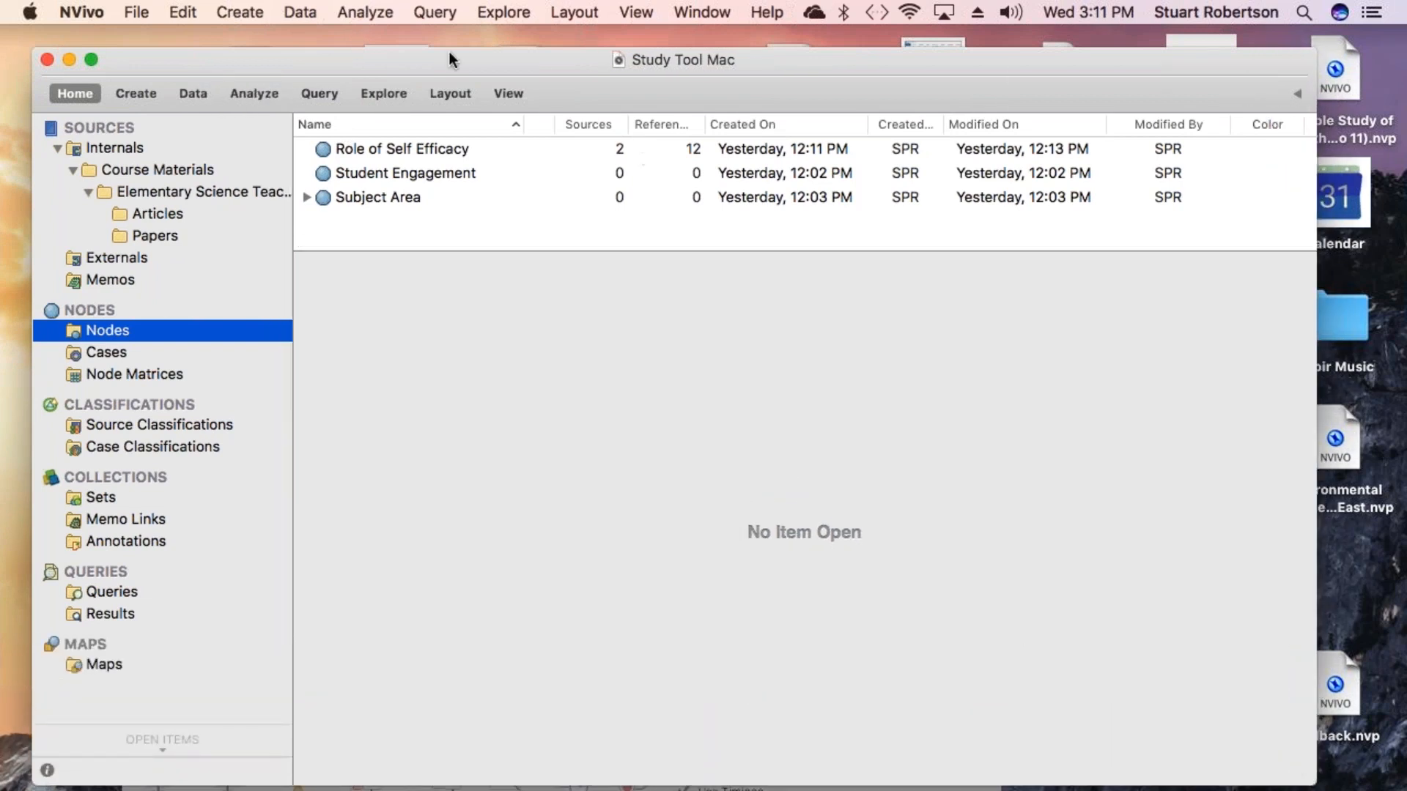
mouse_move(457, 56)
mouse_down()
mouse_move(438, 47)
mouse_move(454, 57)
mouse_up()
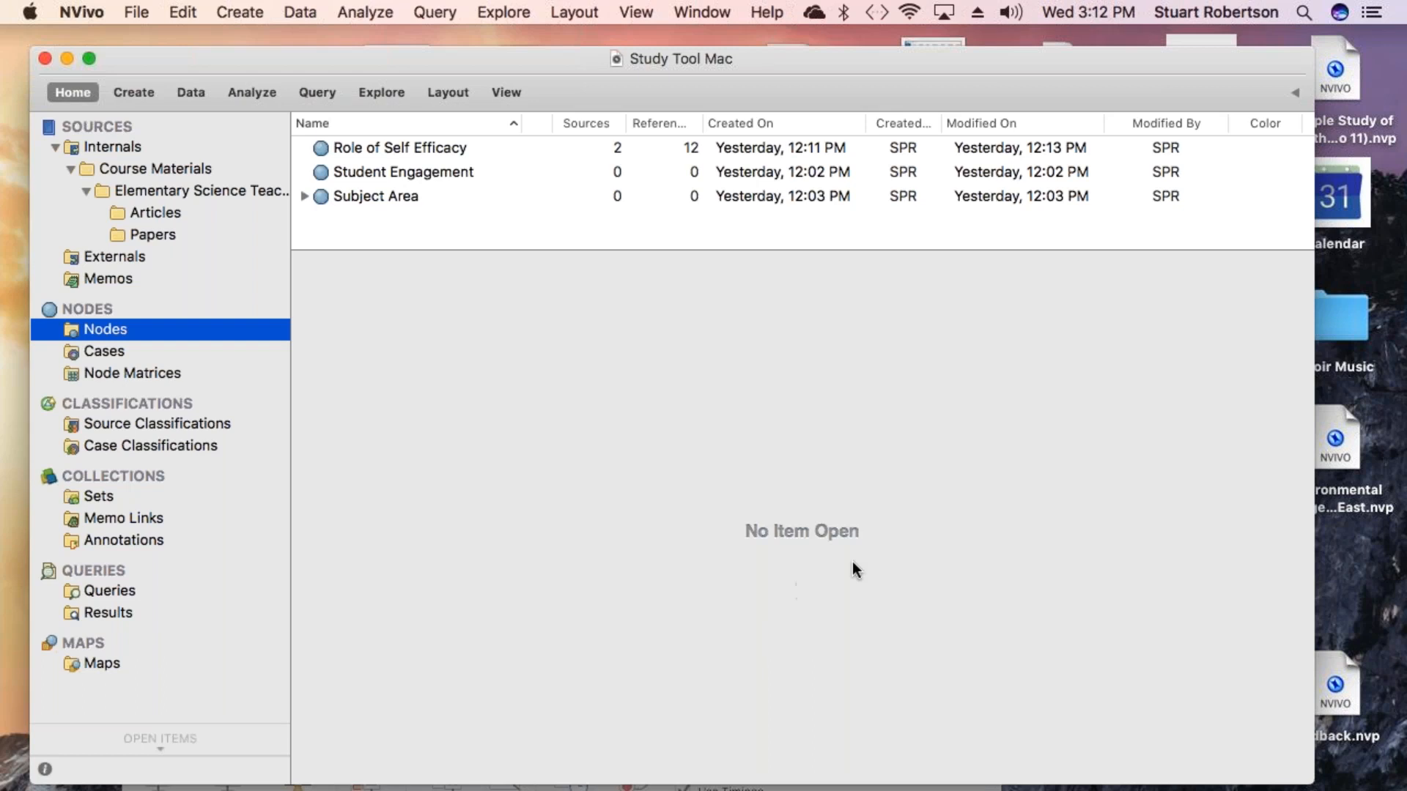
- Collapse and re-expand the Internals and Course Materials folders in the sources tree
click(56, 146)
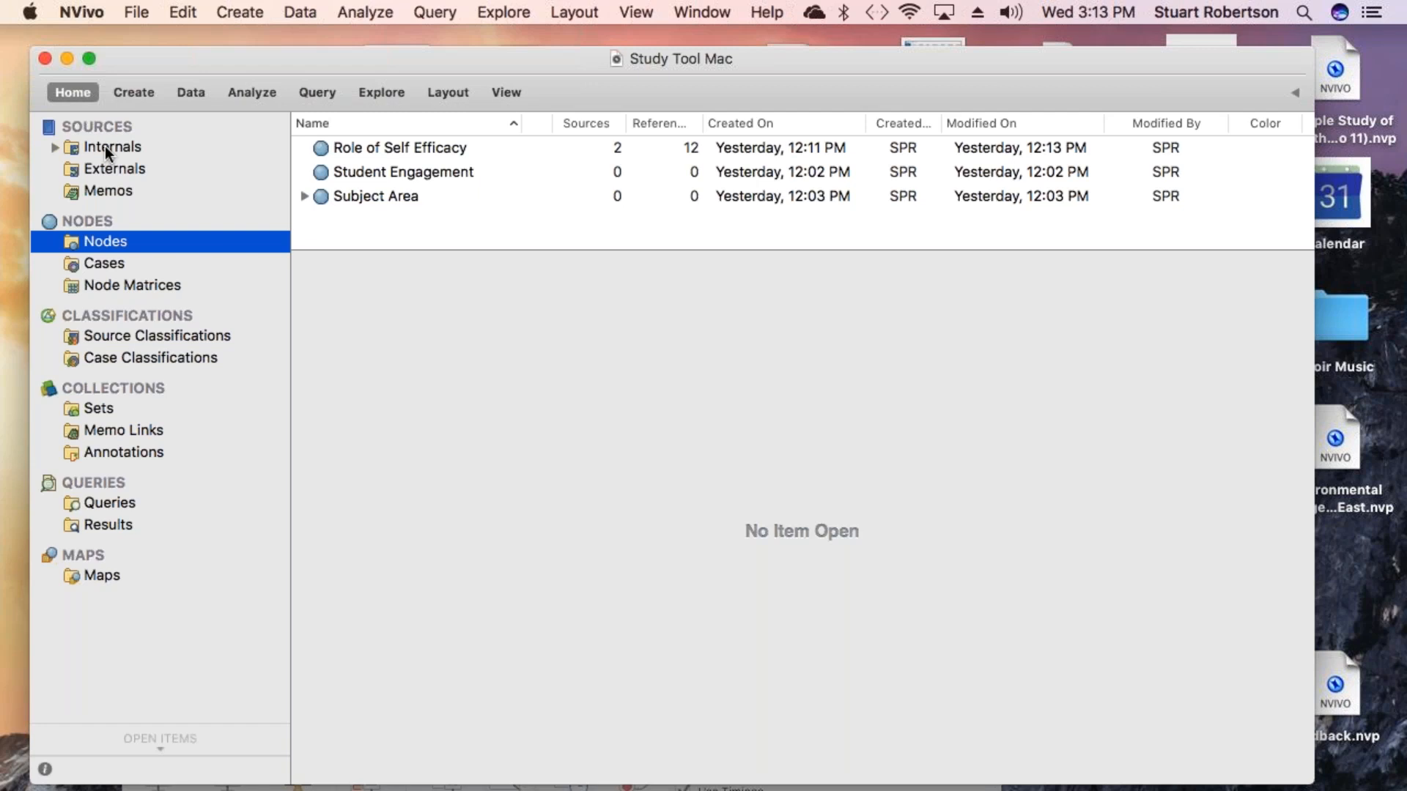
click(55, 147)
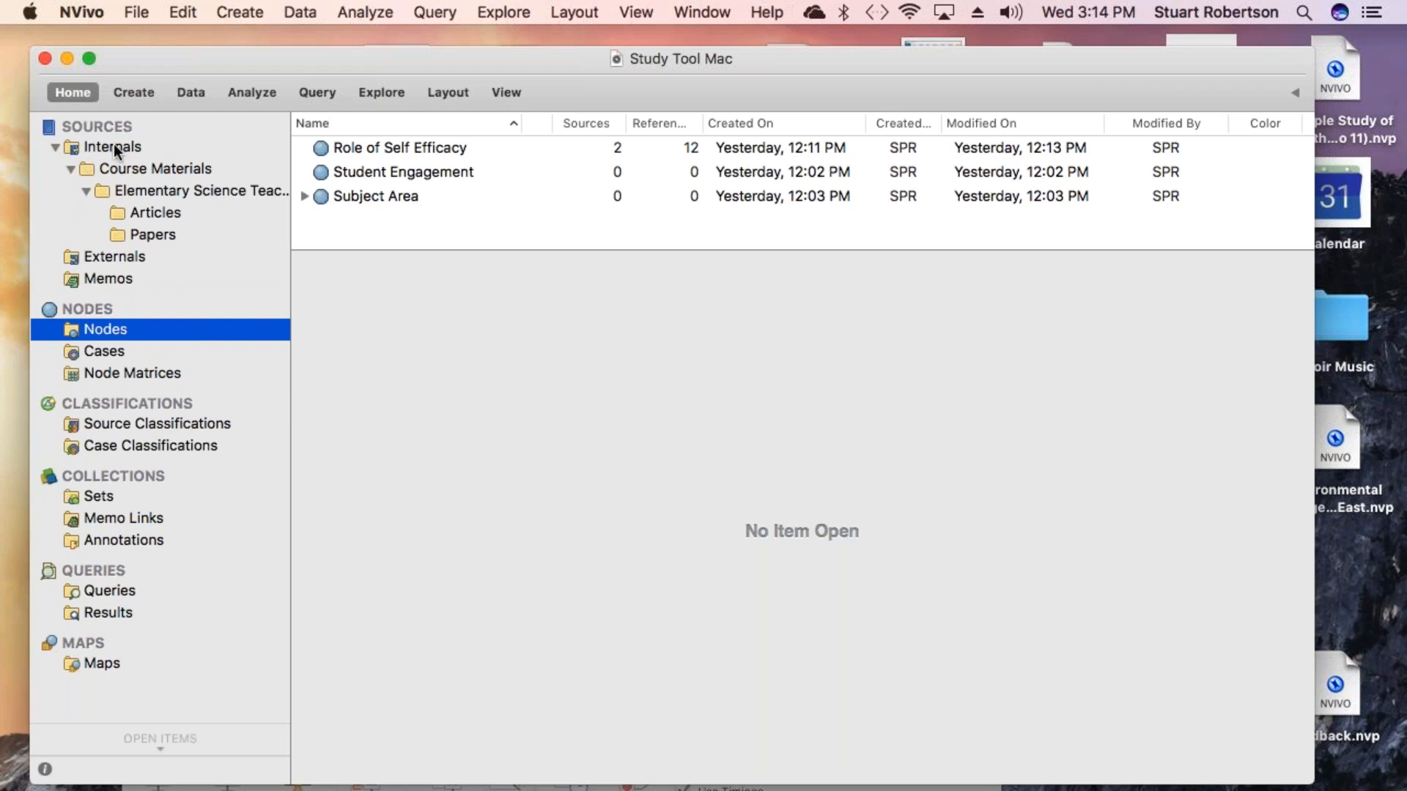
click(70, 169)
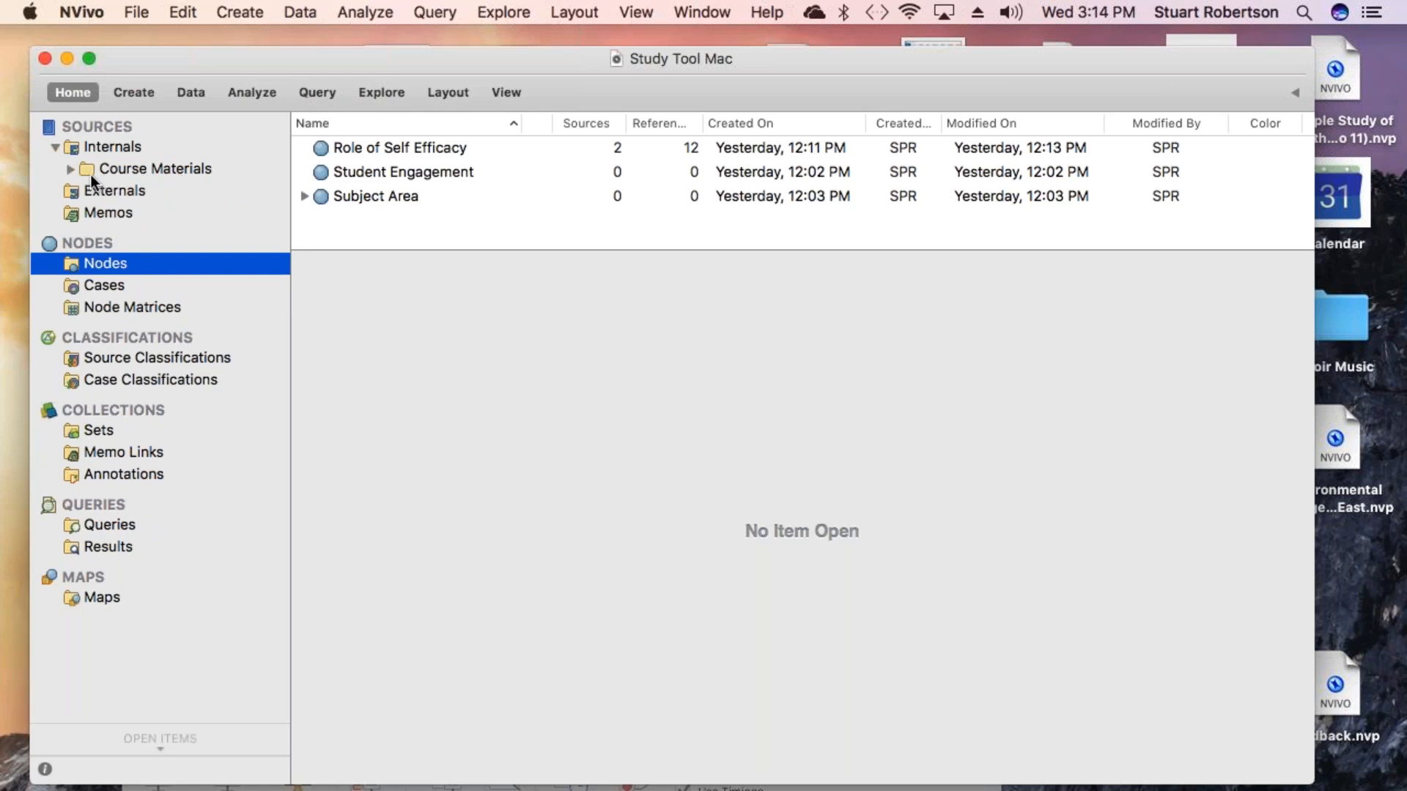
click(71, 169)
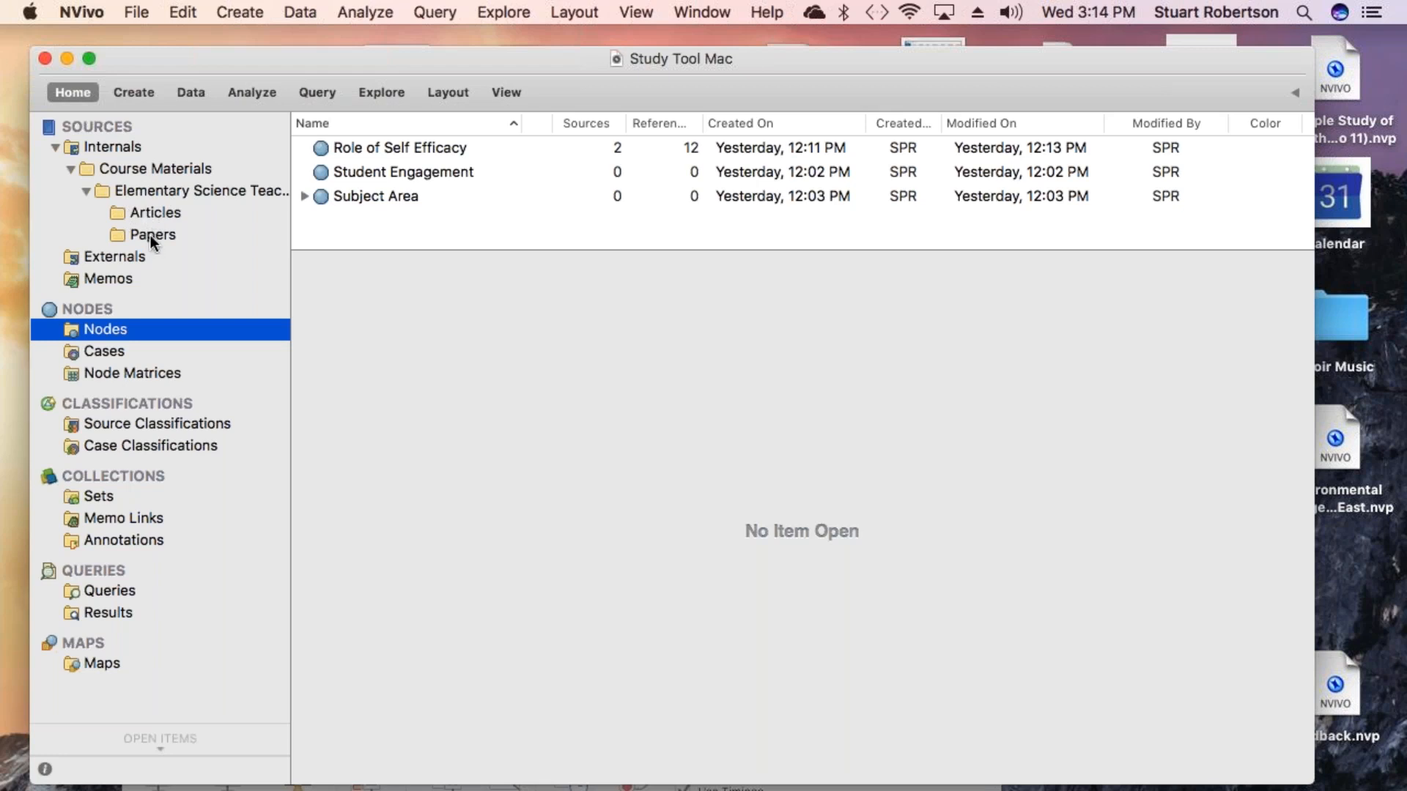
- Open the Articles folder and enlarge the list pane so all articles are visible
click(128, 212)
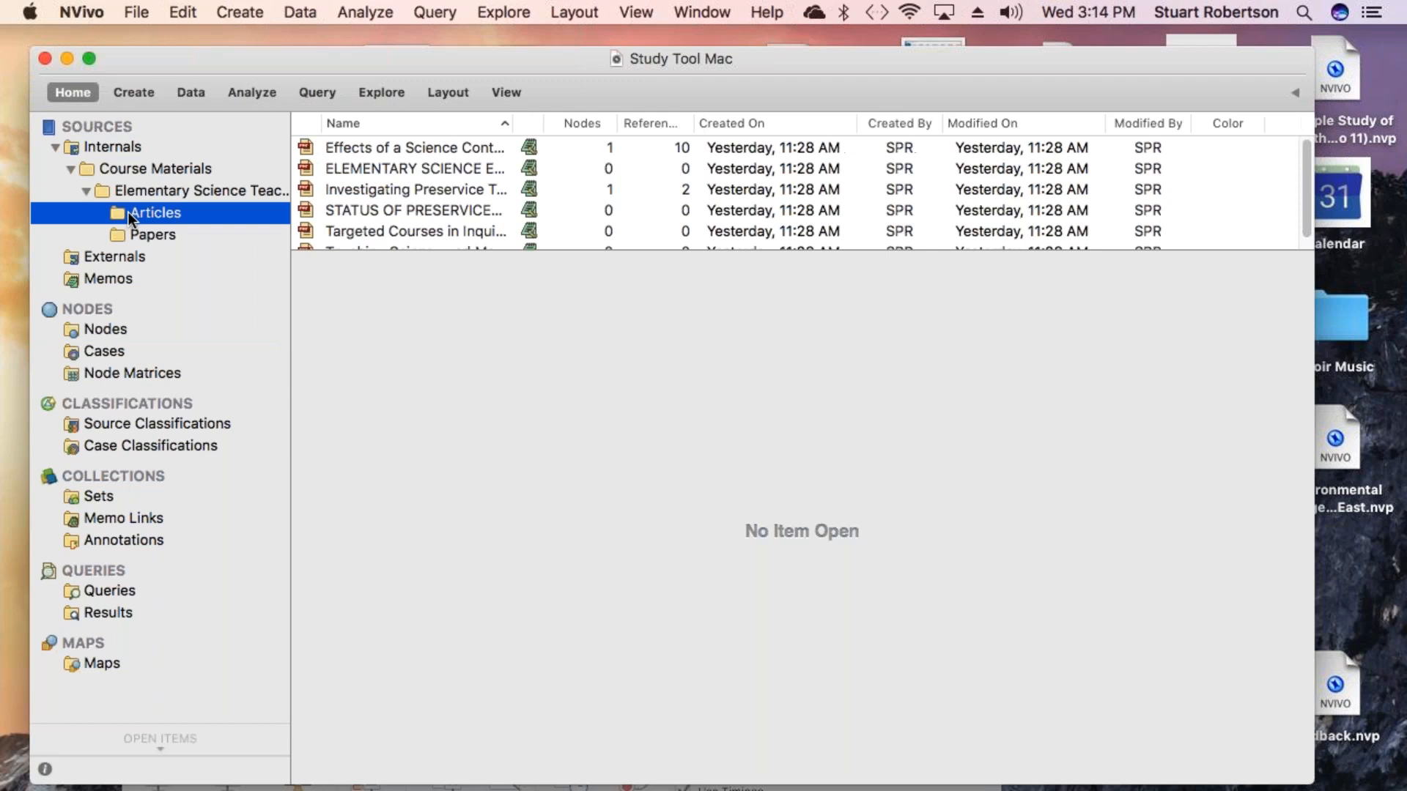
drag(572, 251, 553, 349)
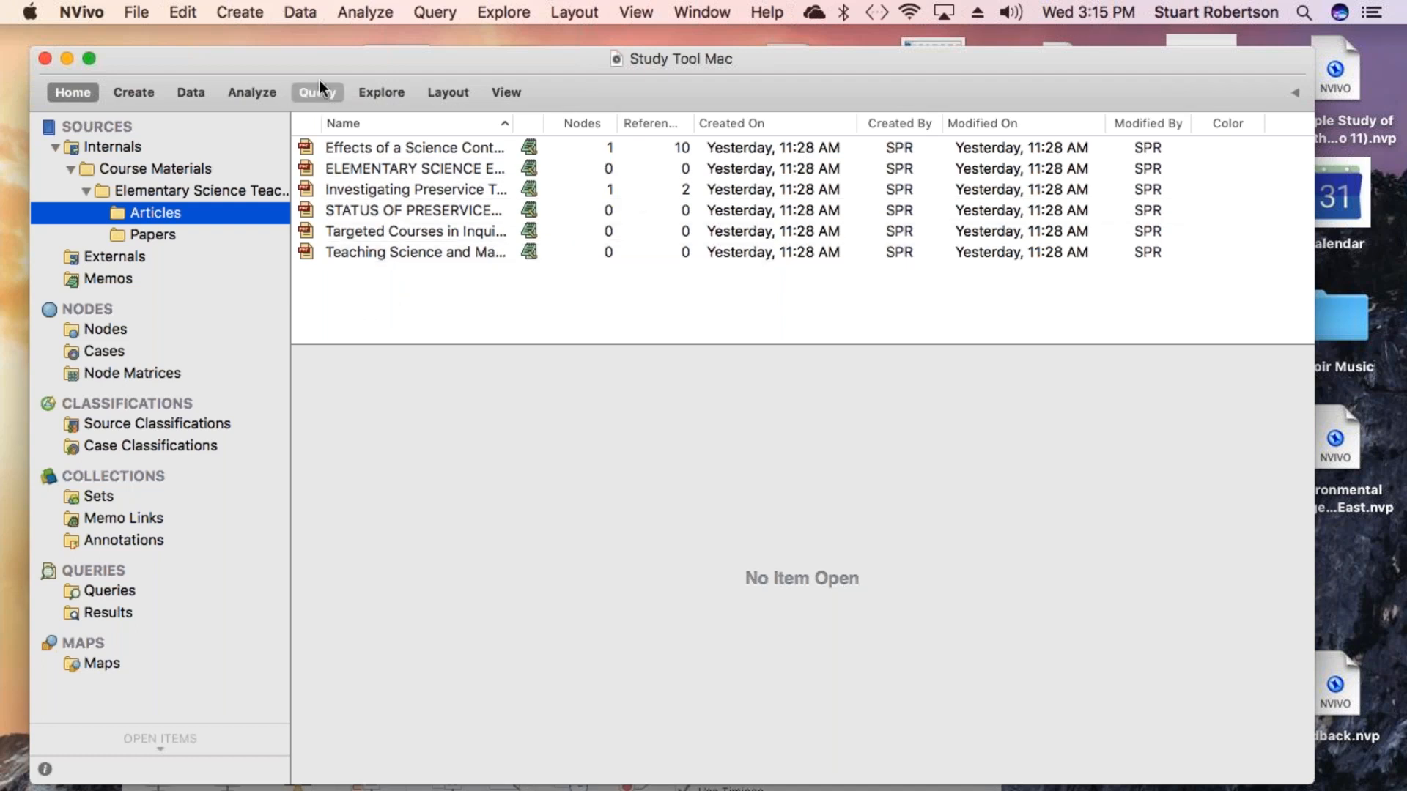
click(303, 15)
click(303, 14)
click(303, 15)
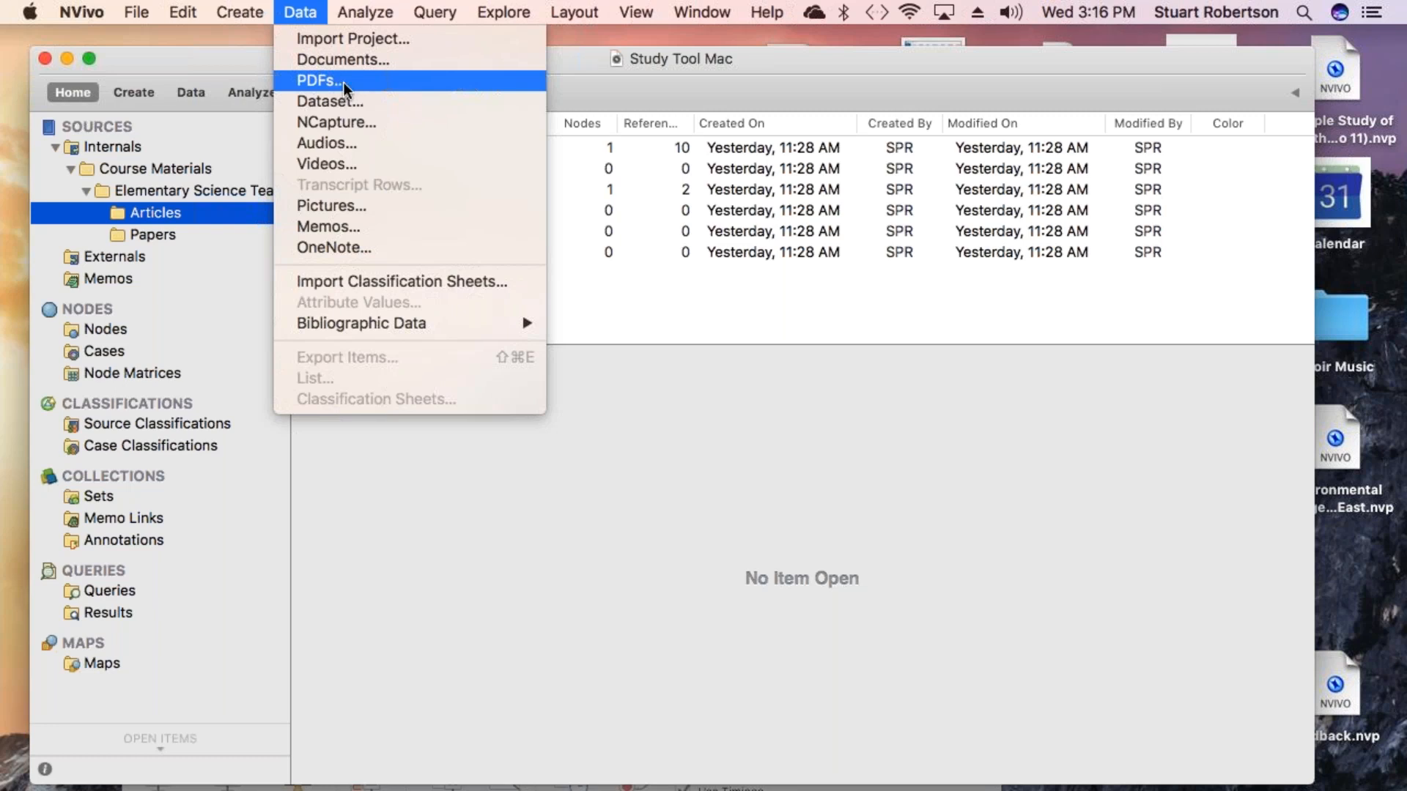
click(308, 13)
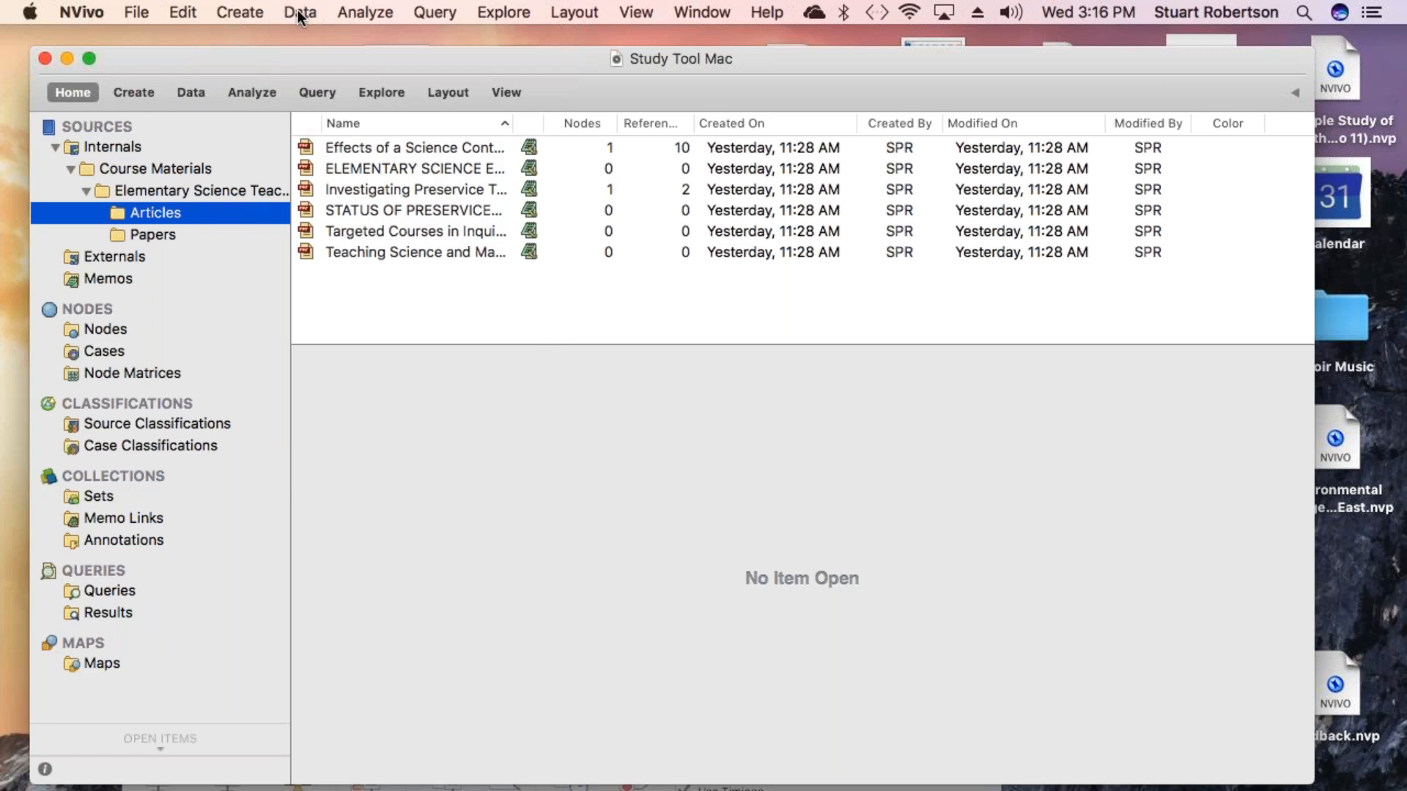
click(186, 91)
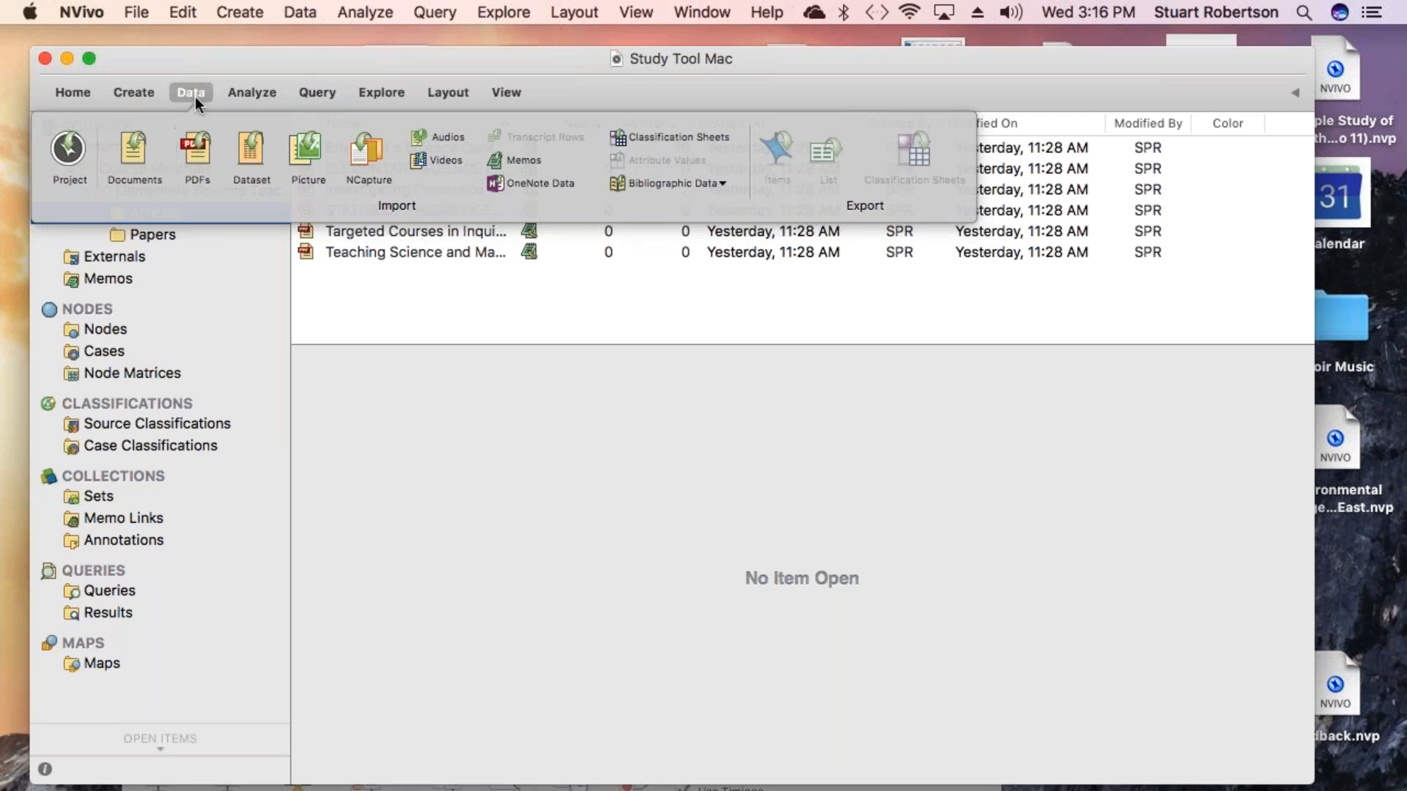
click(197, 96)
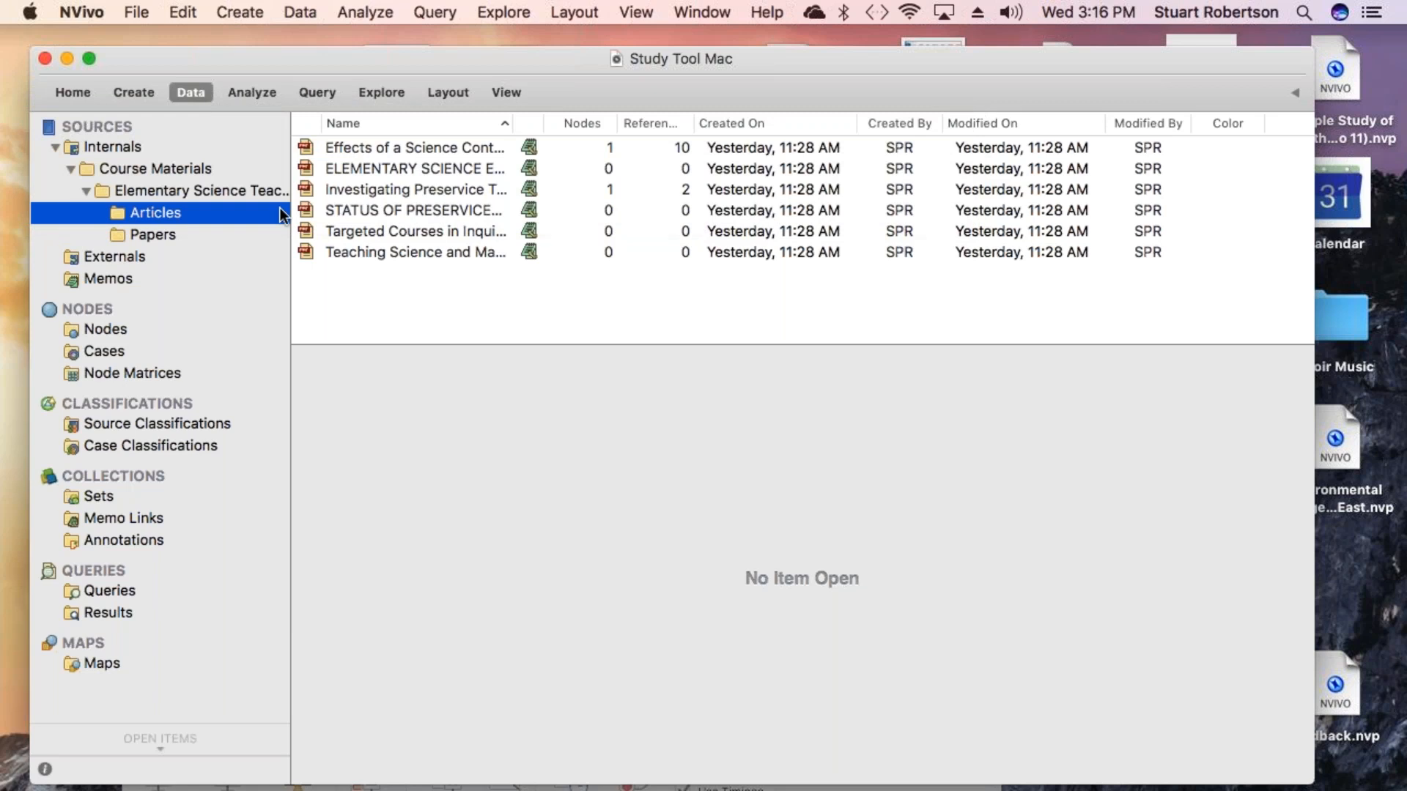
right_click(445, 286)
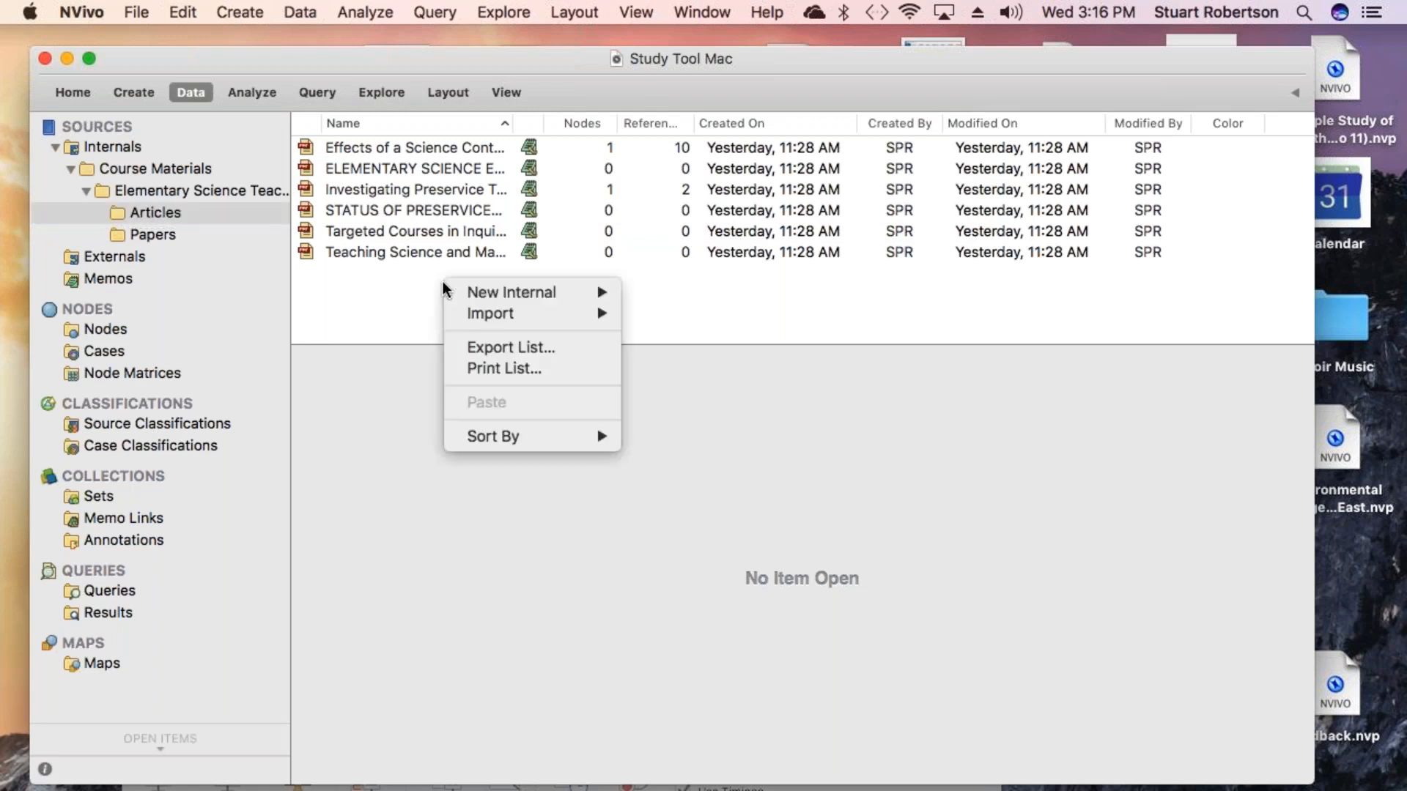
mouse_move(490, 316)
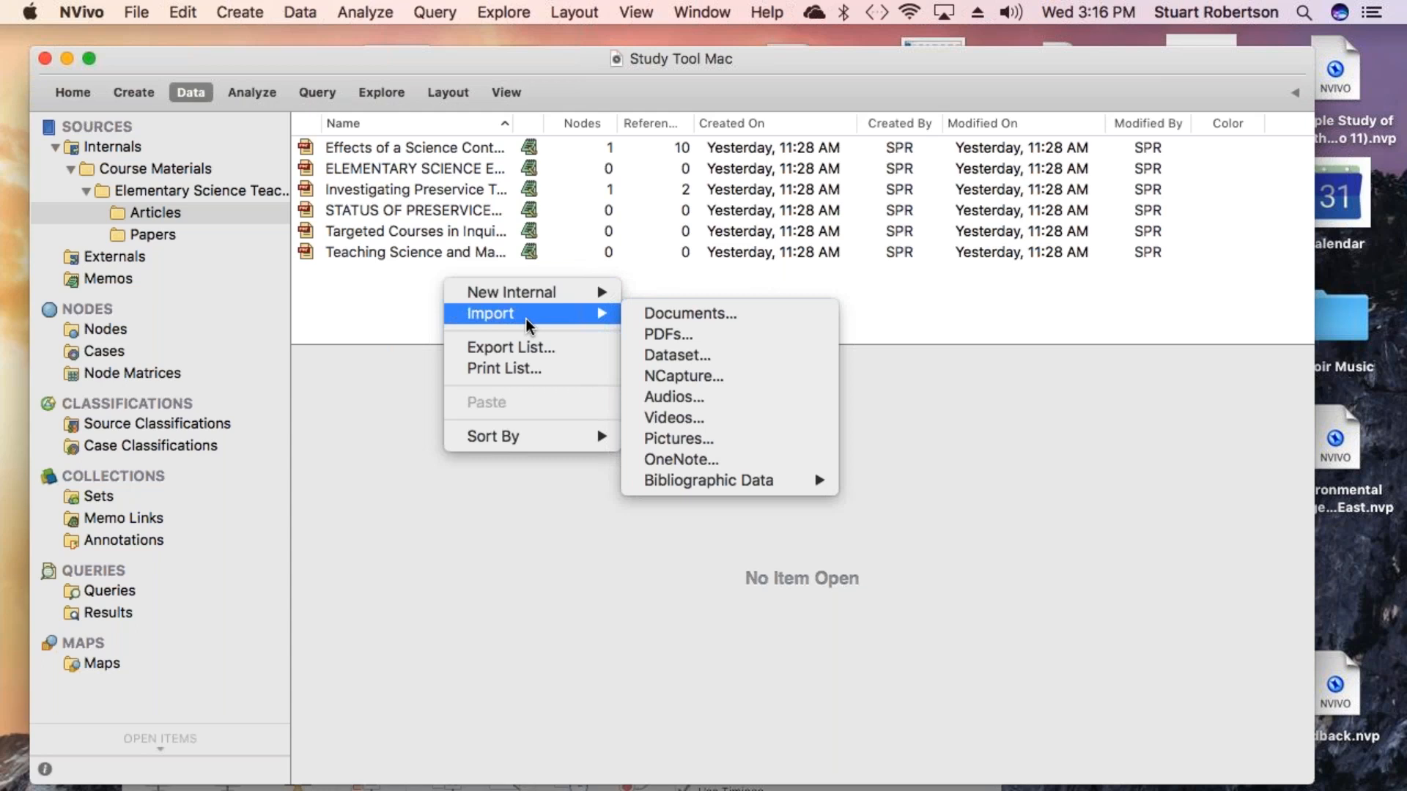
click(354, 292)
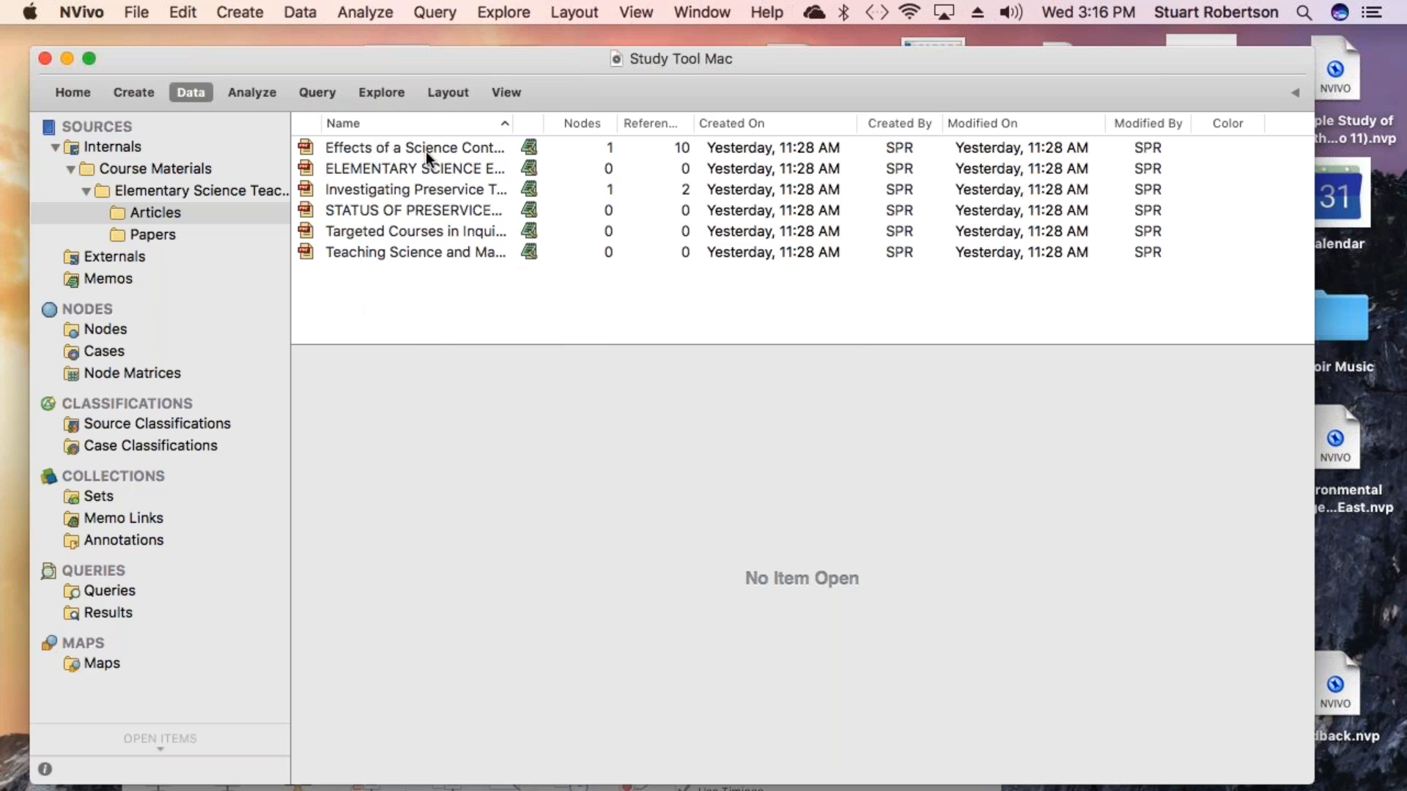
- Open the ELEMENTARY SCIENCE EDUCATION~ LOOKING TOWARD THE FUTURE article and scroll into its abstract
click(383, 170)
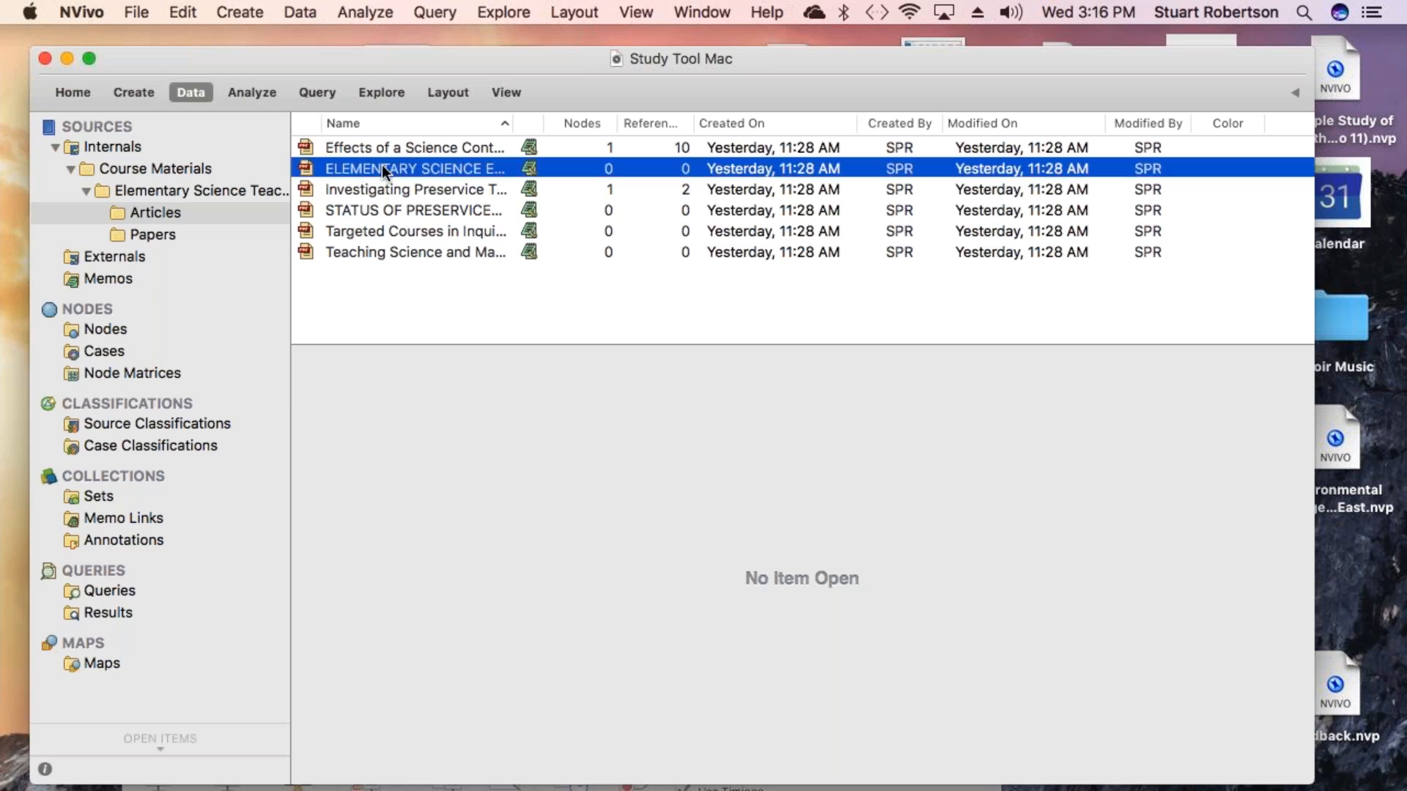
double_click(381, 169)
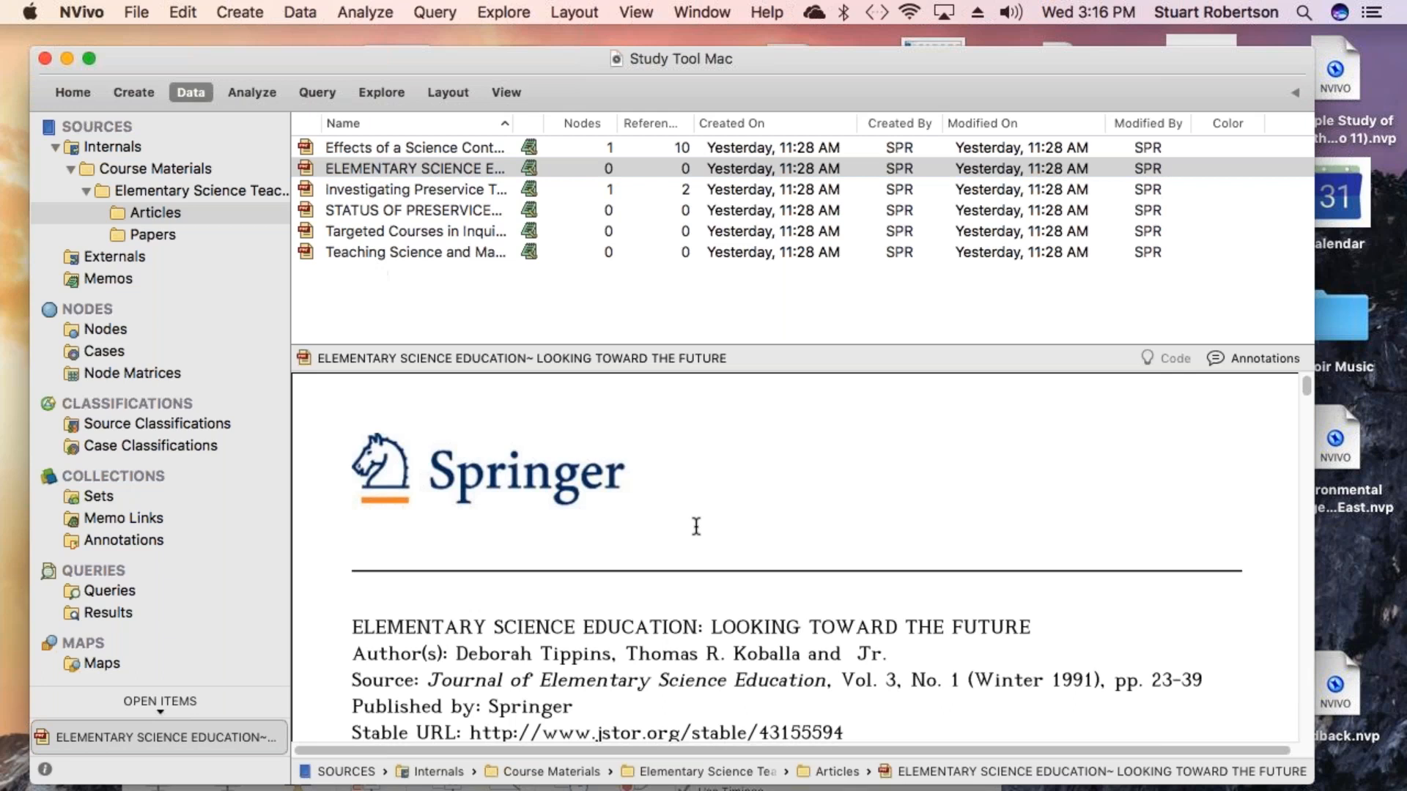
scroll(774, 565, down, 10)
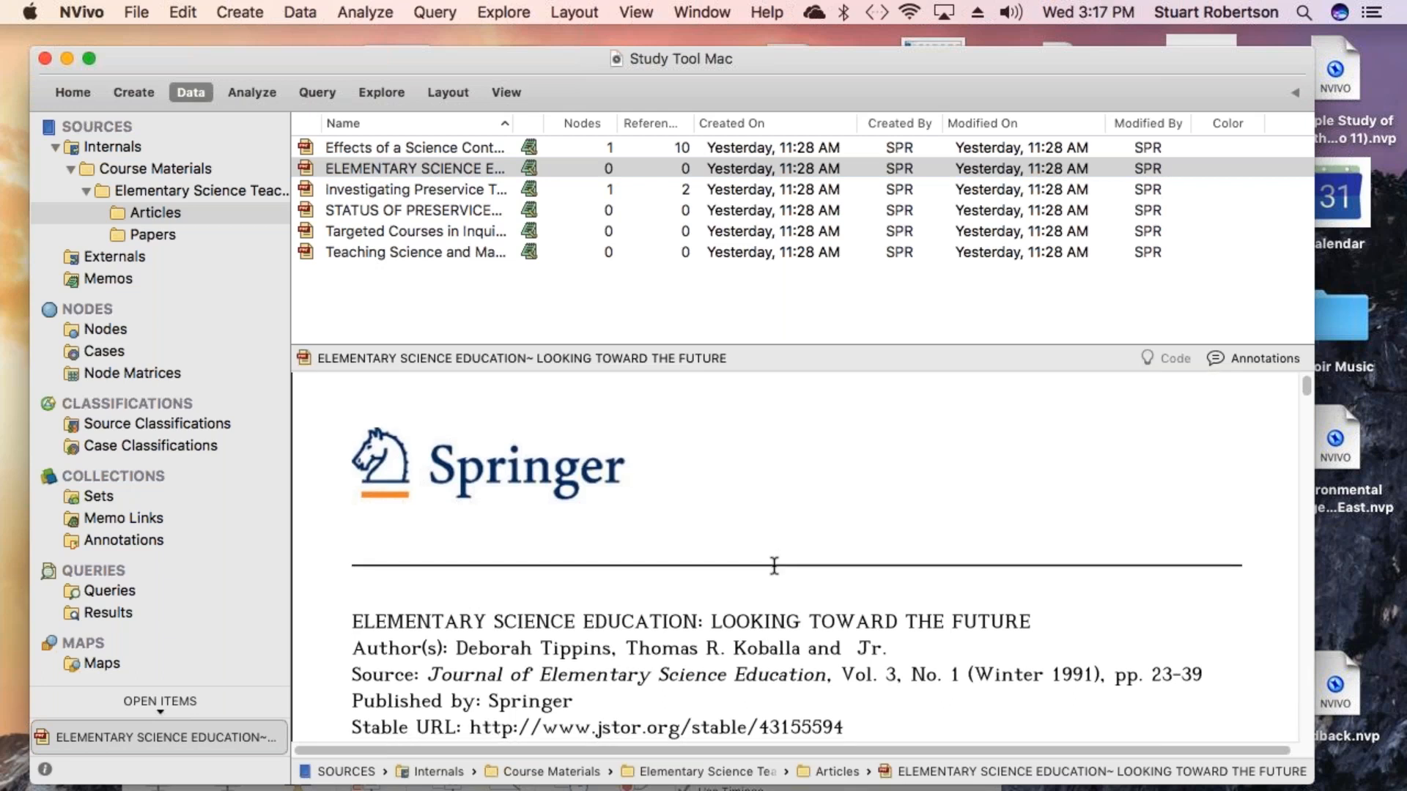
scroll(774, 565, down, 10)
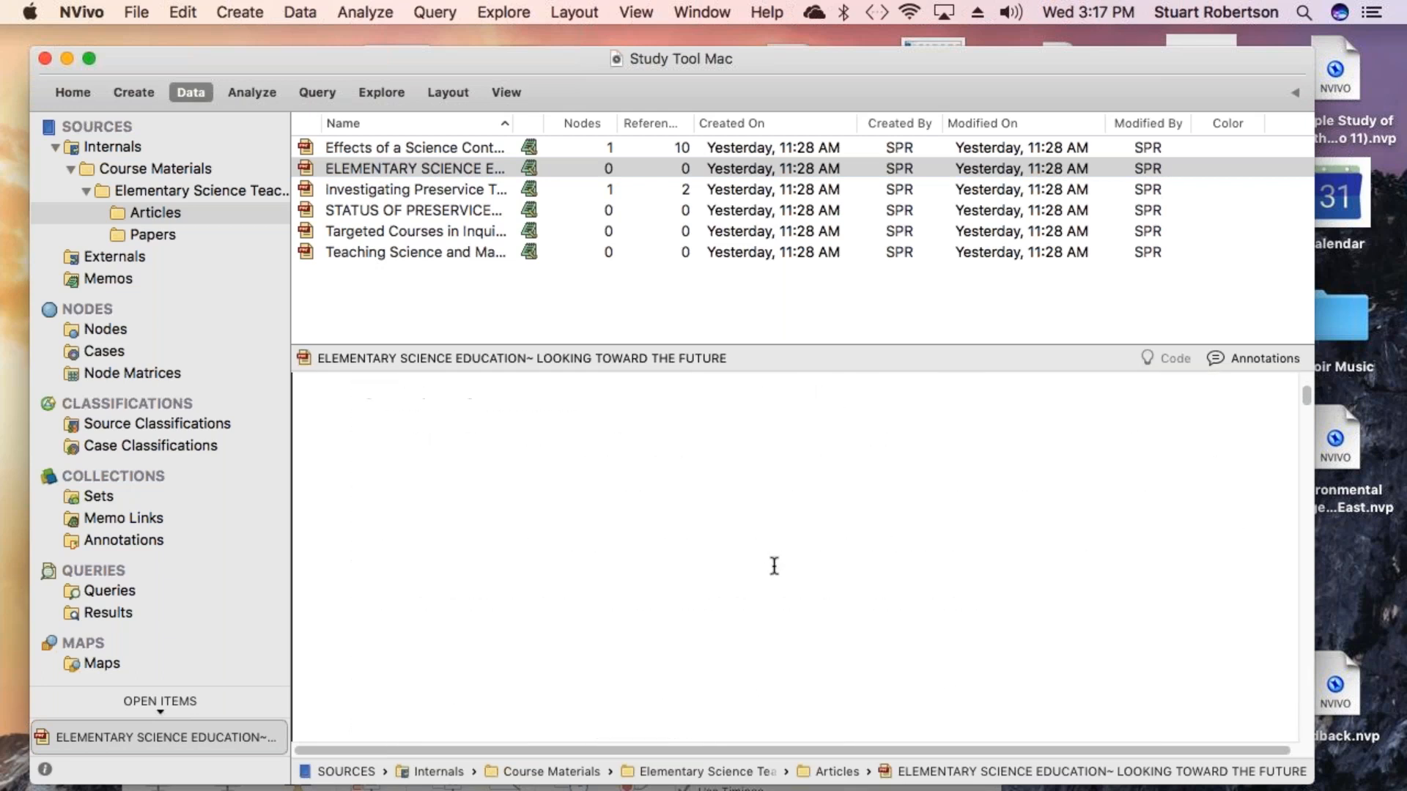
scroll(773, 565, down, 4)
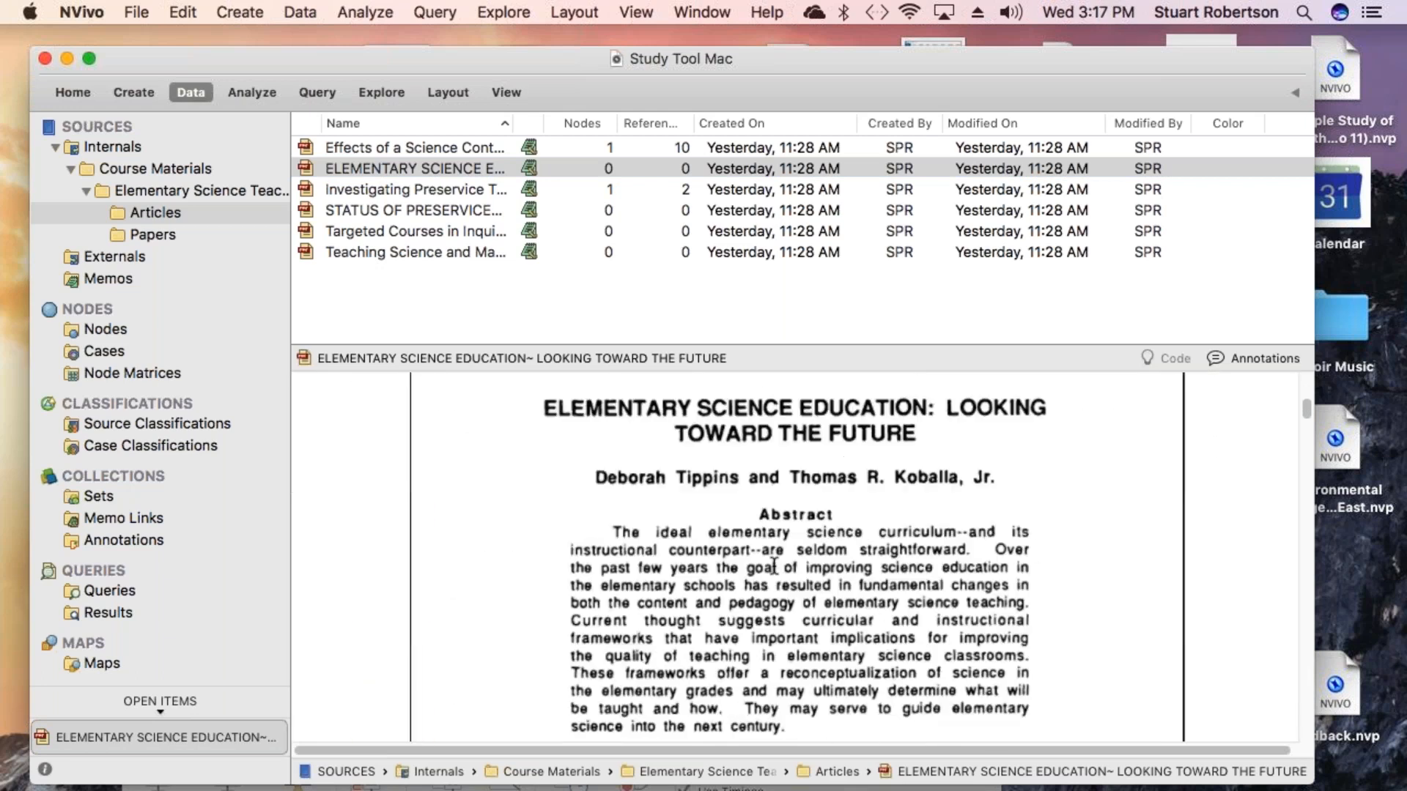
scroll(720, 600, down, 4)
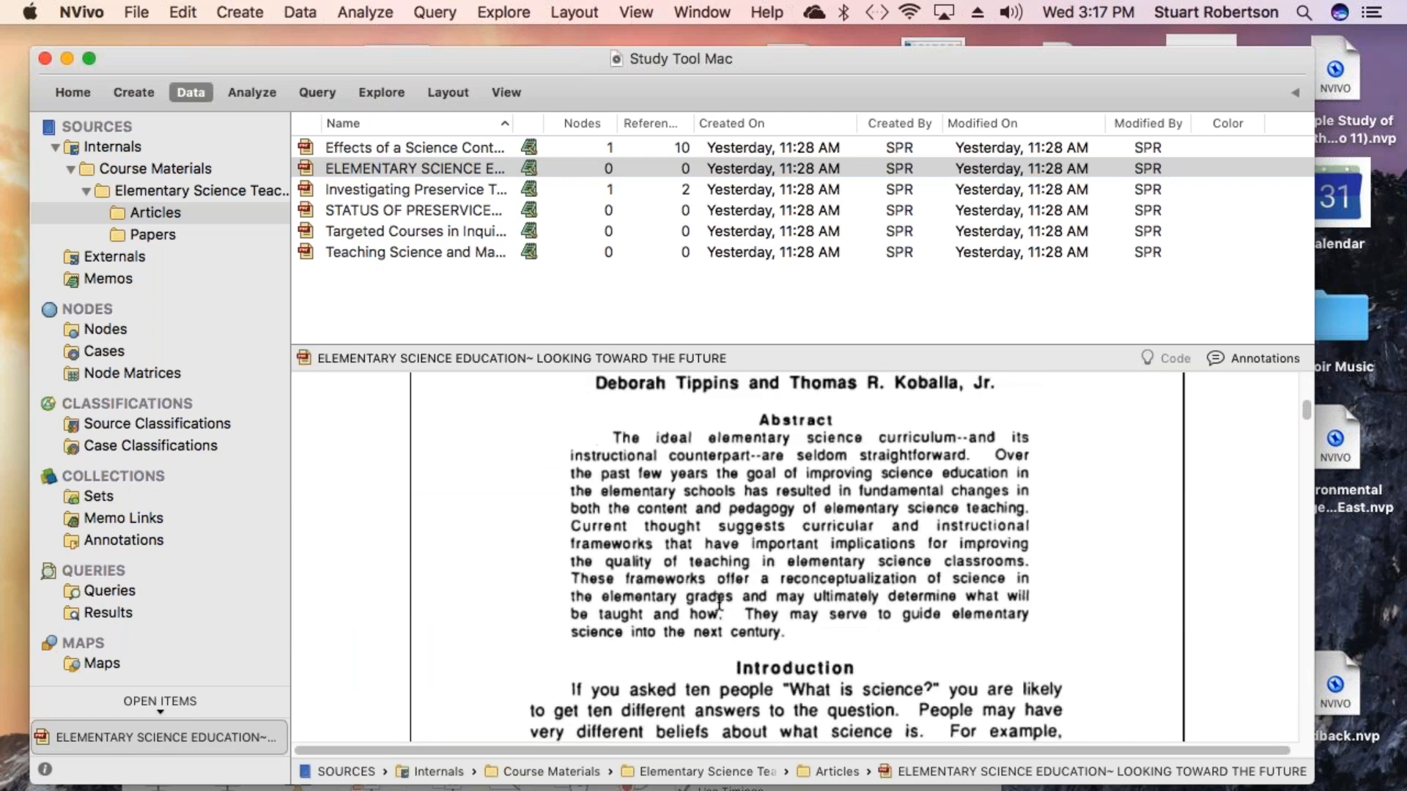
scroll(719, 600, down, 10)
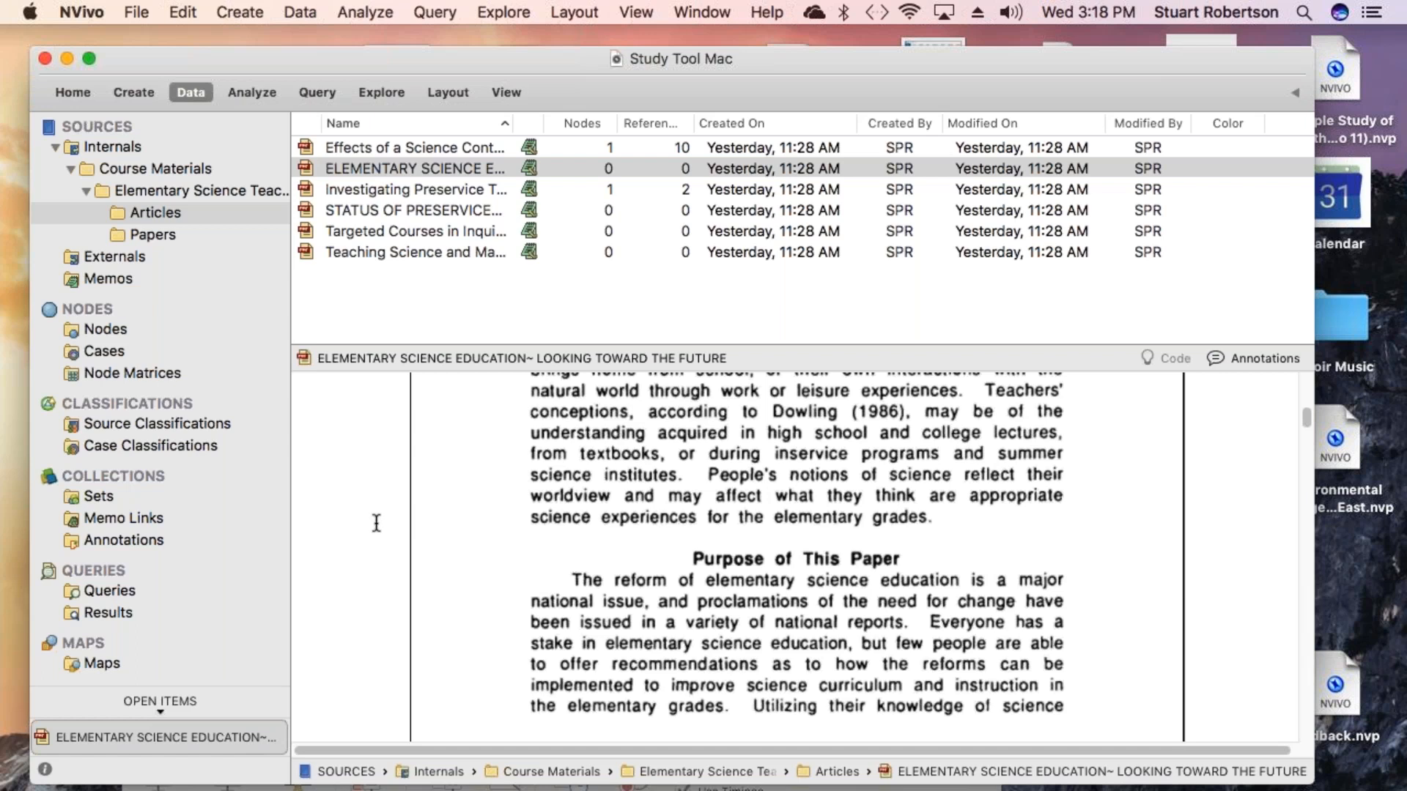
- Switch to the Nodes list and expand the Subject Area node to show its child nodes
click(94, 329)
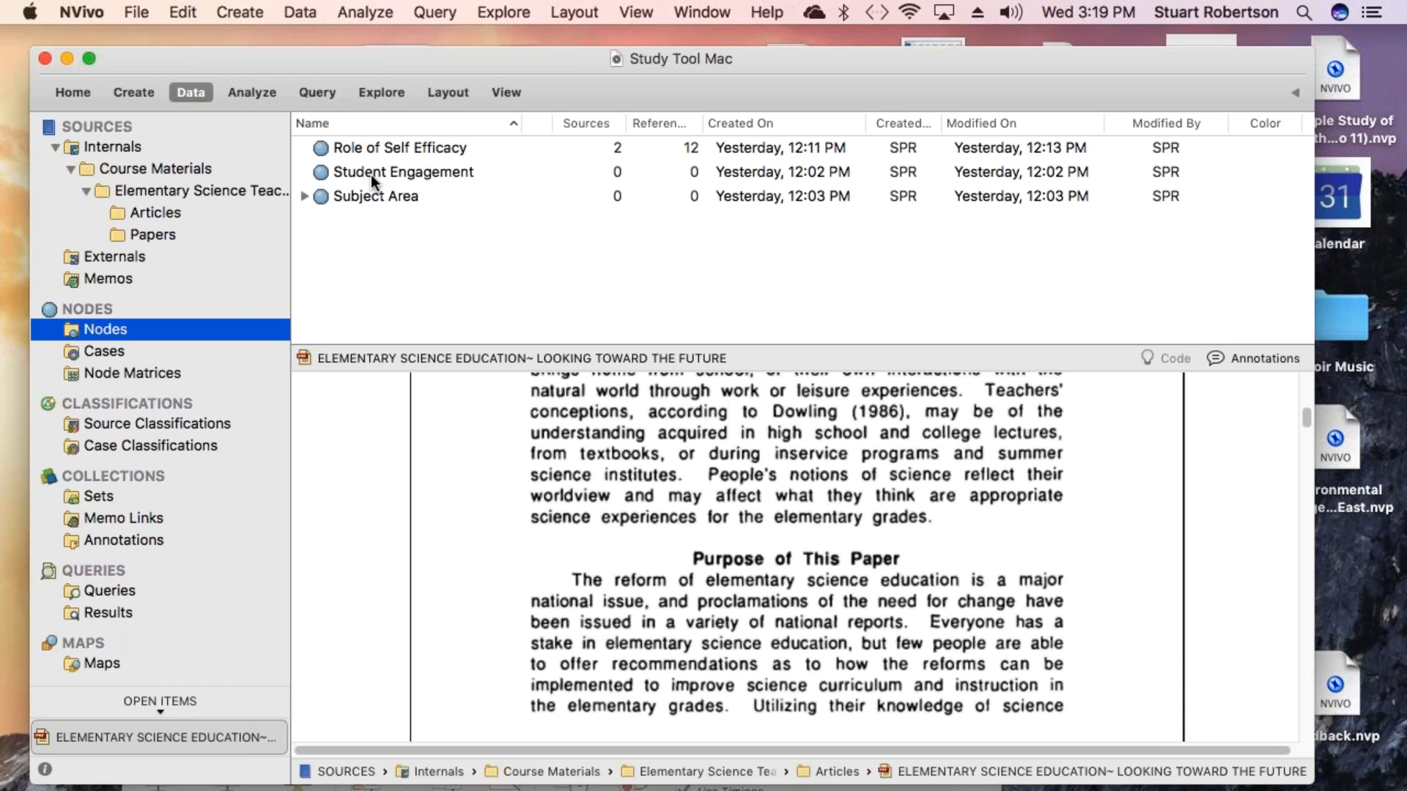
click(304, 197)
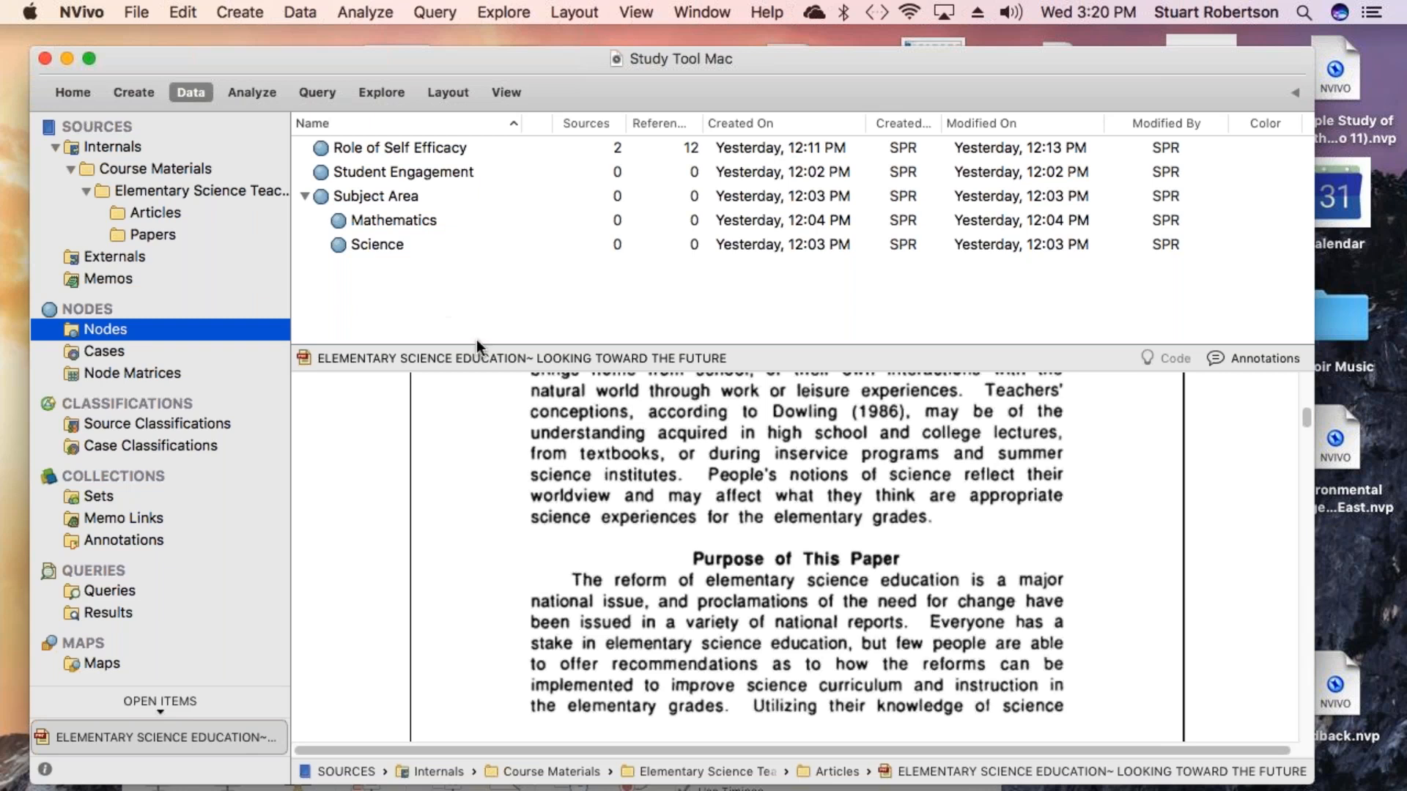
- Read through the article's introduction and Goals of Science in the Elementary Grades section
scroll(573, 530, down, 2)
scroll(573, 530, down, 10)
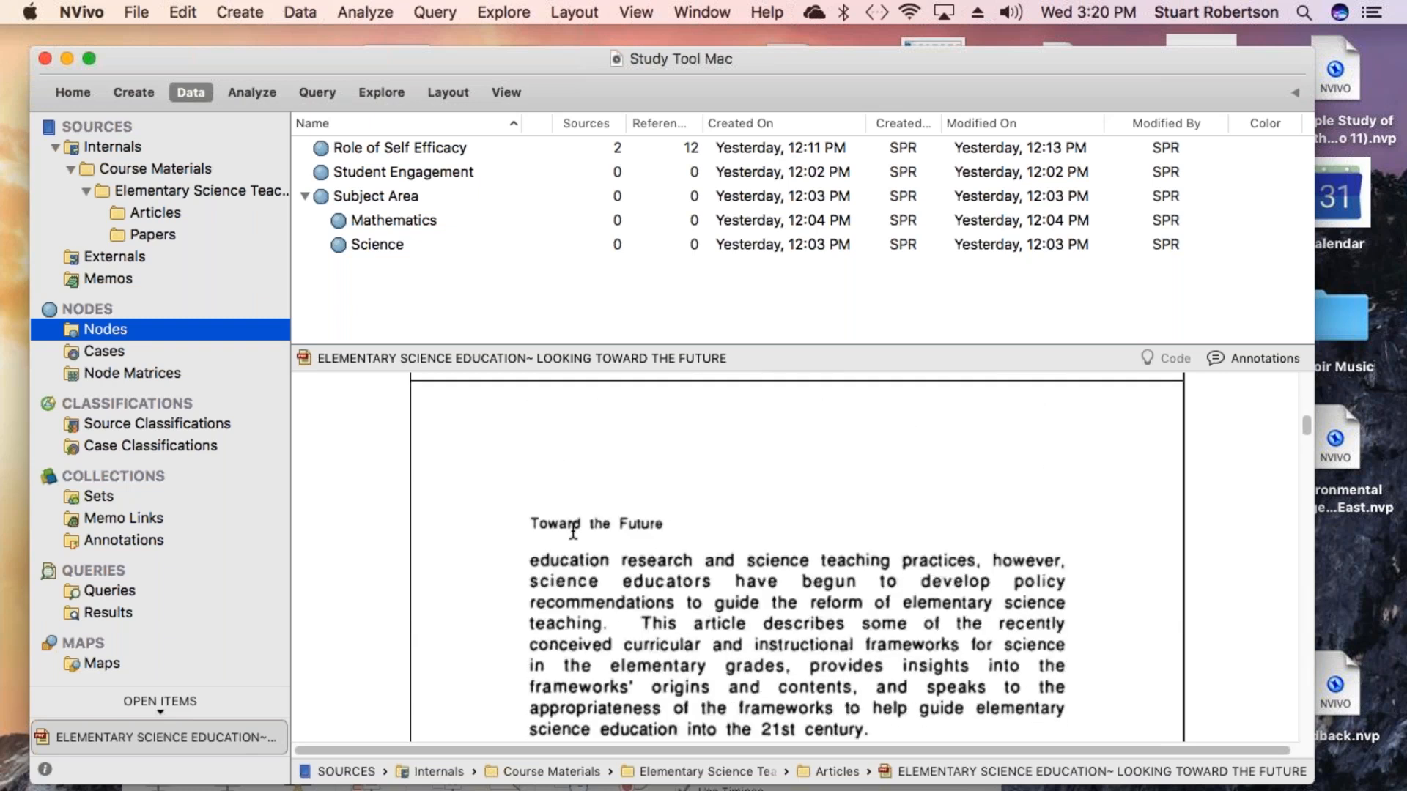
scroll(573, 530, down, 5)
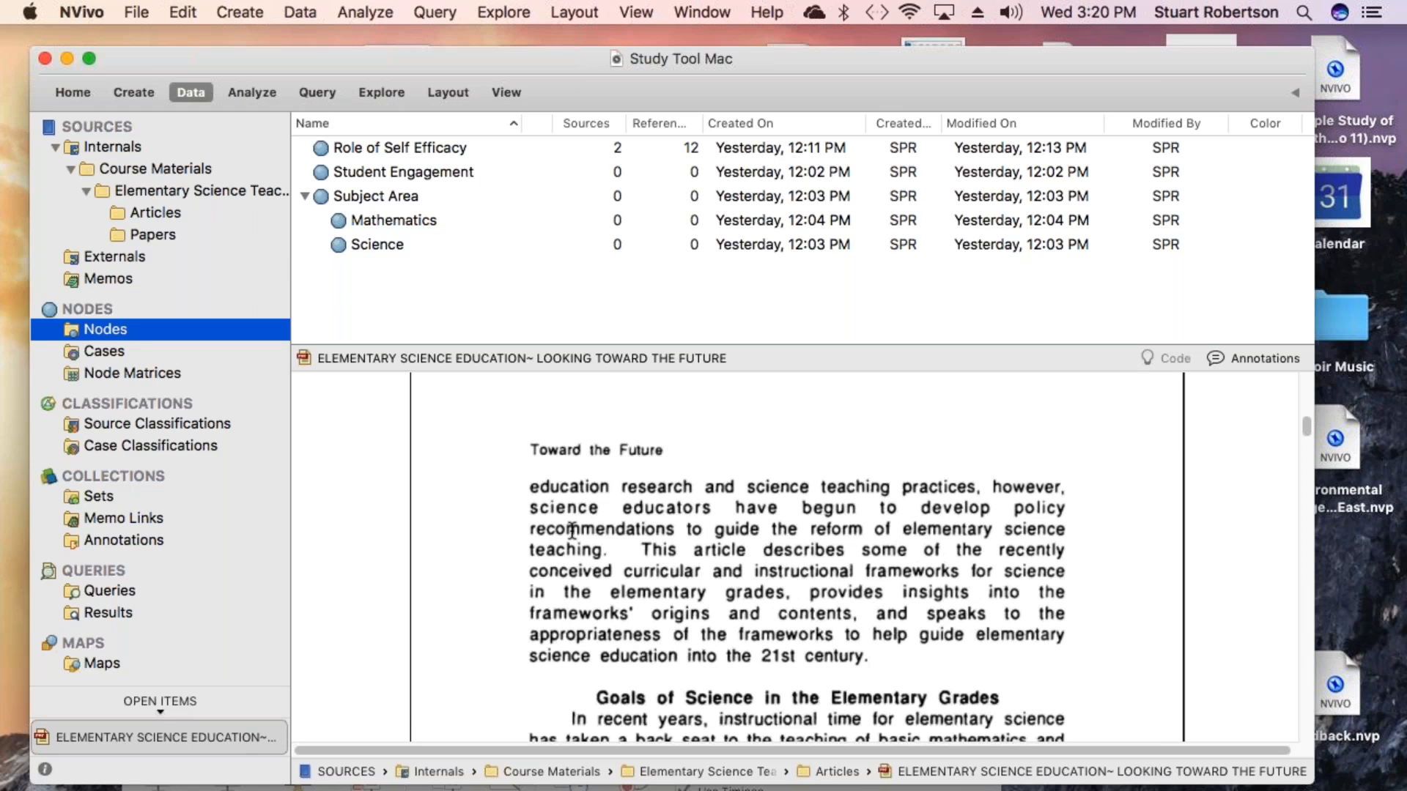
scroll(573, 530, down, 2)
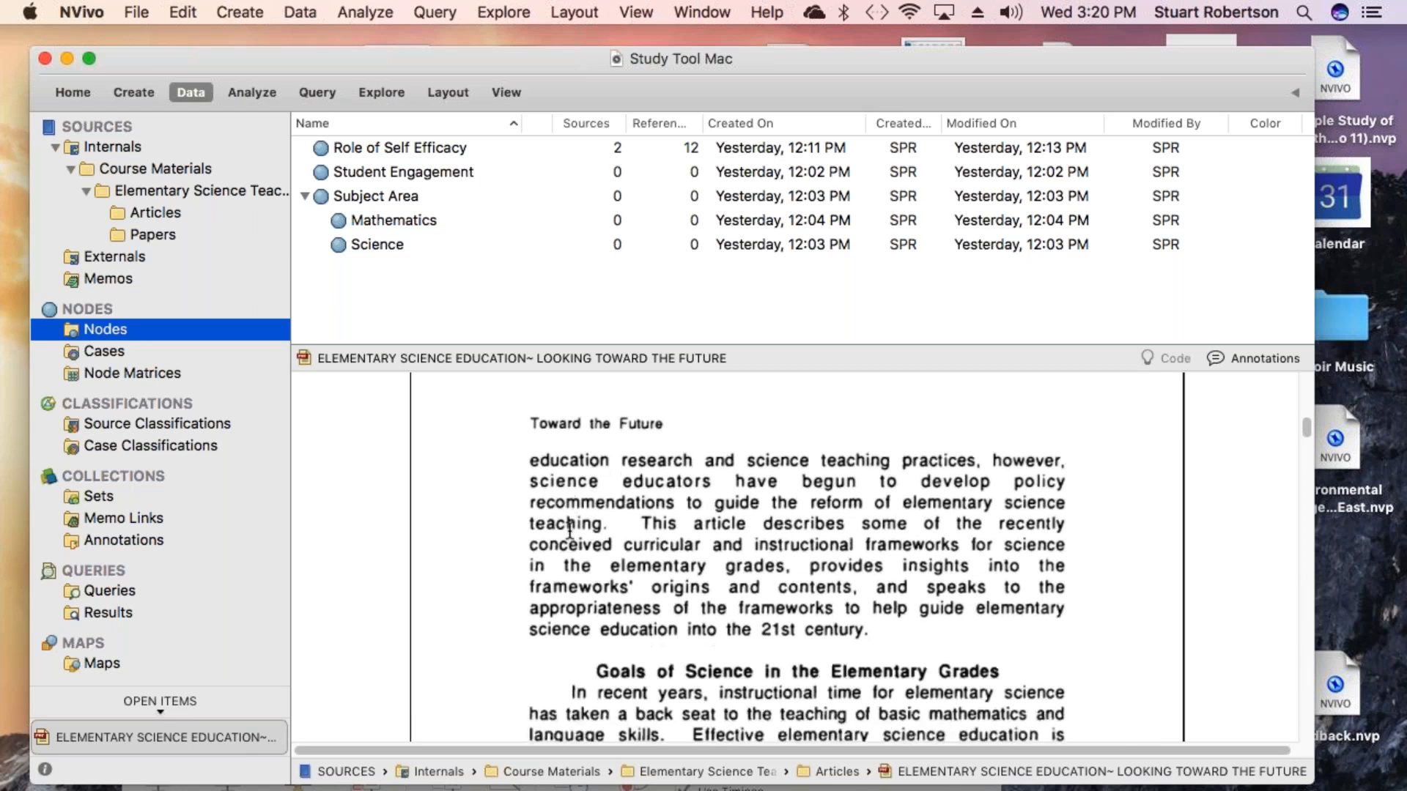
scroll(570, 528, down, 7)
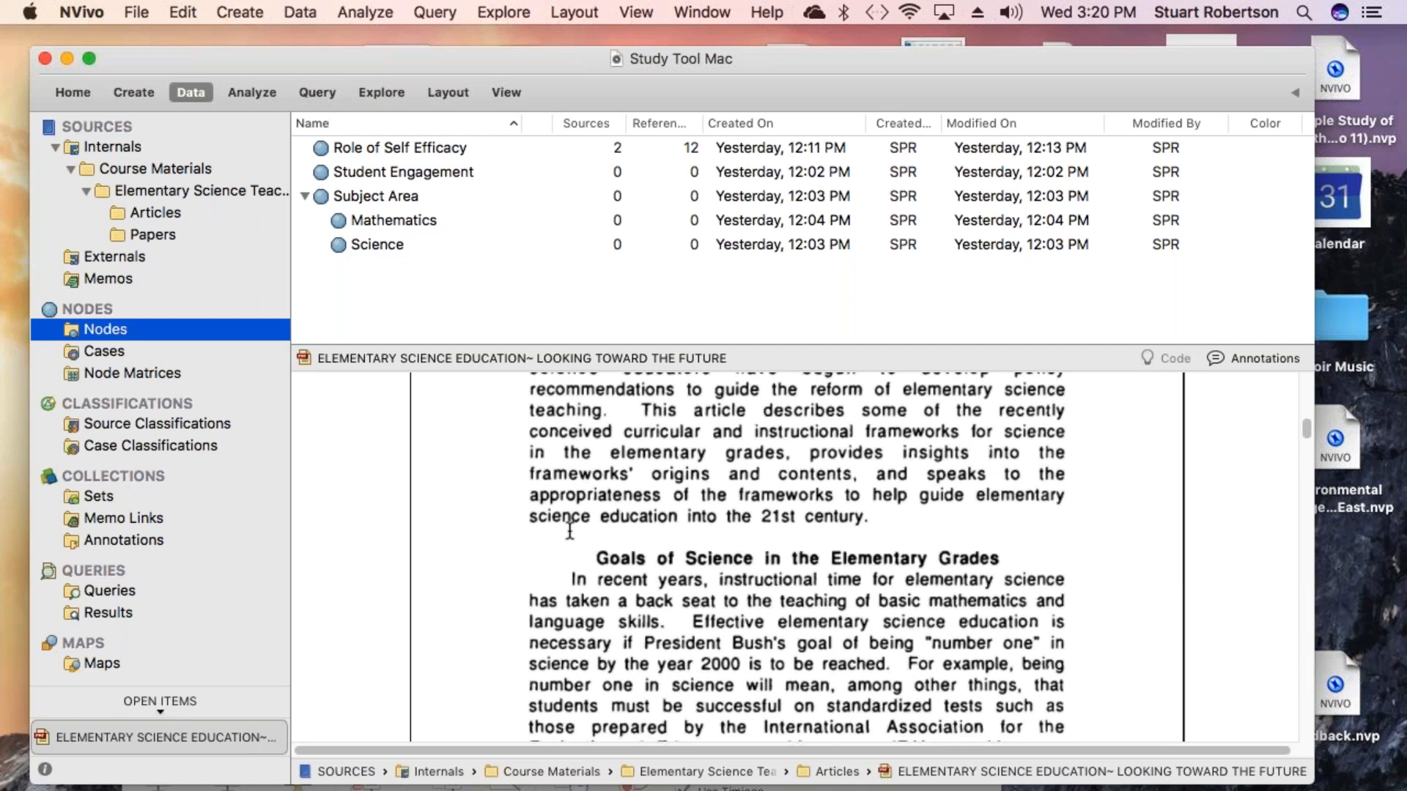
scroll(674, 630, down, 1)
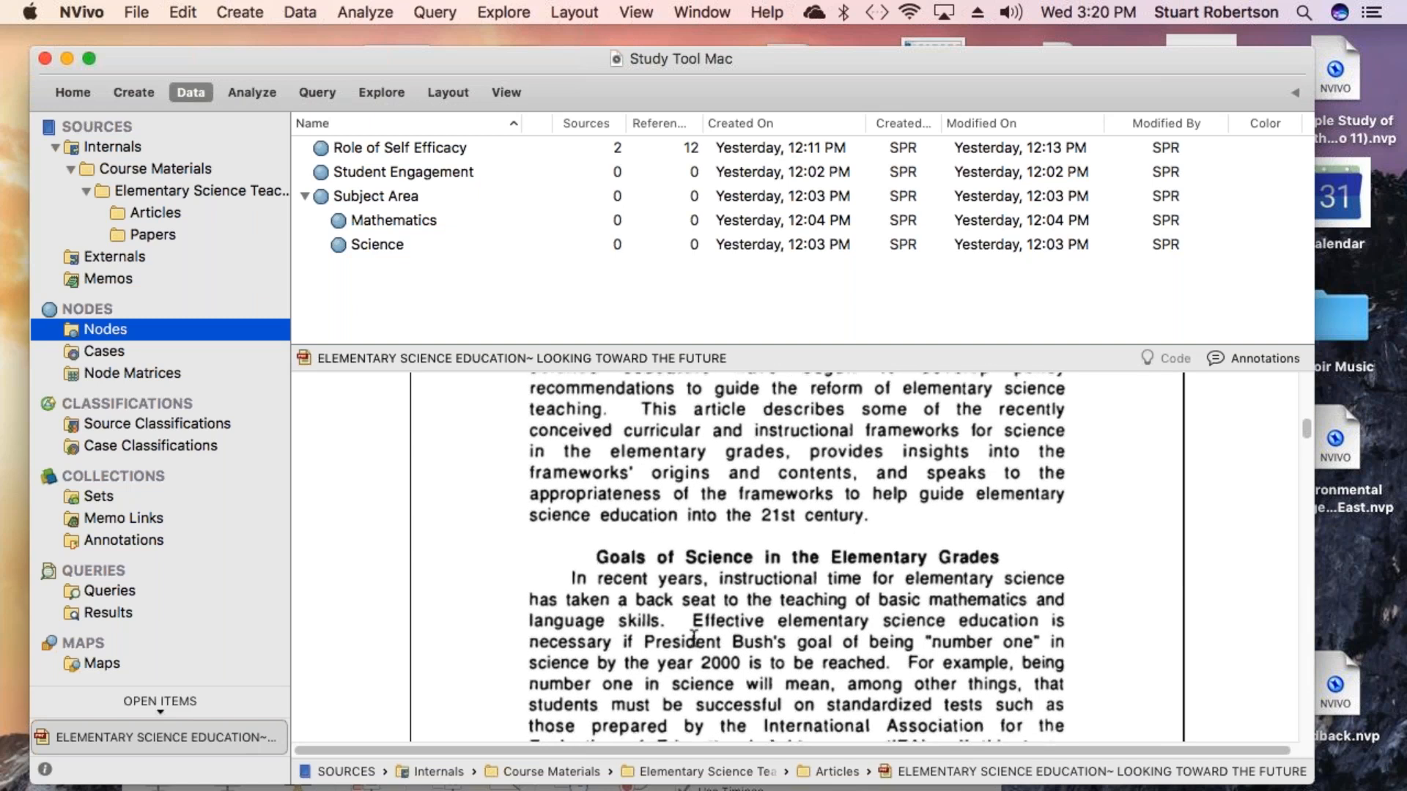
scroll(694, 638, down, 4)
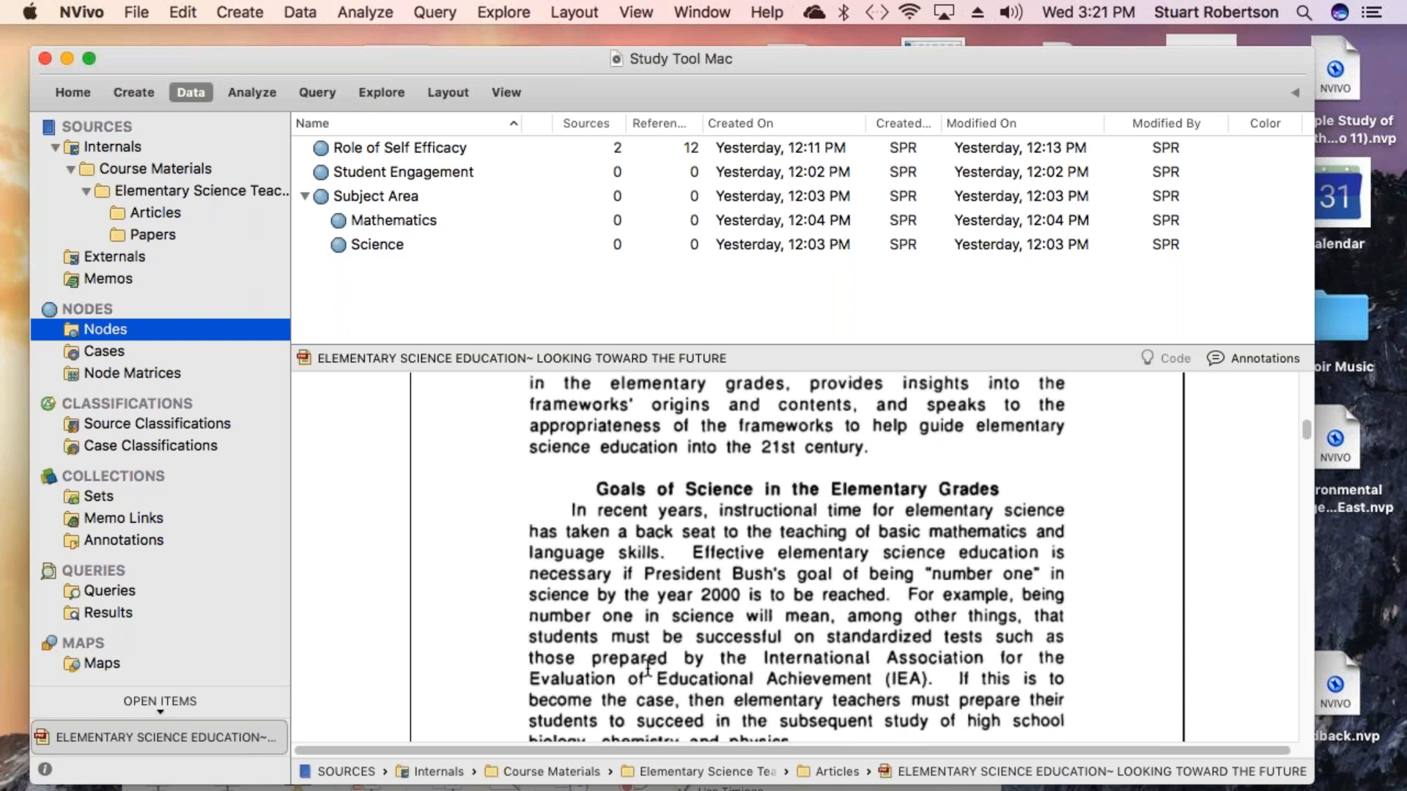
scroll(650, 668, down, 7)
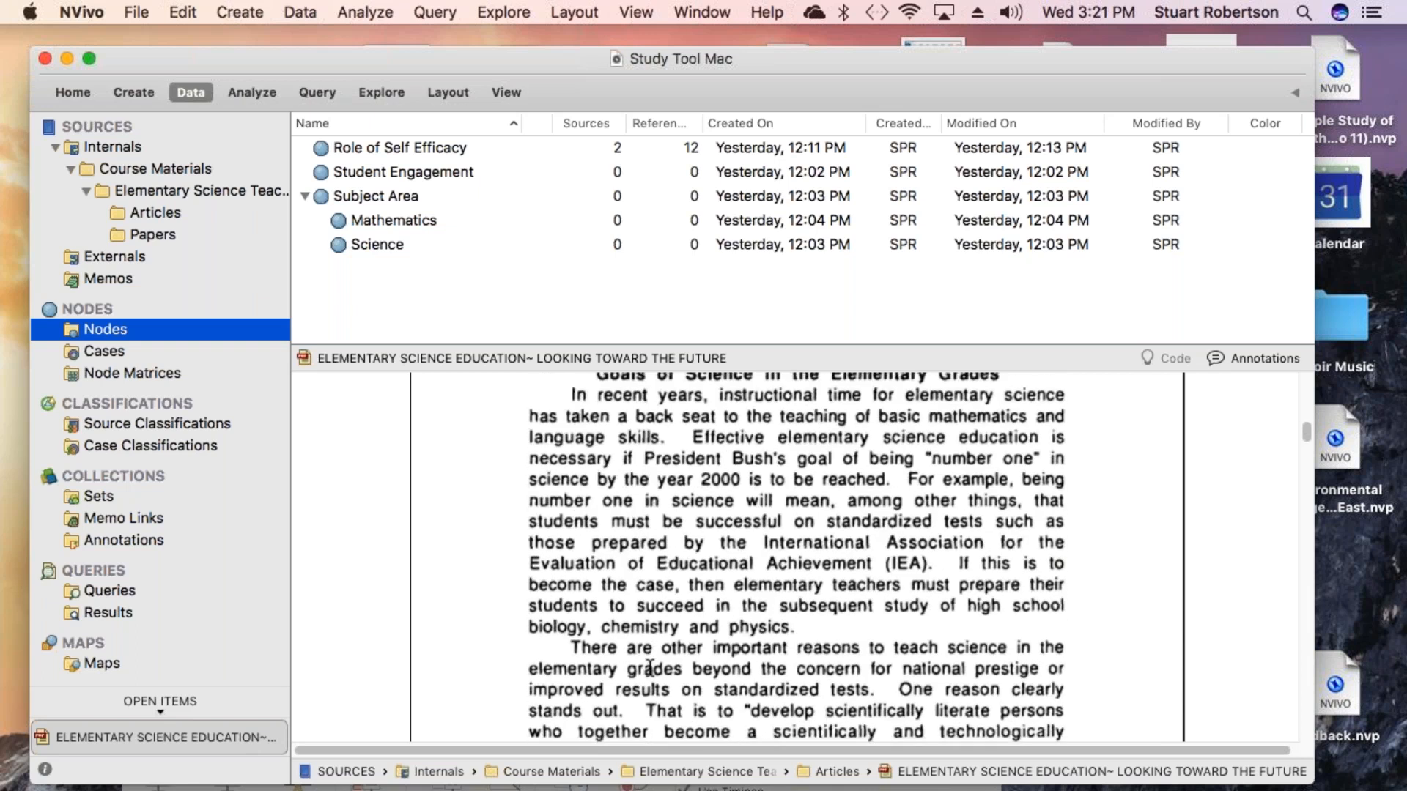
scroll(650, 668, down, 3)
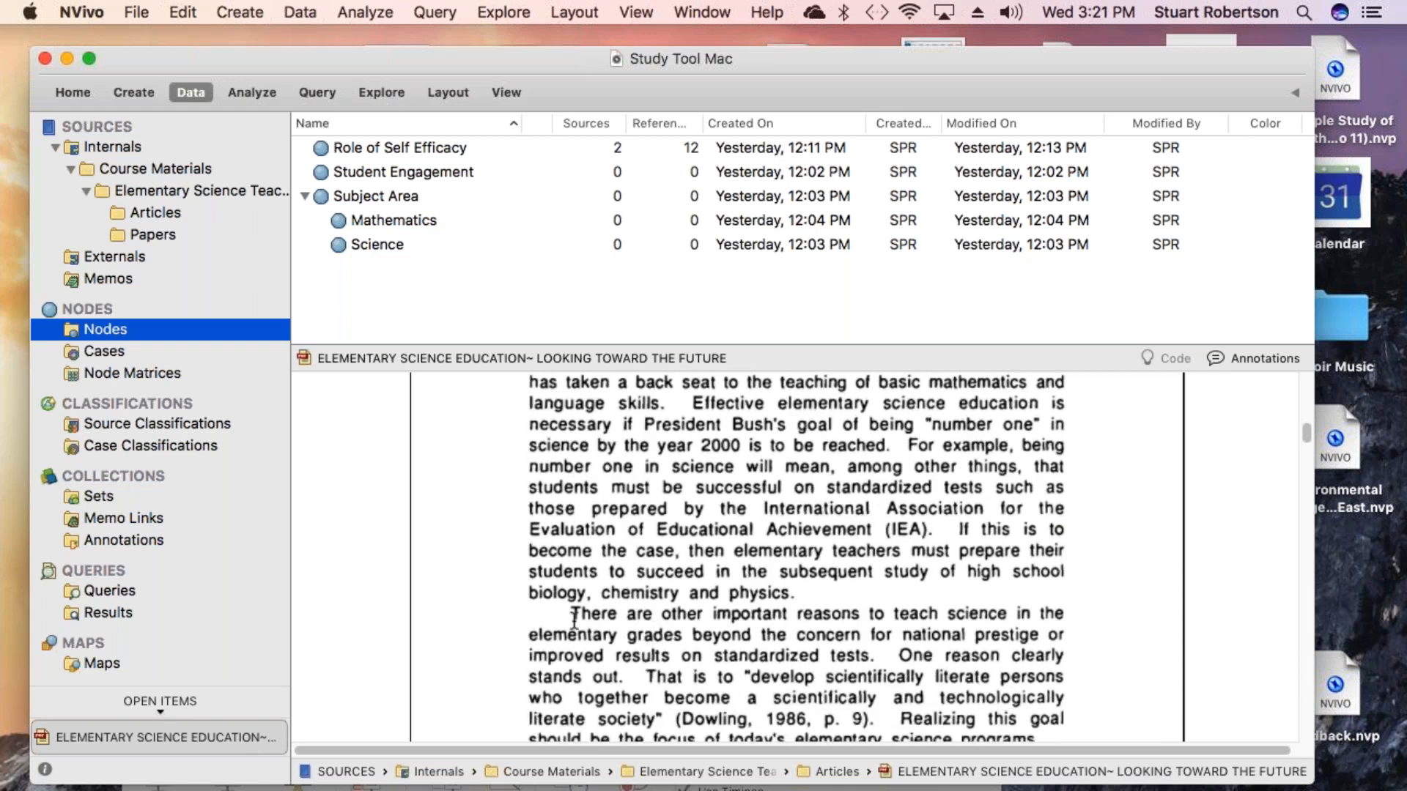
scroll(653, 631, down, 1)
scroll(653, 631, down, 1)
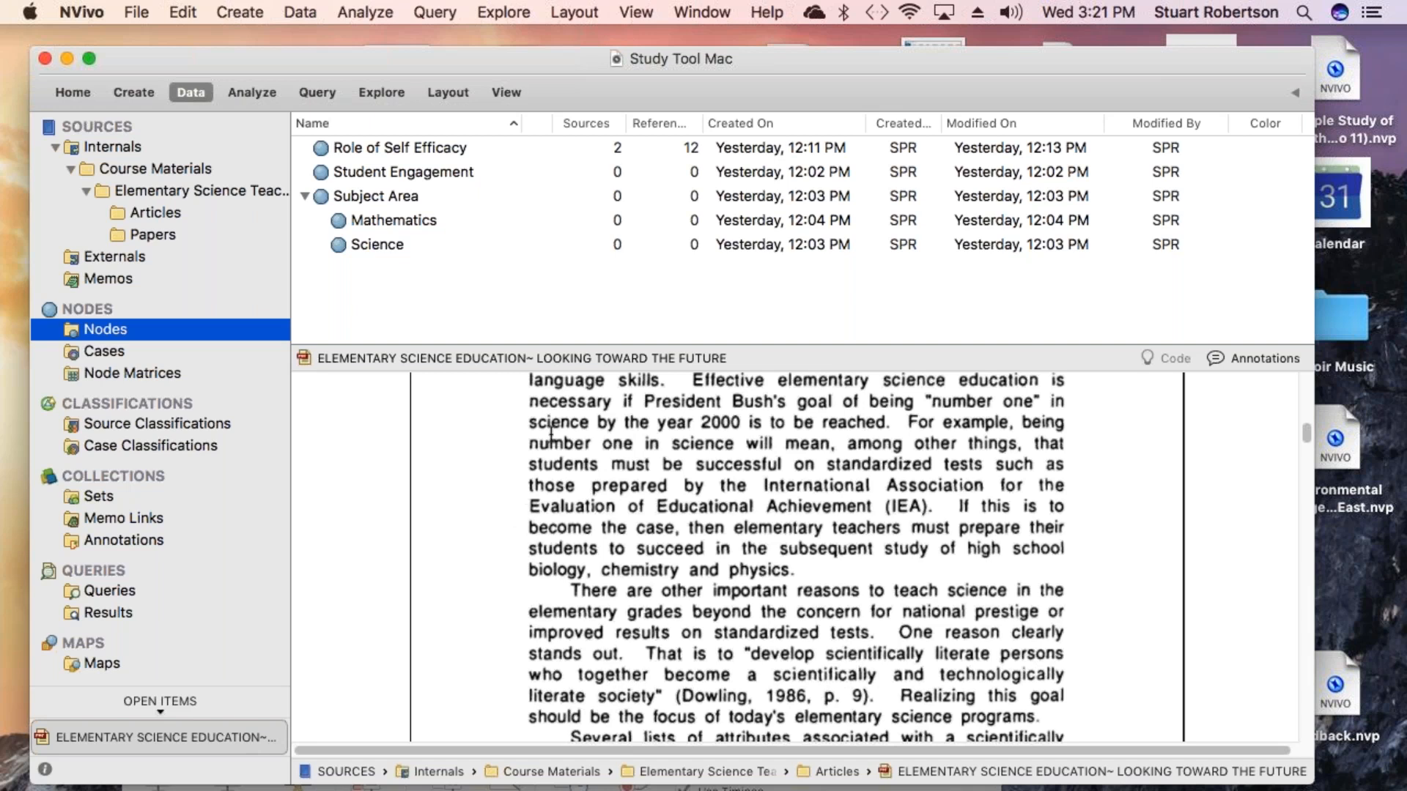
- Create a new top-level node named Purpose of teaching science
click(241, 15)
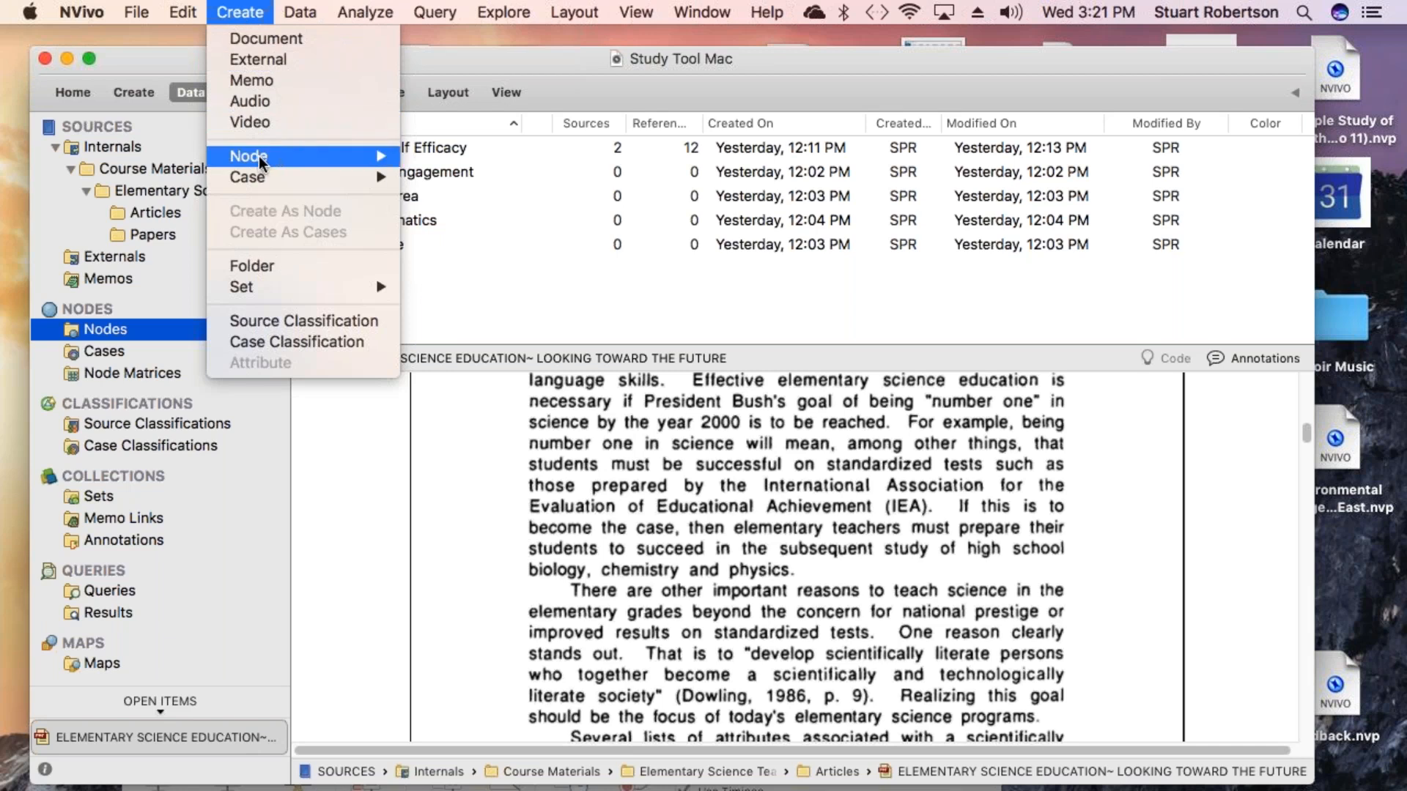
mouse_move(262, 155)
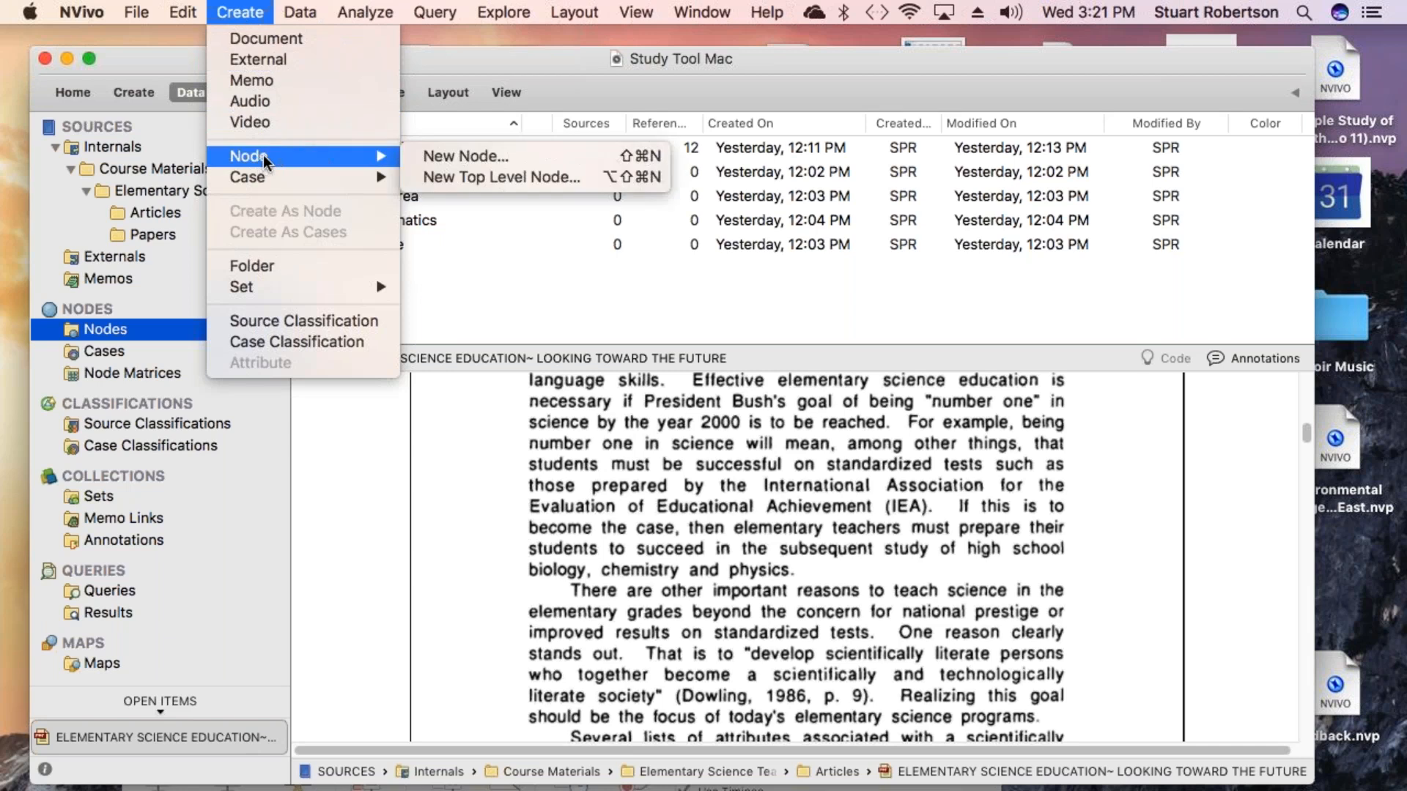
click(476, 179)
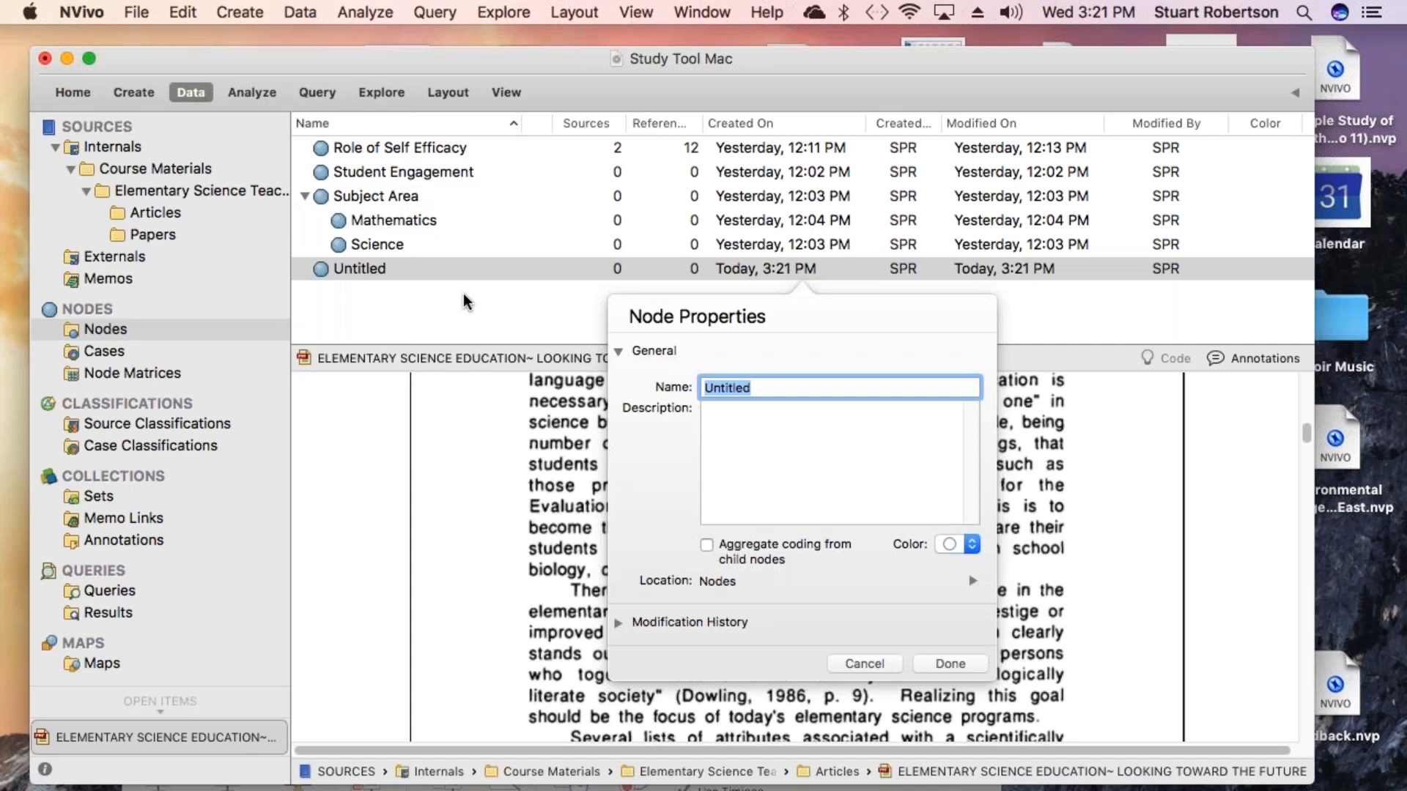
text(Purpose of)
key(BackSpace)
key(BackSpace)
key(BackSpace)
key(BackSpace)
key(BackSpace)
text(se of teaching scie)
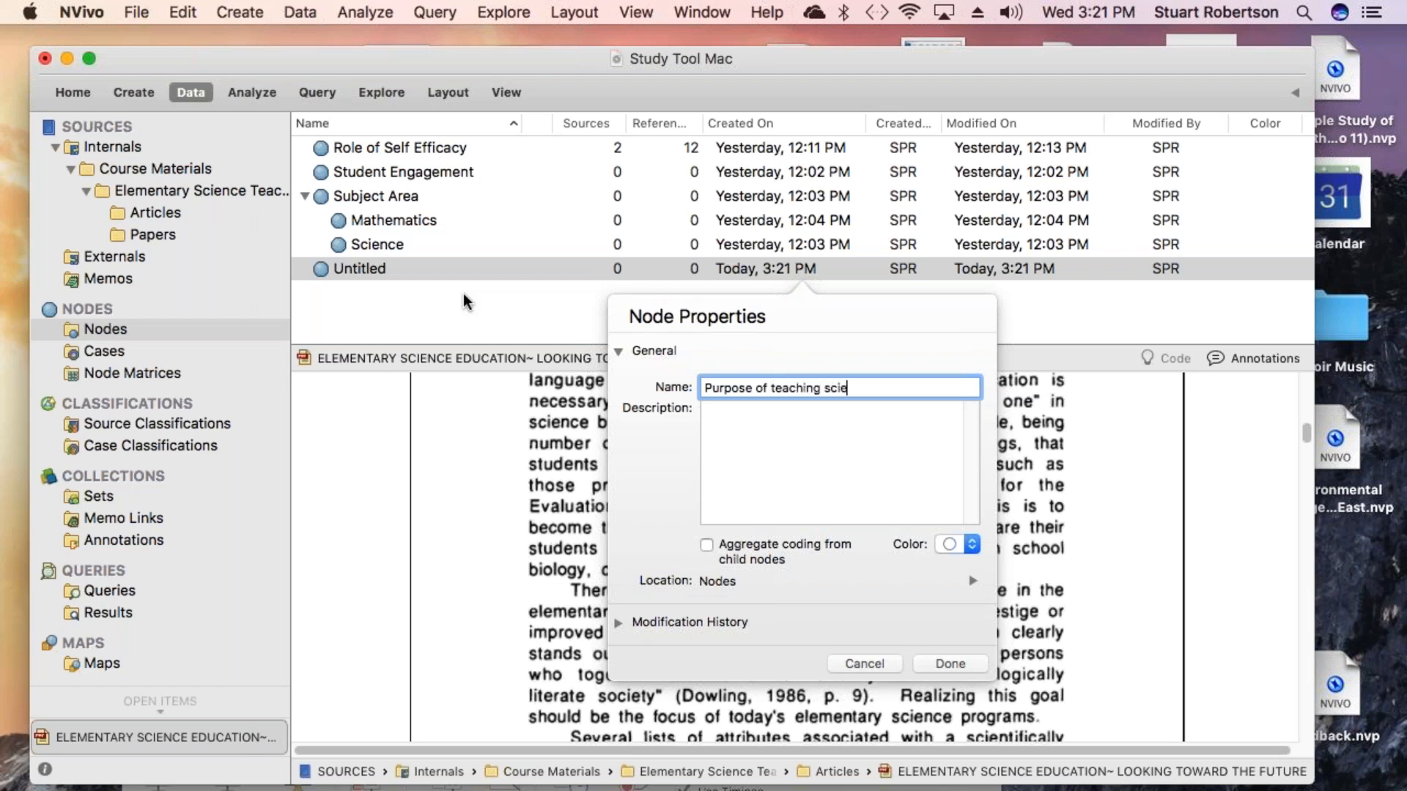
text(nce)
click(947, 662)
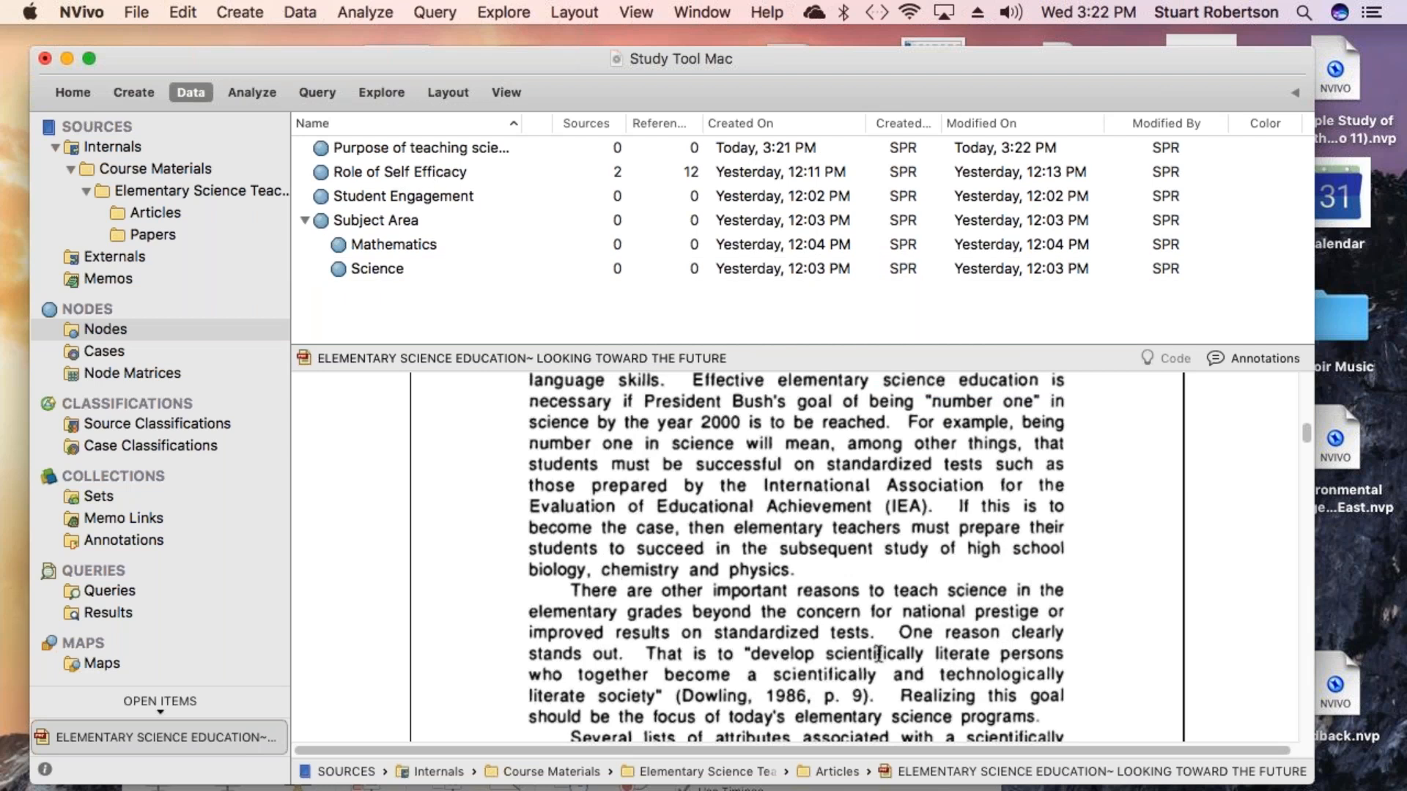
- Code the passage about developing scientifically literate persons (Dowling, 1986) to the Purpose of teaching science node
drag(898, 632, 885, 704)
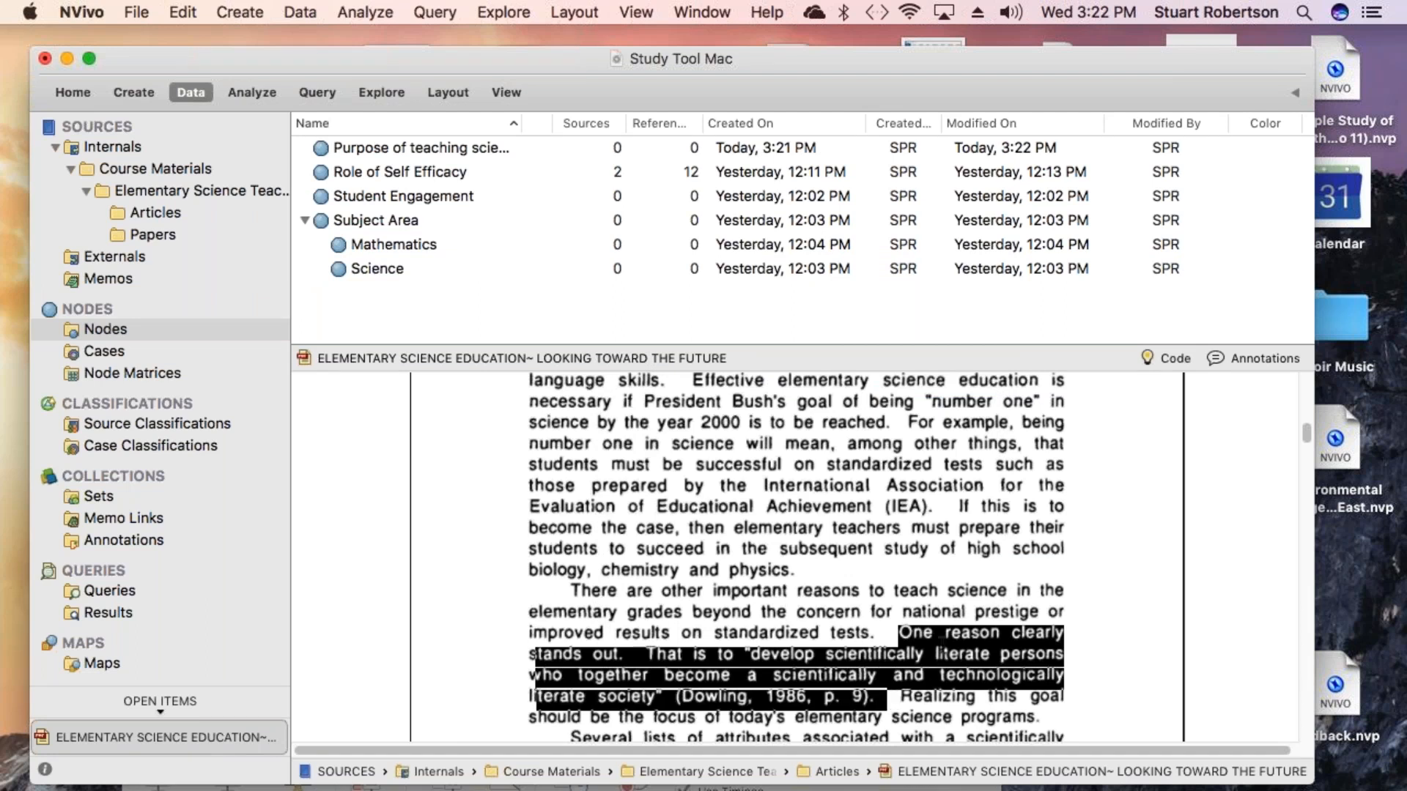
drag(905, 608, 403, 151)
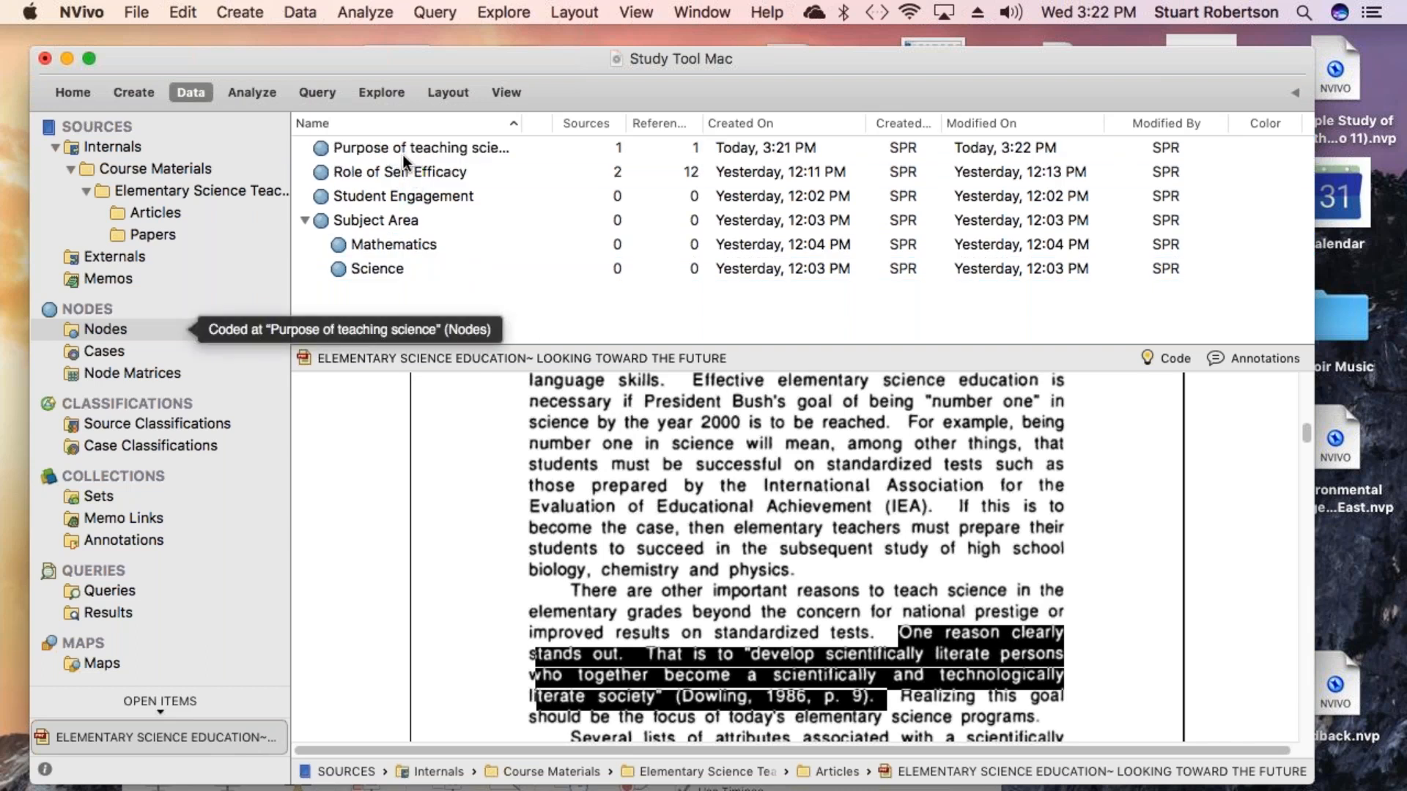
- Code the passage beginning "As suggested by Simpson and Anderson's list" to the Purpose of teaching science node
scroll(593, 433, down, 3)
scroll(594, 455, down, 5)
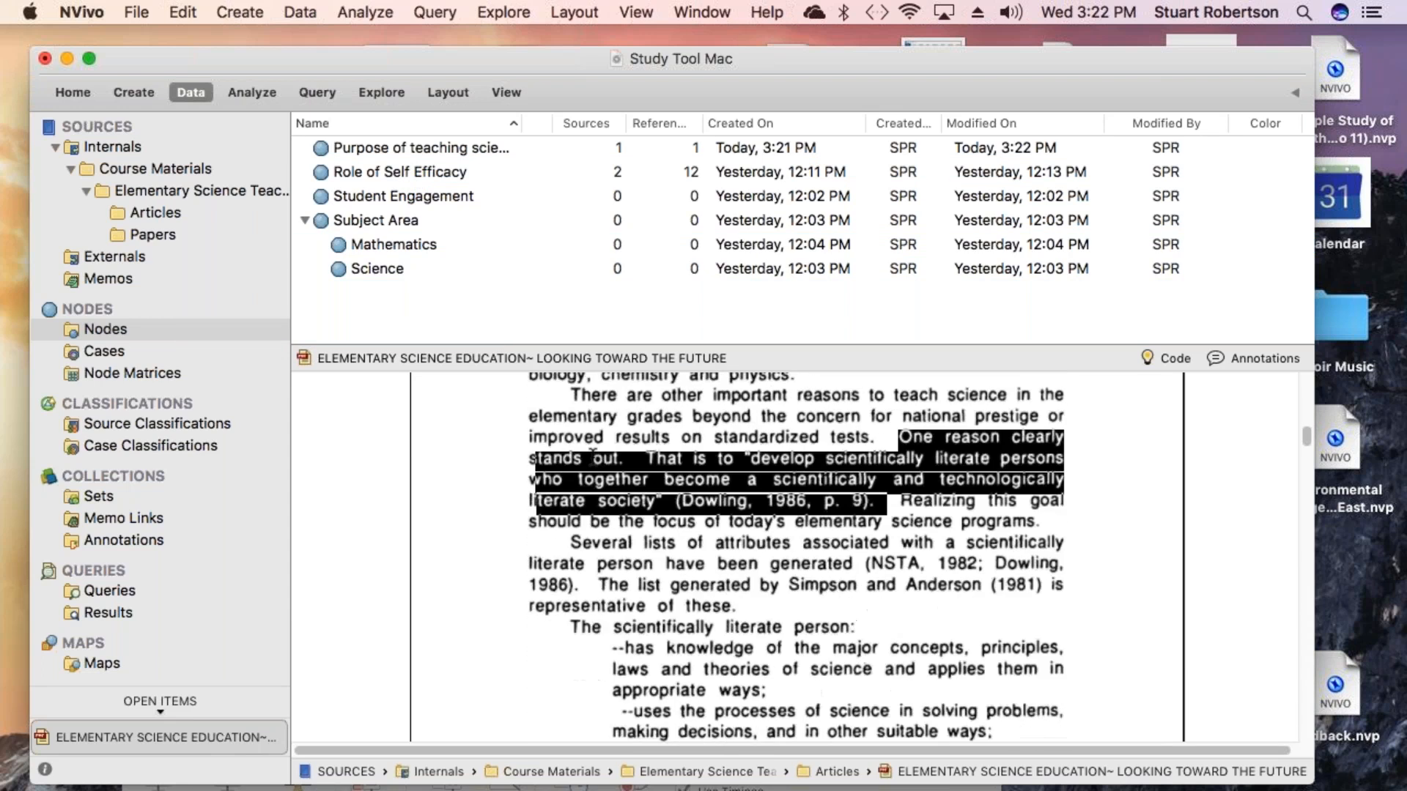
scroll(604, 504, down, 8)
scroll(605, 506, down, 15)
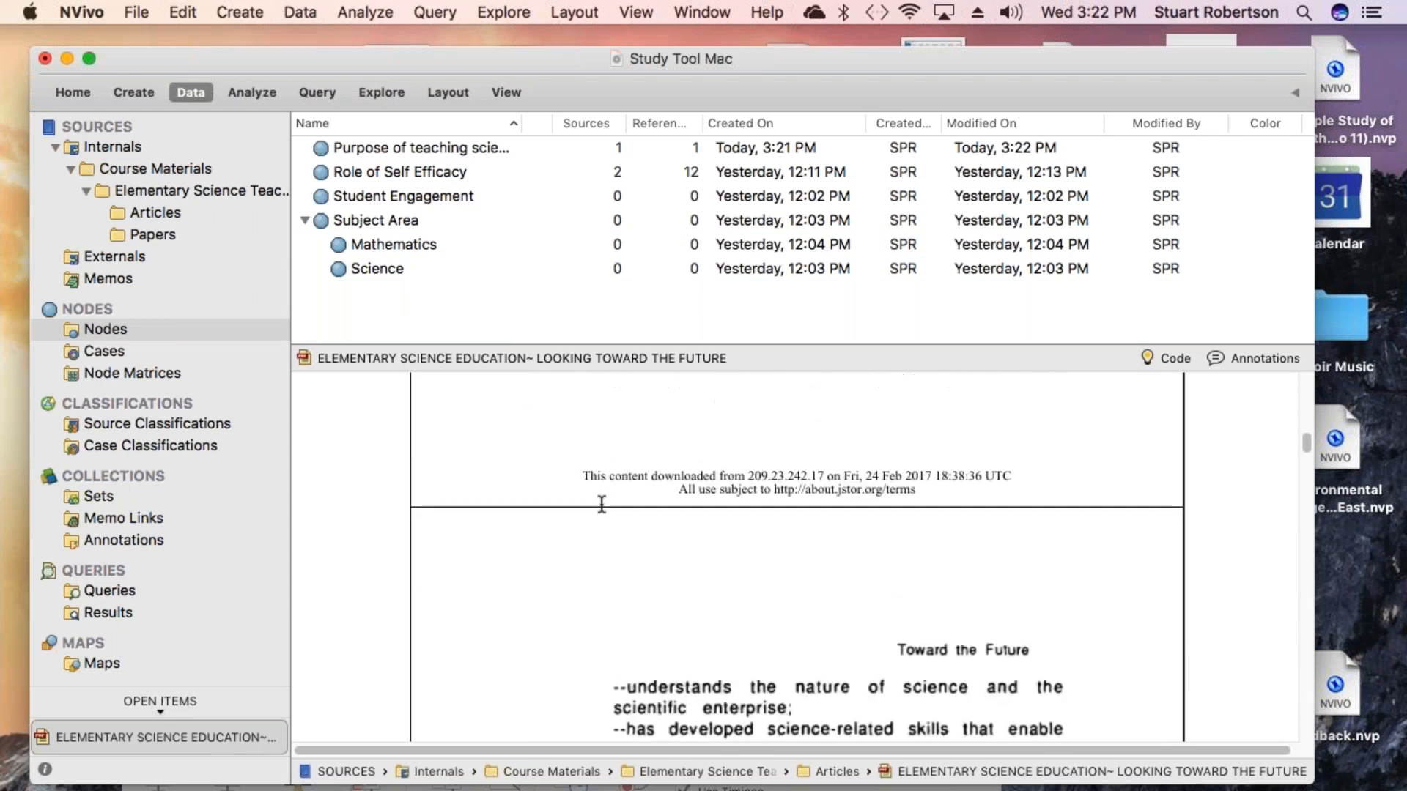
scroll(601, 503, down, 3)
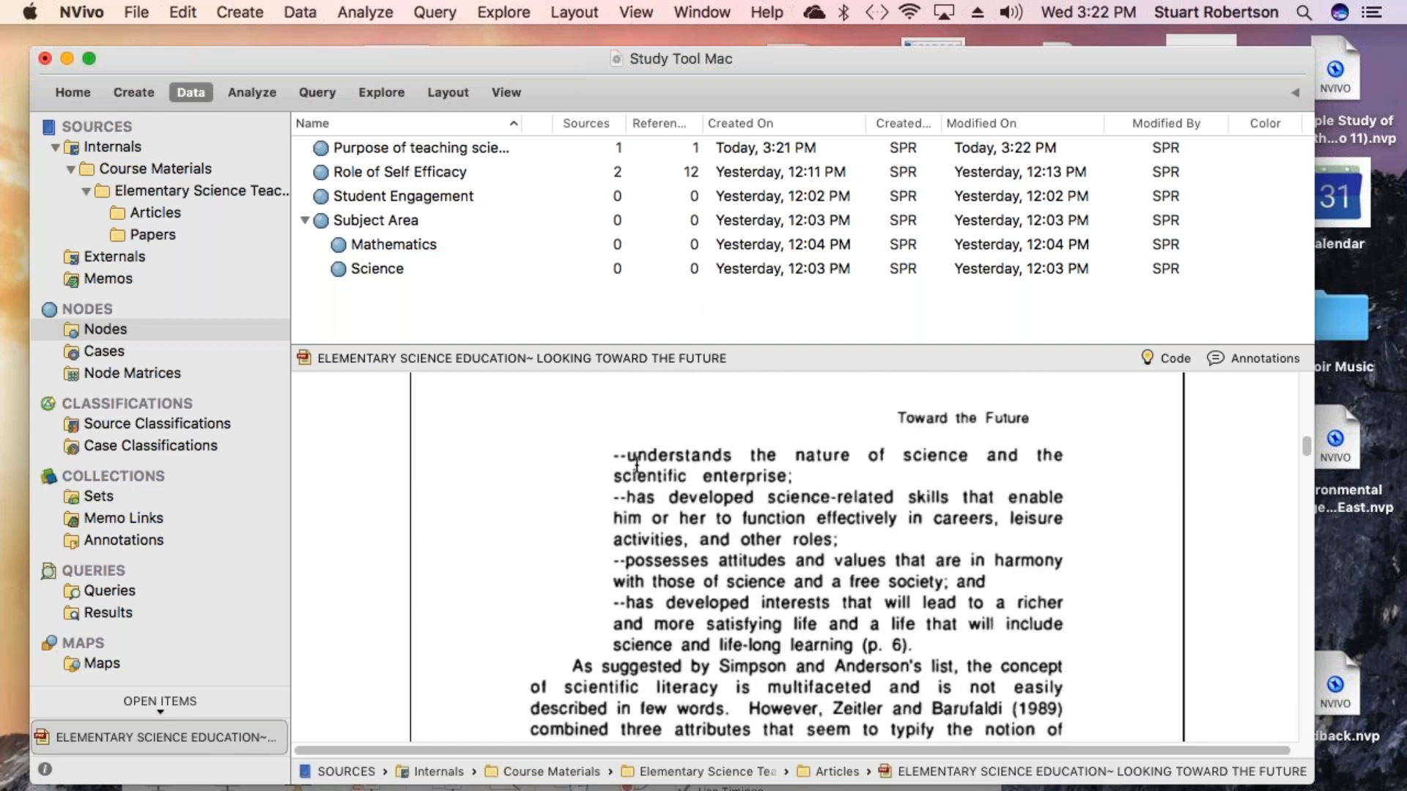
scroll(648, 526, down, 3)
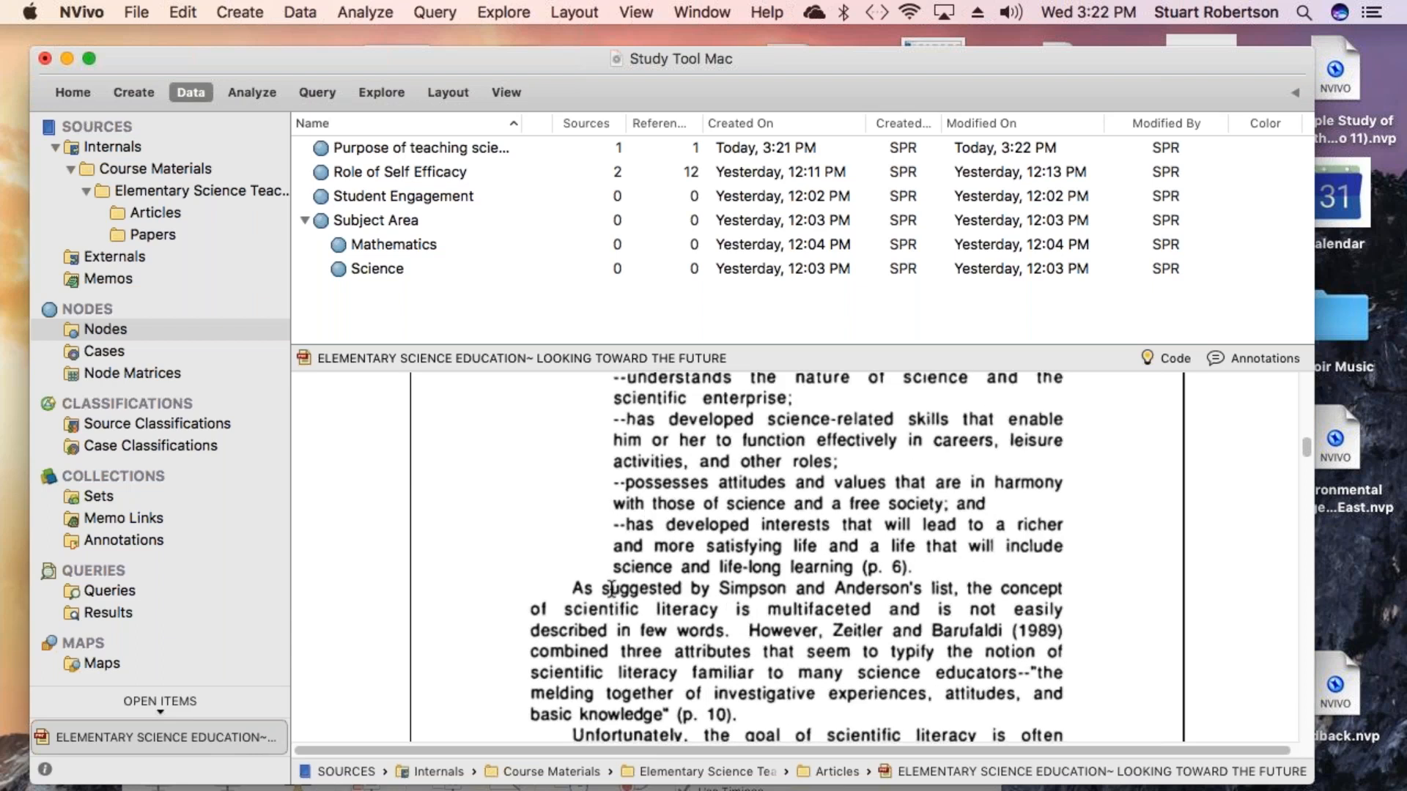
drag(576, 586, 372, 144)
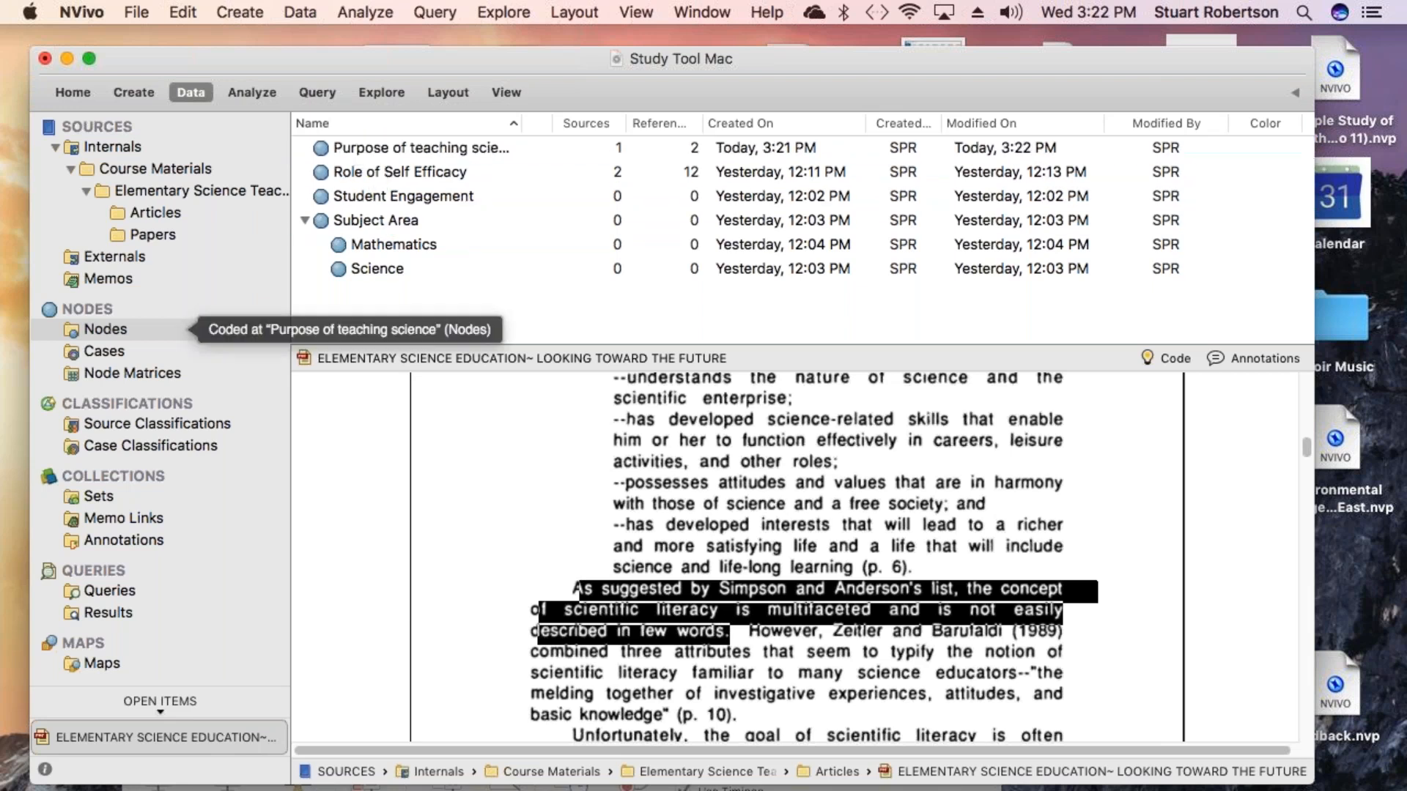
- Open the Purpose of teaching science node to review its coded references and follow the link back to the article
double_click(324, 149)
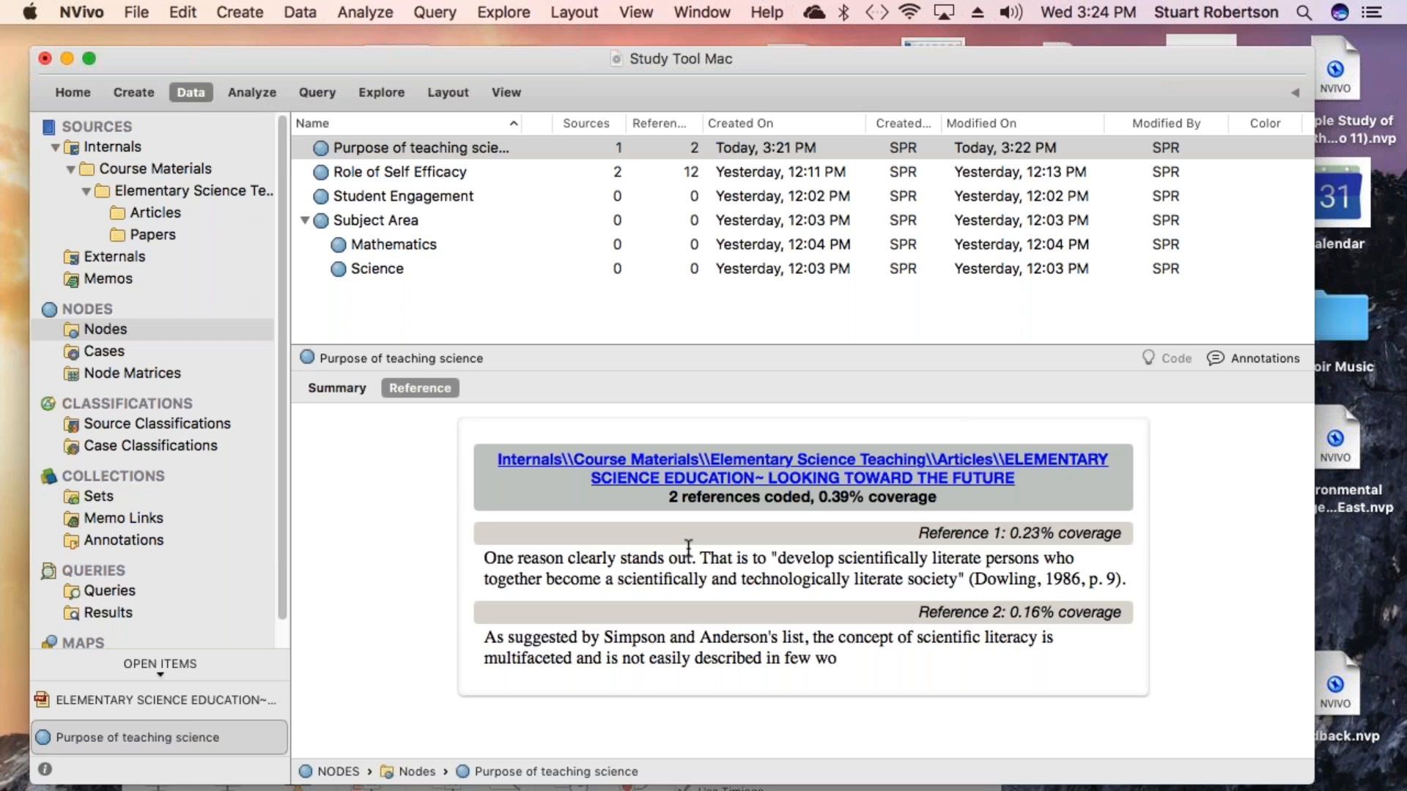
click(638, 481)
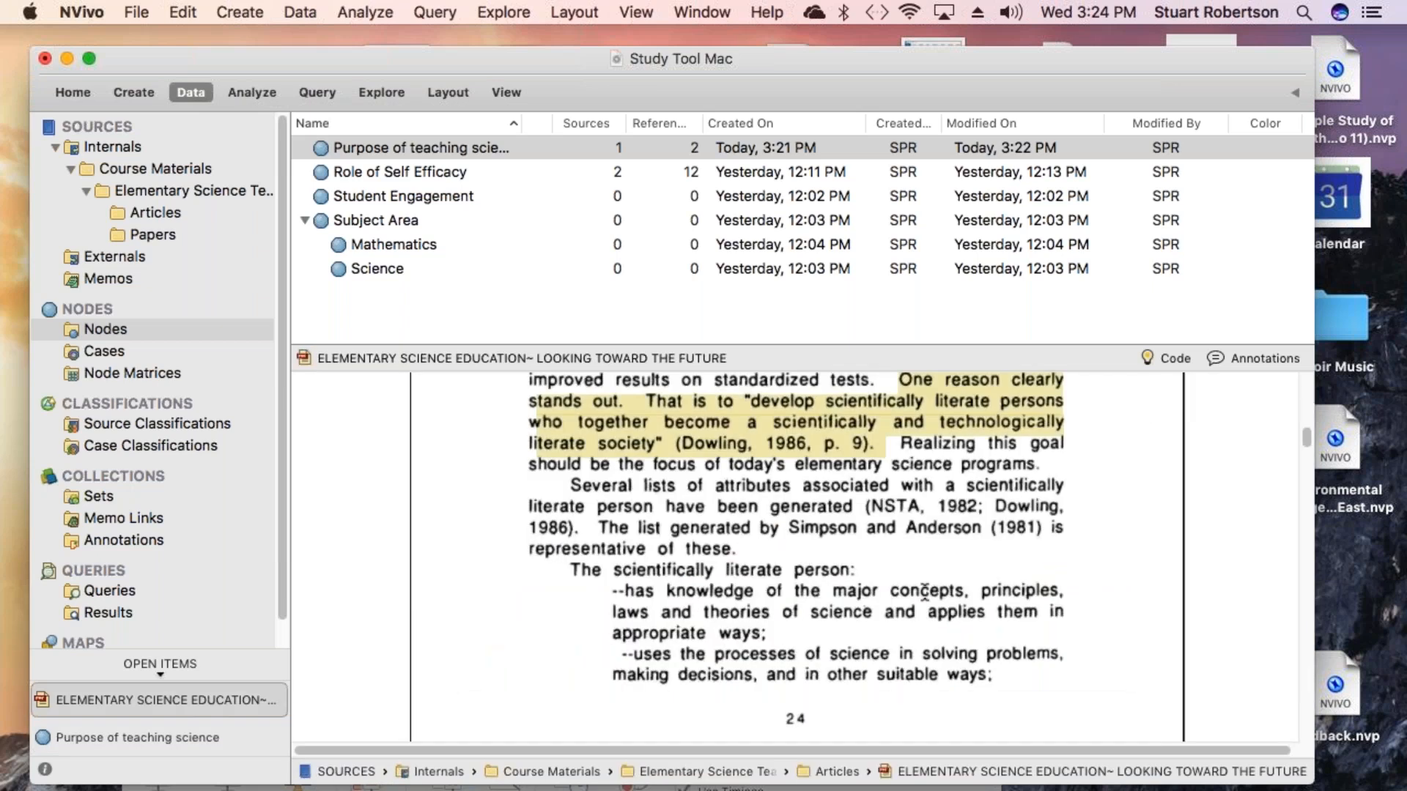
scroll(947, 597, up, 5)
scroll(947, 597, up, 10)
scroll(946, 597, up, 5)
scroll(945, 595, down, 8)
scroll(947, 597, down, 20)
scroll(947, 597, down, 15)
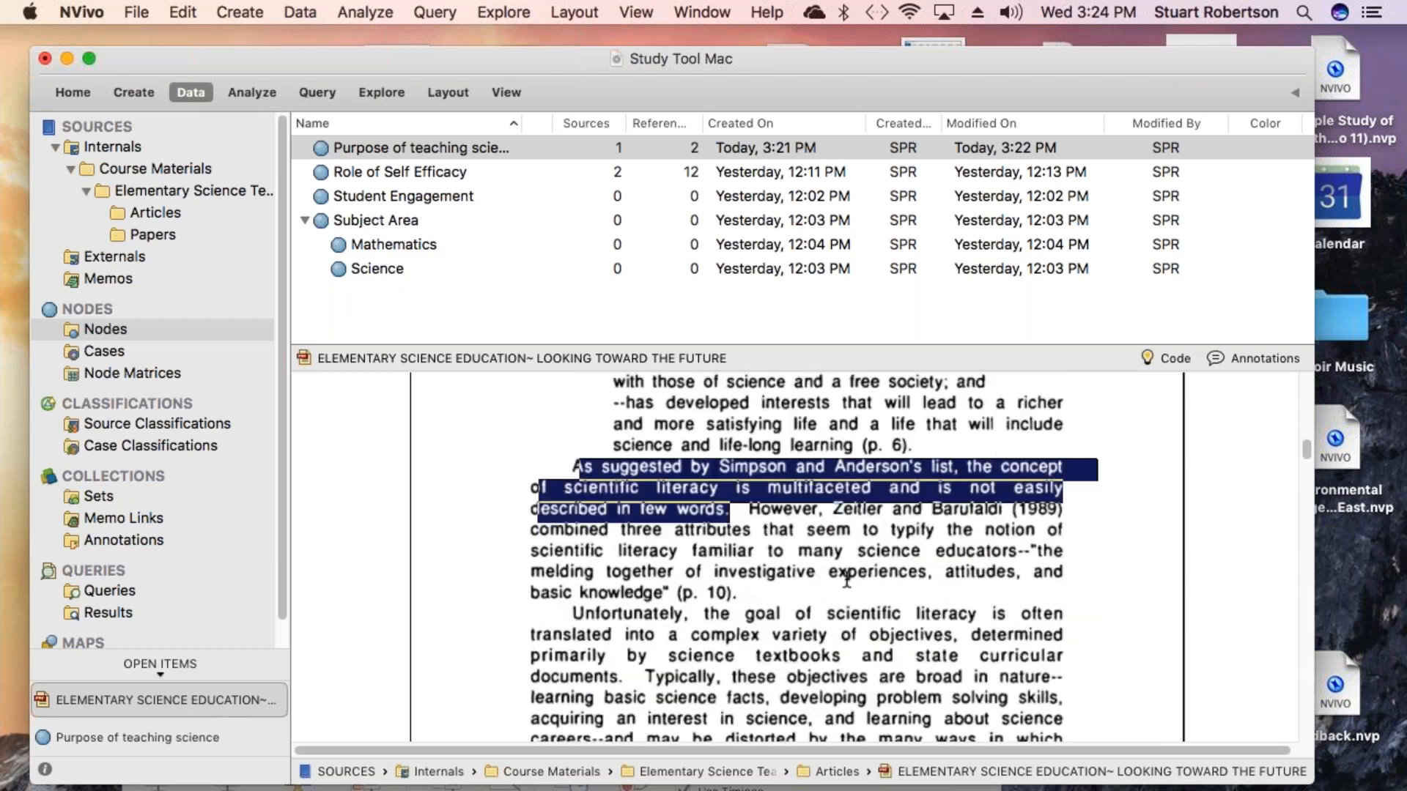
click(775, 544)
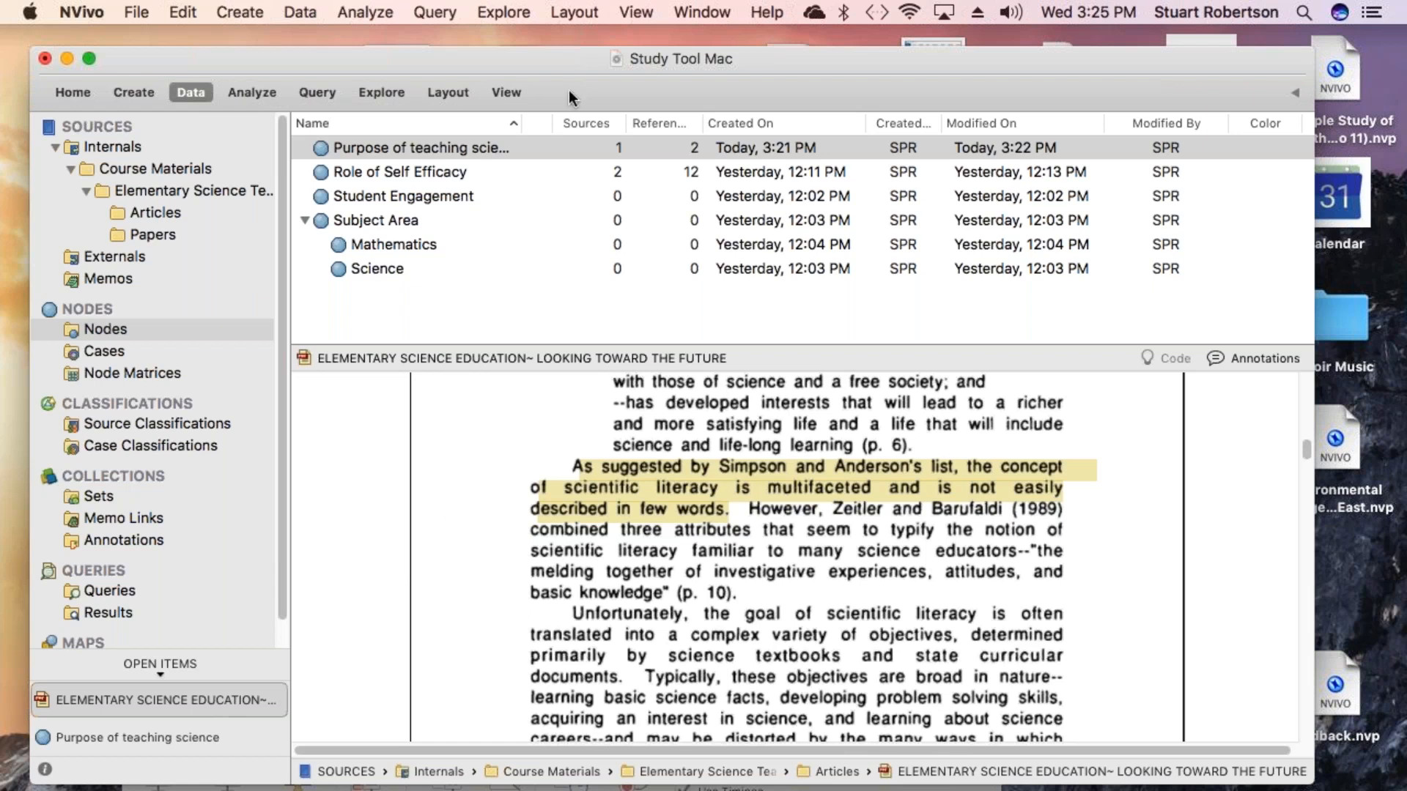
- Set coding highlight in the article to None
click(634, 13)
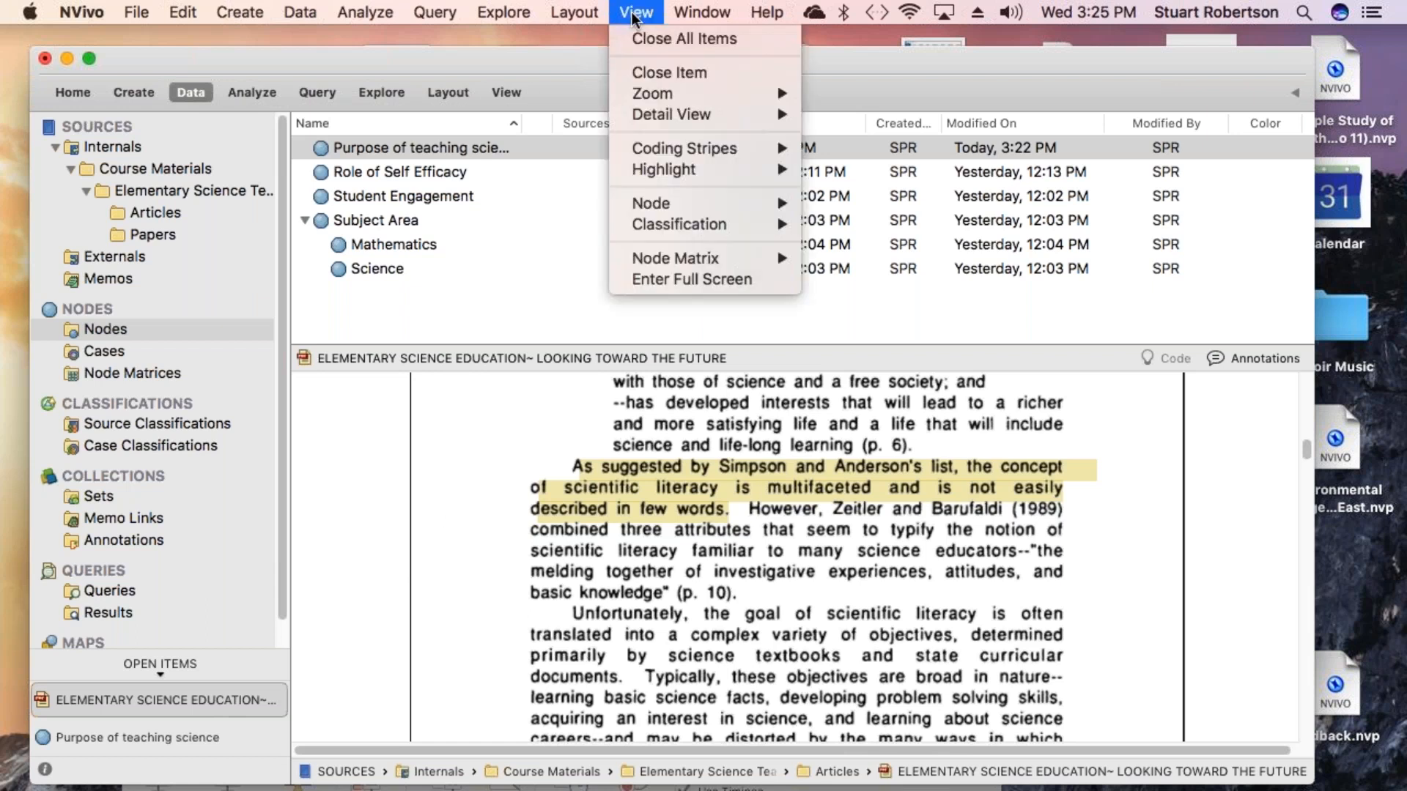
mouse_move(683, 170)
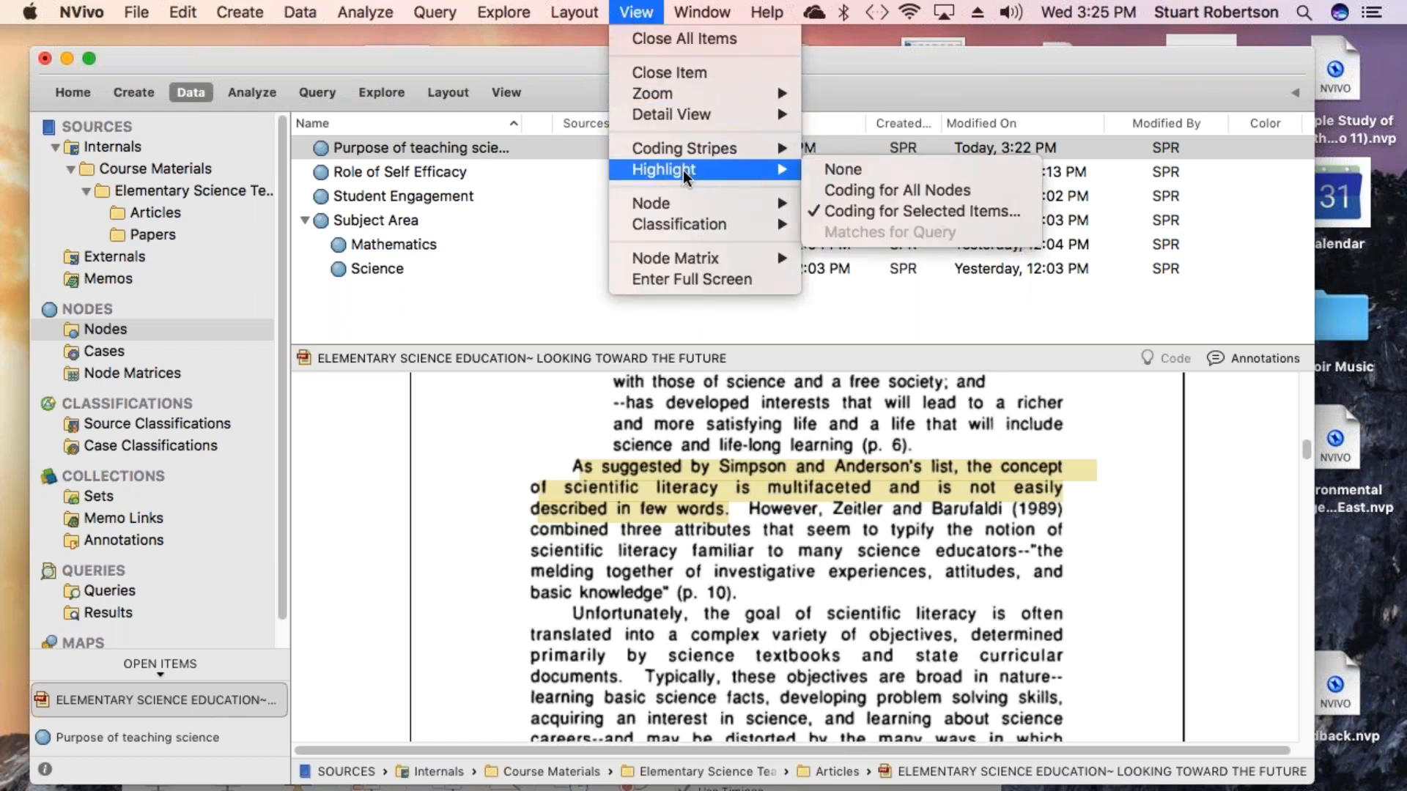
click(851, 174)
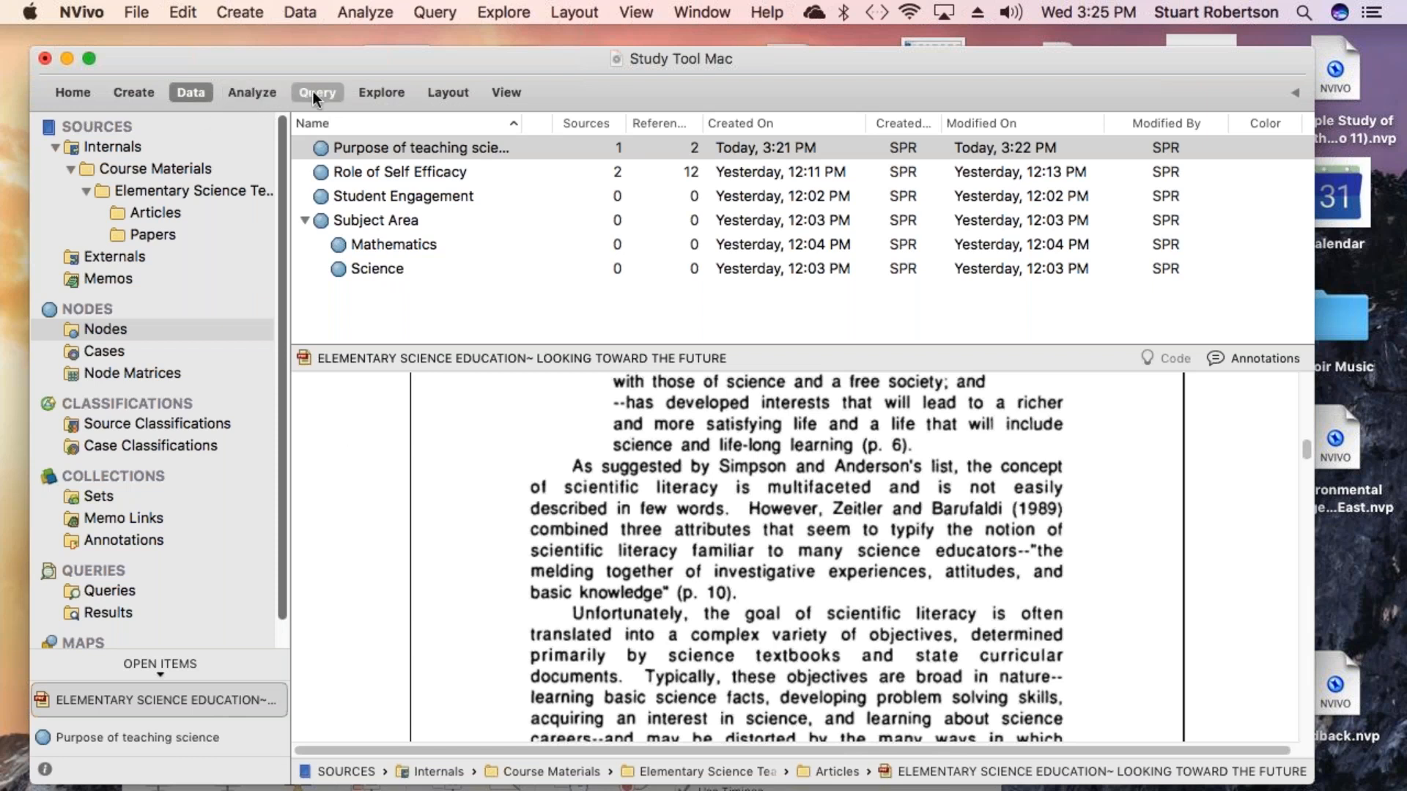
- Start a new Word Frequency query
click(439, 11)
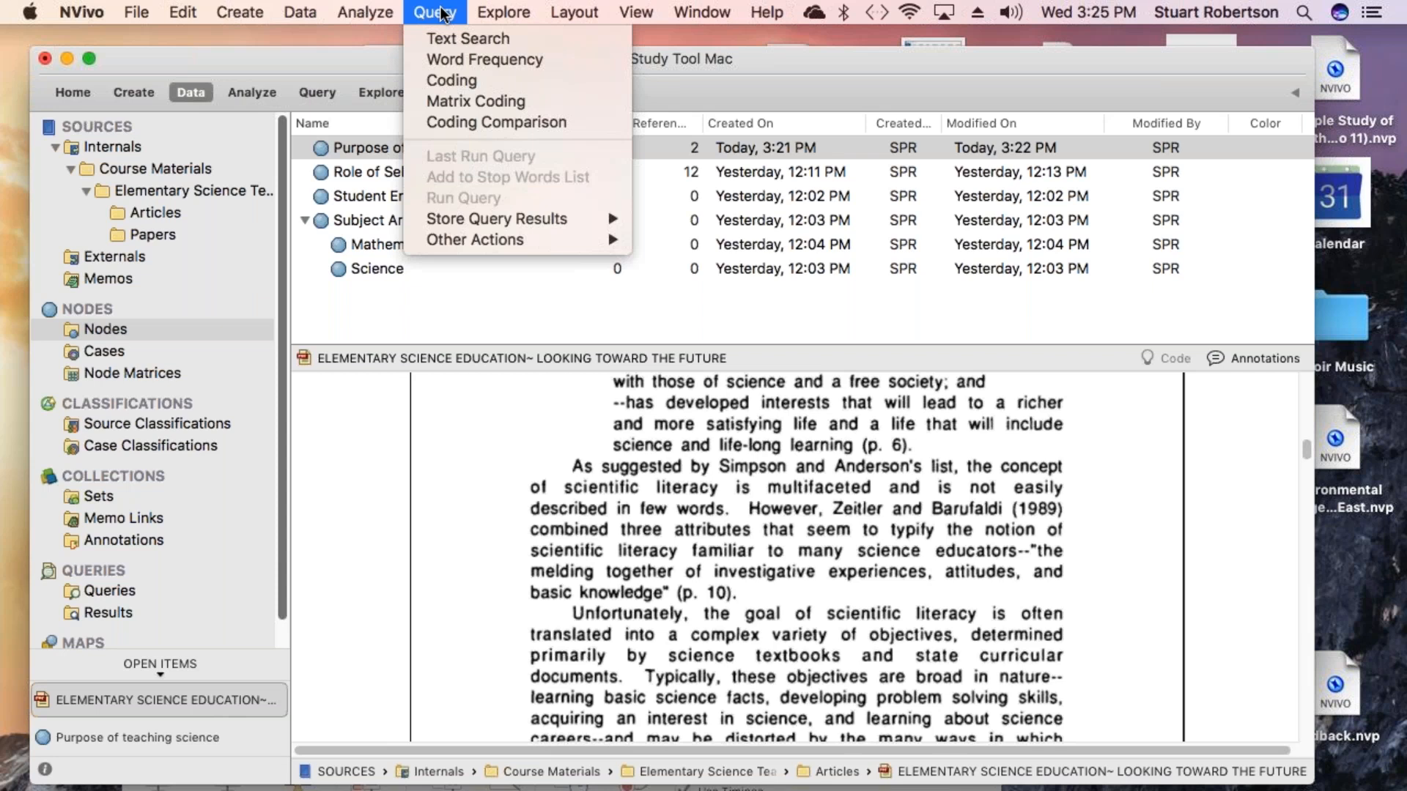
click(454, 63)
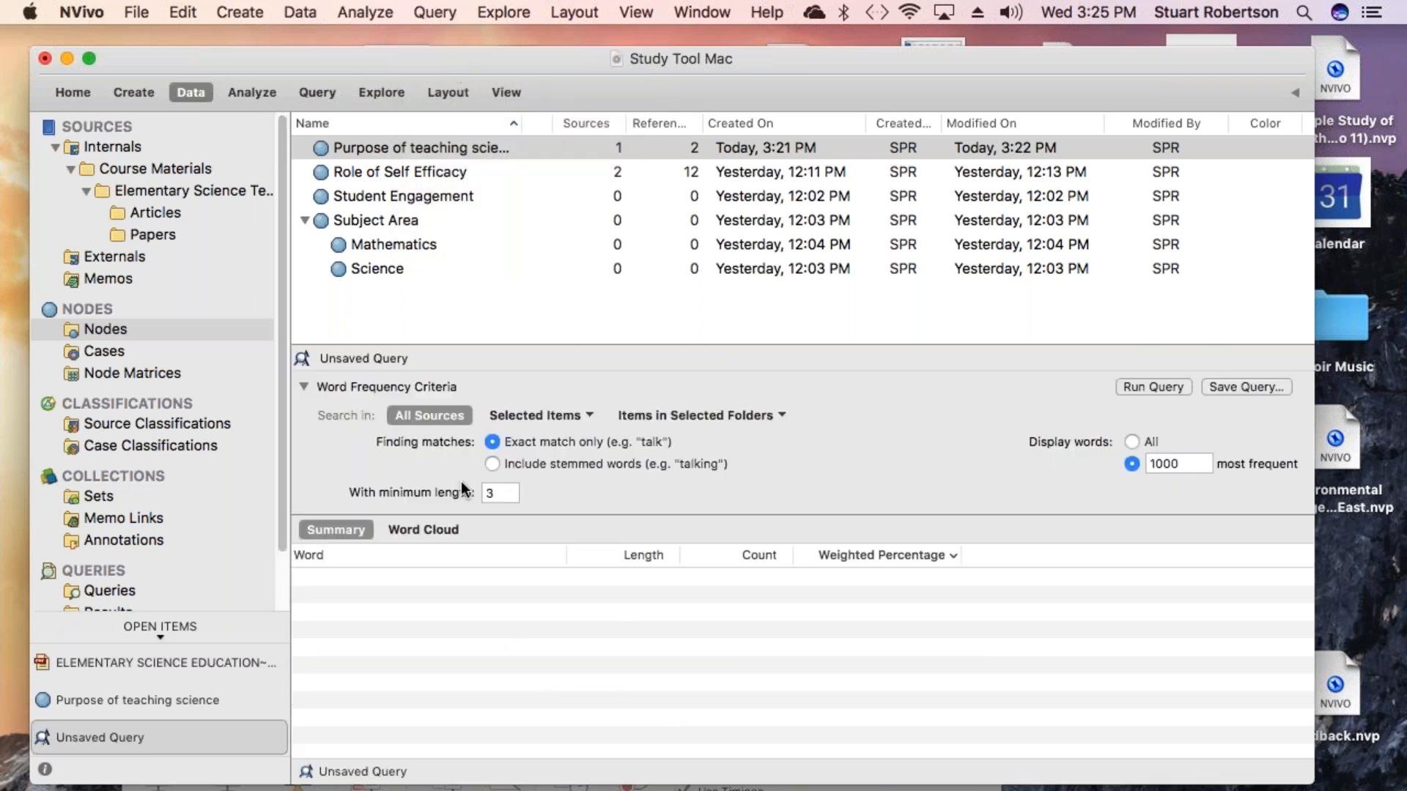
click(445, 524)
- Restrict the query's search to the STATUS OF PRESERVICE ELEMENTARY SCI... article in the Articles folder
click(586, 416)
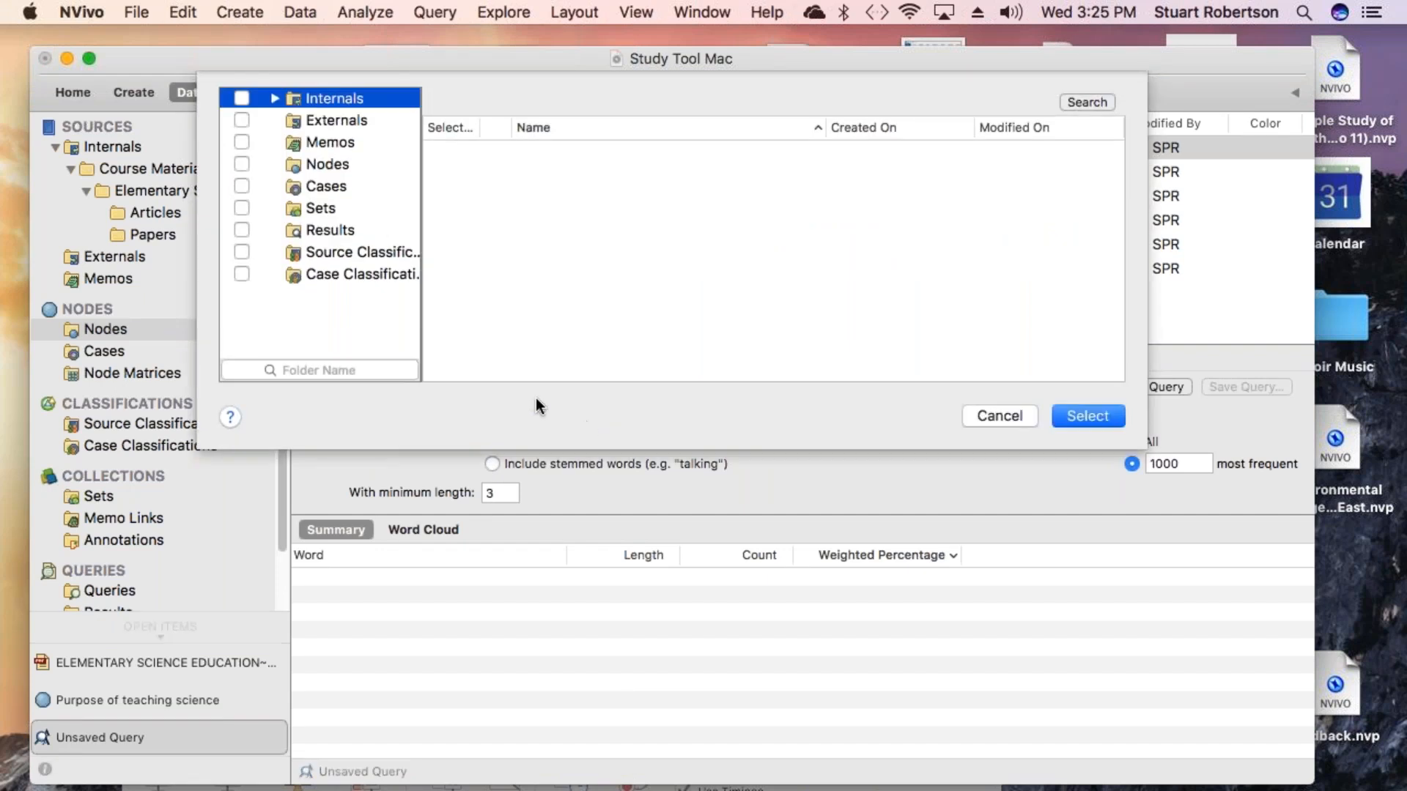
click(276, 100)
click(290, 121)
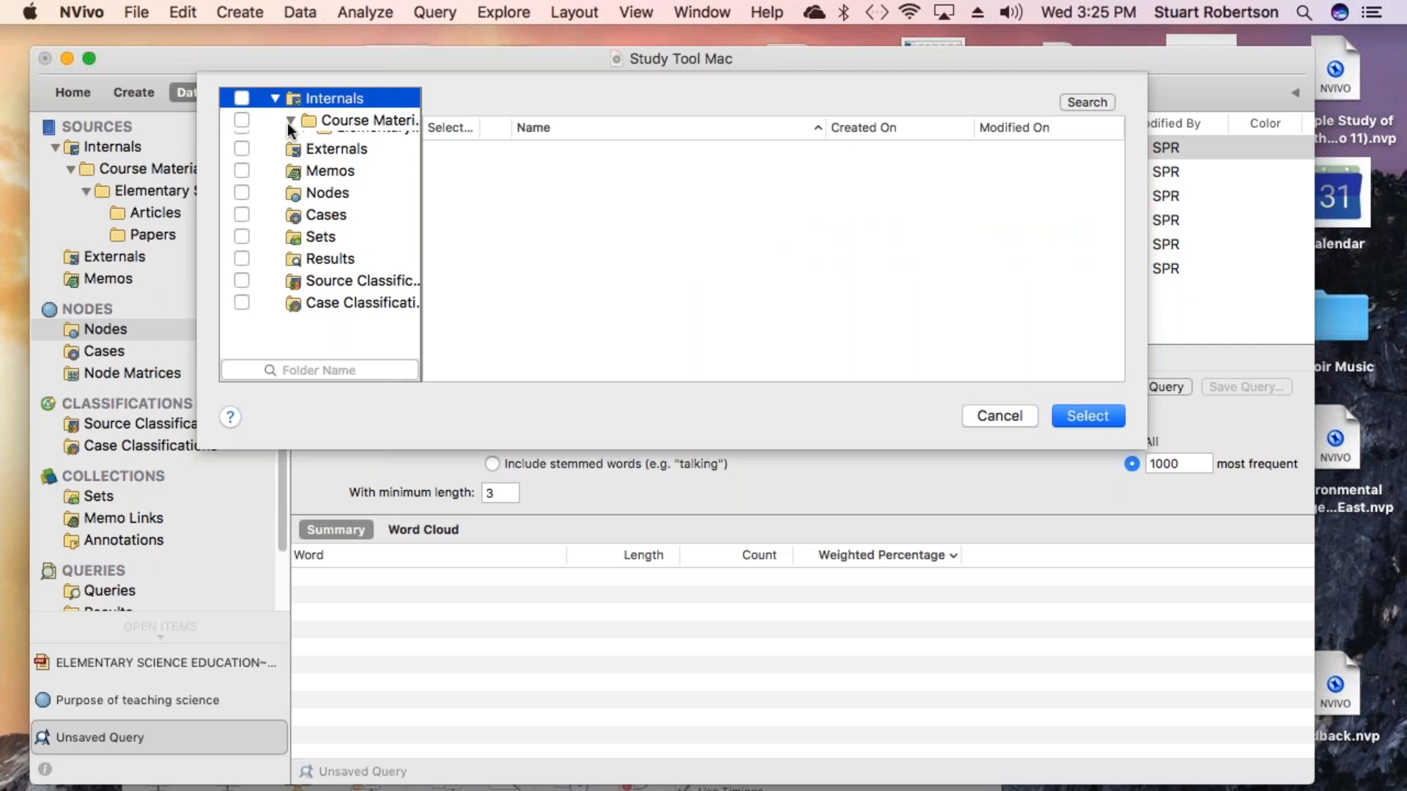
click(305, 141)
click(352, 164)
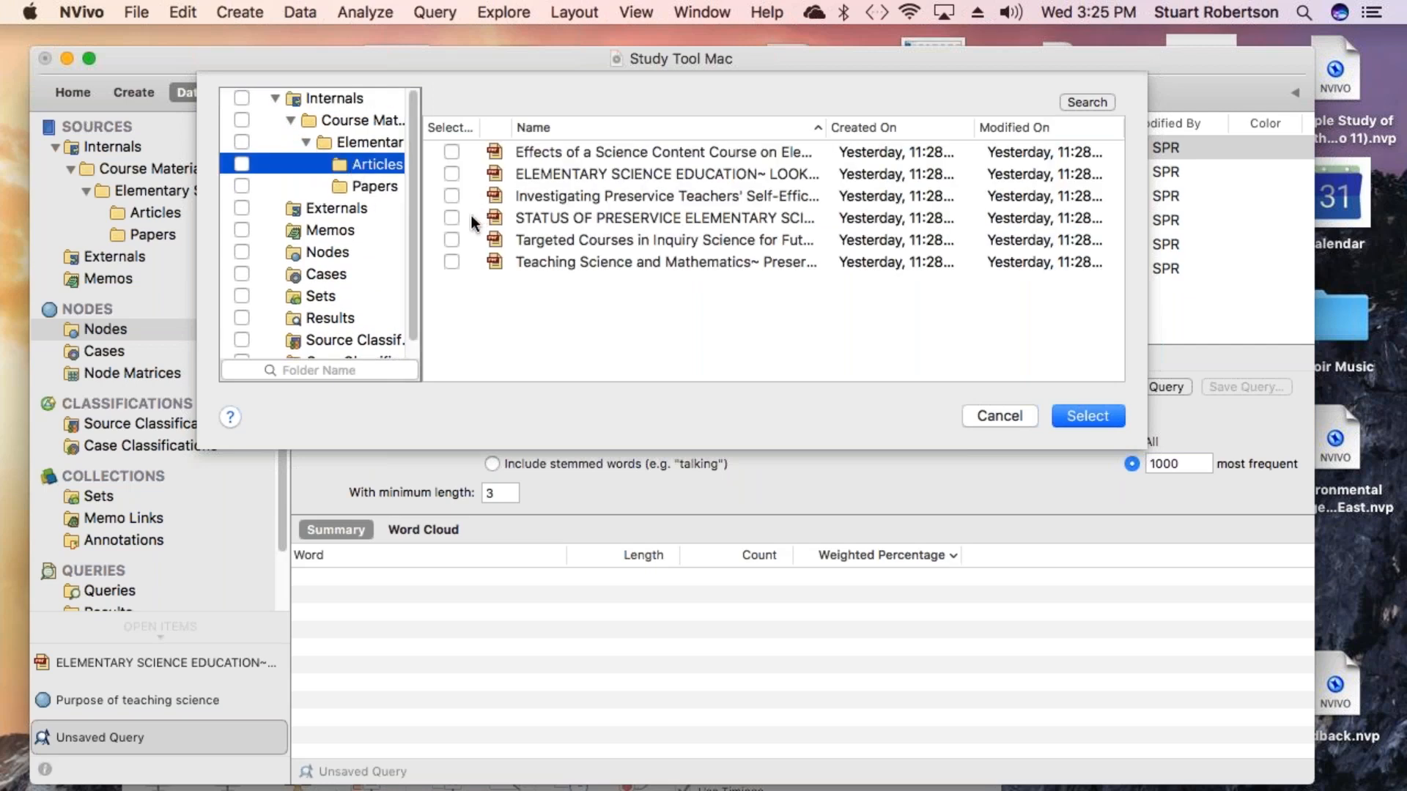
click(450, 217)
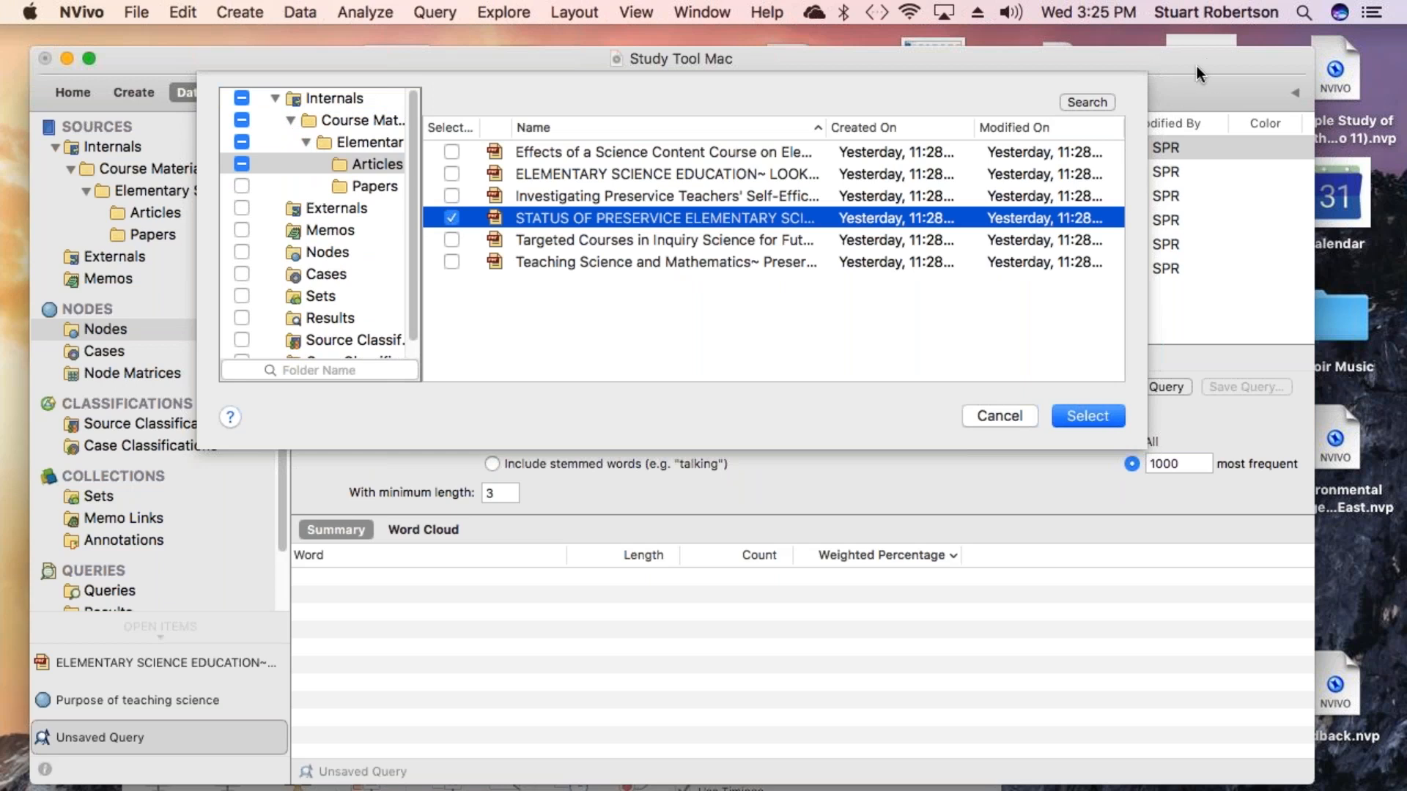
click(1212, 85)
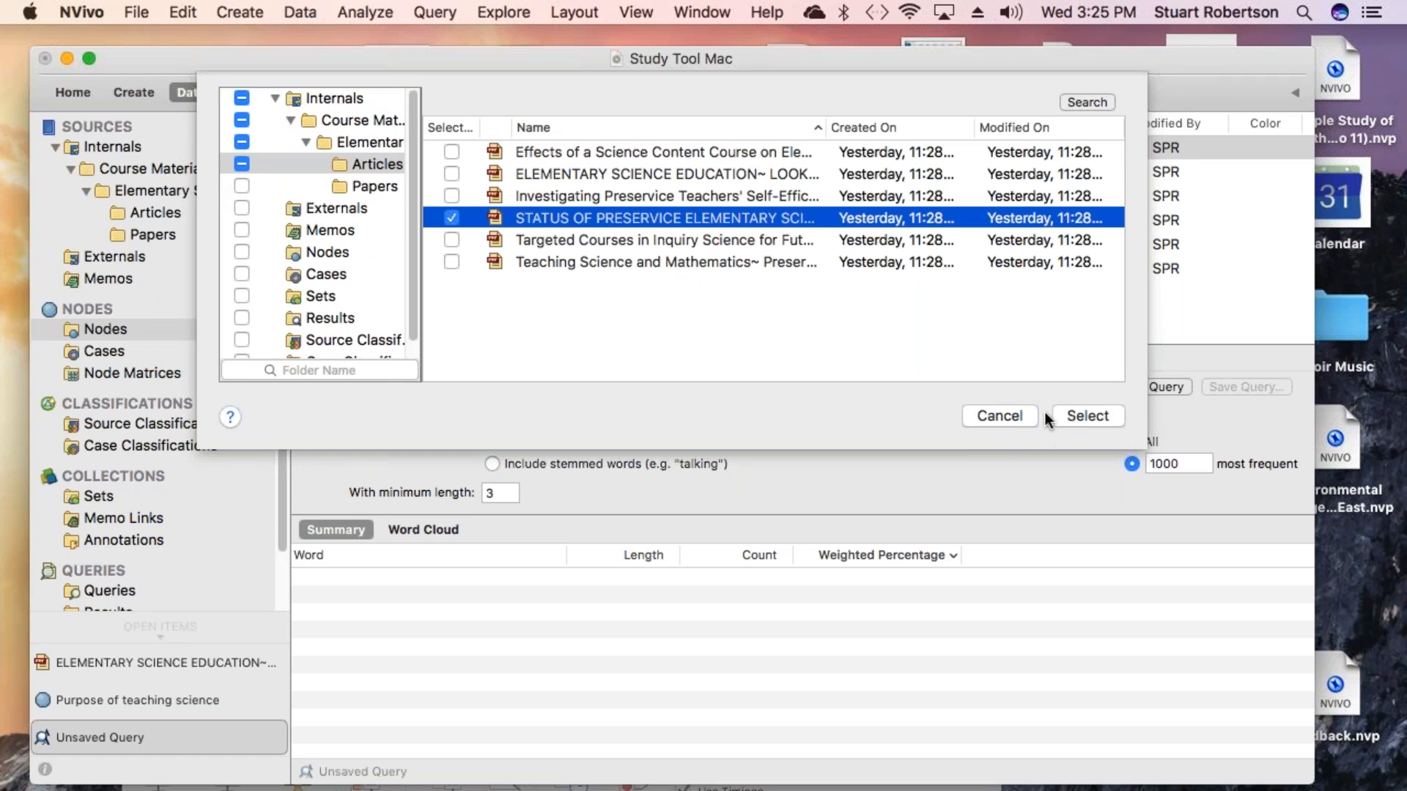
click(1085, 416)
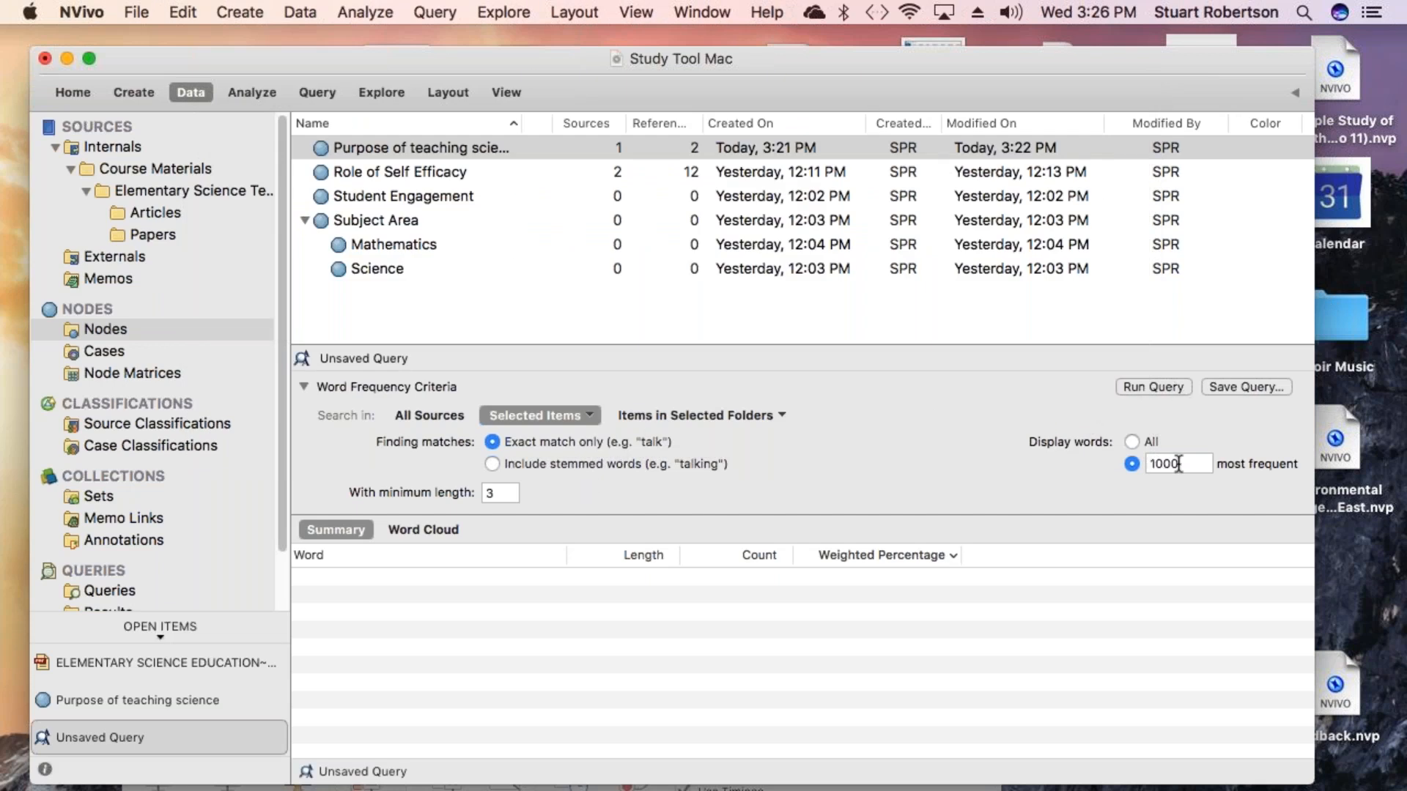
- Set the query to display the 100 most frequent words and run it
drag(1181, 464, 1140, 463)
text(100)
click(1151, 385)
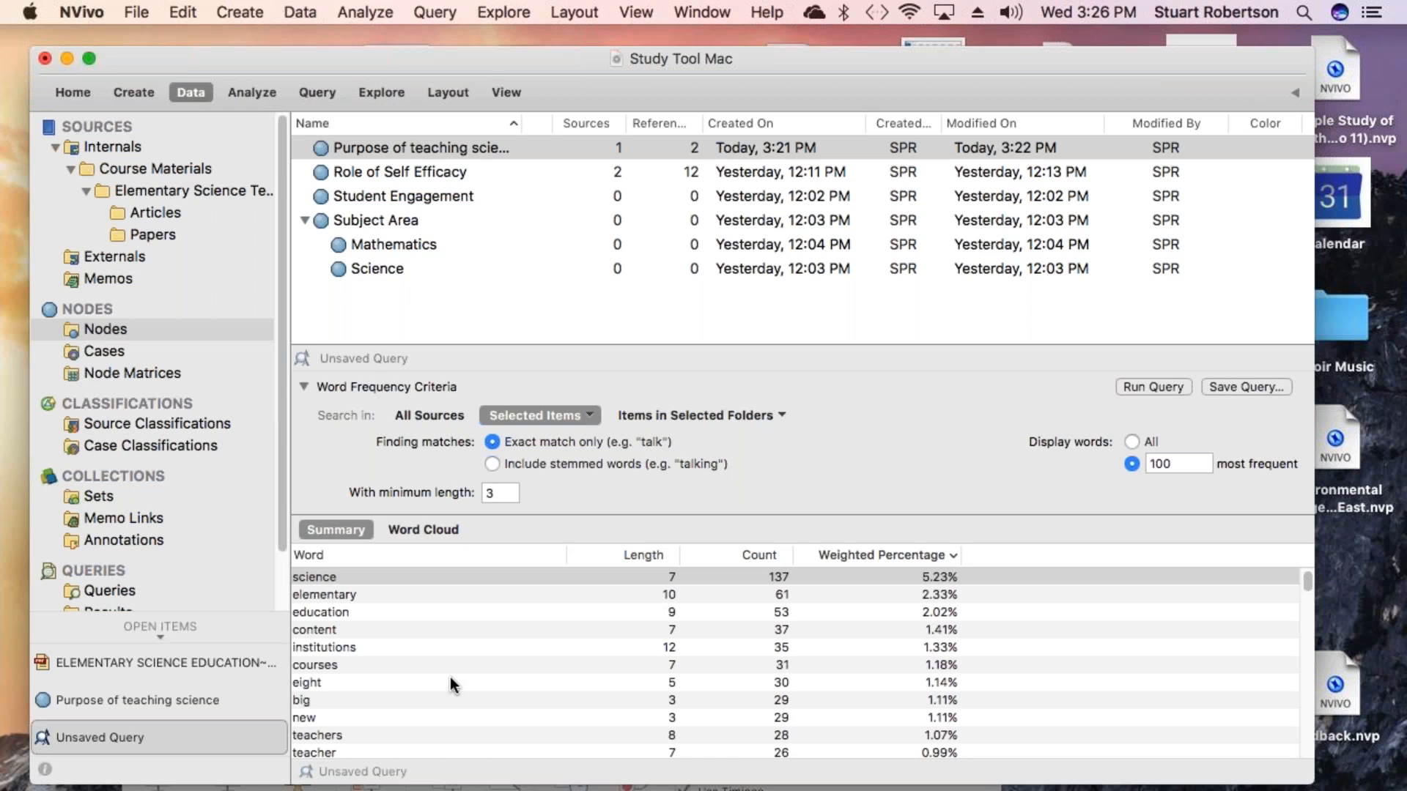
- Scroll through the word frequency results list
scroll(449, 677, down, 5)
scroll(448, 678, down, 4)
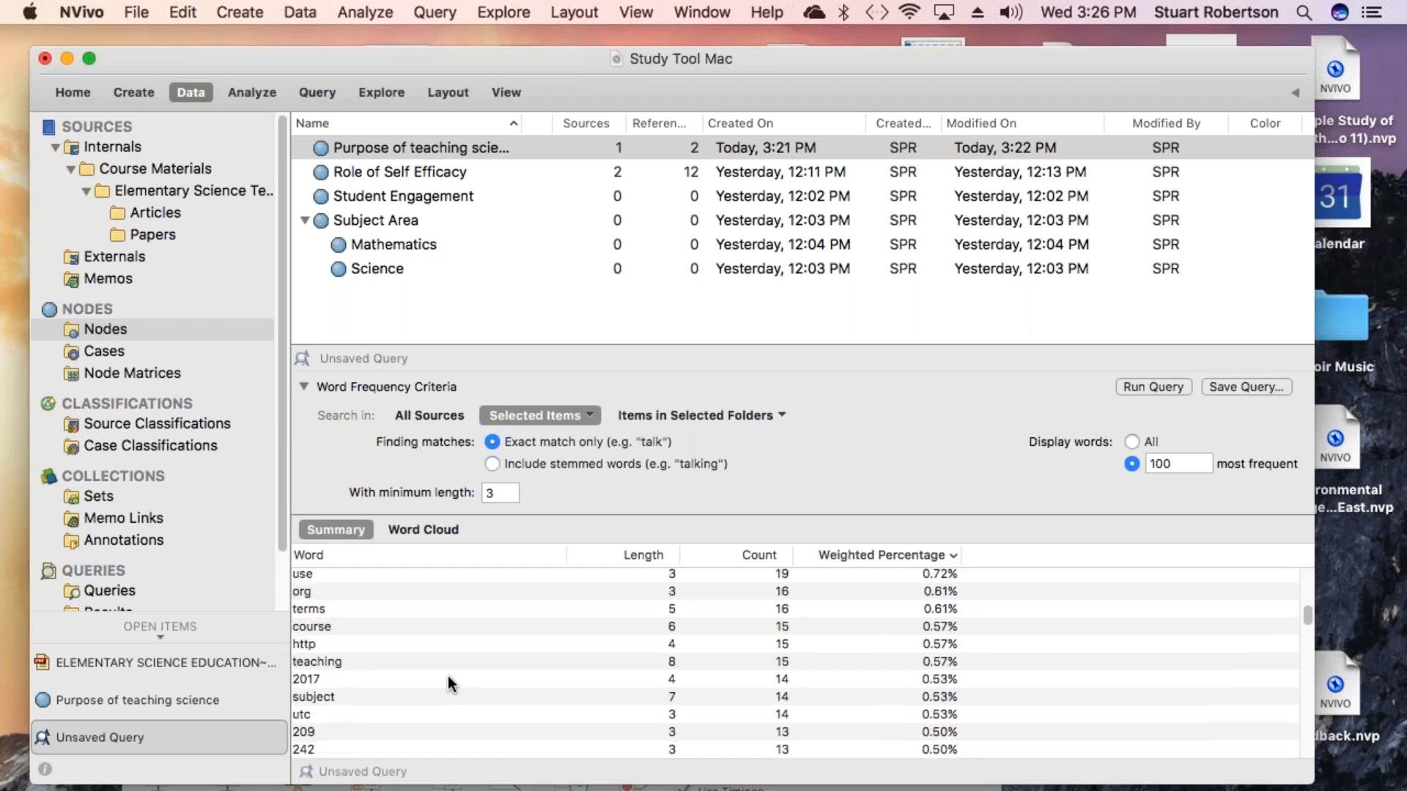
scroll(449, 679, down, 2)
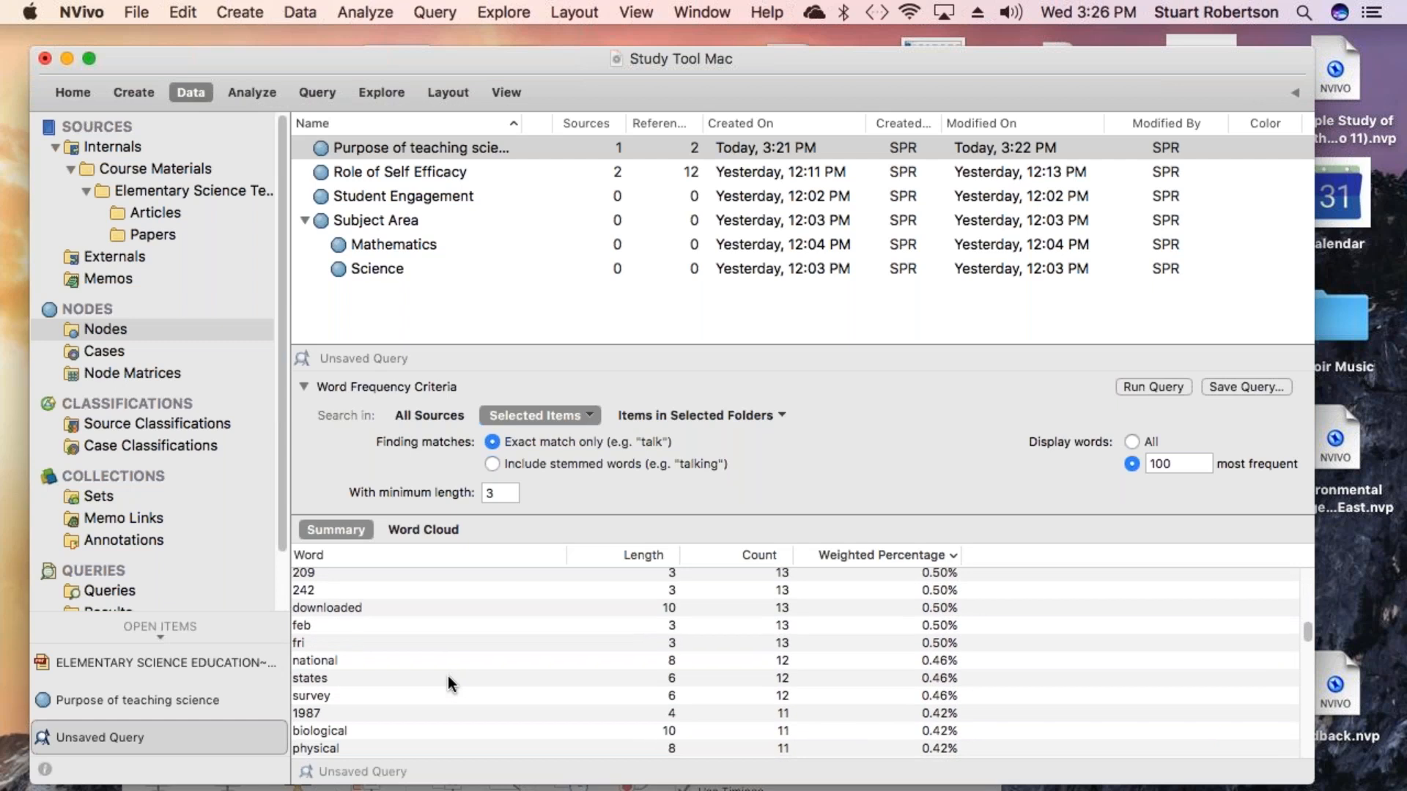
scroll(447, 676, up, 3)
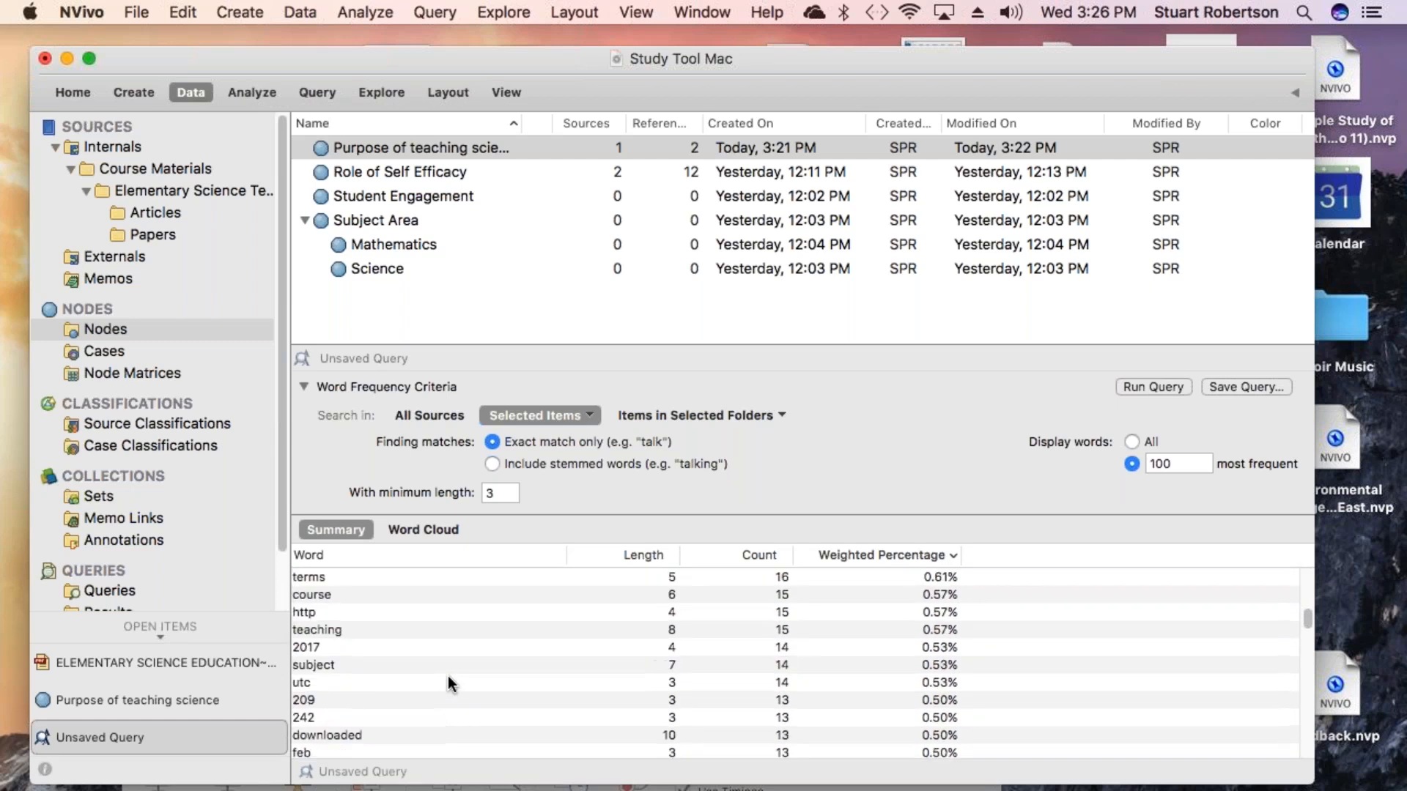
scroll(447, 676, up, 1)
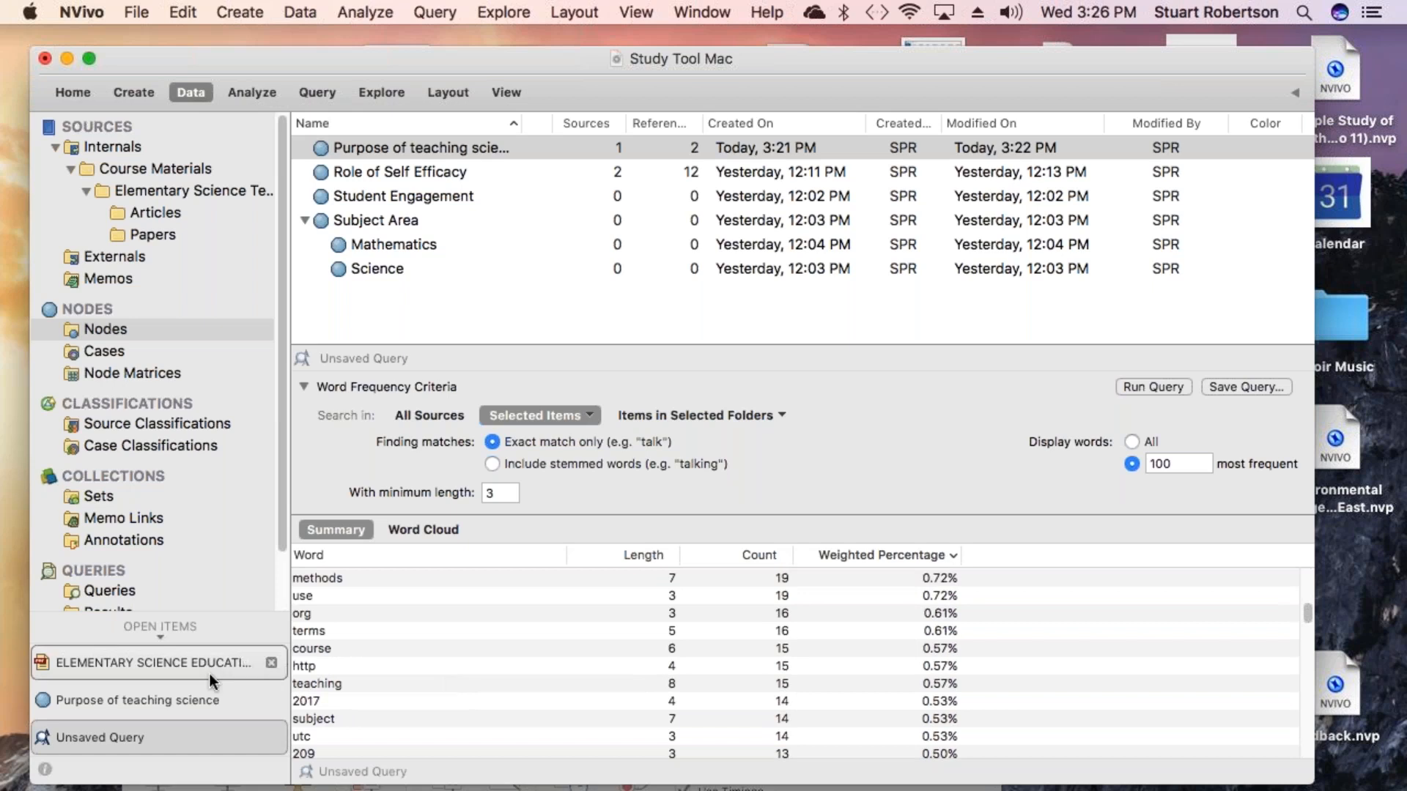
- Add the words http and 2017 to the stop words list and rerun the word frequency query
click(305, 664)
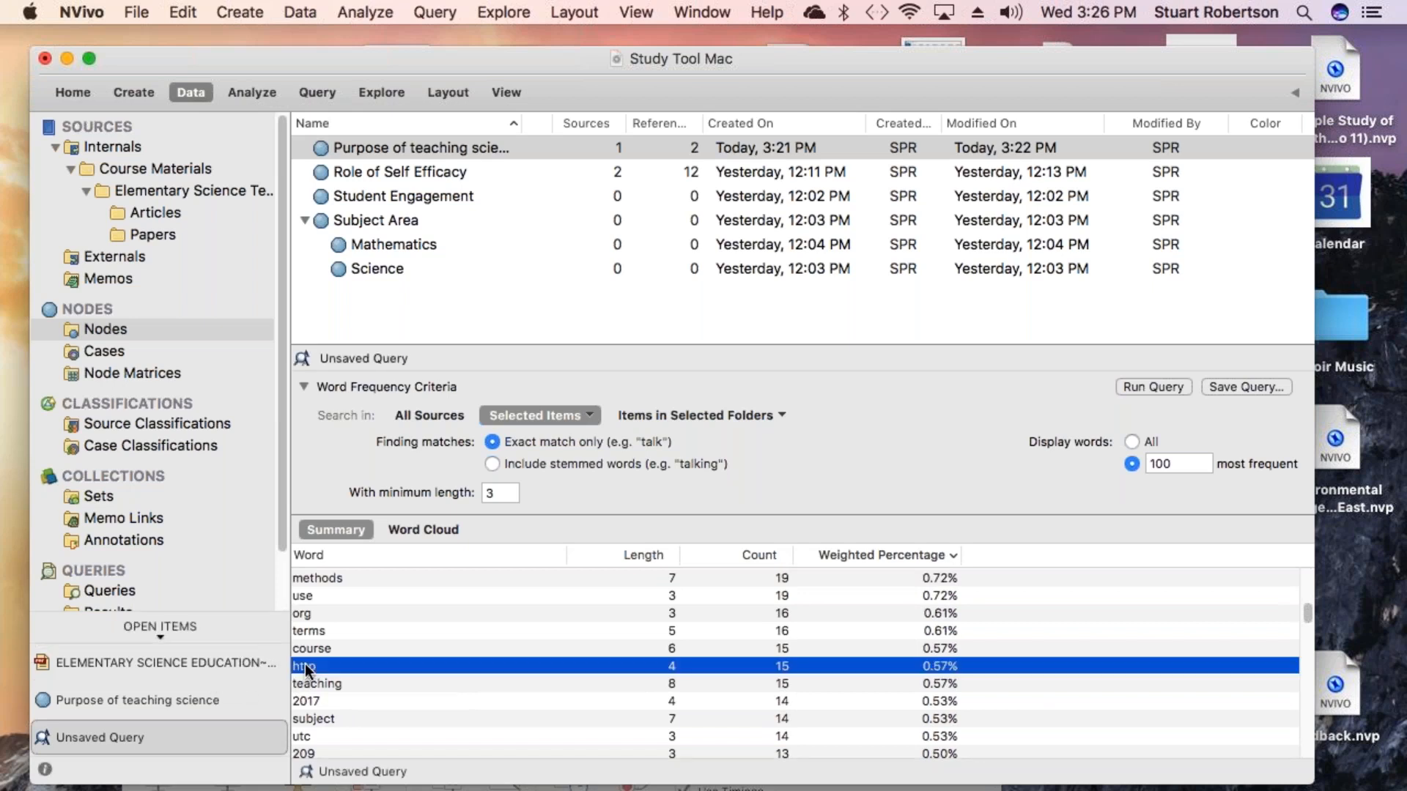
super+click(315, 702)
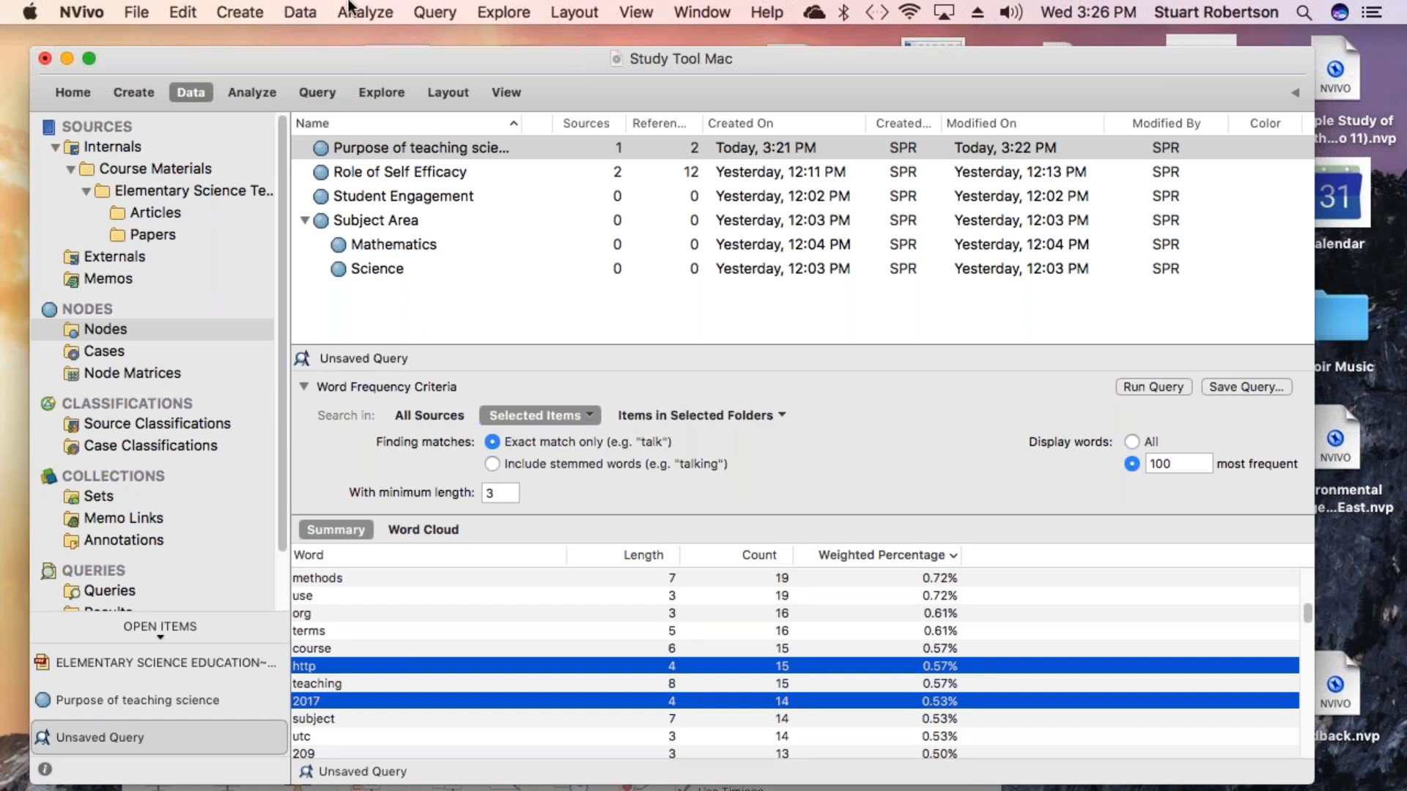
click(366, 13)
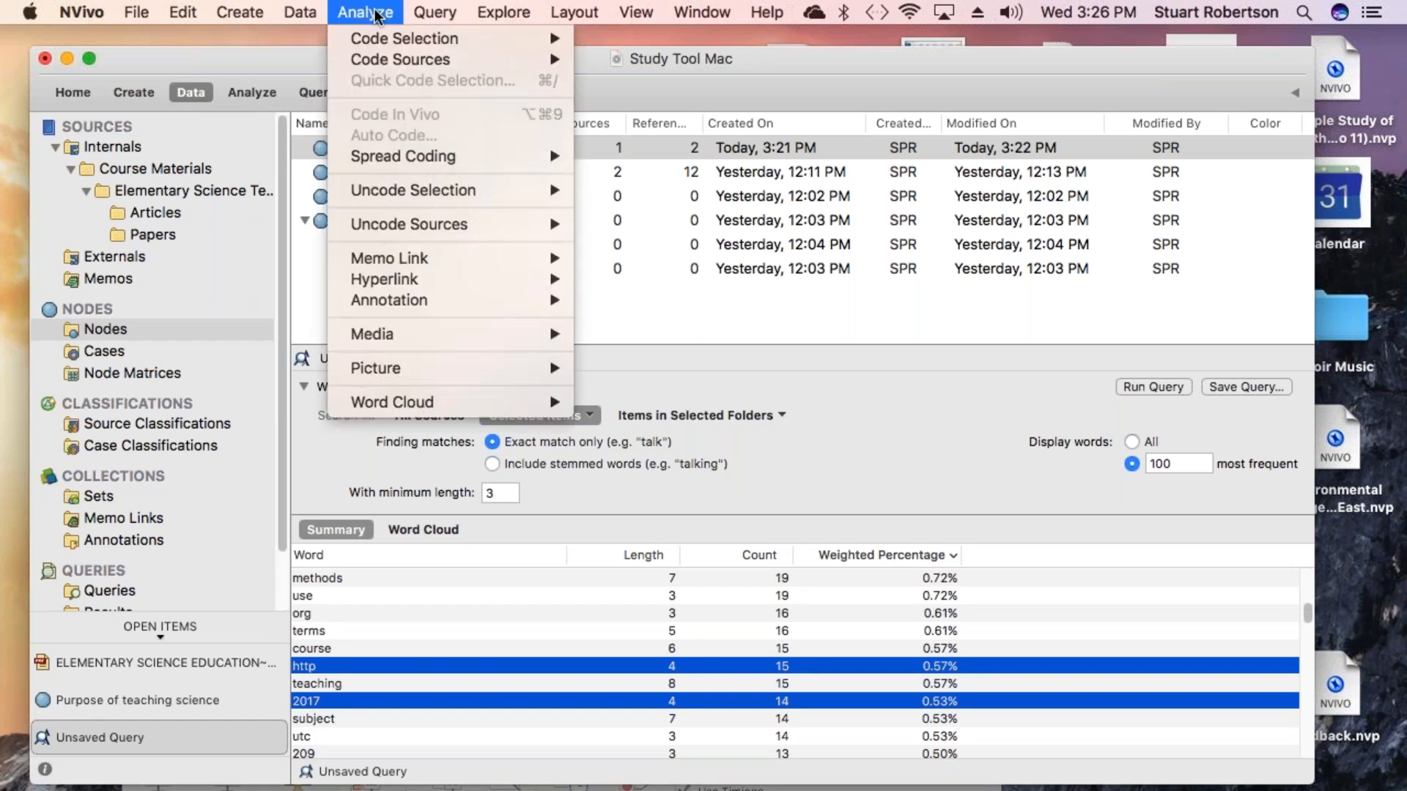
mouse_move(569, 13)
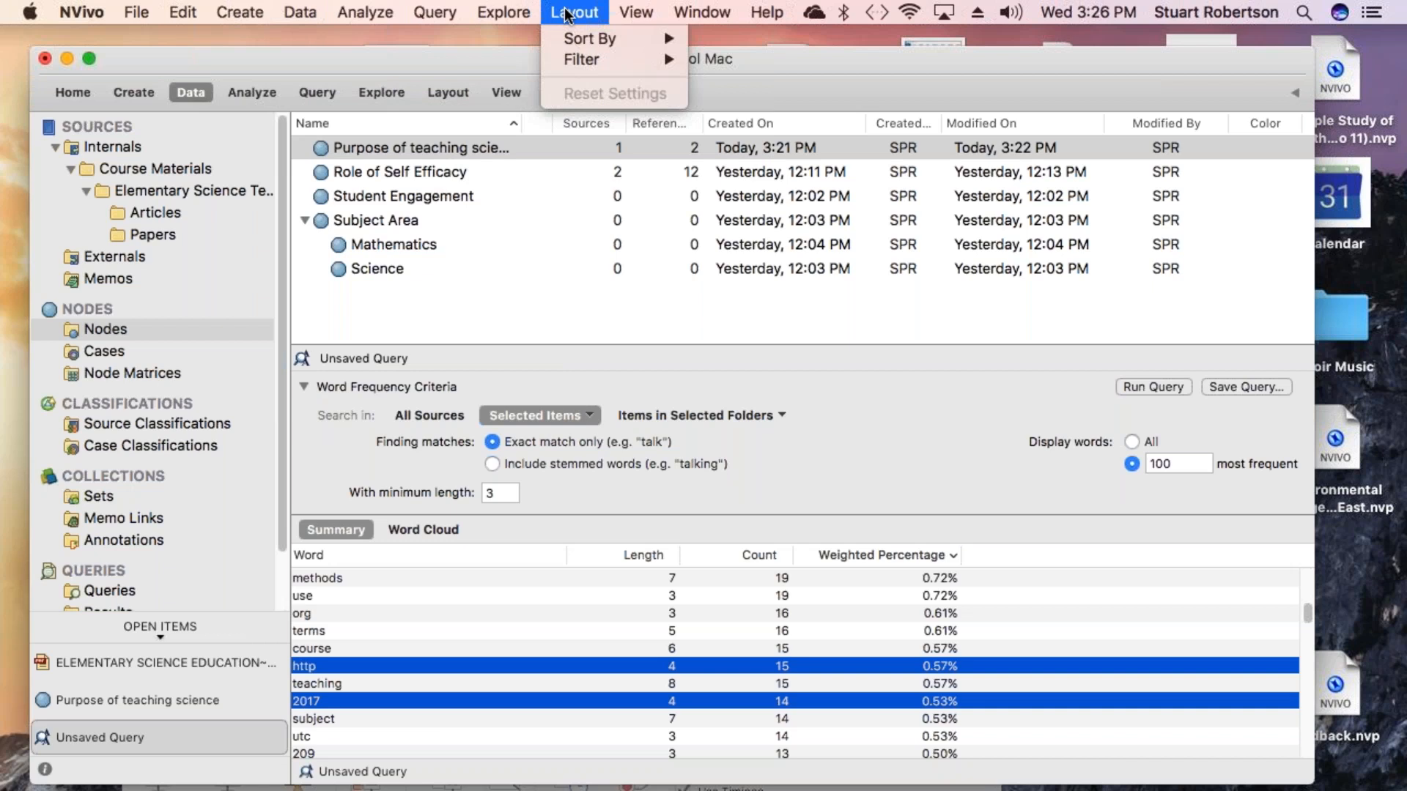
click(363, 669)
right_click(363, 669)
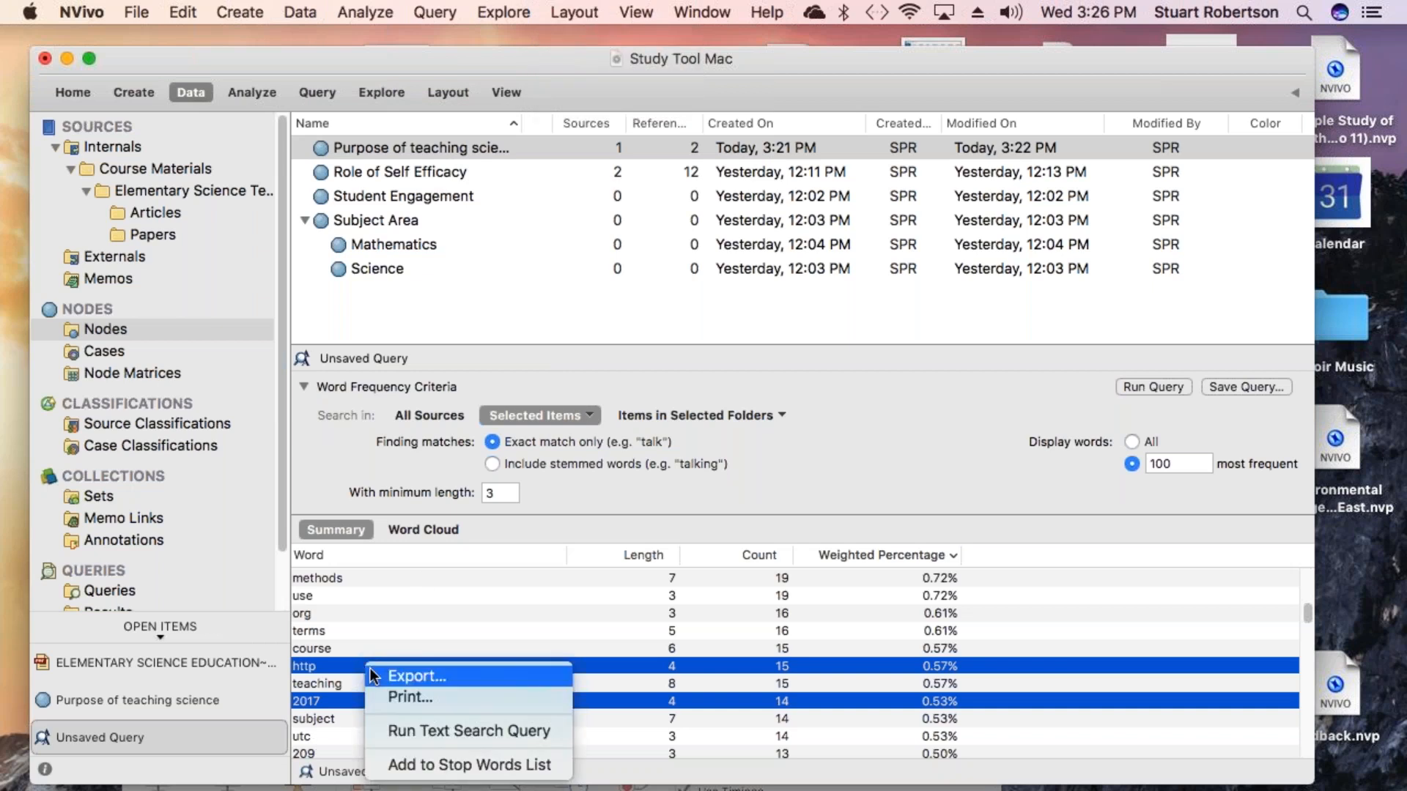
click(434, 766)
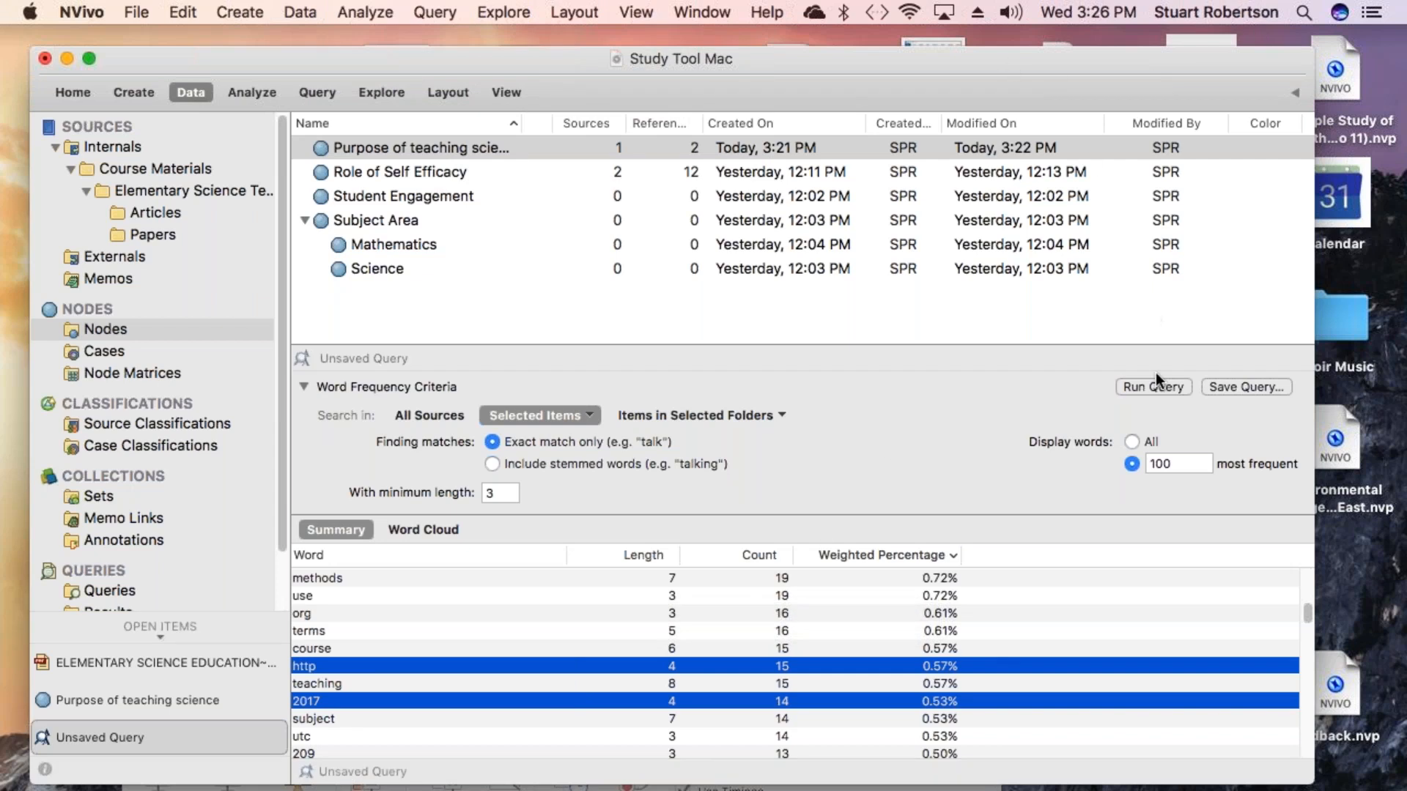
click(1155, 391)
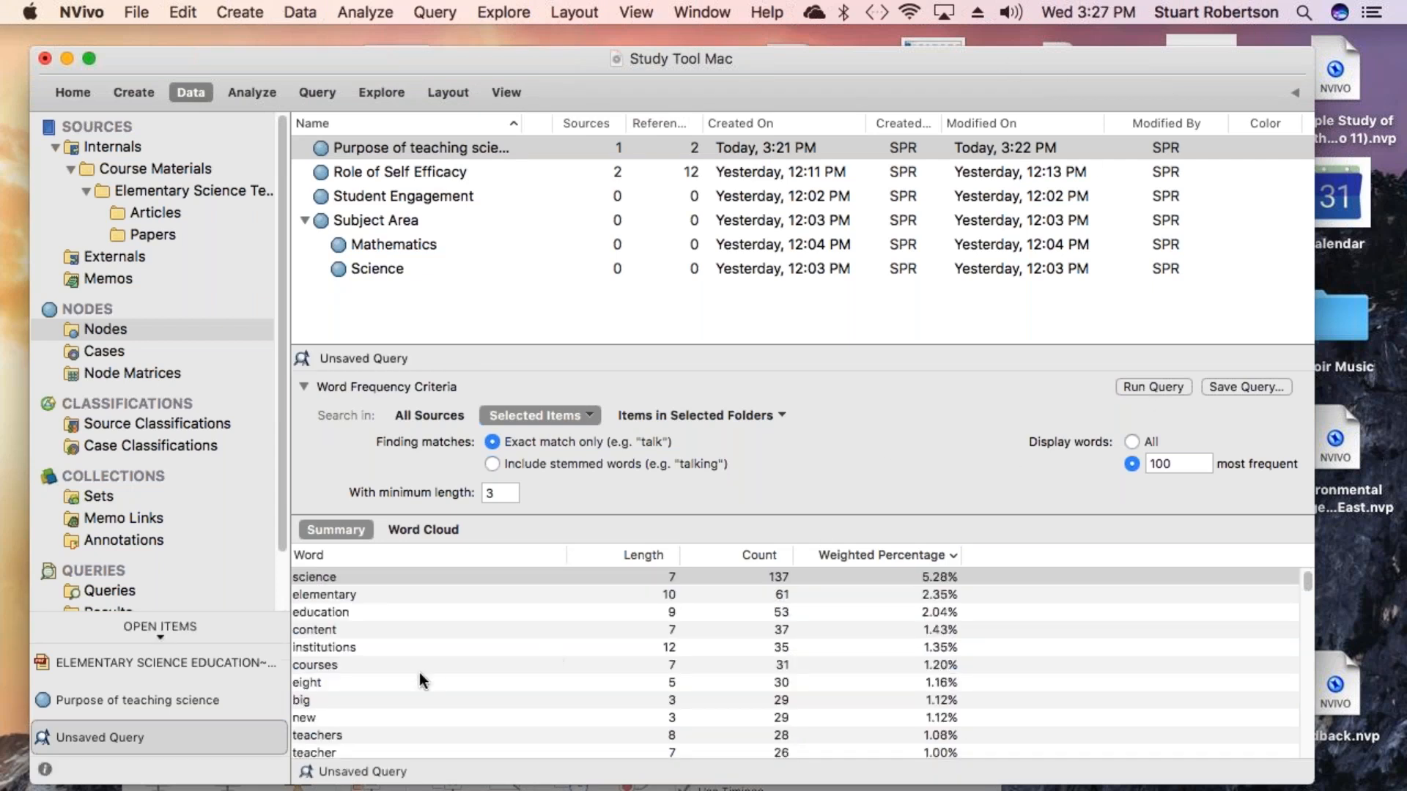
- Display the query results as a word cloud in an enlarged pane and apply a white-background style from the gallery
scroll(420, 672, down, 3)
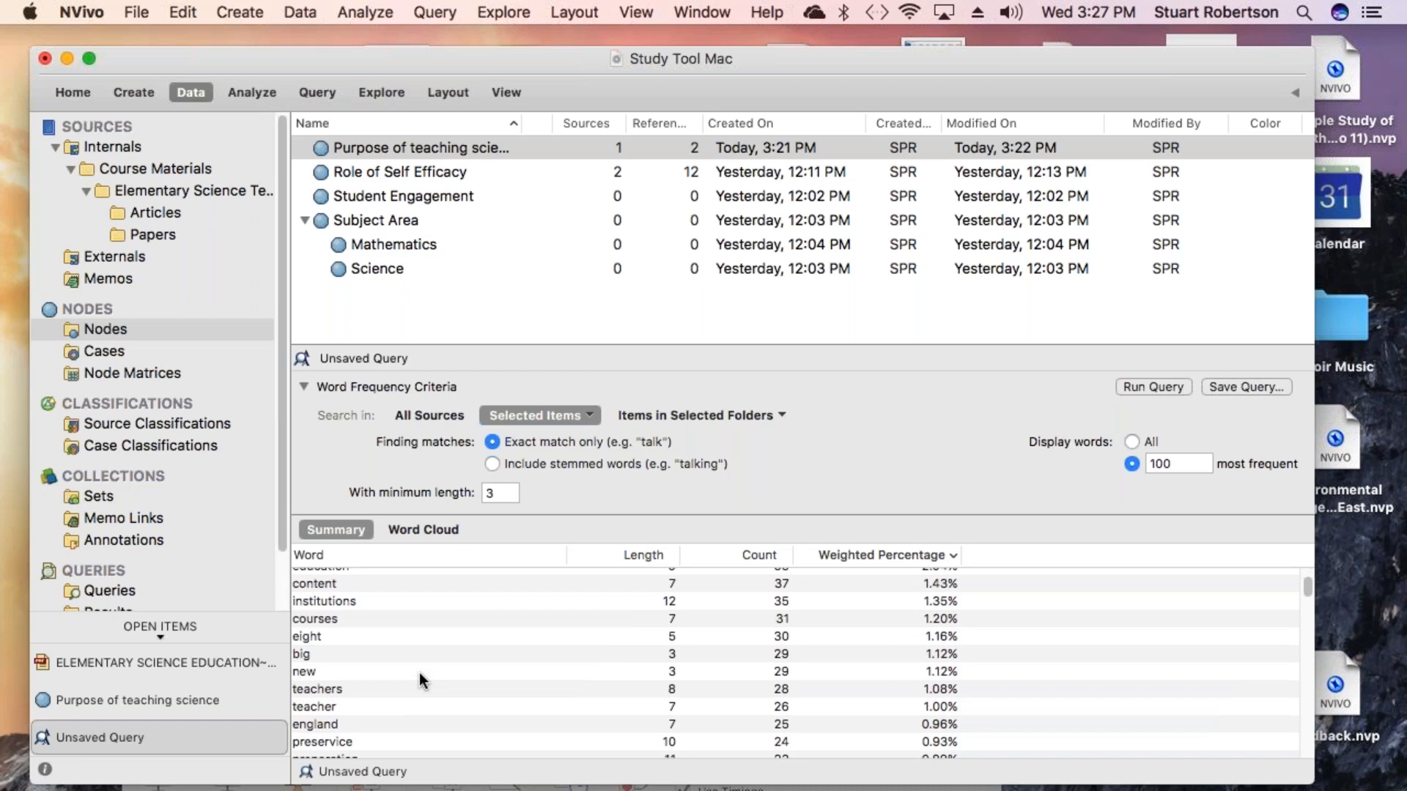
click(411, 526)
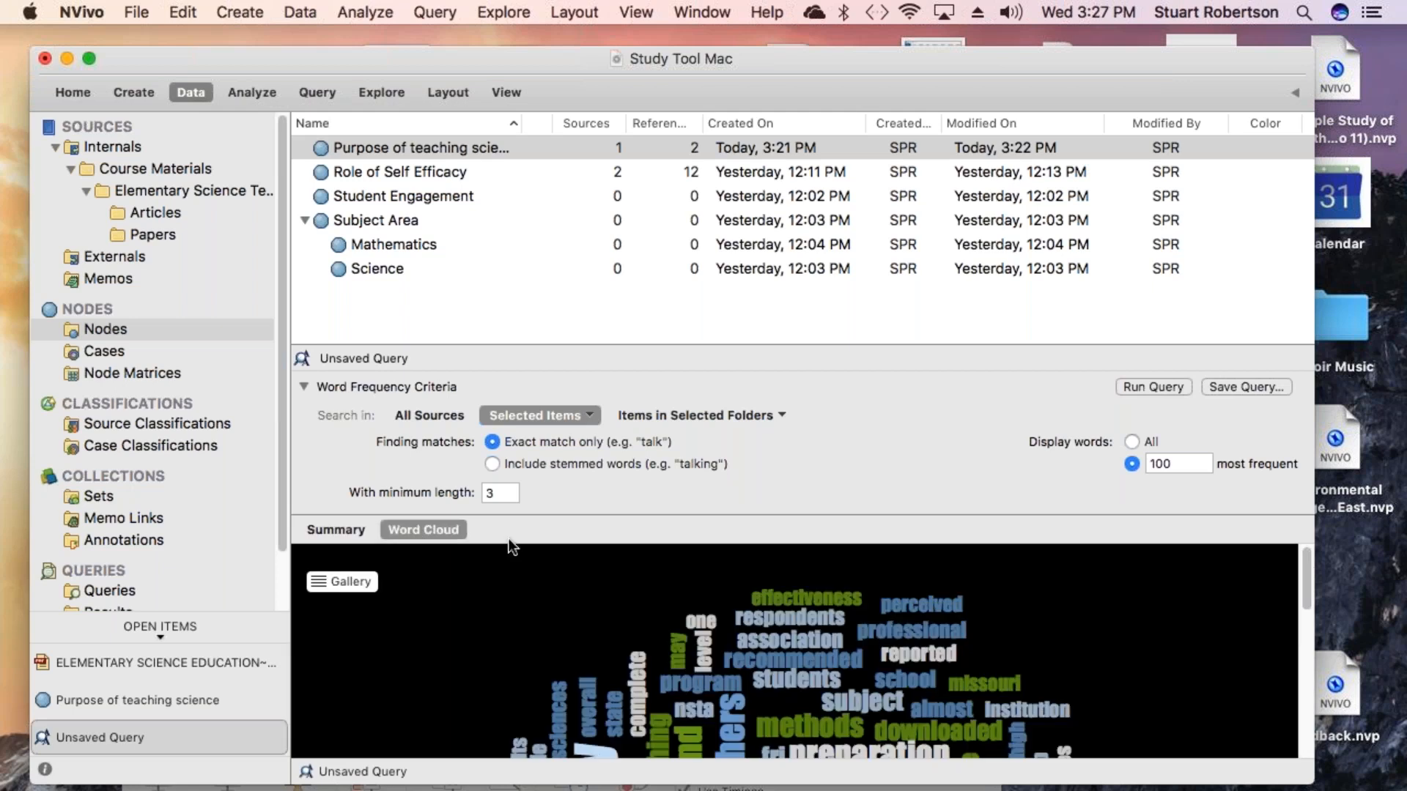
click(302, 387)
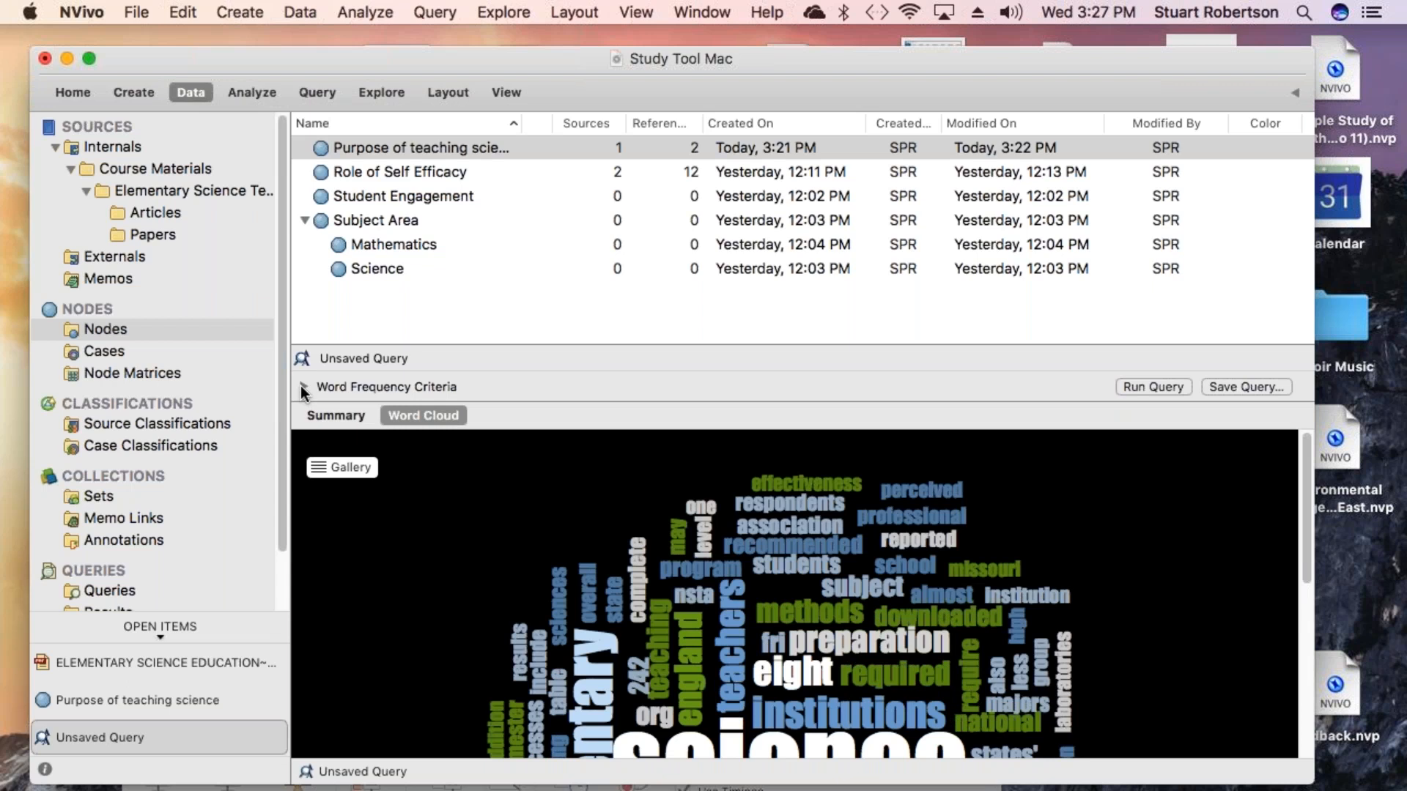
drag(557, 346, 554, 198)
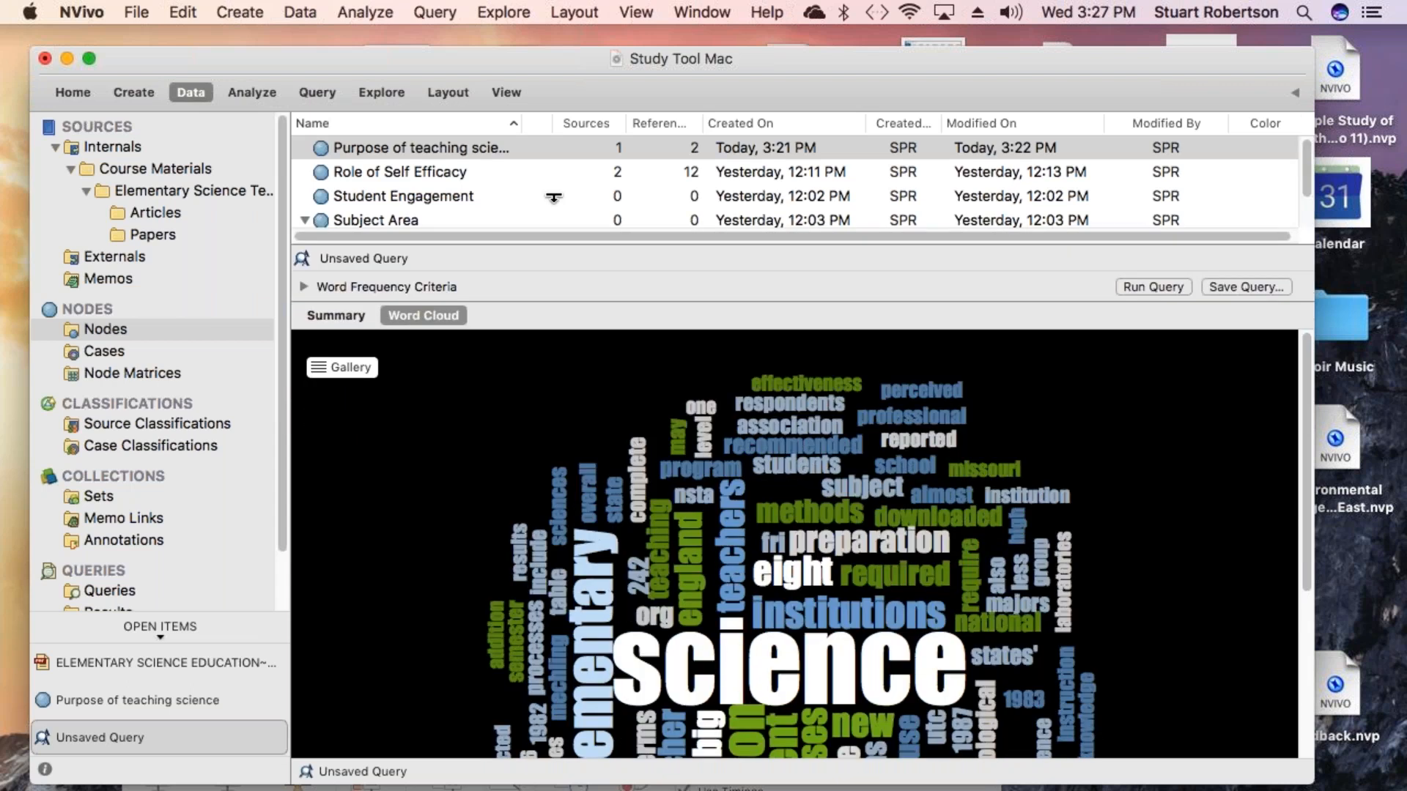
scroll(644, 568, down, 5)
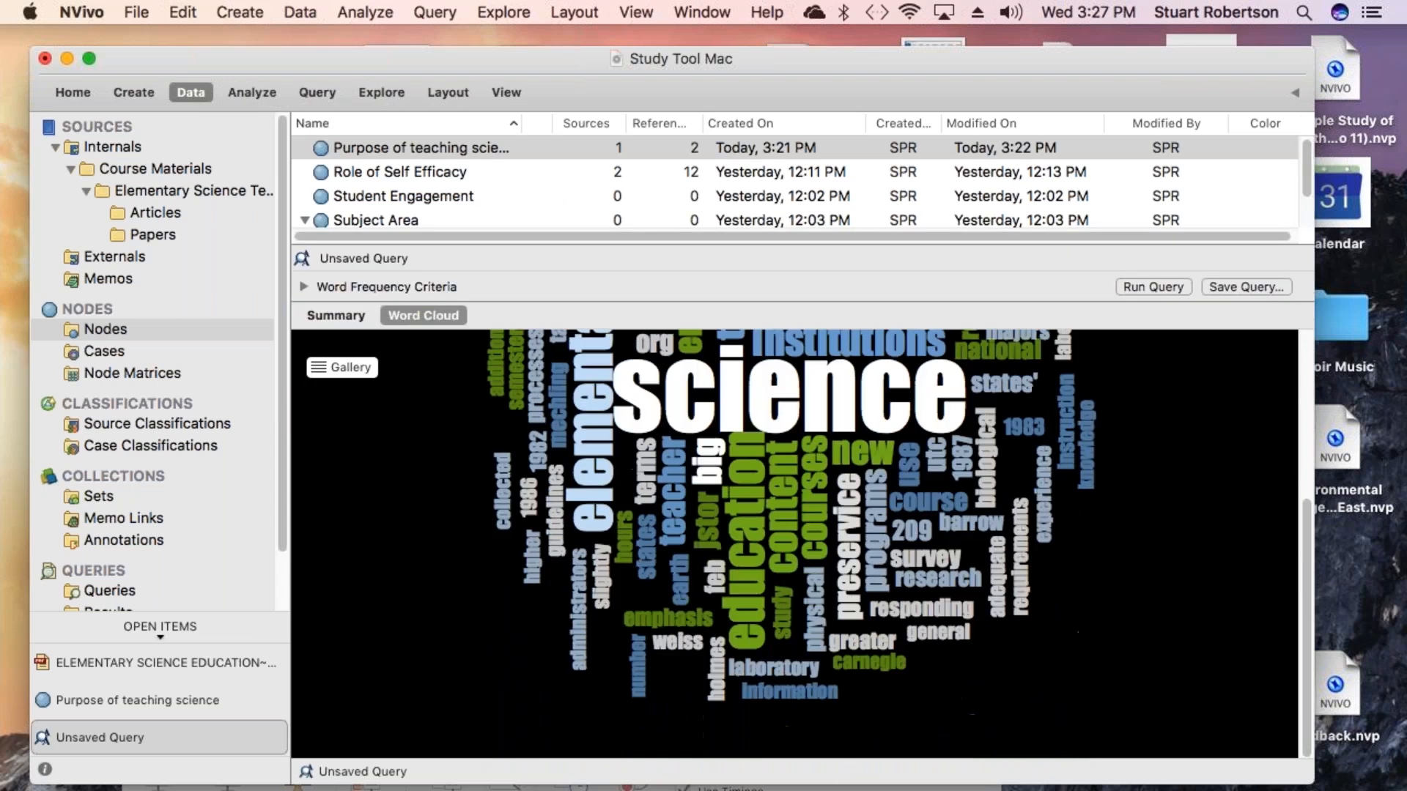
scroll(442, 562, up, 3)
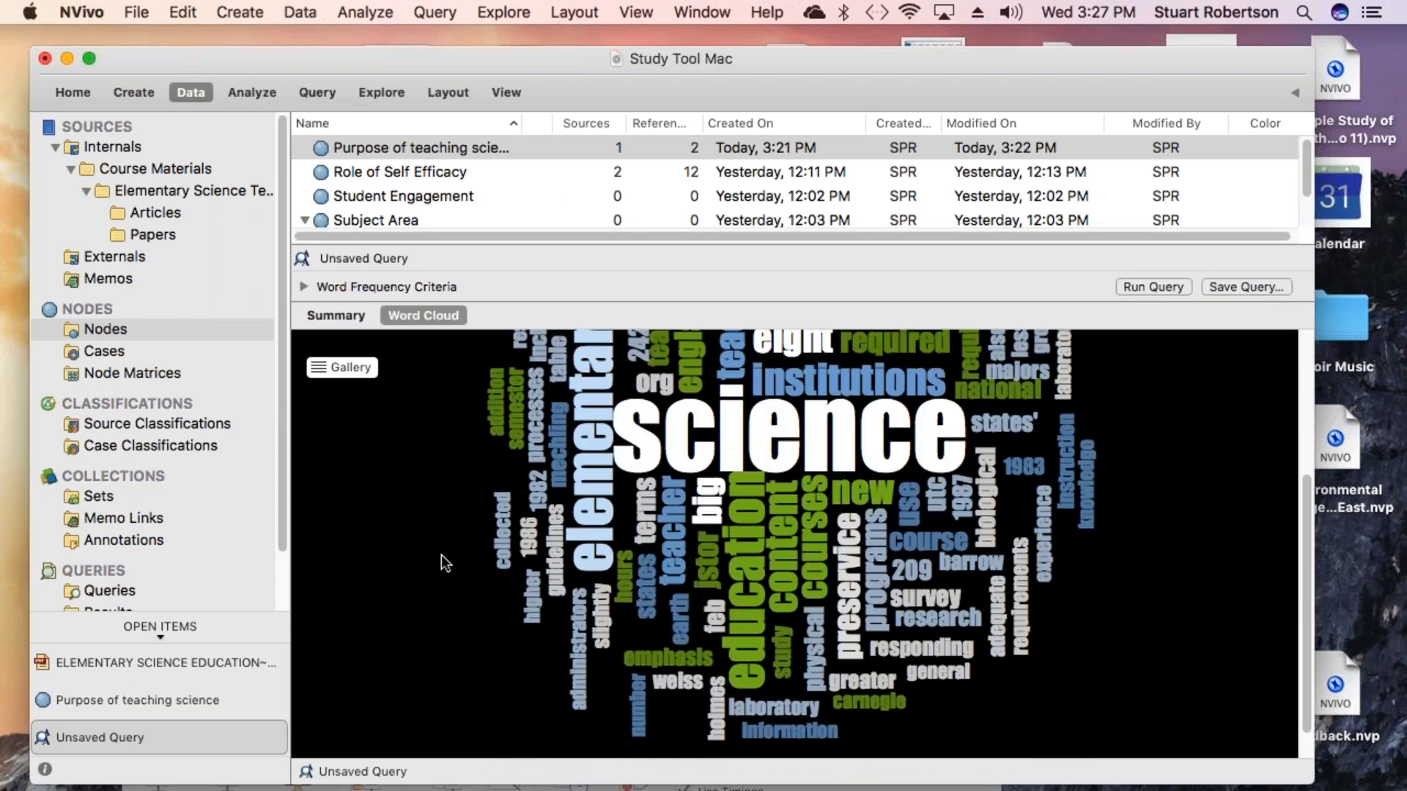
scroll(441, 556, up, 3)
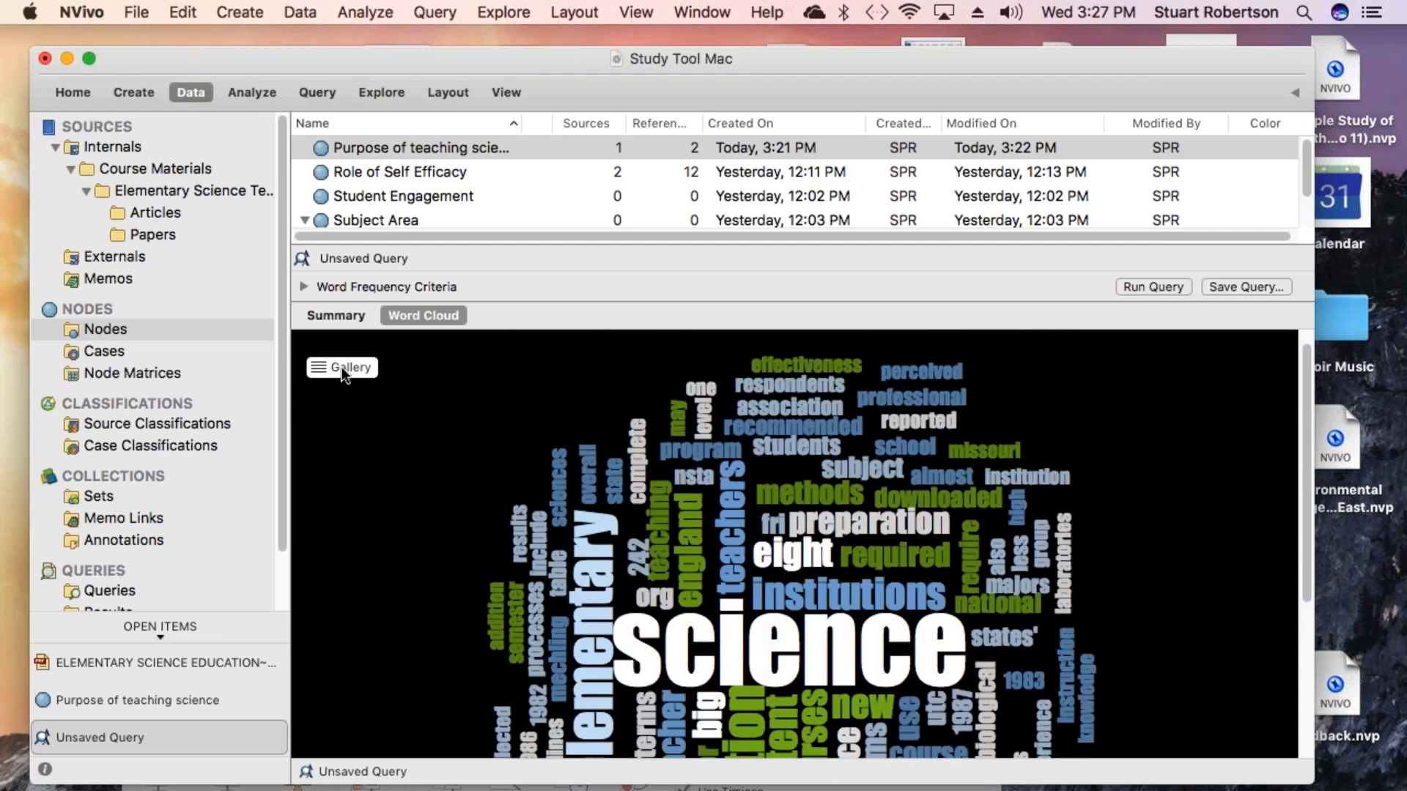
click(341, 367)
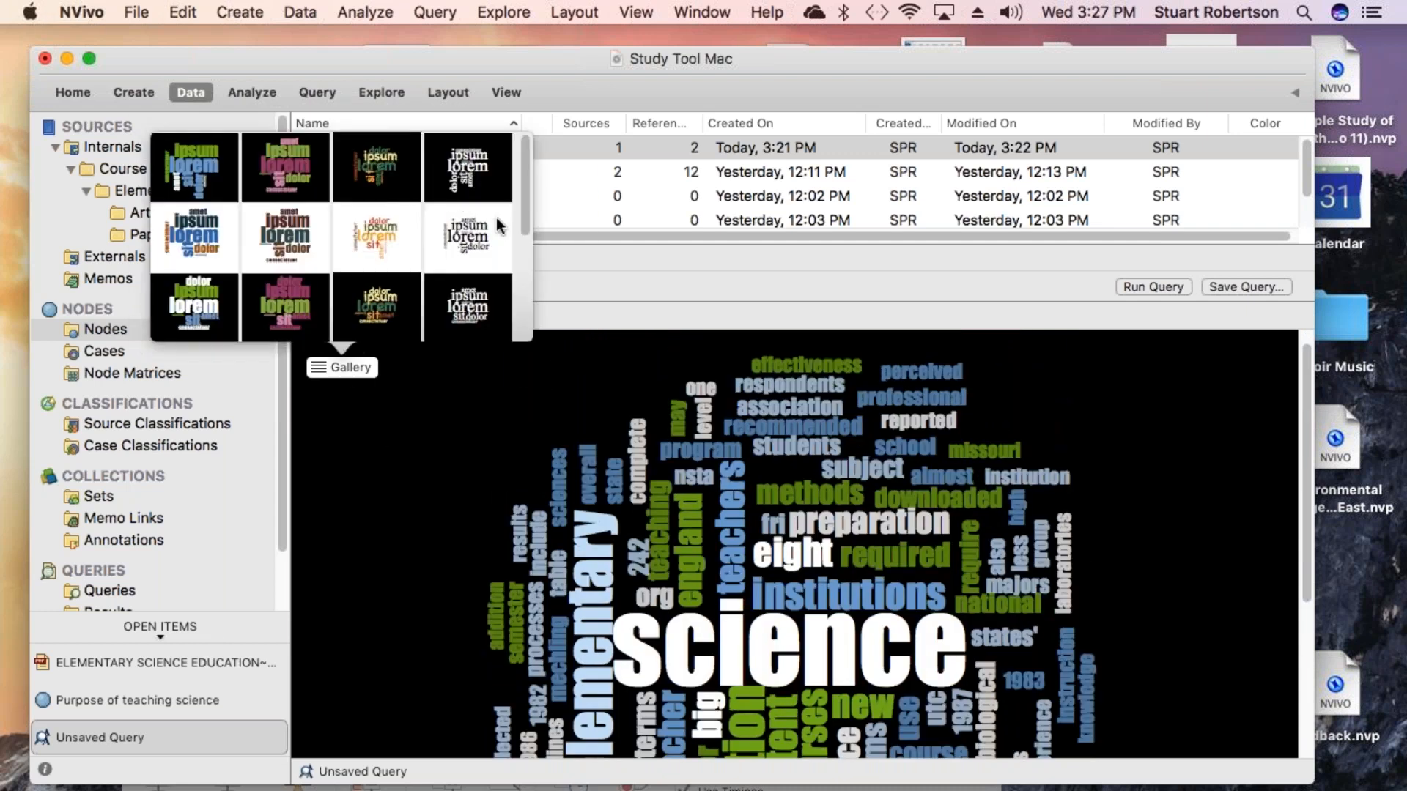
click(469, 232)
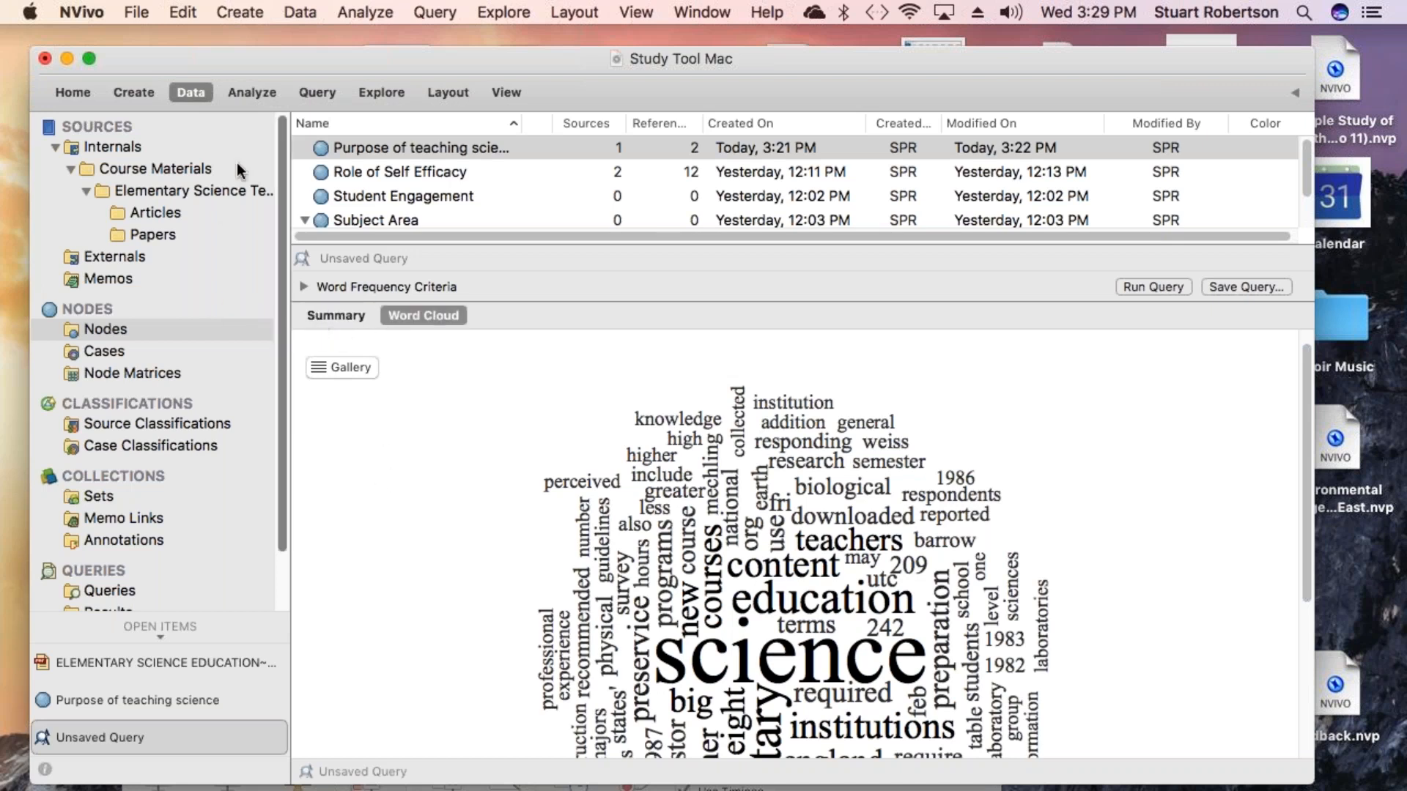
- Start a new Text Search query for Efficacy and run it
click(435, 13)
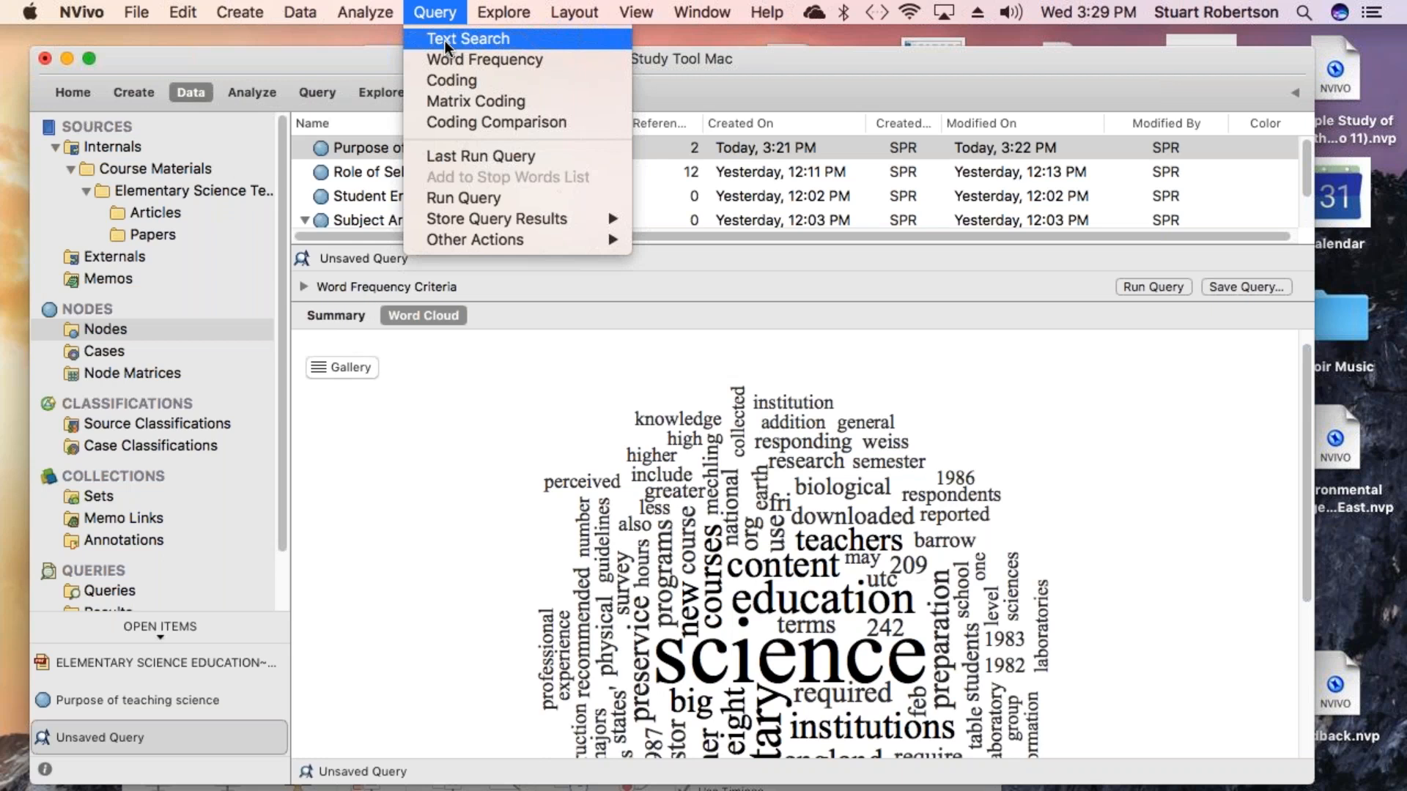
click(446, 41)
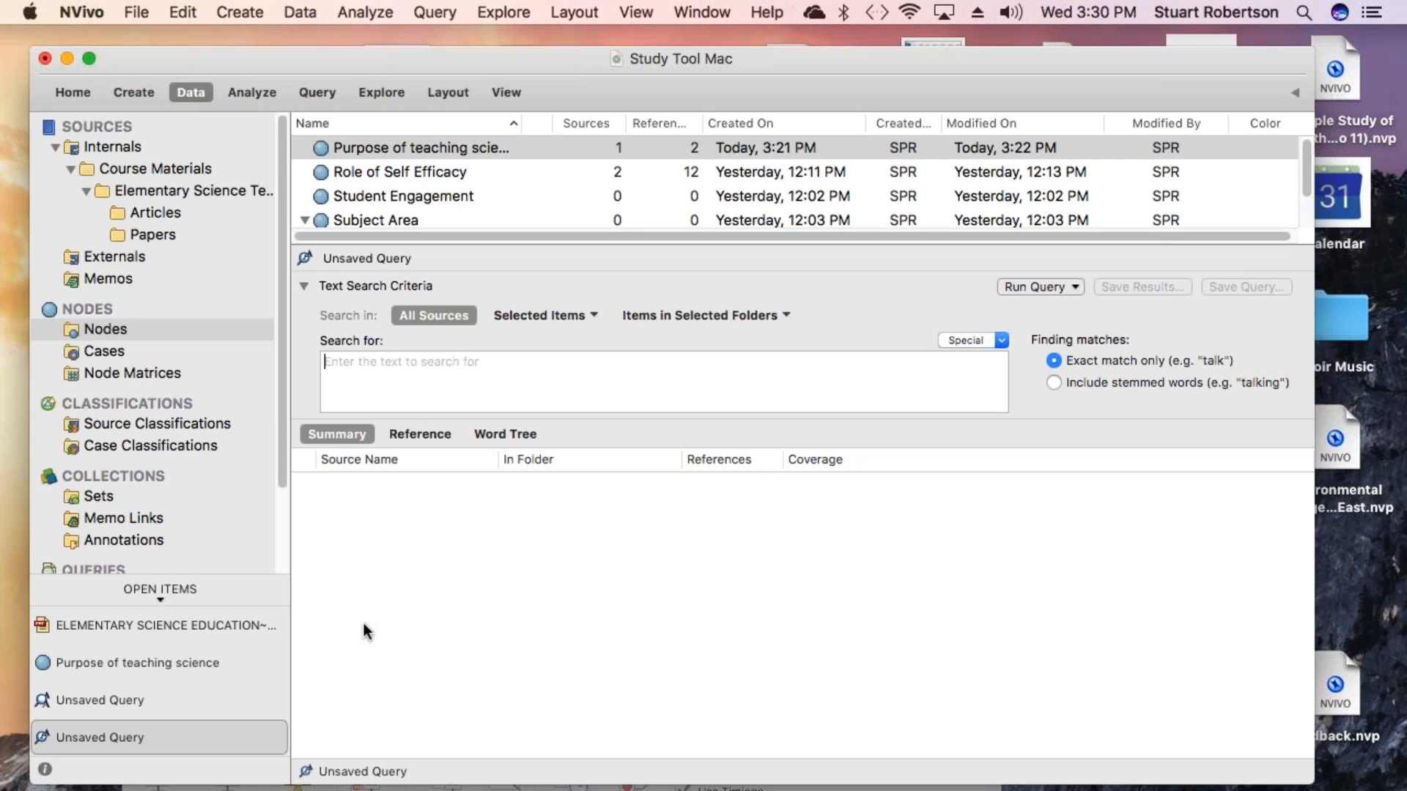
text(E)
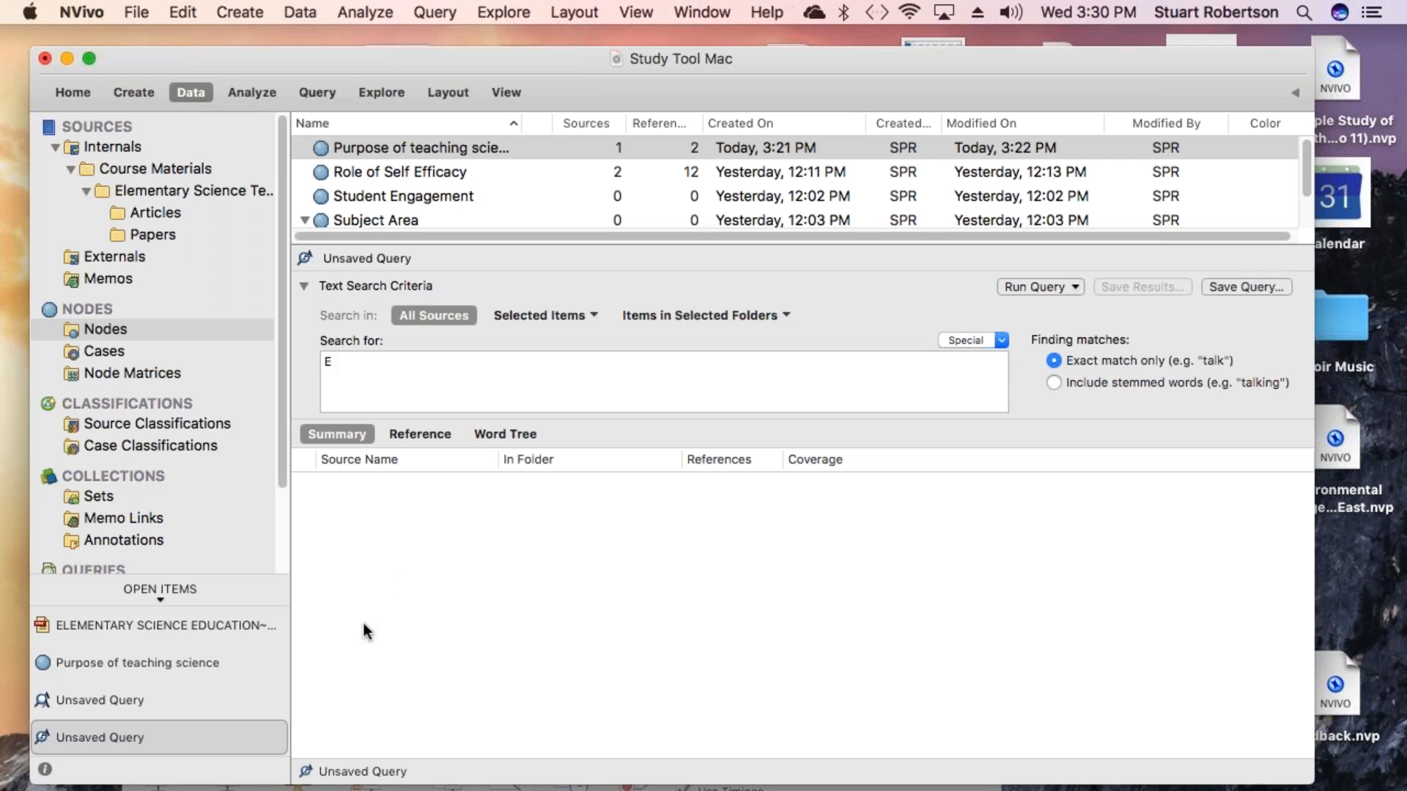
text(fficacy)
click(1027, 57)
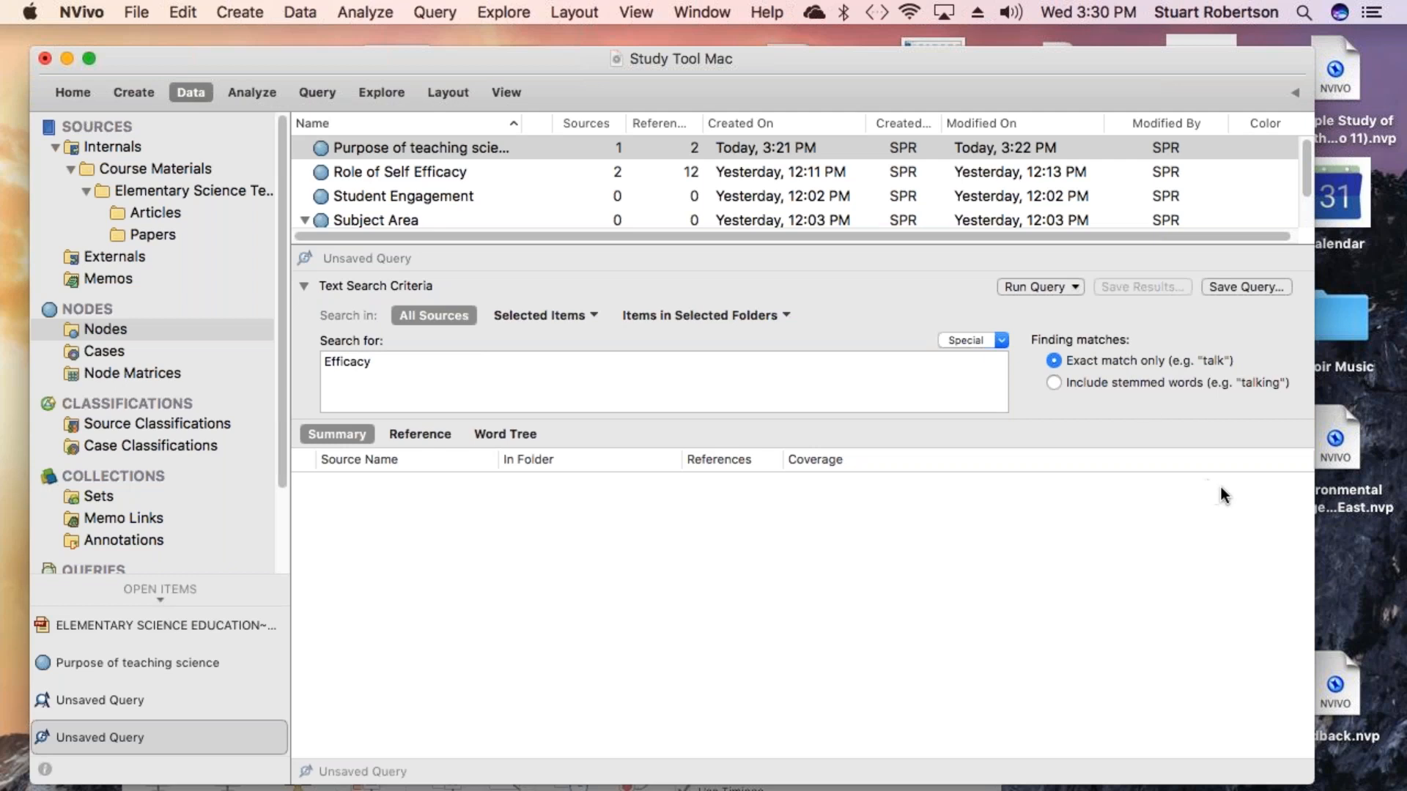
click(1012, 288)
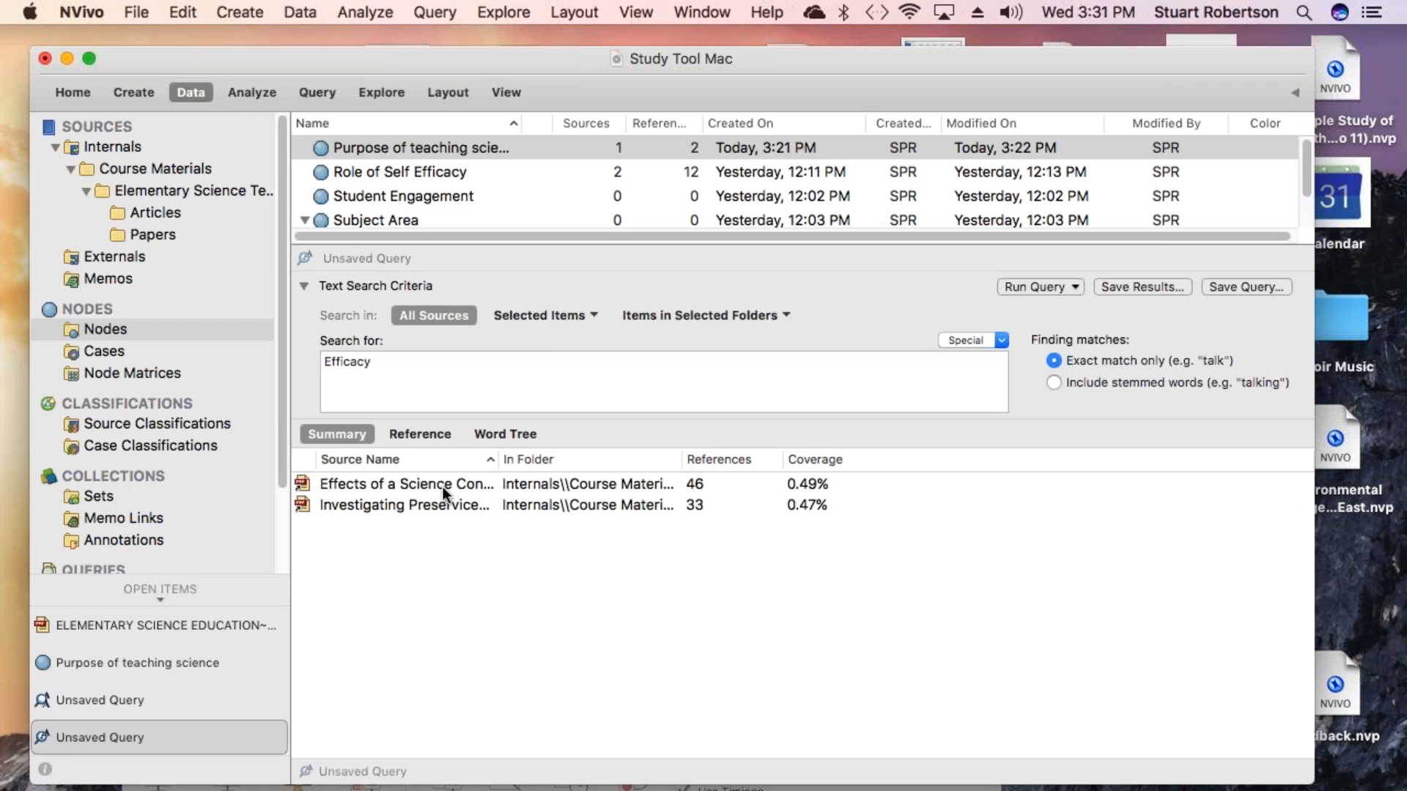
- Review the matching references found for Efficacy
click(424, 434)
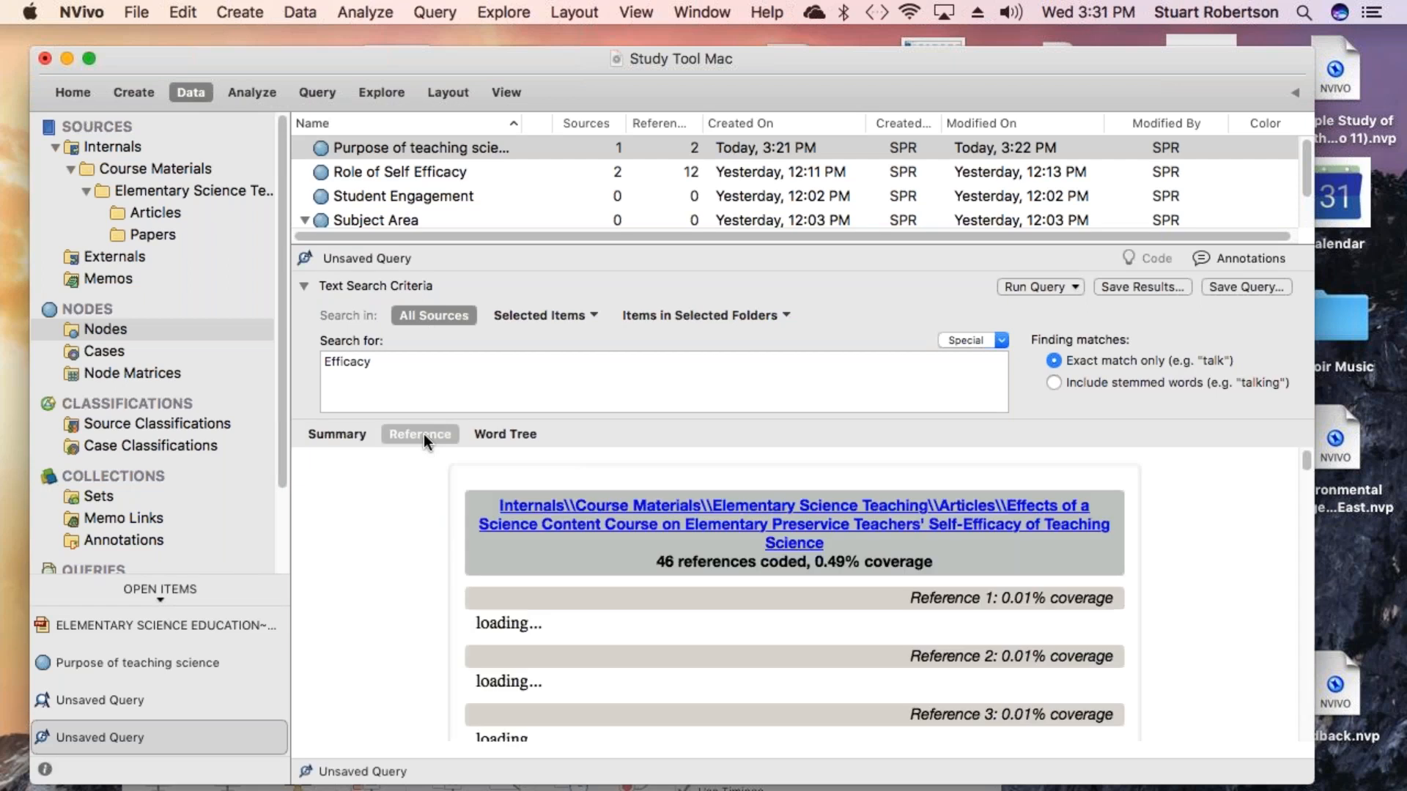
scroll(495, 608, down, 5)
scroll(794, 595, down, 4)
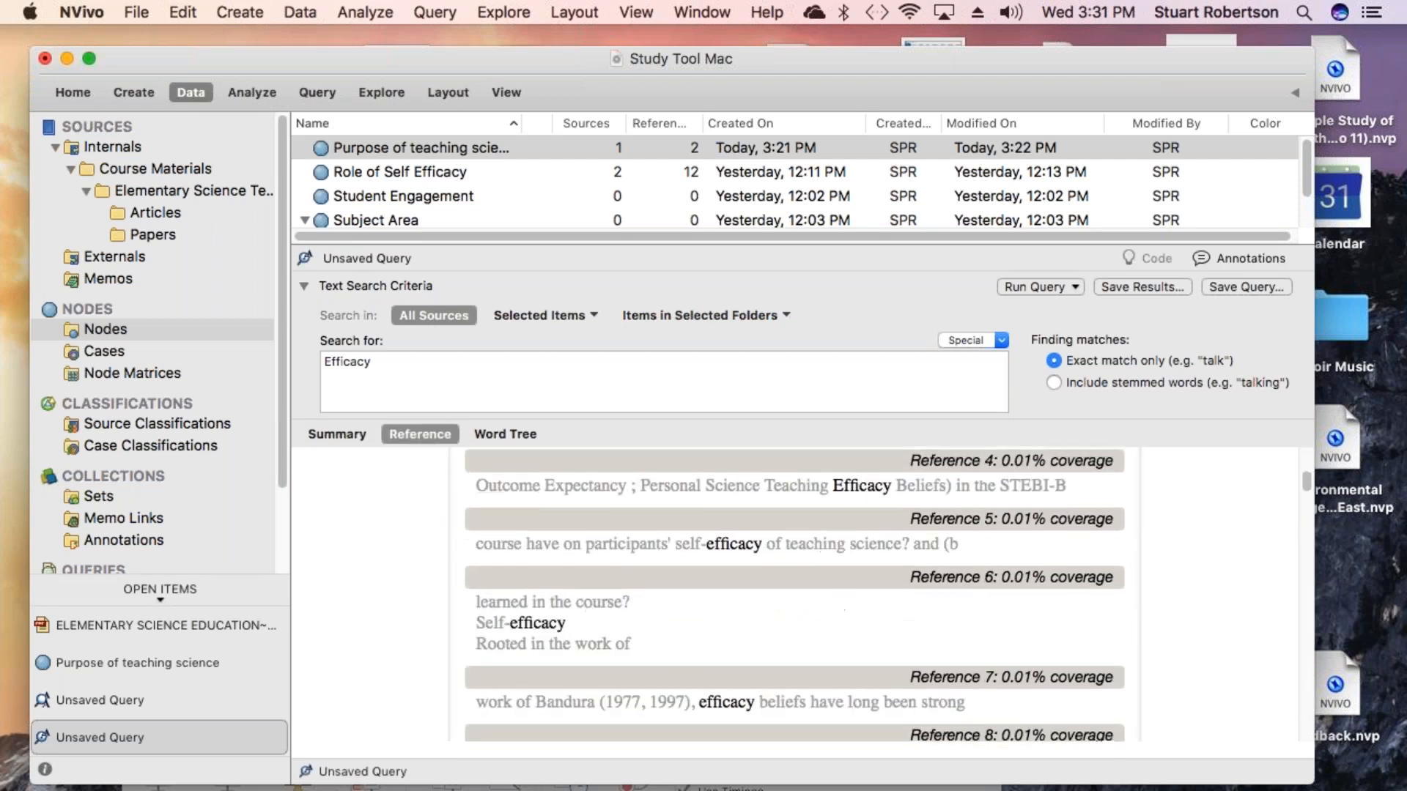
scroll(794, 595, up, 10)
- Open the word tree of the Efficacy search results and browse through its branches
click(518, 433)
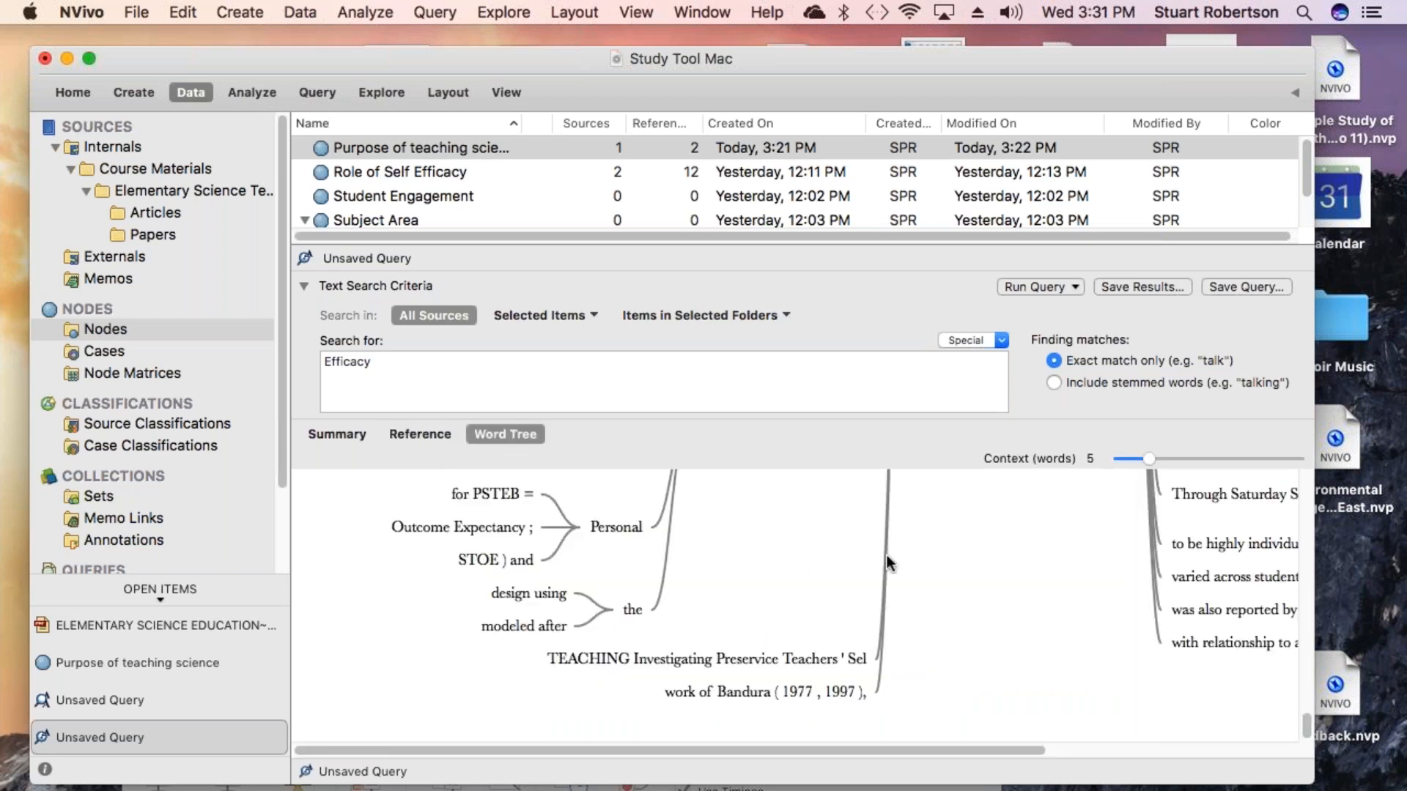
scroll(886, 555, up, 5)
scroll(886, 555, up, 4)
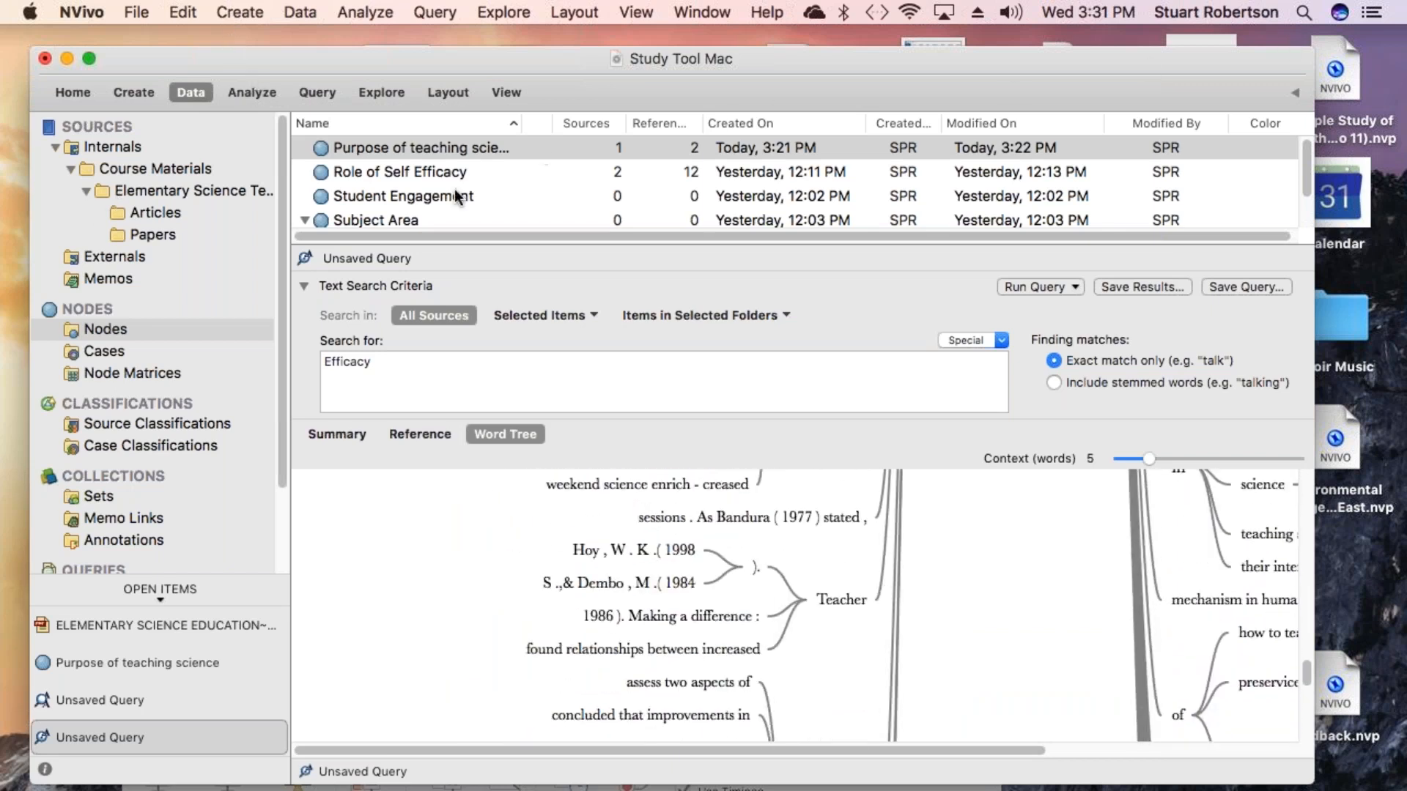
click(304, 286)
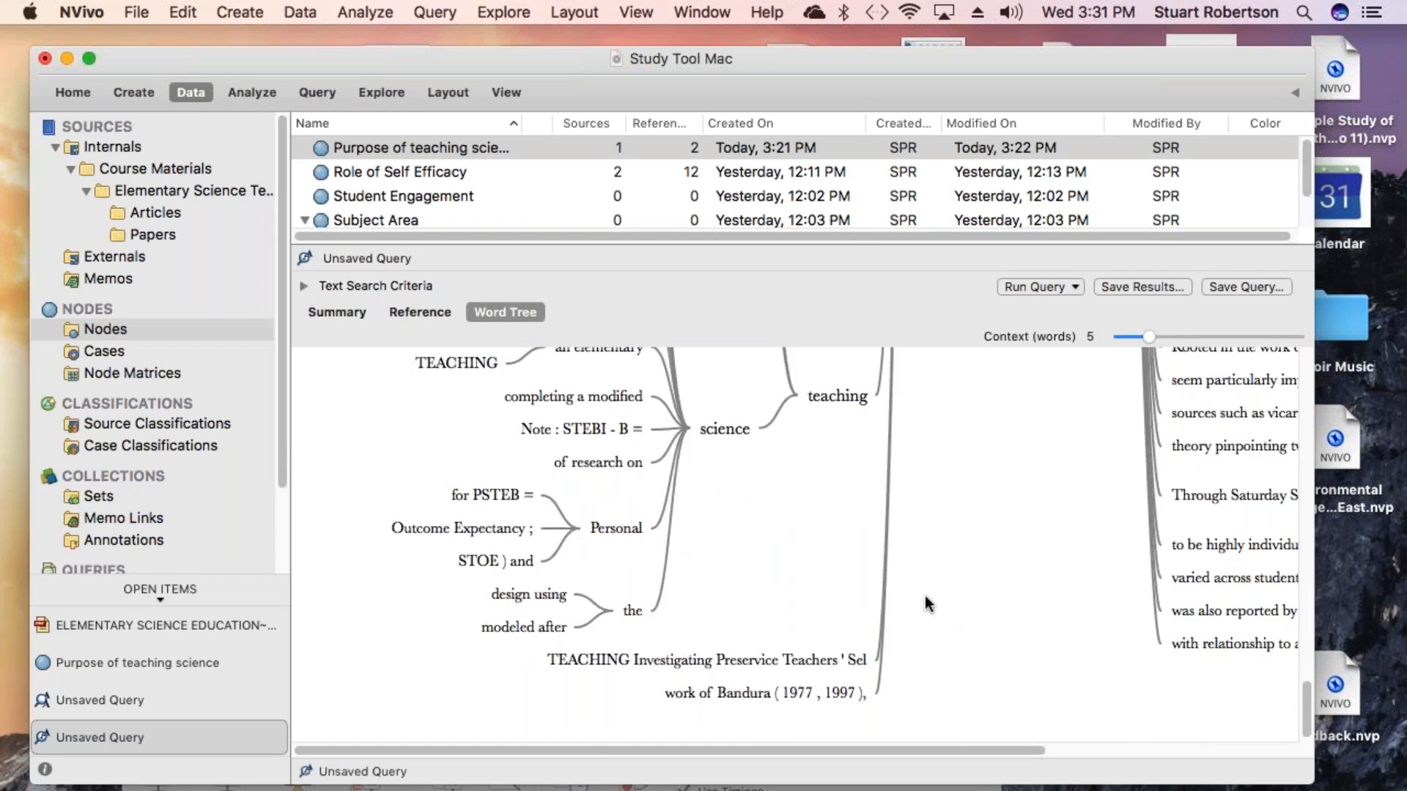
scroll(916, 590, up, 10)
scroll(902, 581, up, 10)
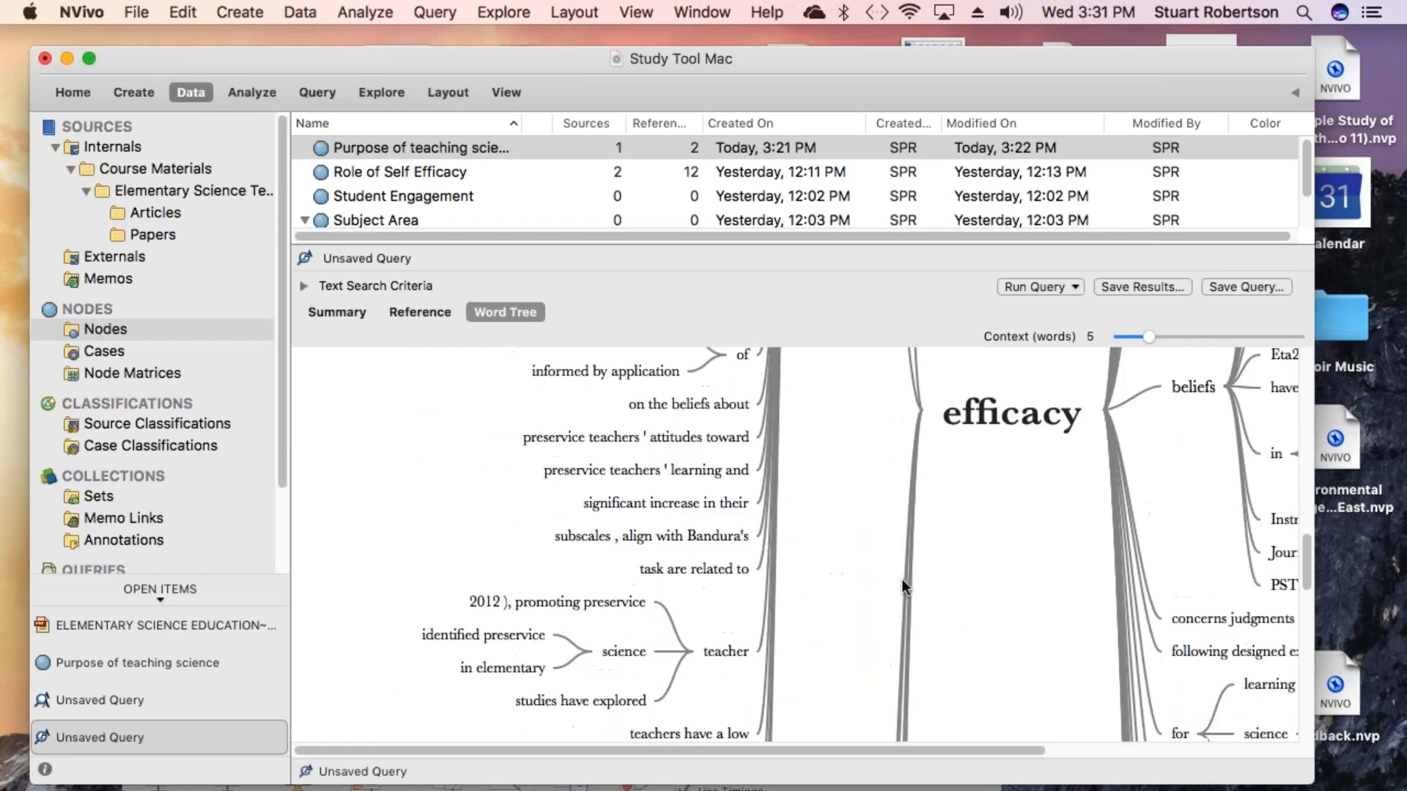
scroll(901, 564, up, 3)
scroll(907, 538, up, 10)
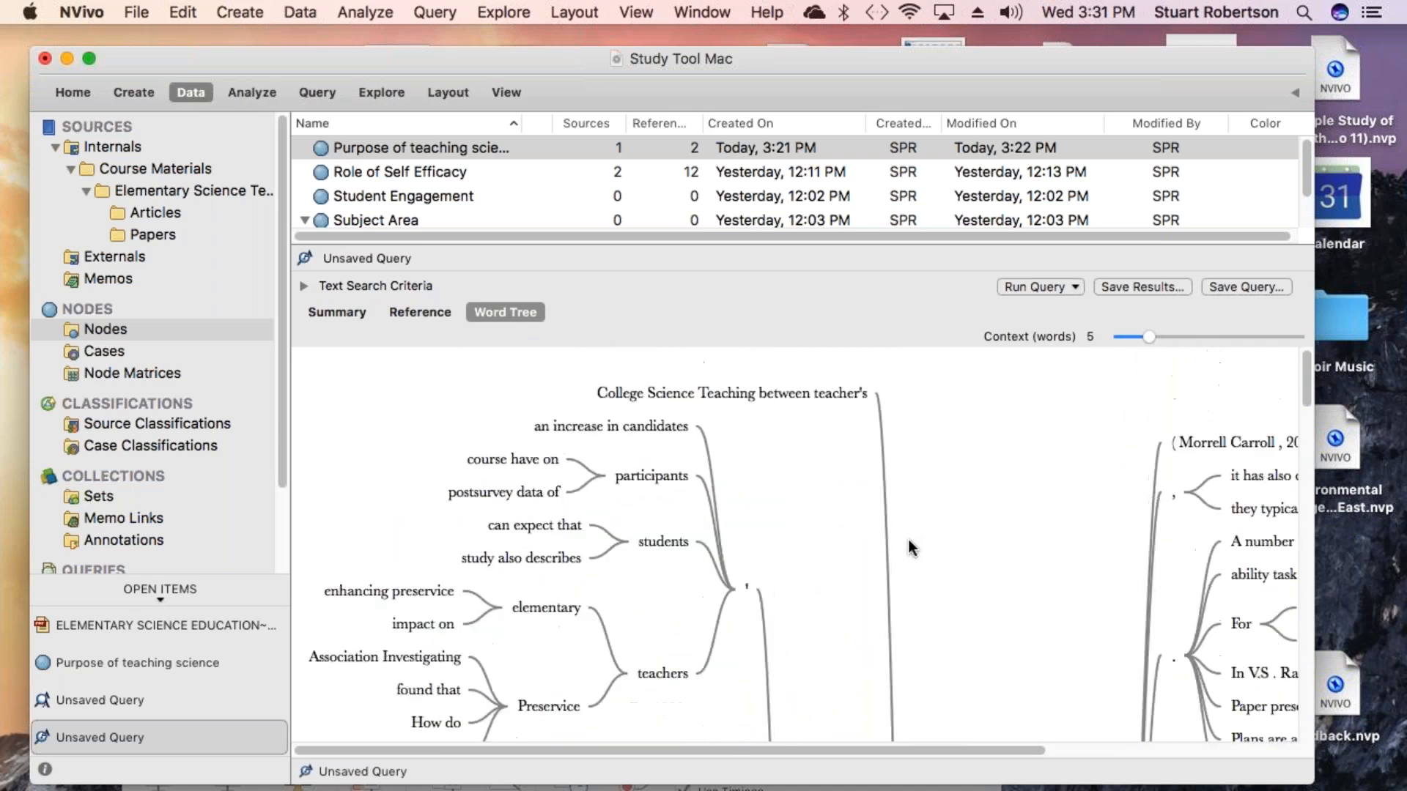
scroll(909, 546, down, 8)
scroll(908, 538, down, 8)
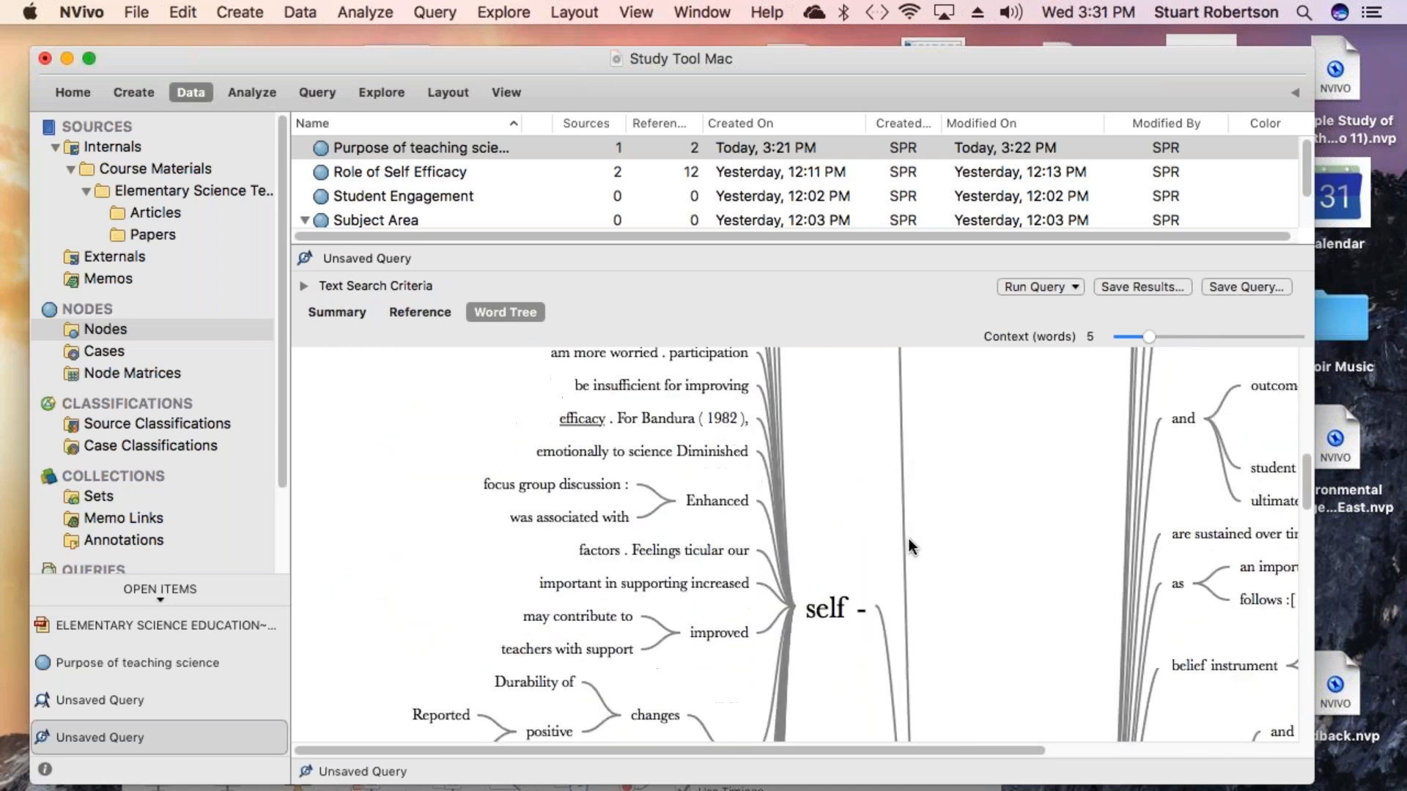
scroll(908, 538, down, 9)
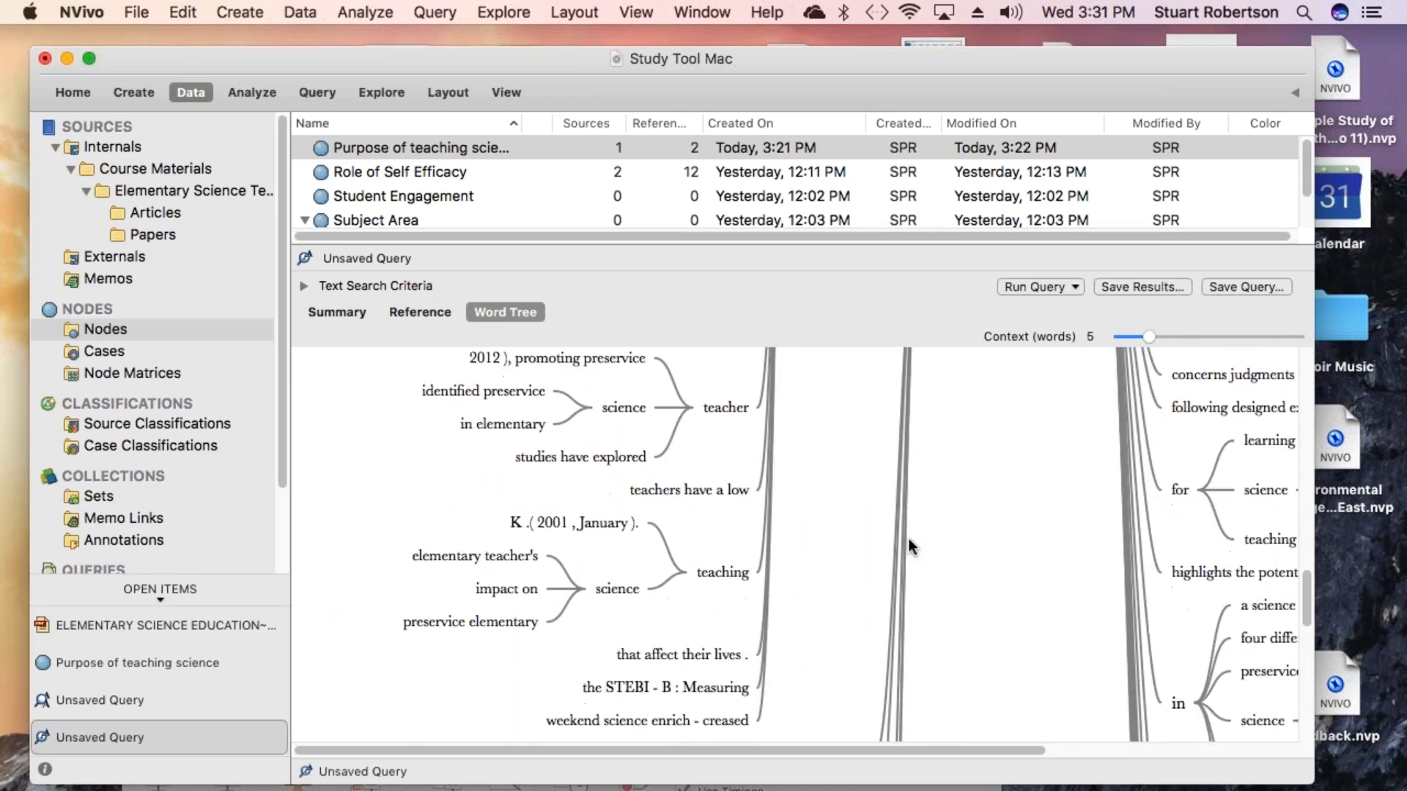
scroll(909, 546, down, 3)
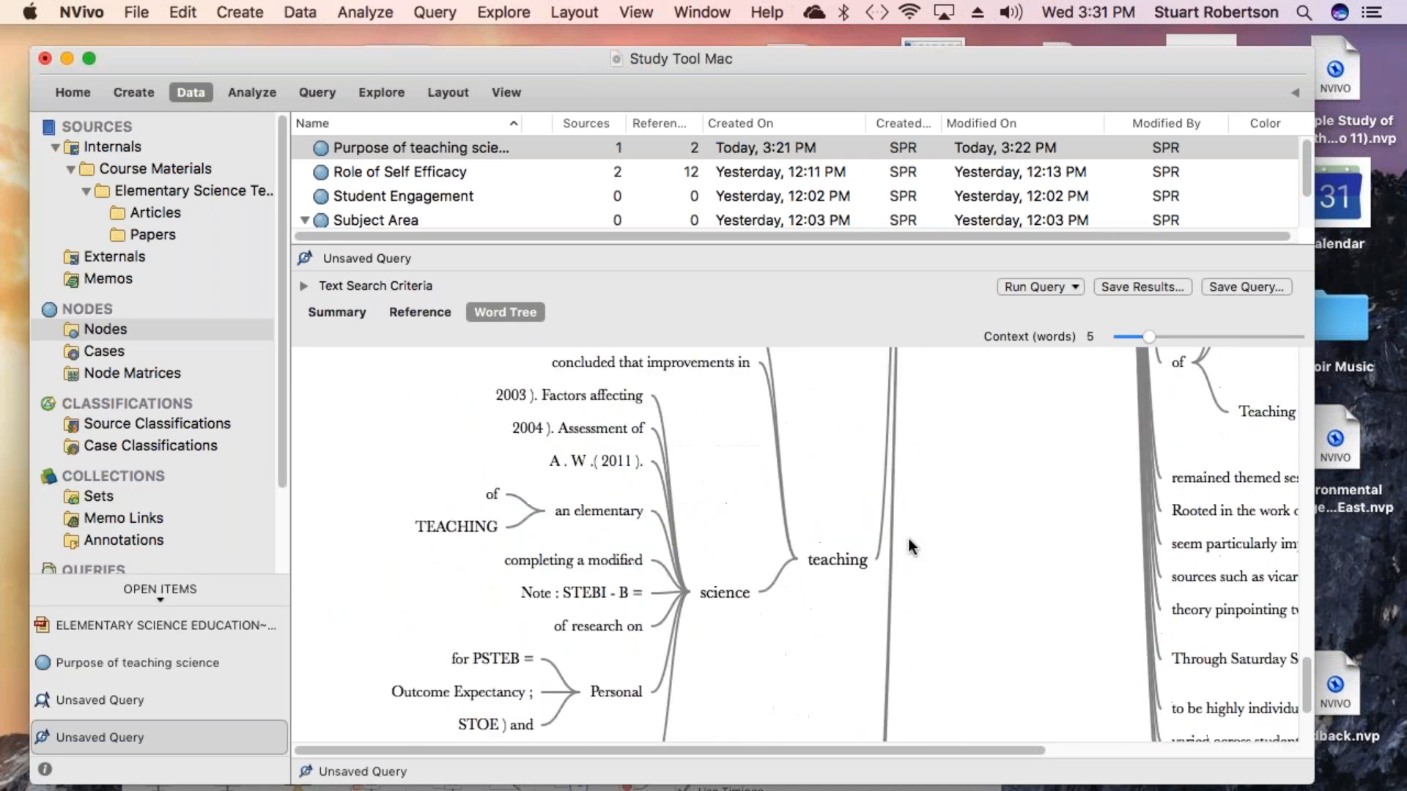
scroll(908, 547, down, 3)
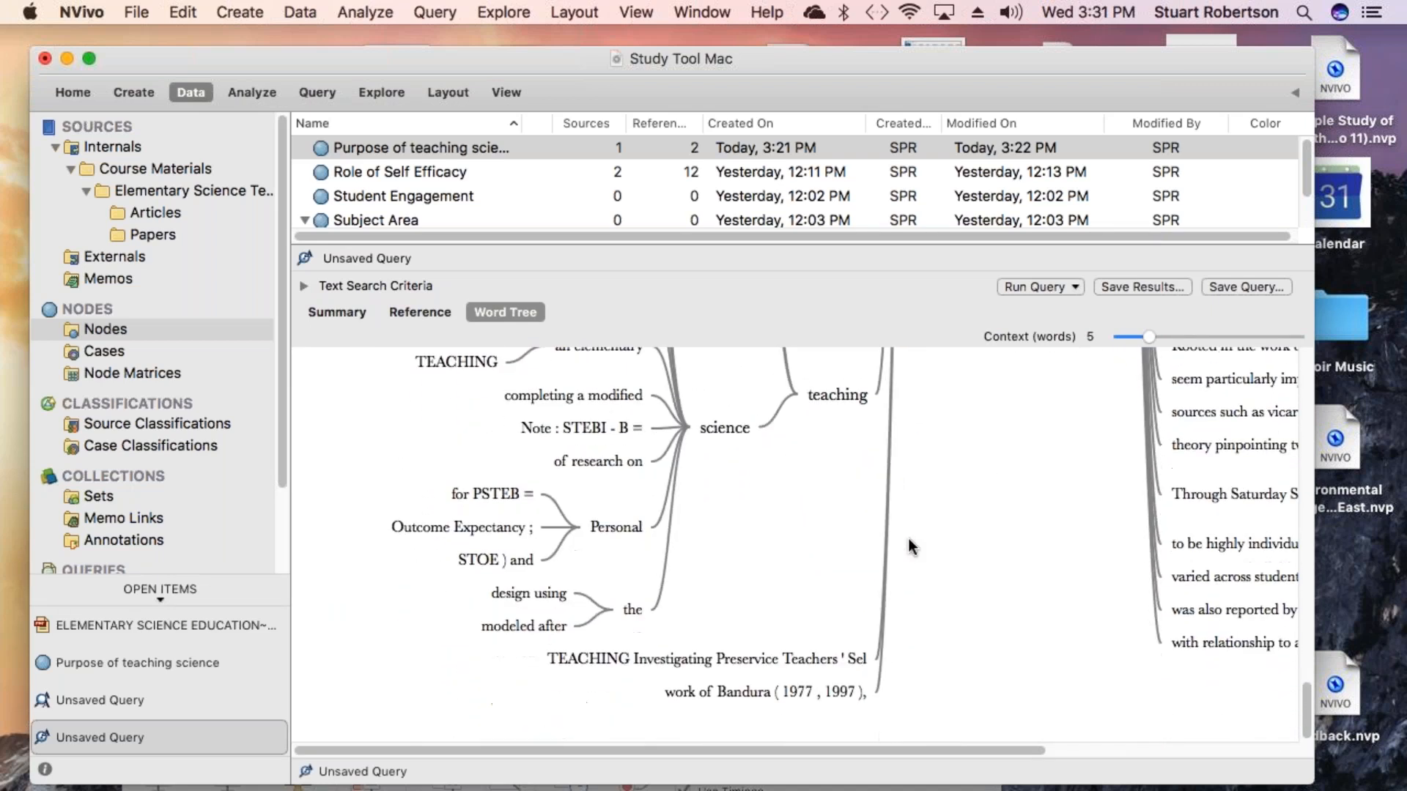
scroll(847, 517, up, 3)
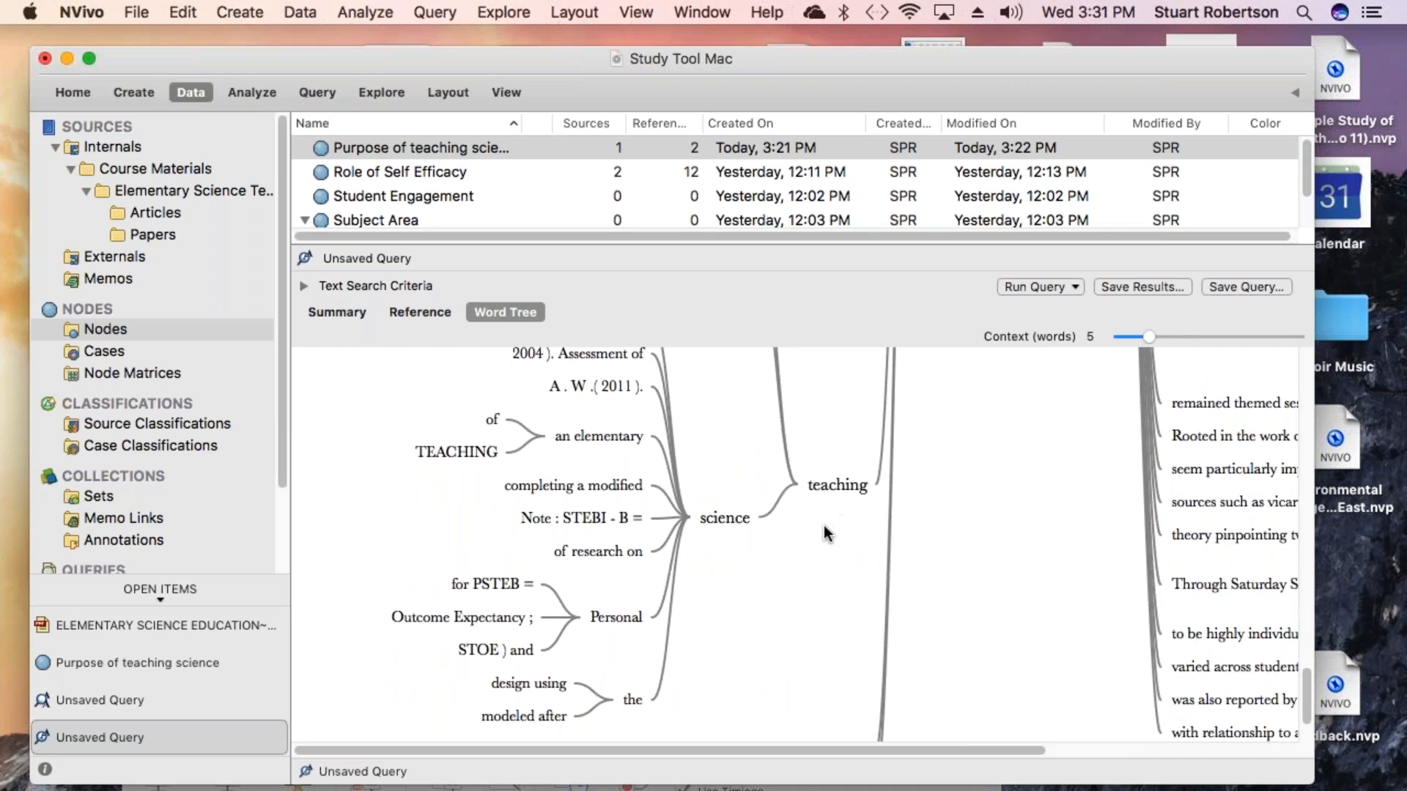
scroll(992, 517, up, 15)
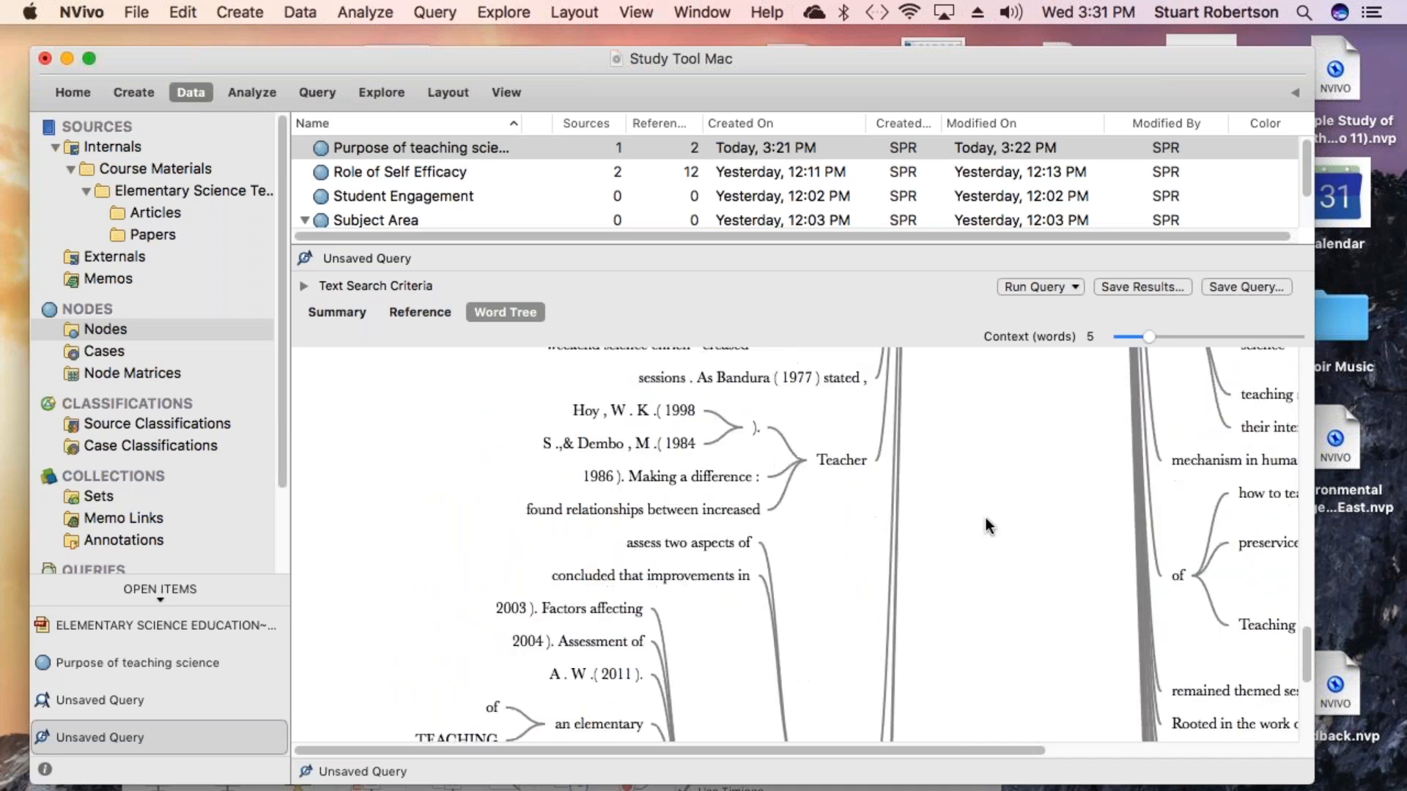
scroll(986, 517, up, 20)
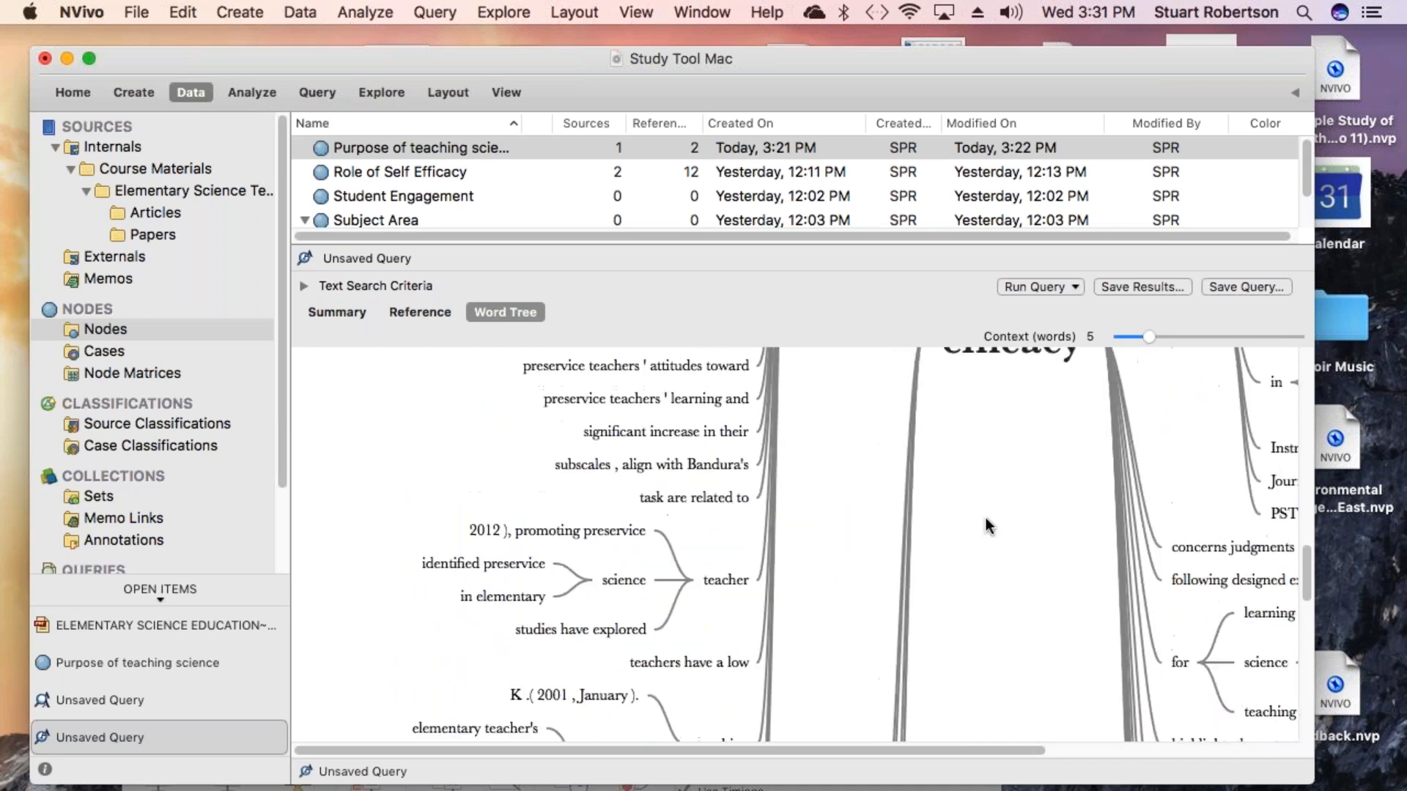
- Run a Text Search query for the "self -" branch of the Efficacy word tree
scroll(986, 517, up, 4)
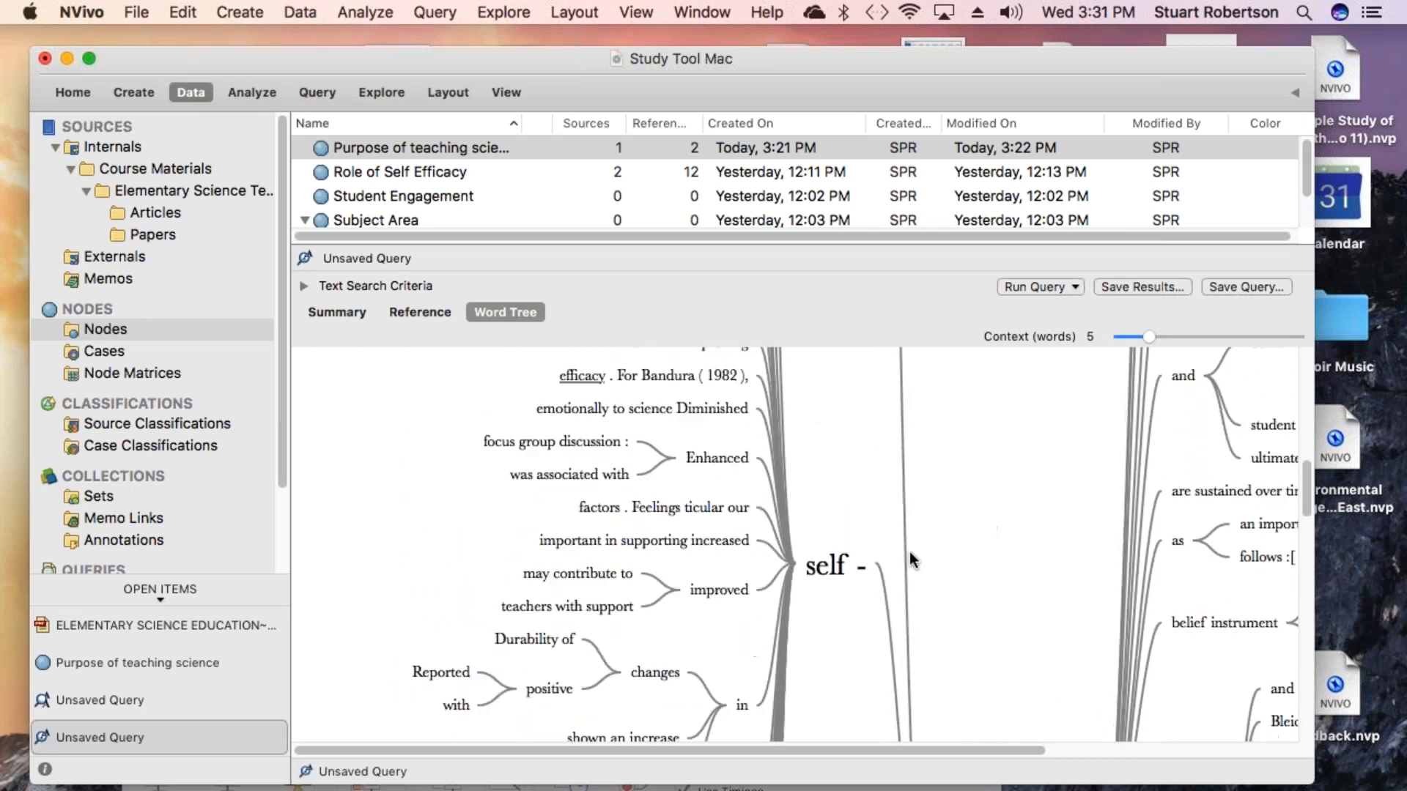
mouse_move(819, 573)
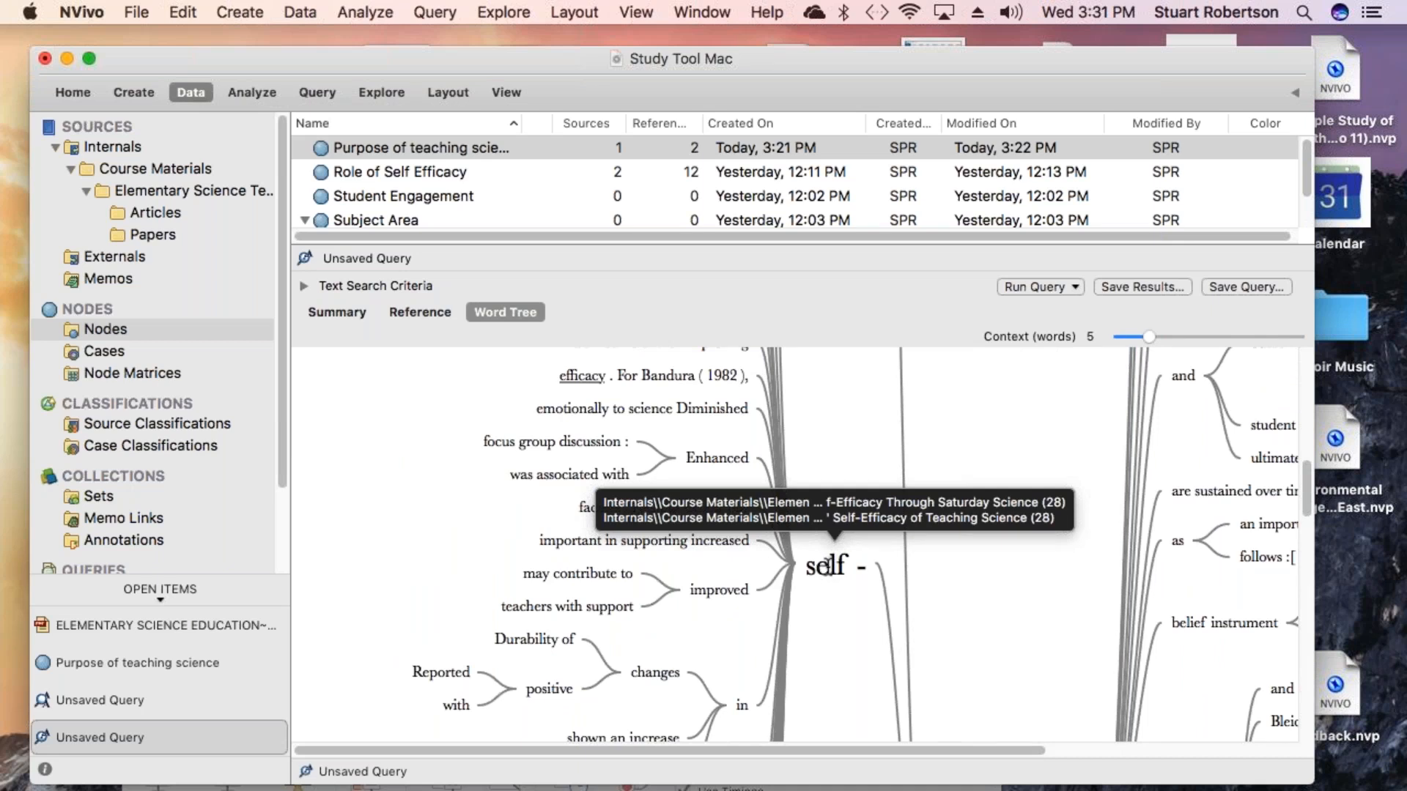
right_click(827, 565)
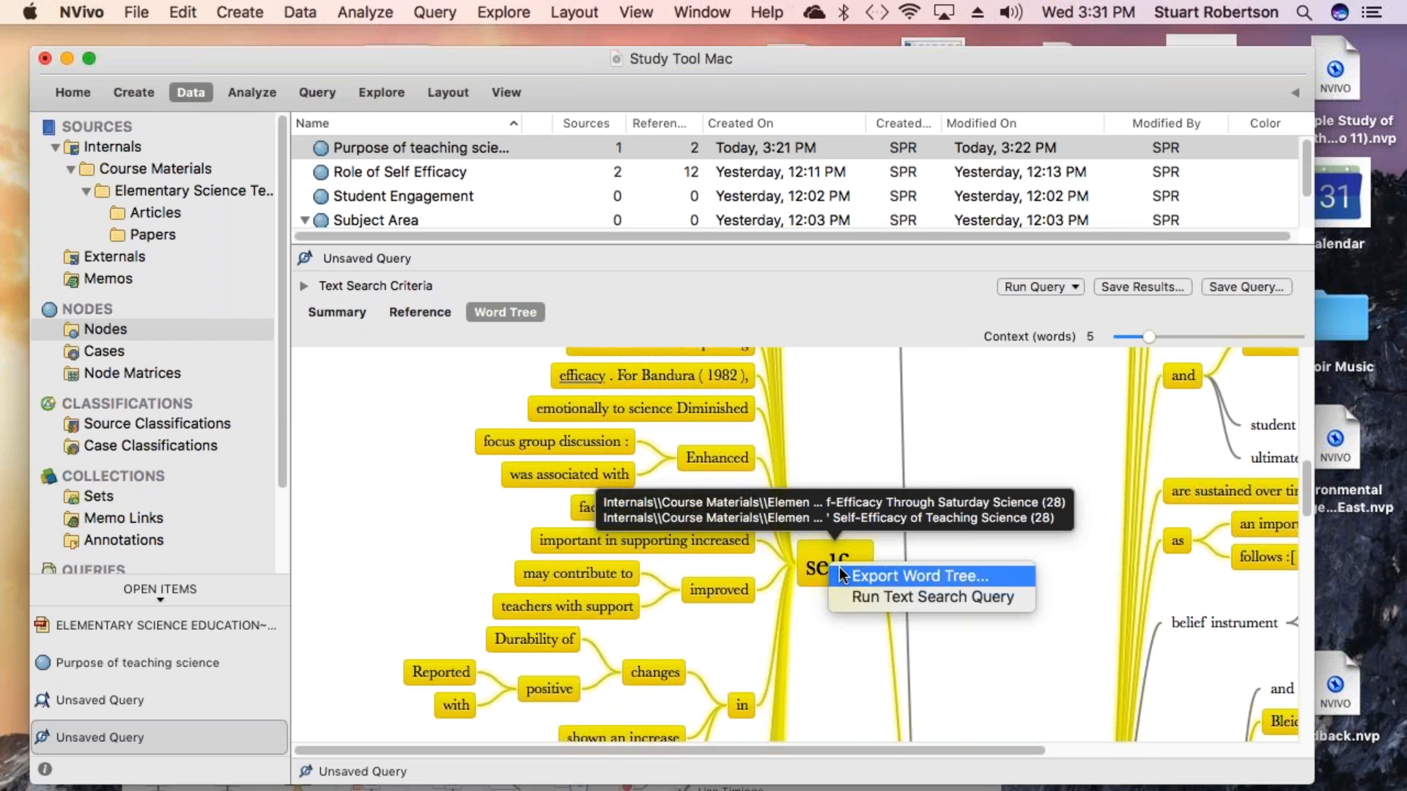
click(894, 598)
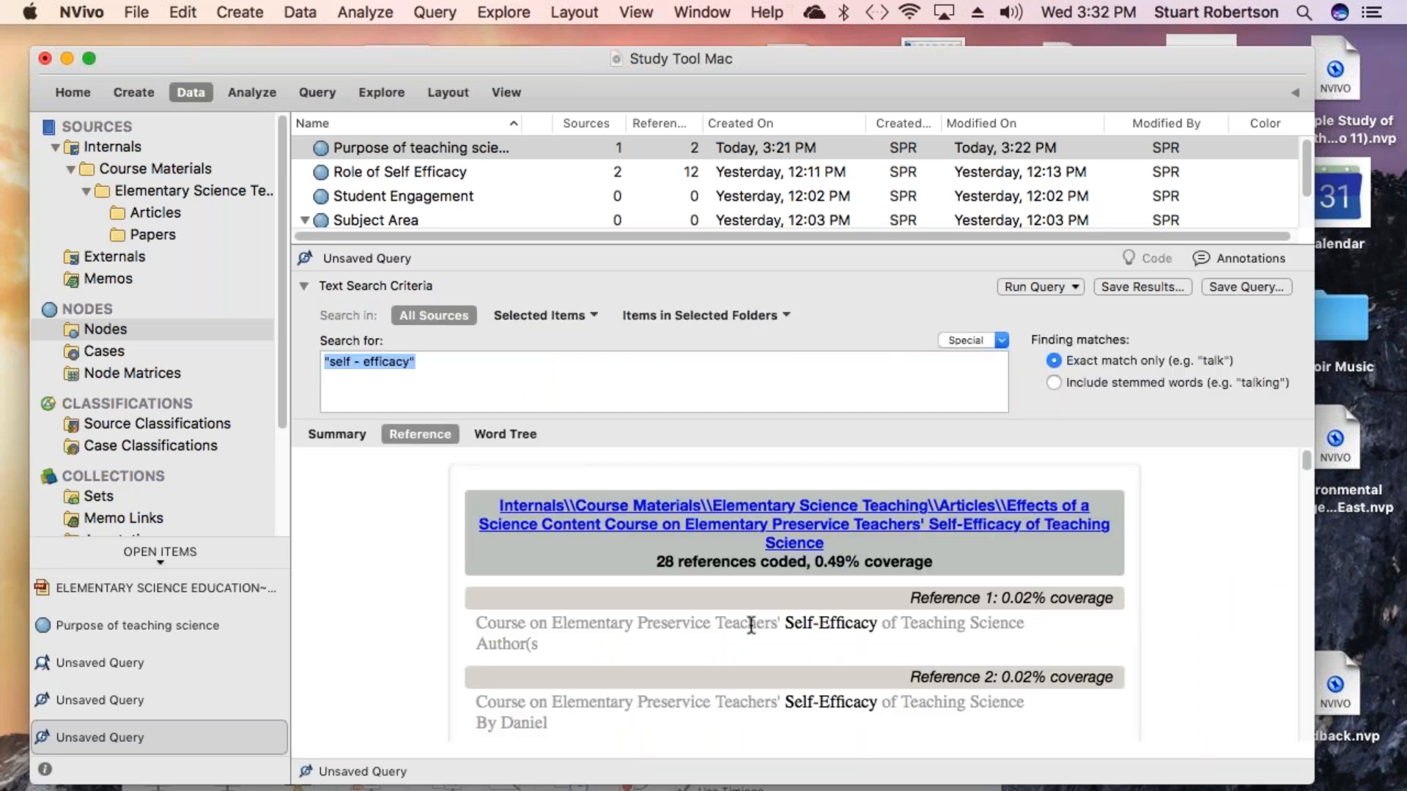
- Scroll through the references found for "self - efficacy"
scroll(751, 626, down, 5)
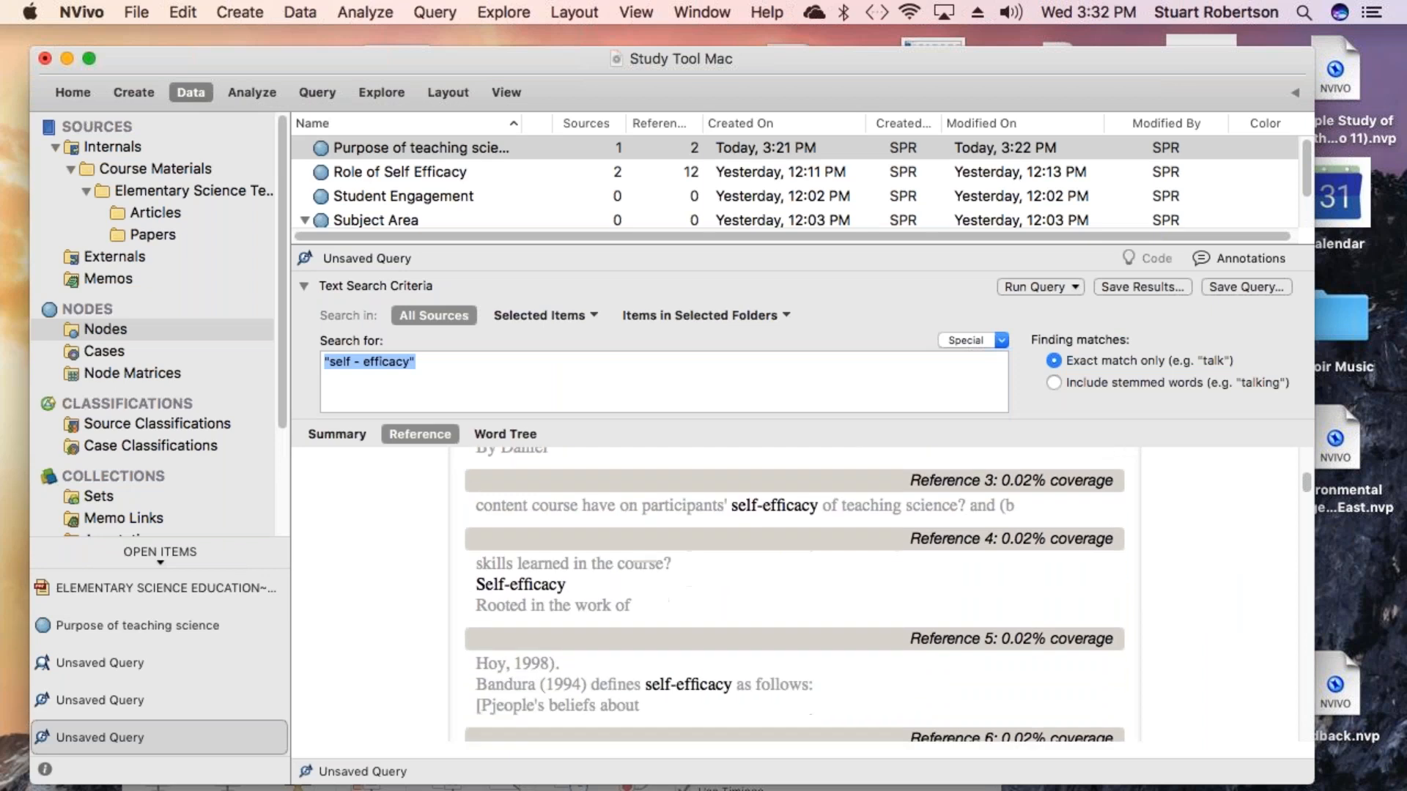
scroll(795, 594, down, 2)
scroll(794, 595, up, 5)
scroll(794, 594, up, 2)
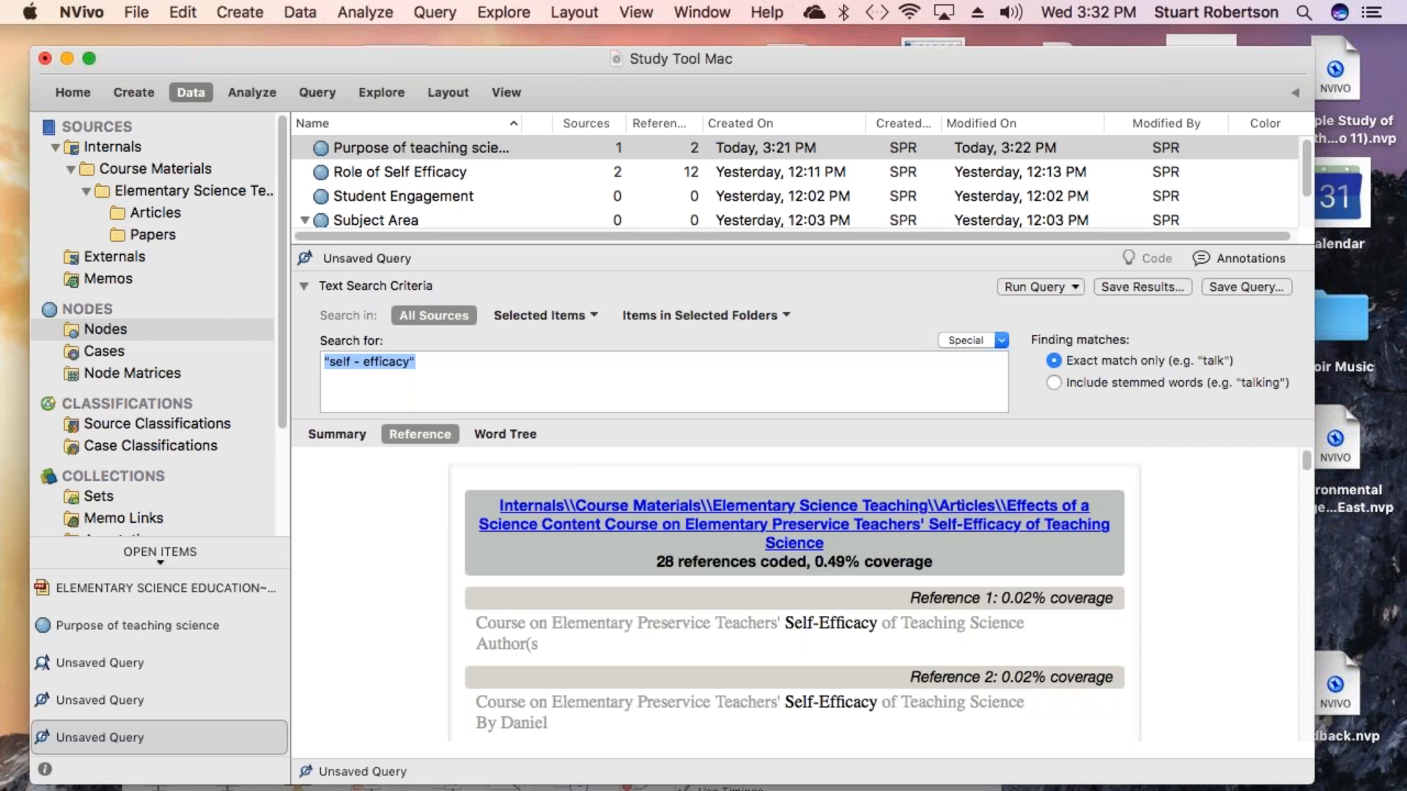
click(1289, 39)
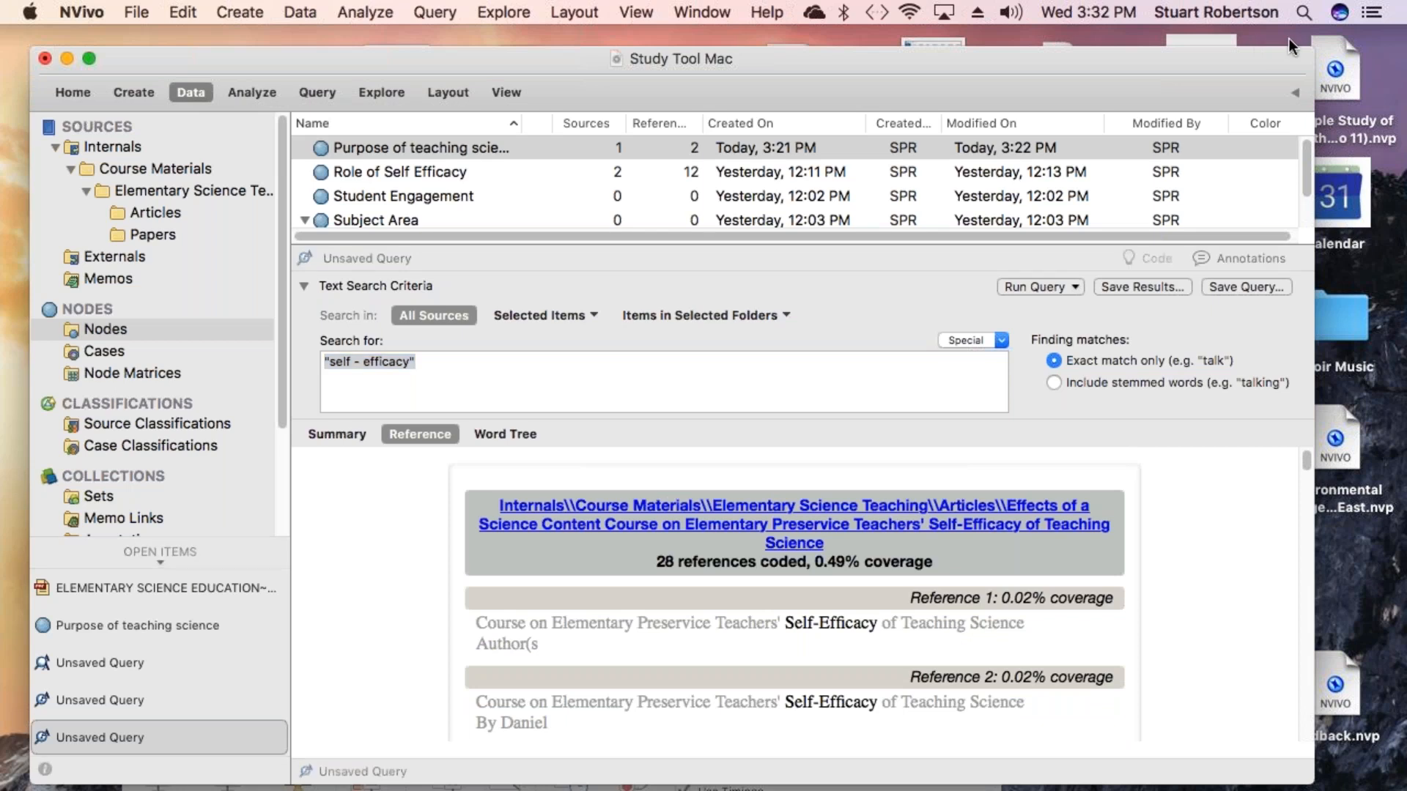
- Start saving the query results as a new node and choose Role of Self Efficacy as its location
click(1138, 285)
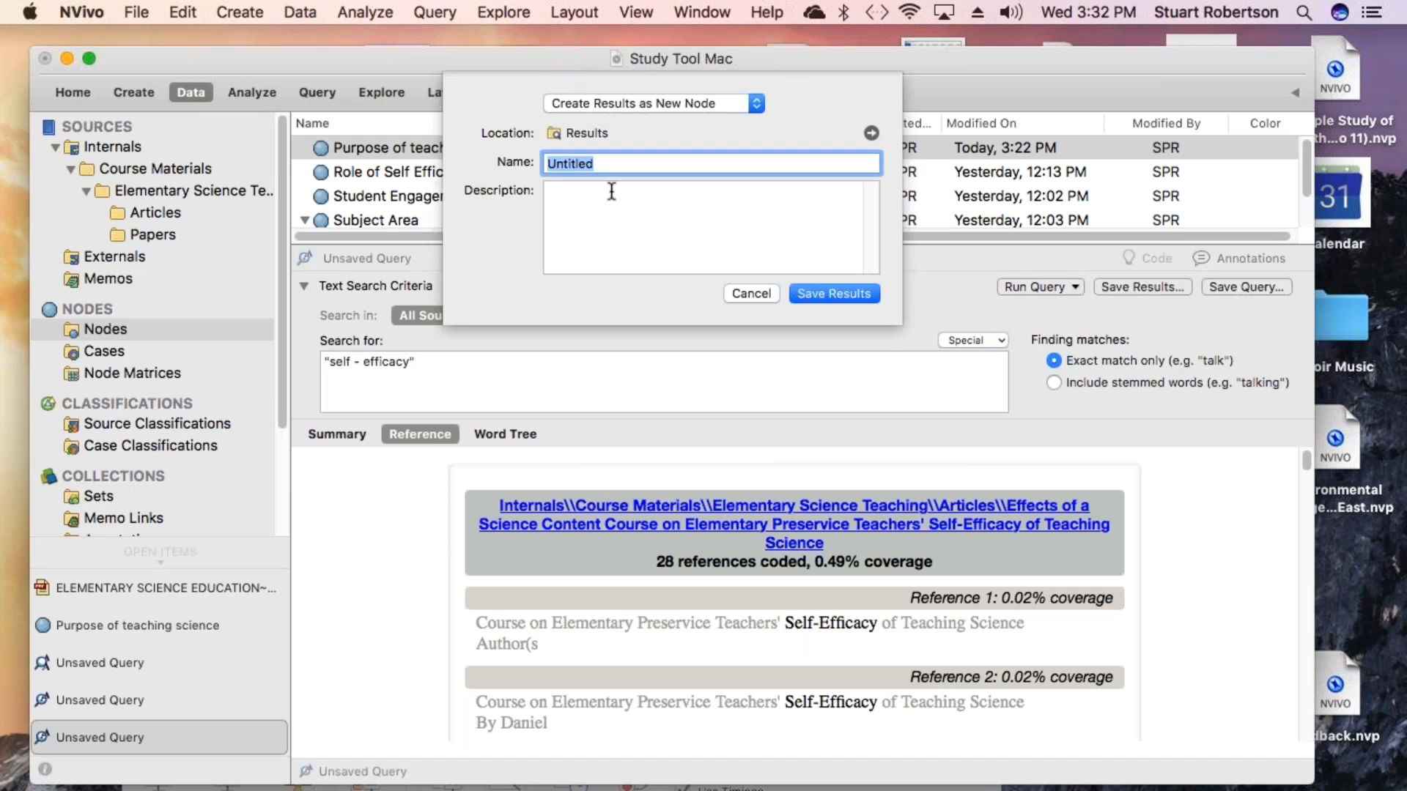
click(756, 107)
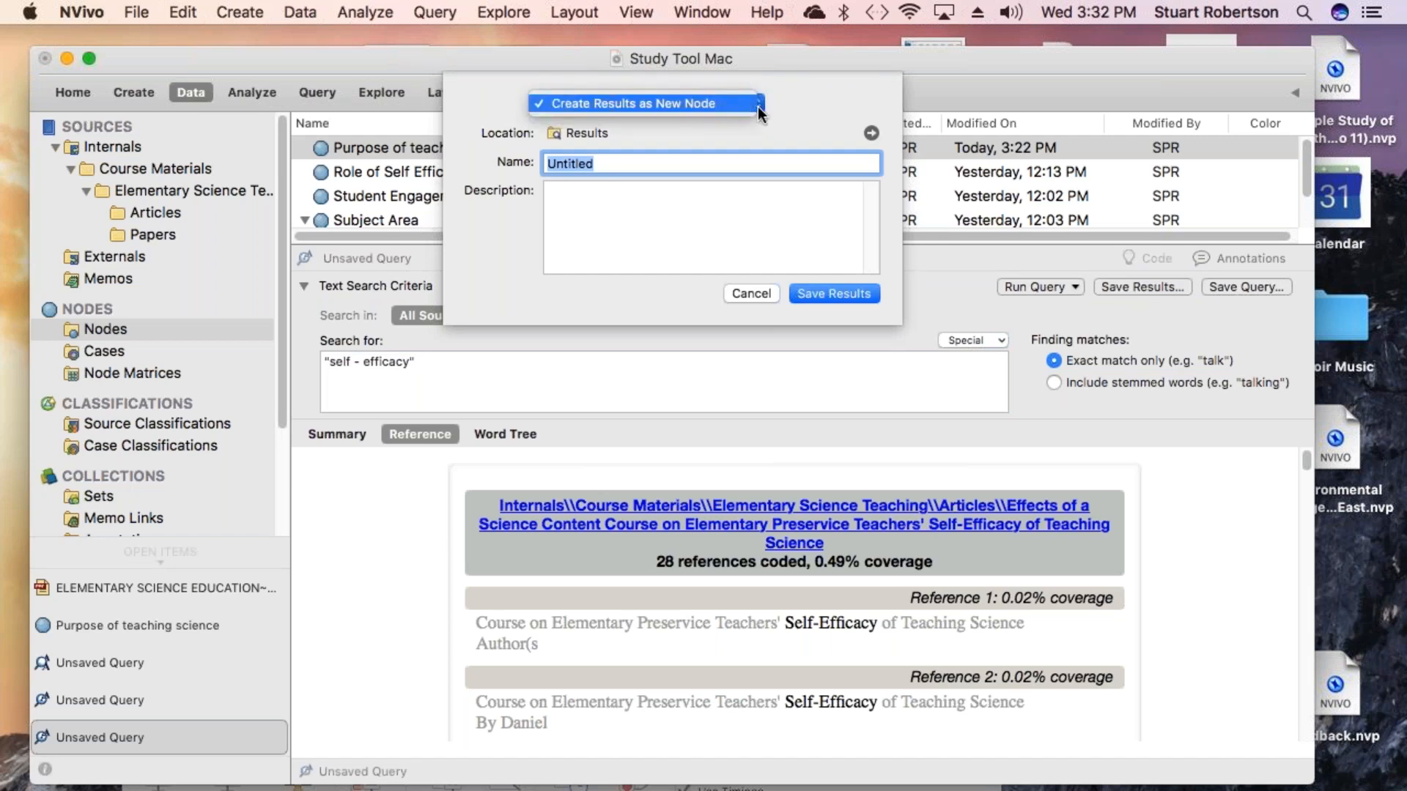
click(762, 108)
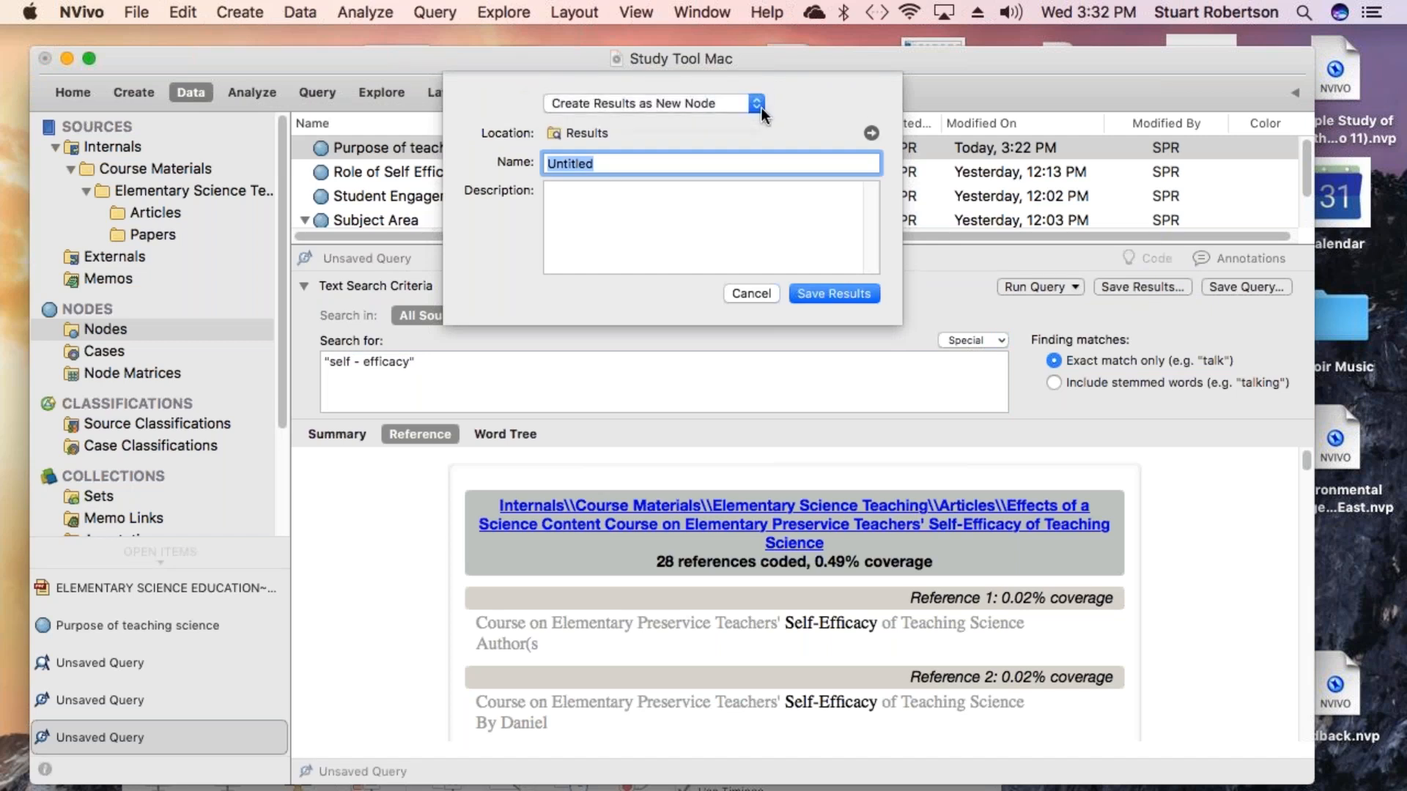
click(762, 108)
click(761, 109)
click(758, 103)
click(757, 102)
click(871, 133)
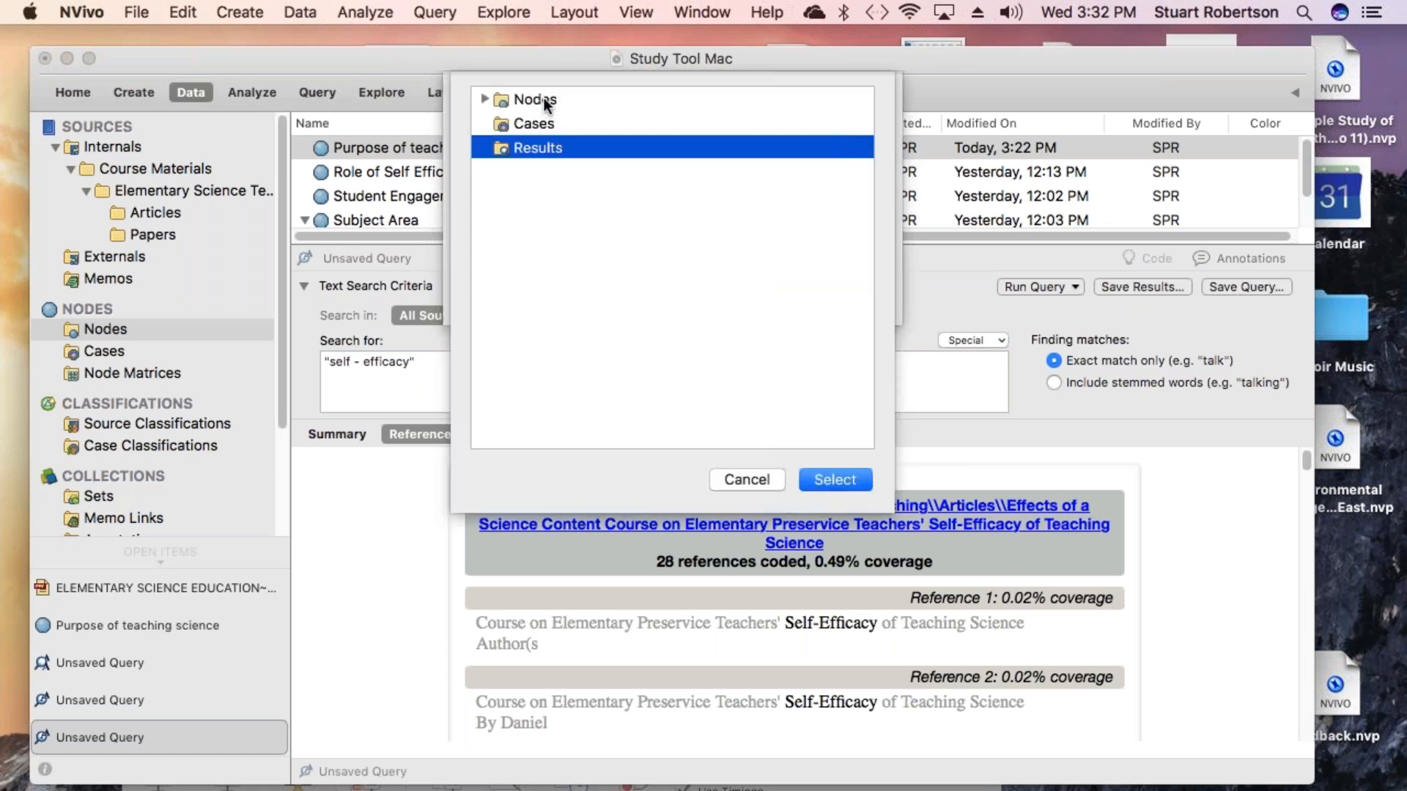
click(544, 99)
click(836, 480)
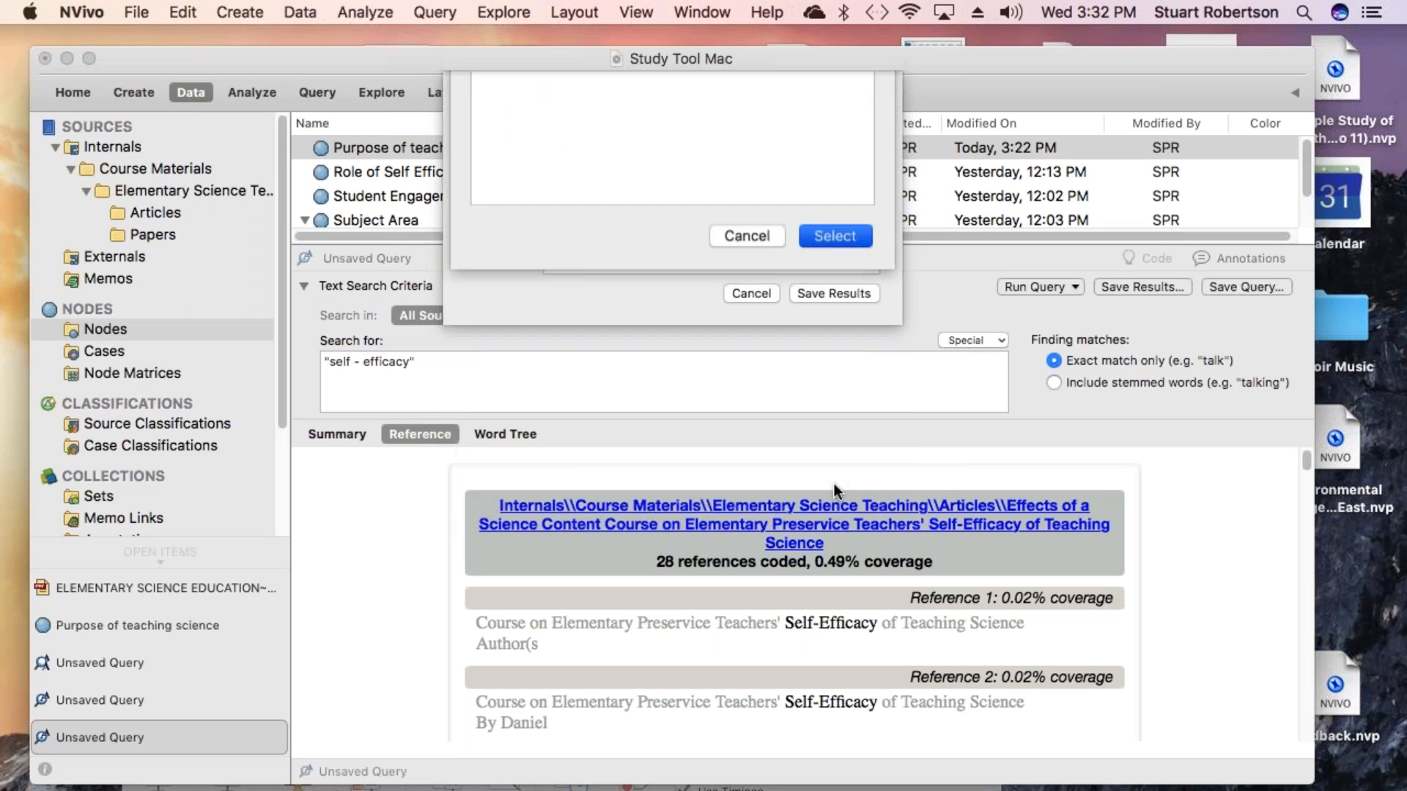
click(755, 107)
click(759, 109)
click(870, 133)
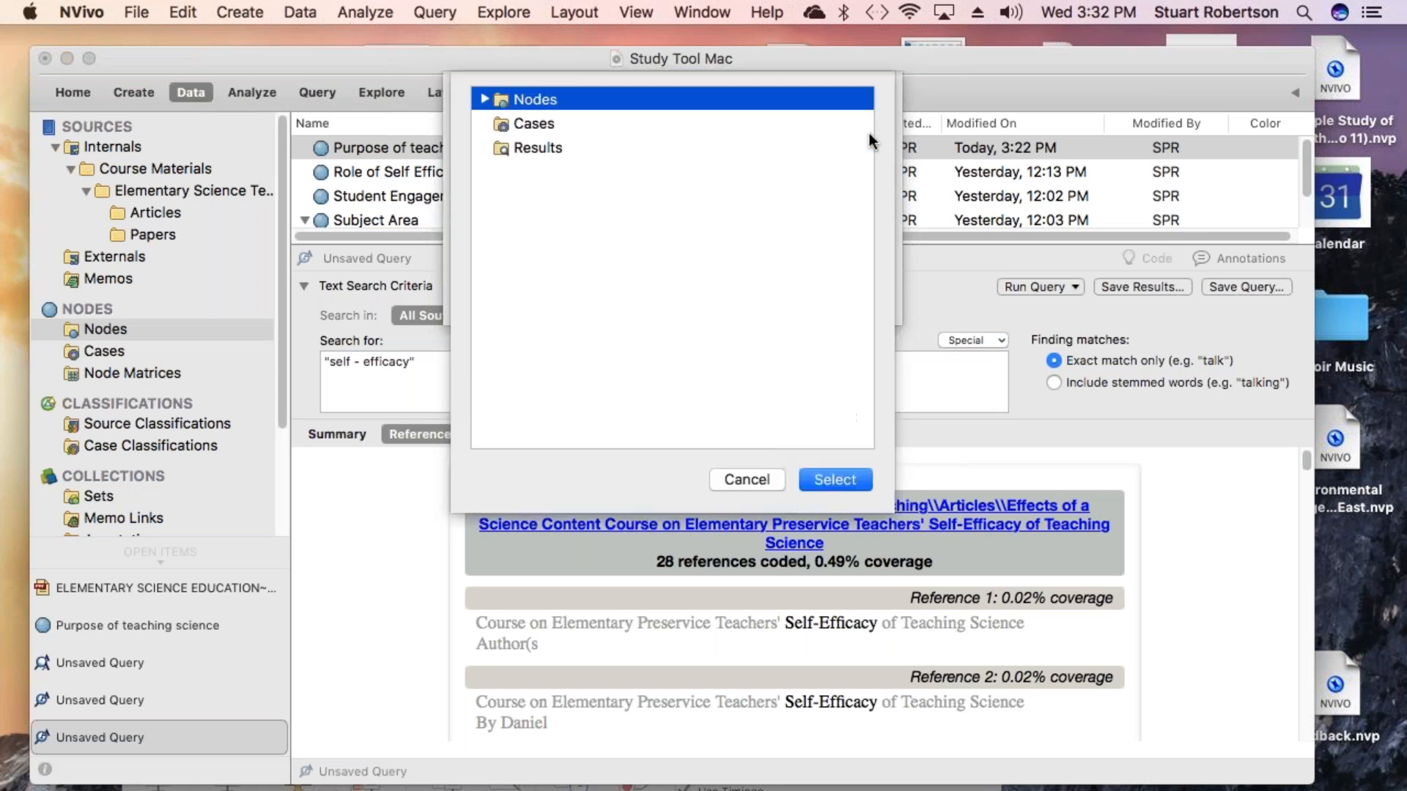
click(485, 99)
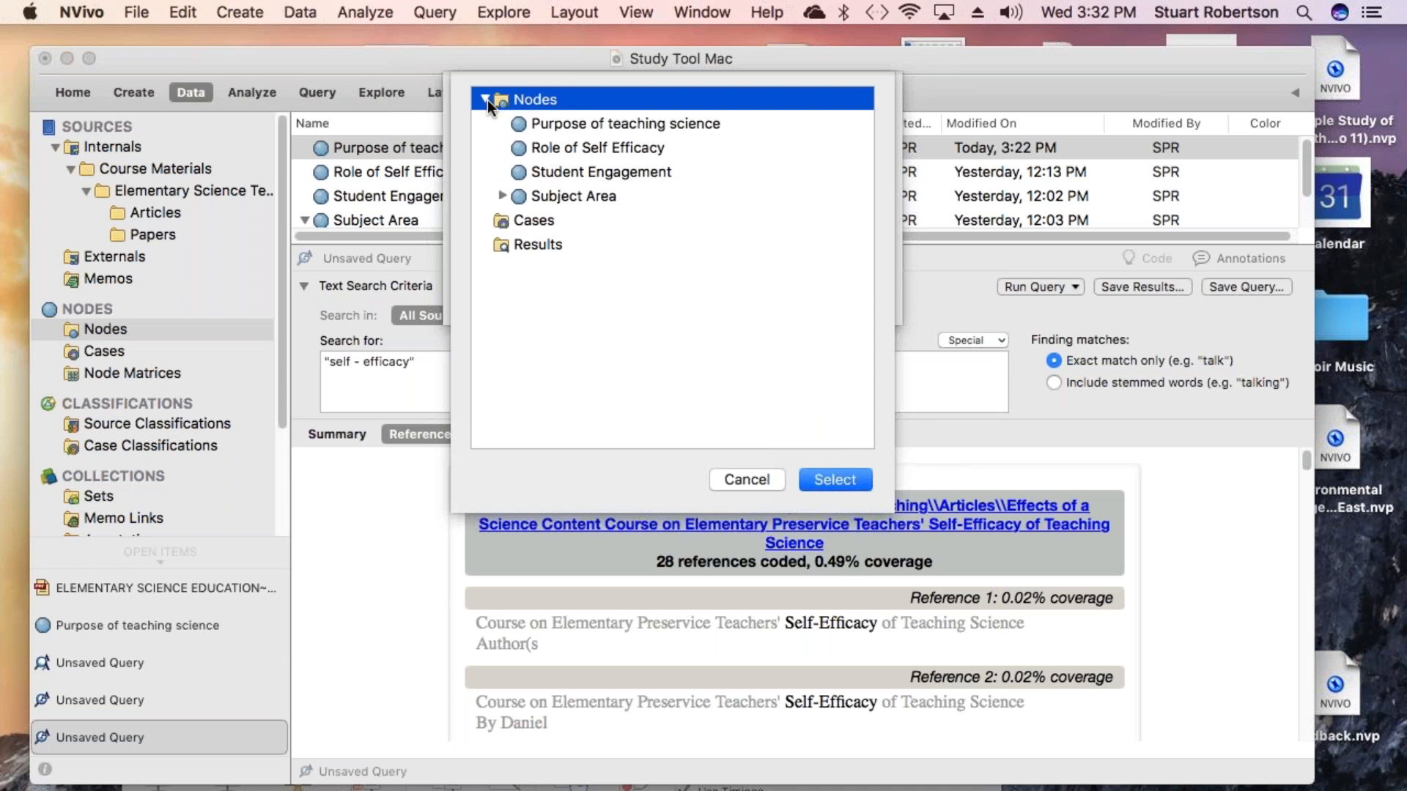
click(587, 148)
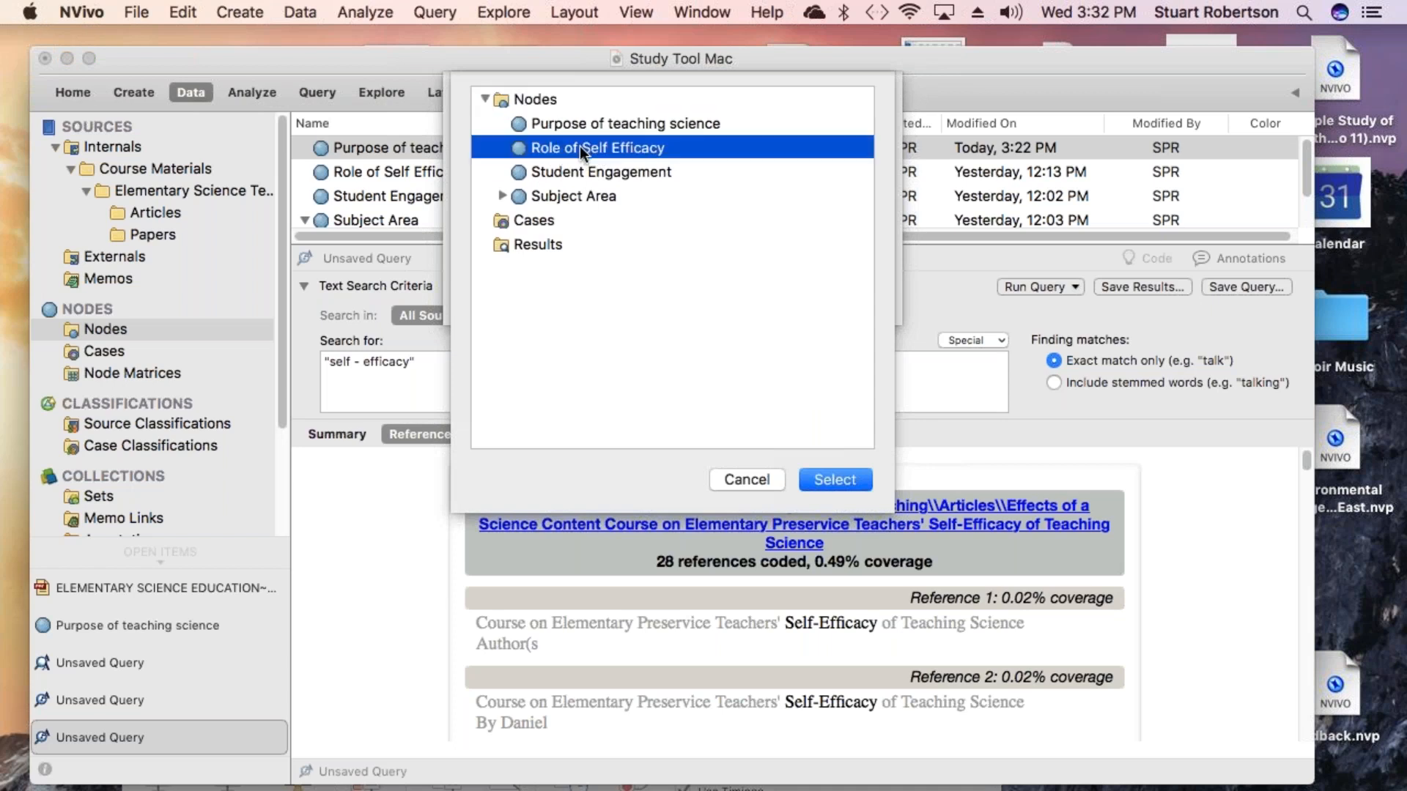
click(834, 480)
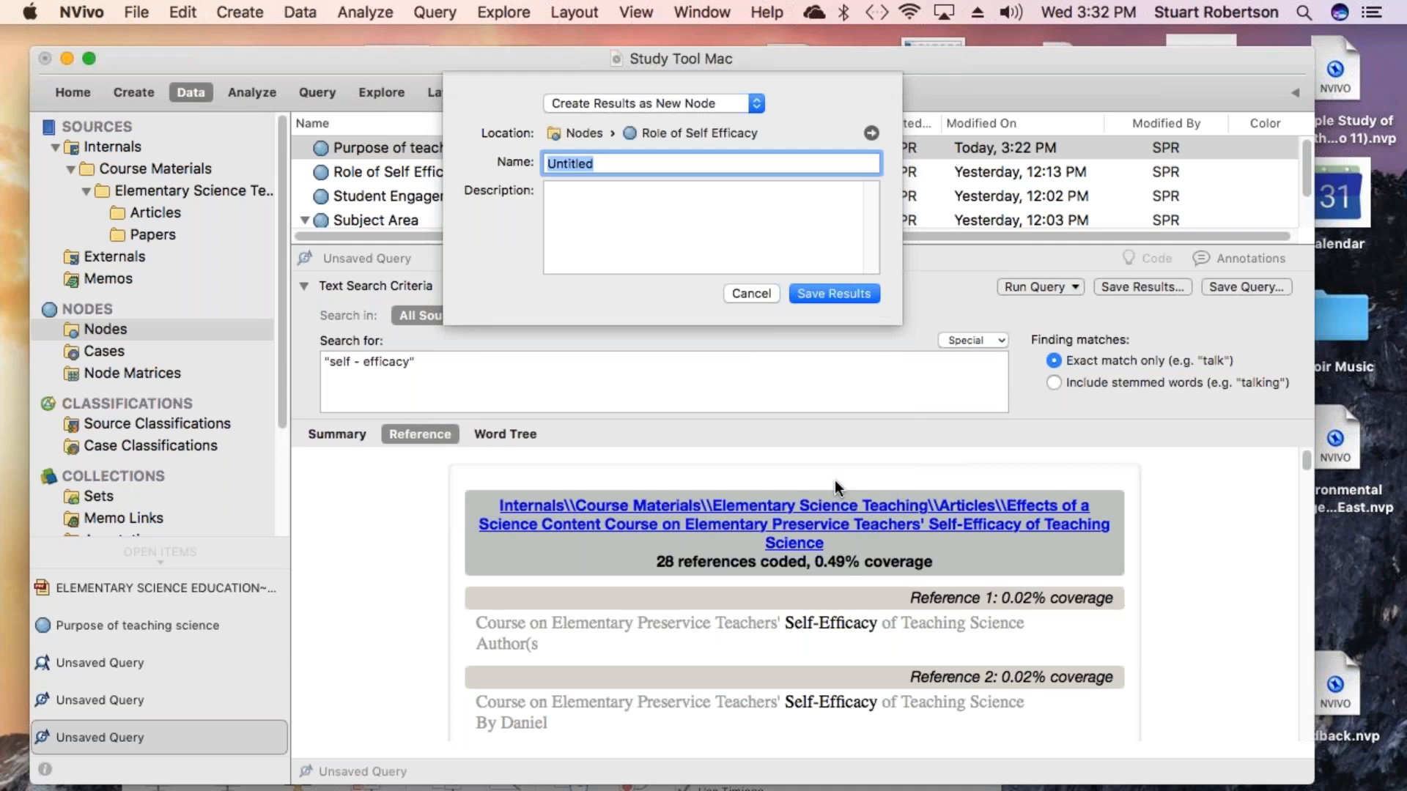
- Name the new results node self Efficacy and save the results
click(623, 163)
click(756, 104)
click(760, 107)
click(759, 106)
click(759, 106)
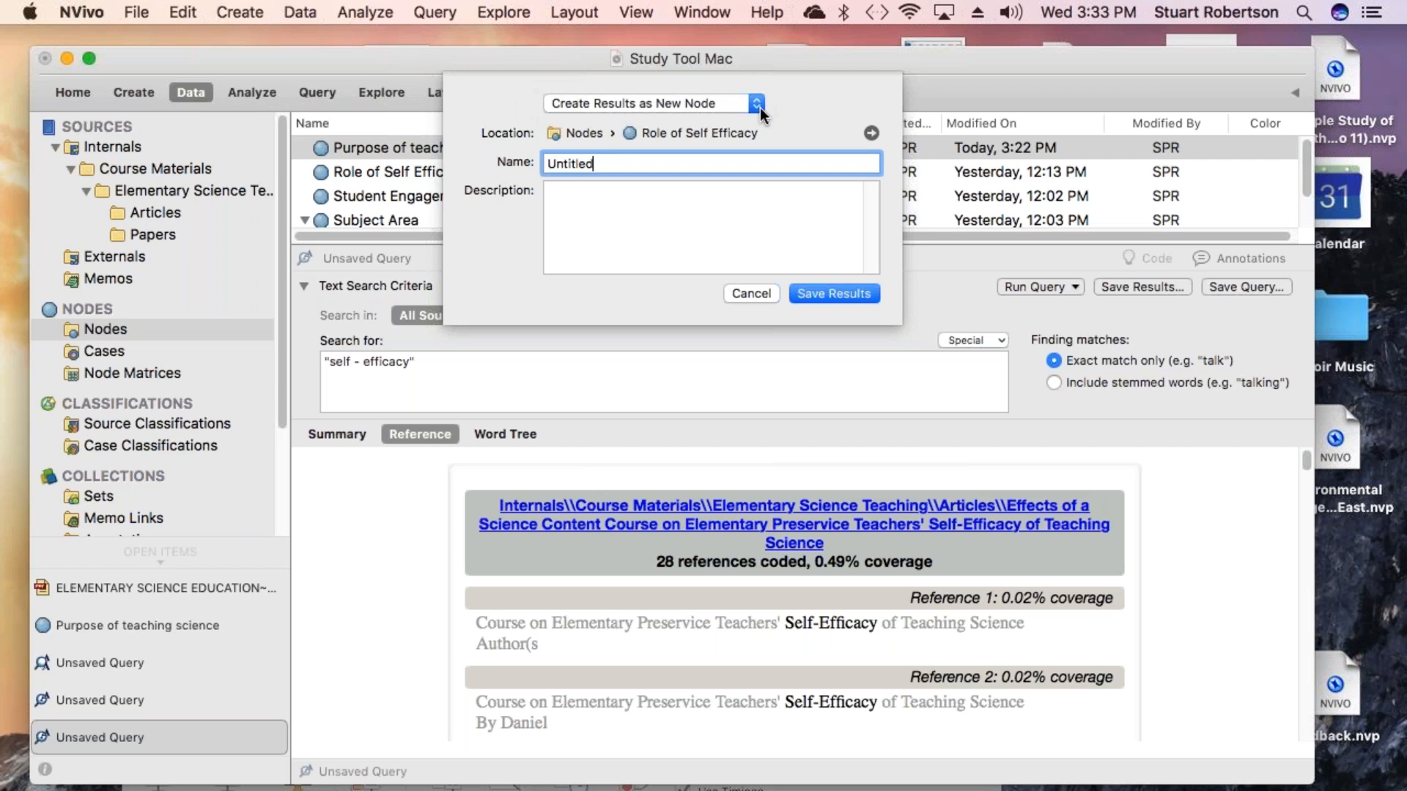
click(871, 133)
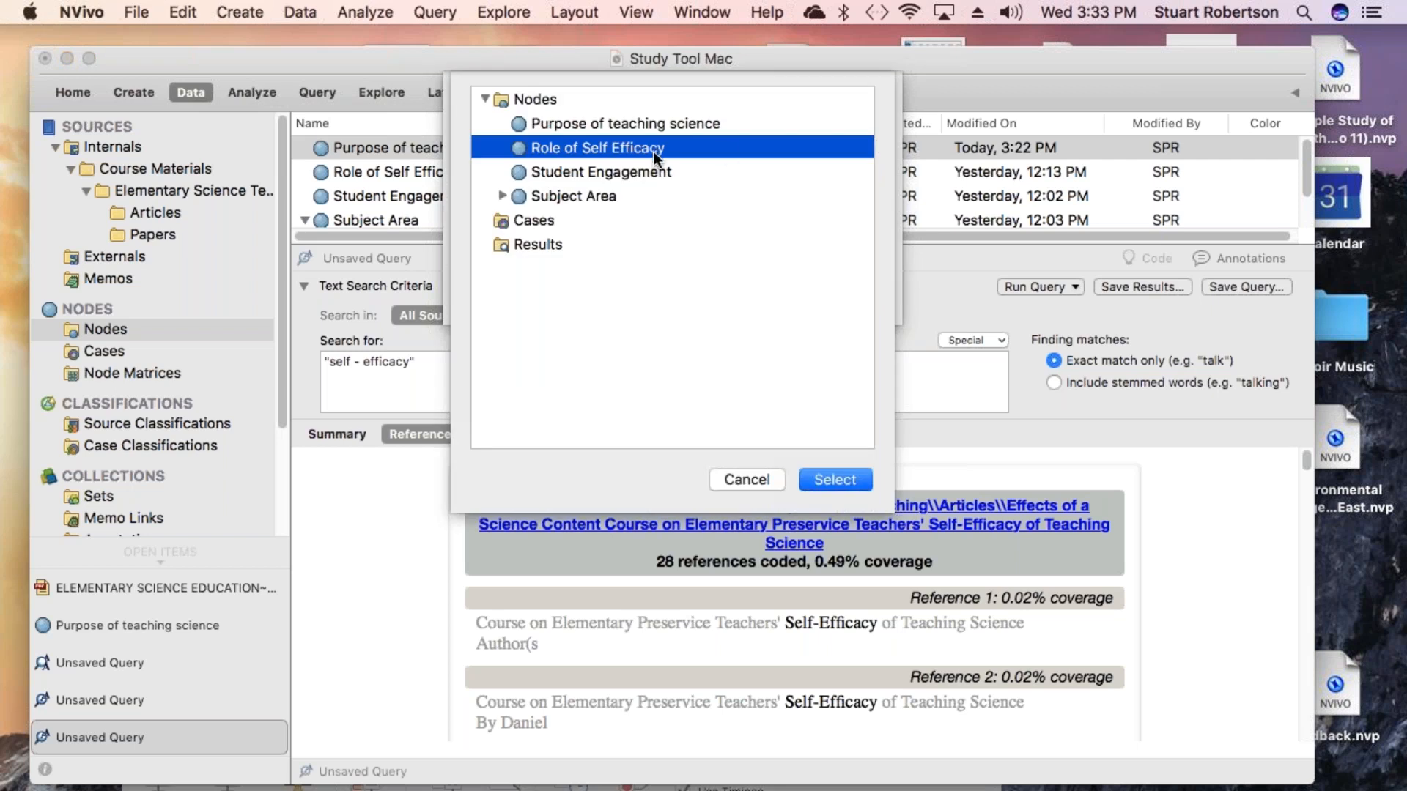
click(834, 480)
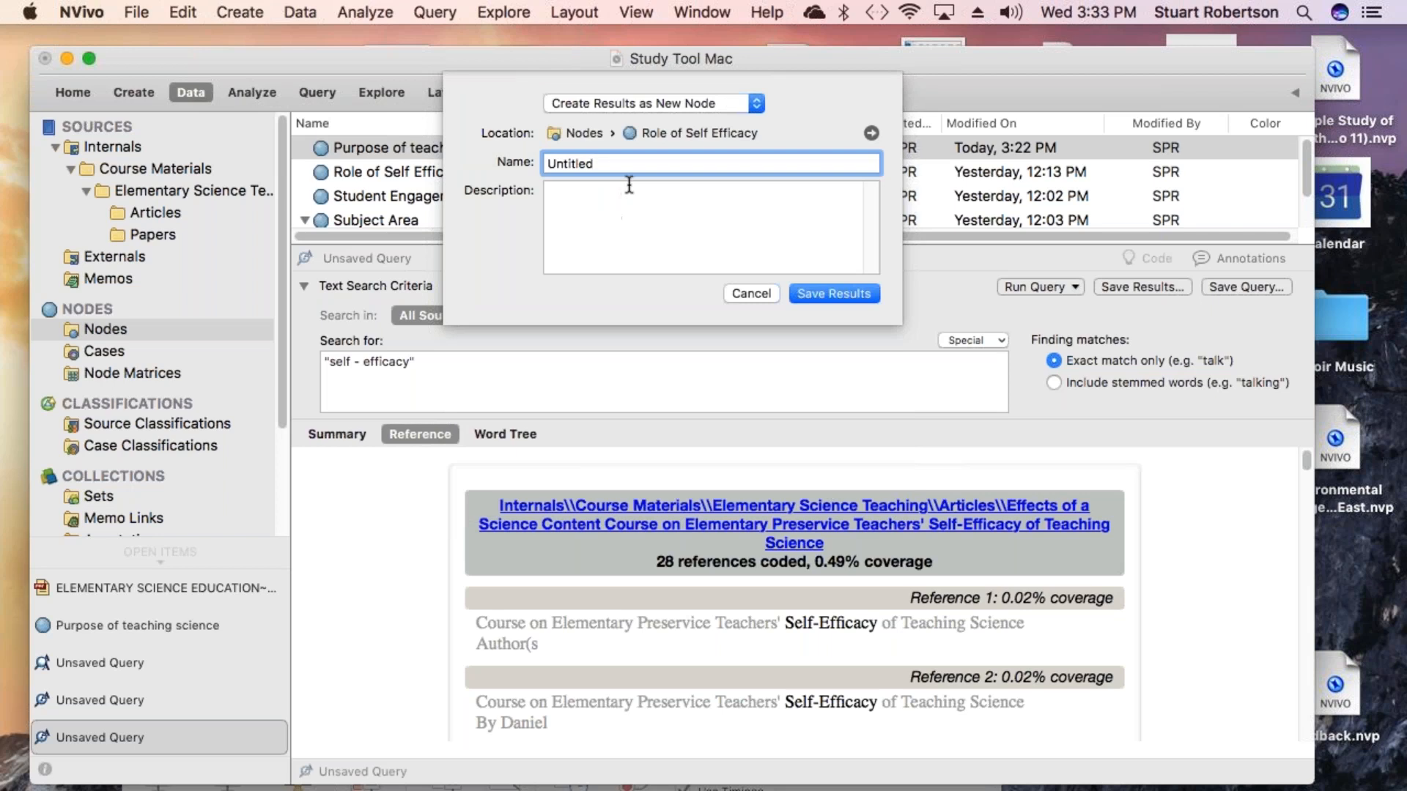
text(Self)
key(BackSpace)
key(BackSpace)
key(BackSpace)
key(BackSpace)
key(BackSpace)
key(BackSpace)
key(BackSpace)
key(BackSpace)
key(BackSpace)
key(BackSpace)
key(BackSpace)
key(BackSpace)
key(BackSpace)
text(self Efficacy)
click(806, 292)
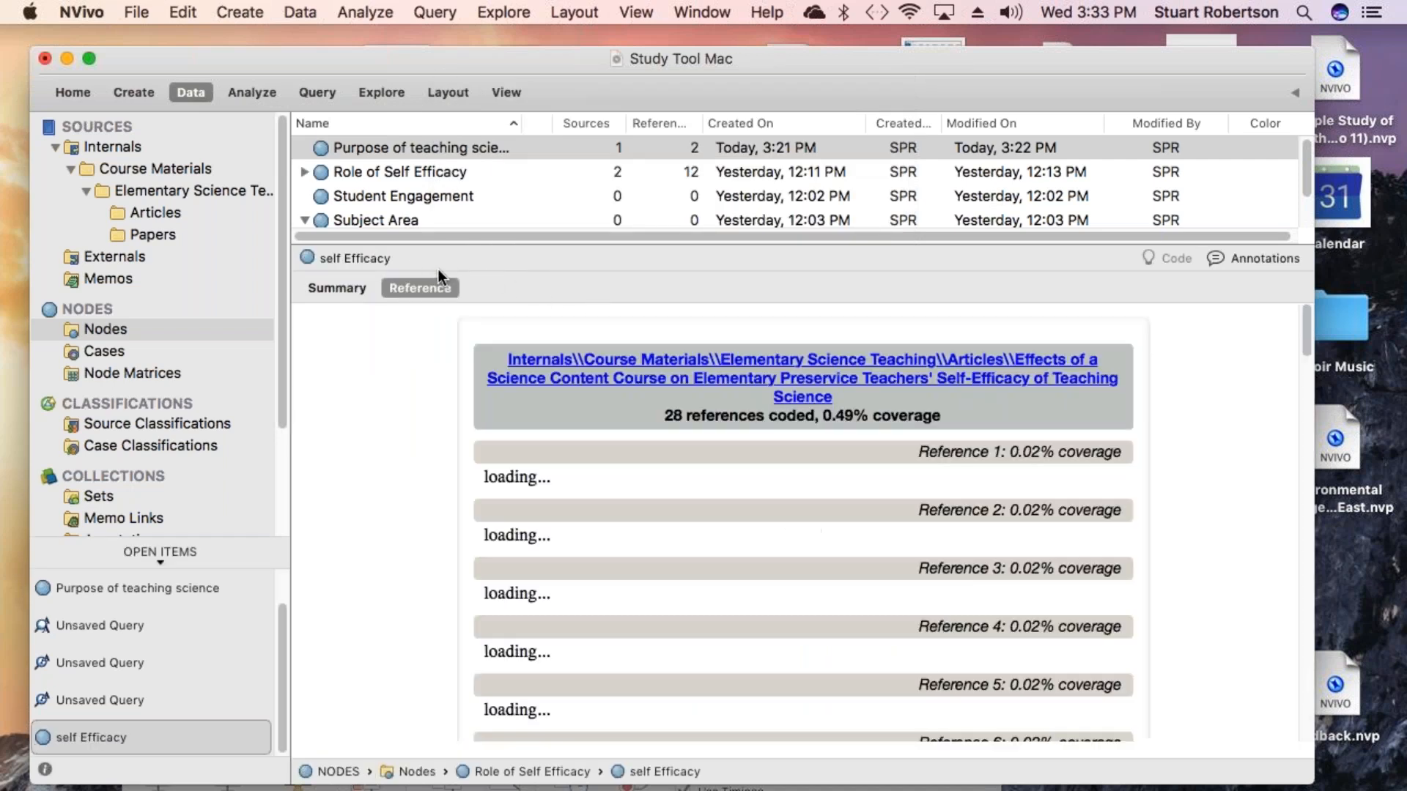
- Copy the self Efficacy node and merge it into the Role of Self Efficacy node
click(304, 173)
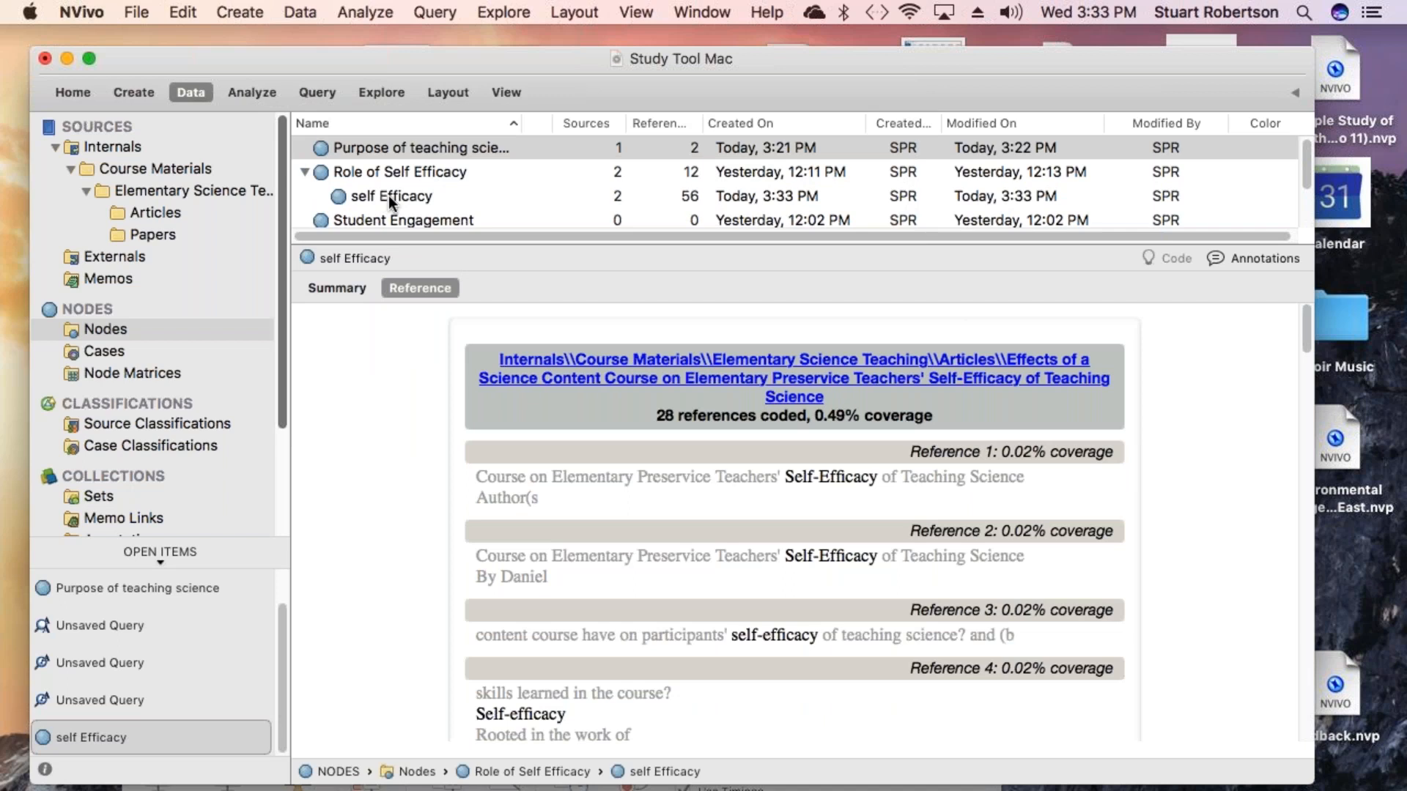
right_click(350, 194)
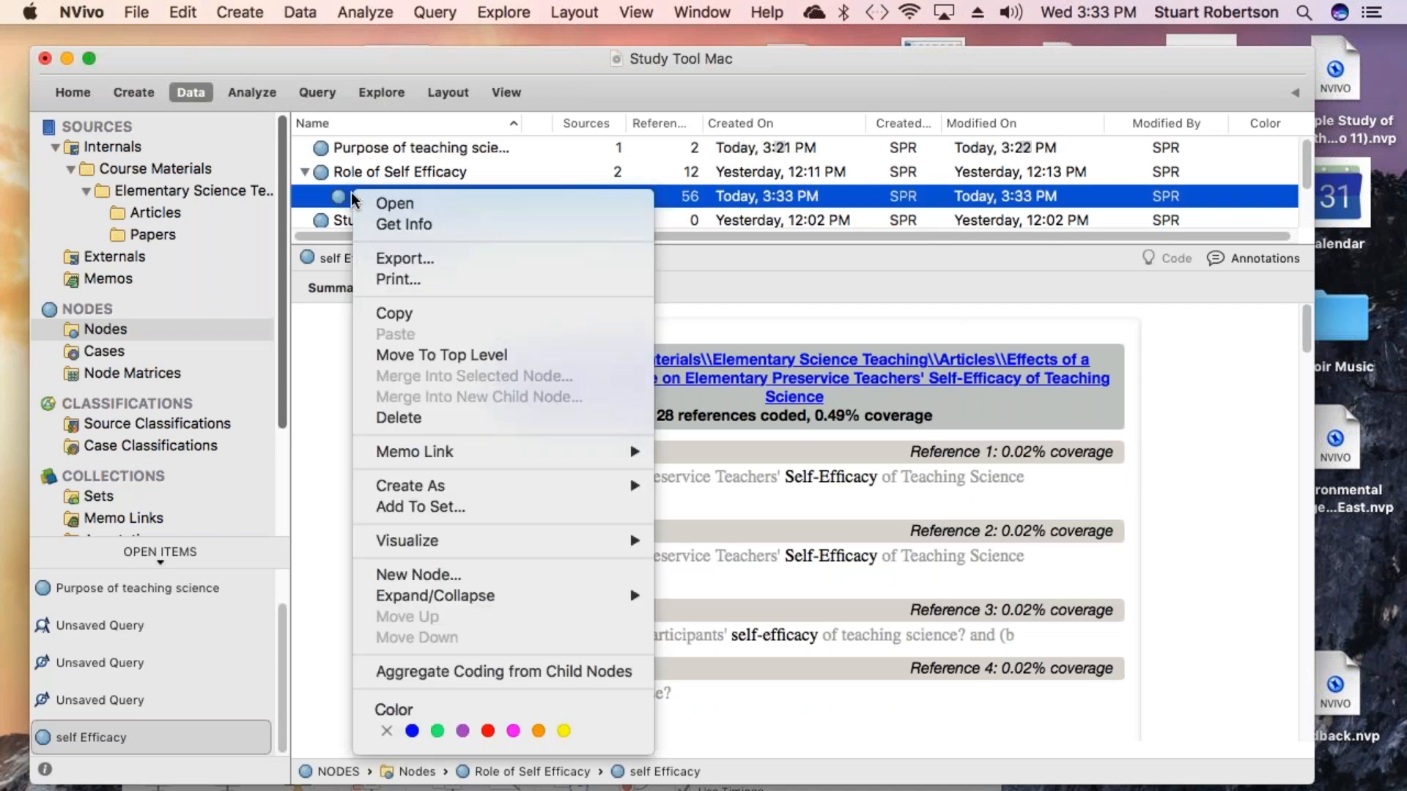
click(416, 318)
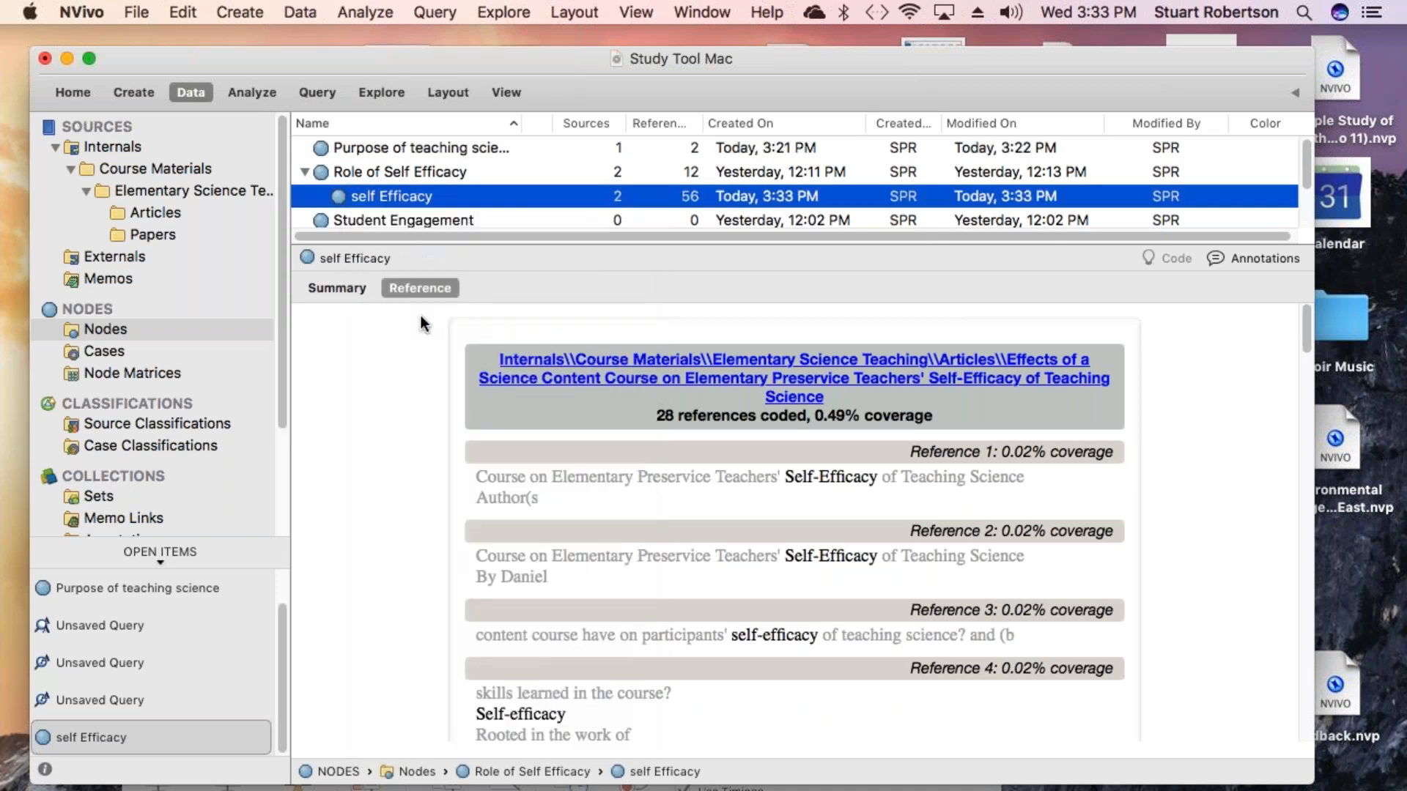
right_click(346, 168)
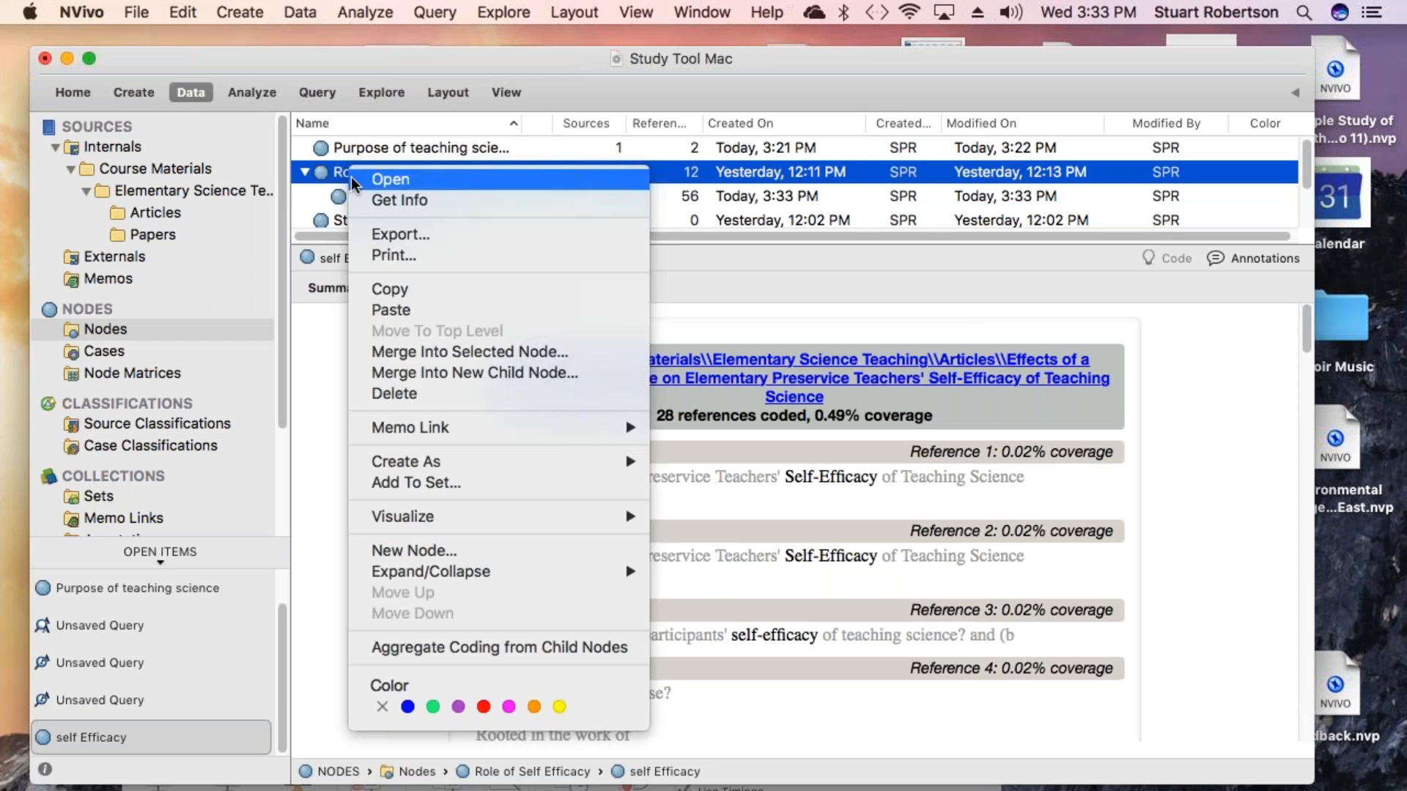
click(473, 354)
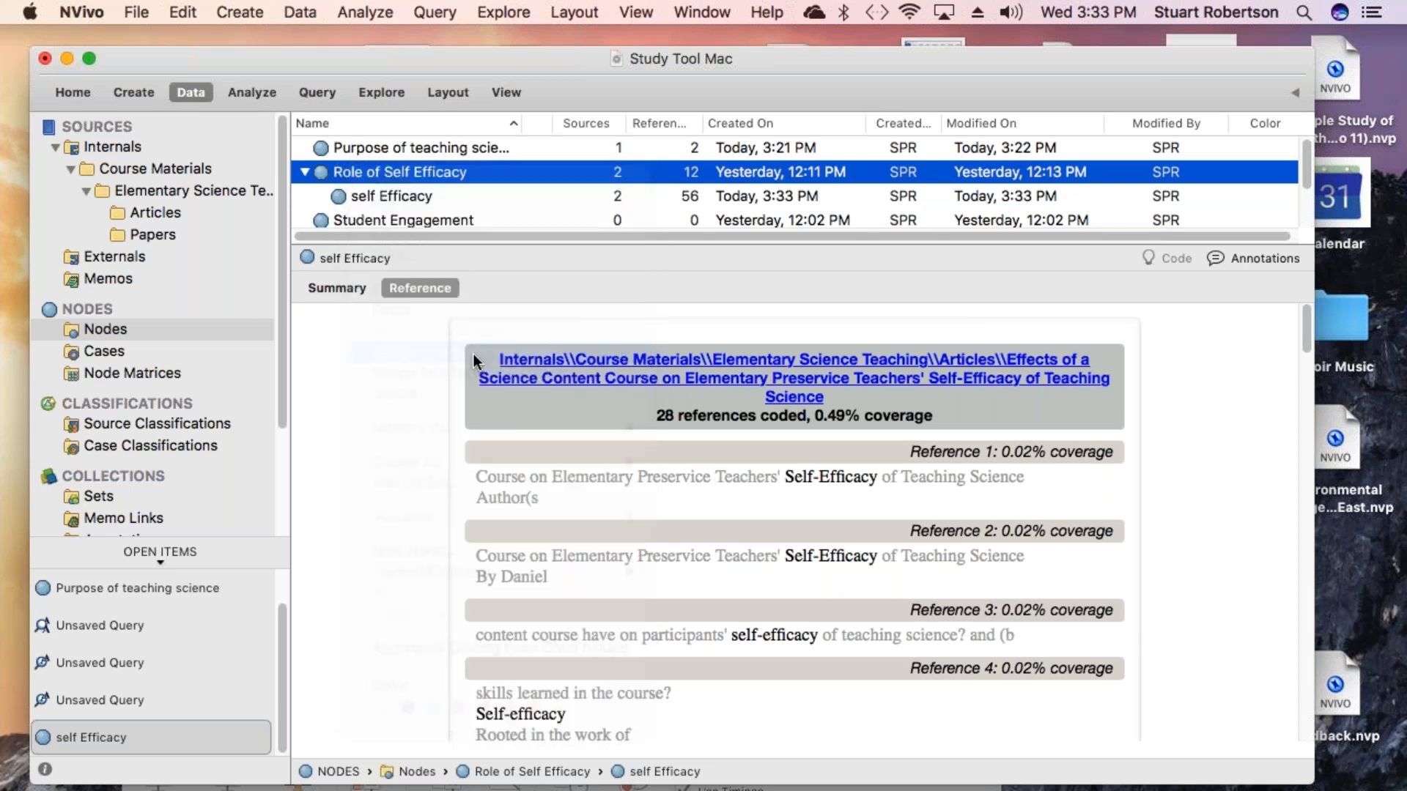
click(811, 233)
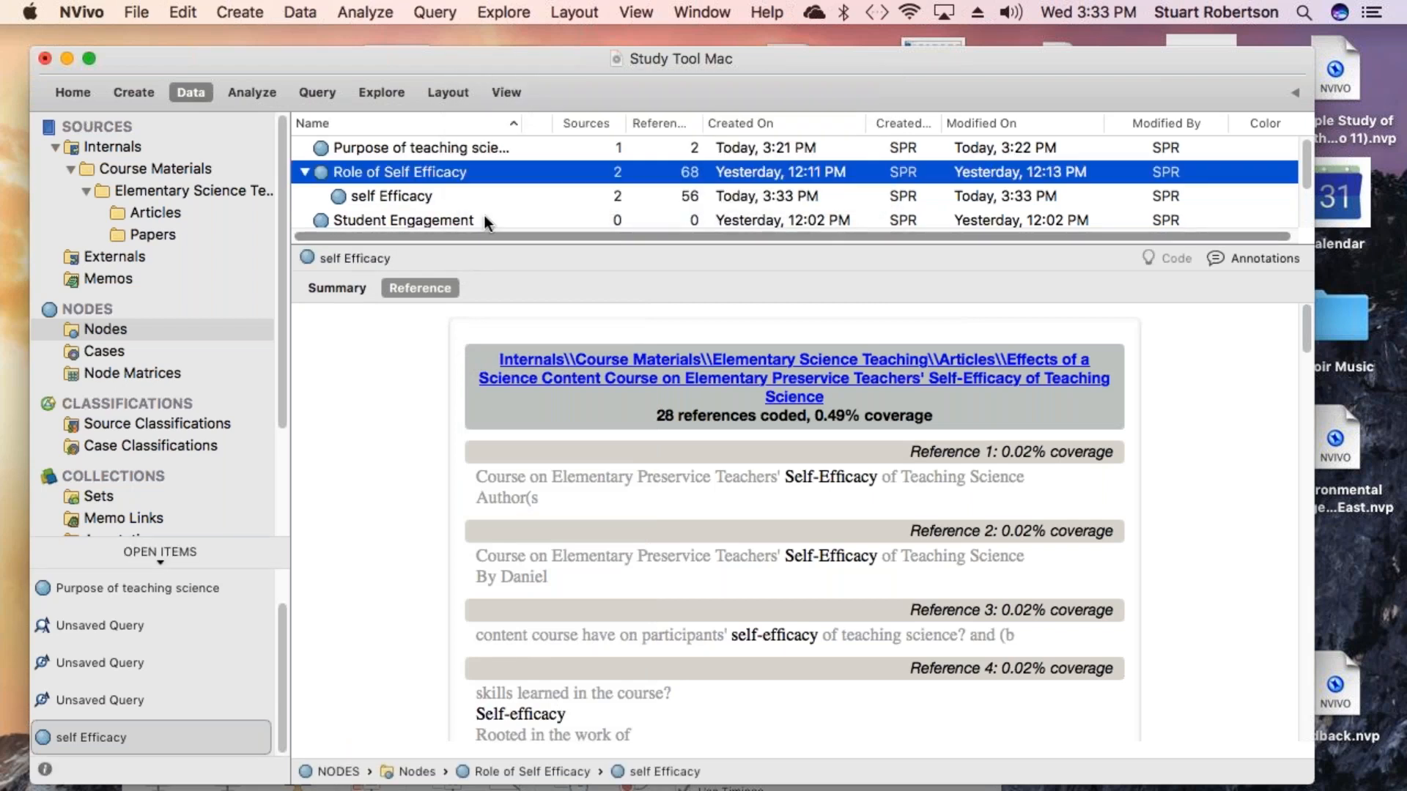
- Delete the self Efficacy child node
right_click(356, 201)
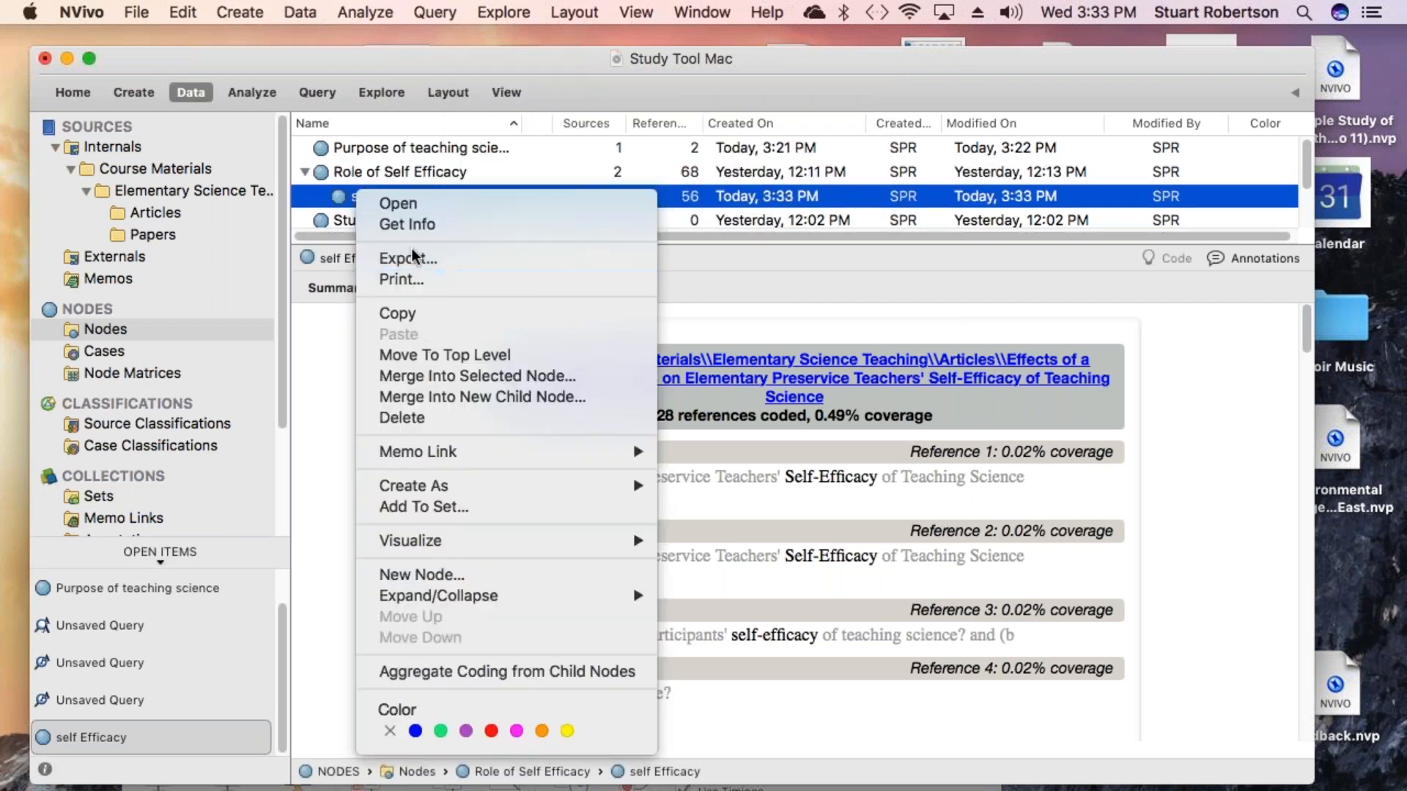
click(429, 419)
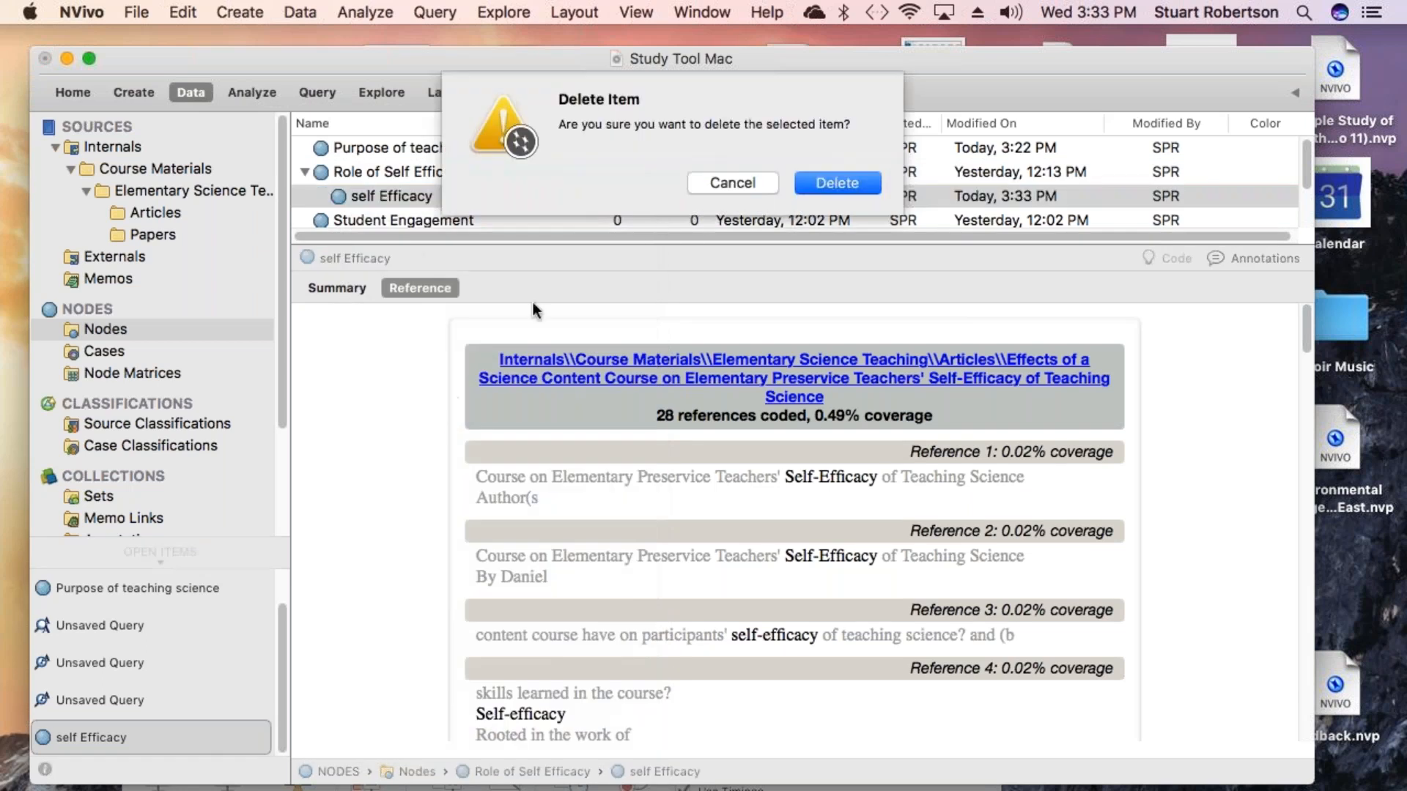
click(826, 186)
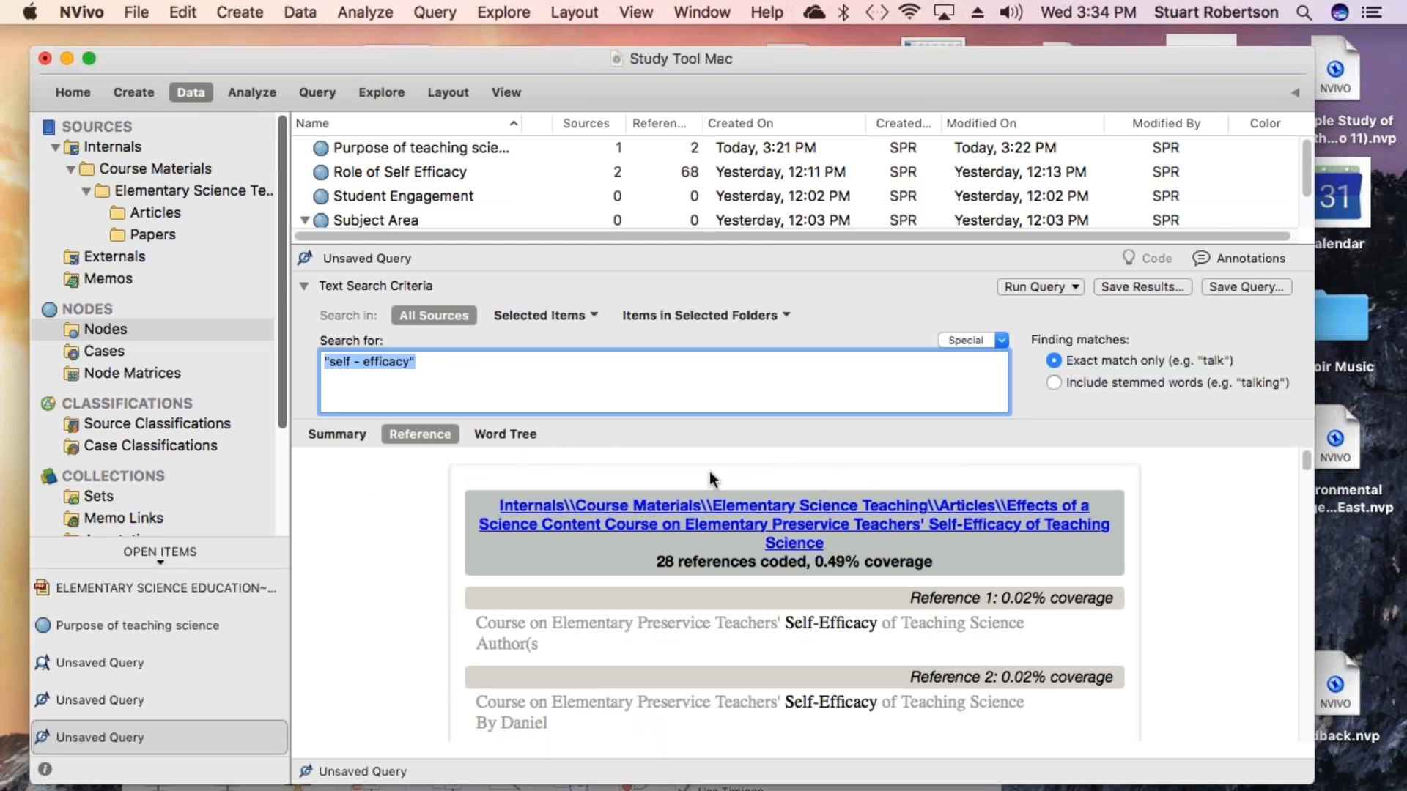
- Save the query results again as a new node located under Subject Area's Science node
click(1140, 288)
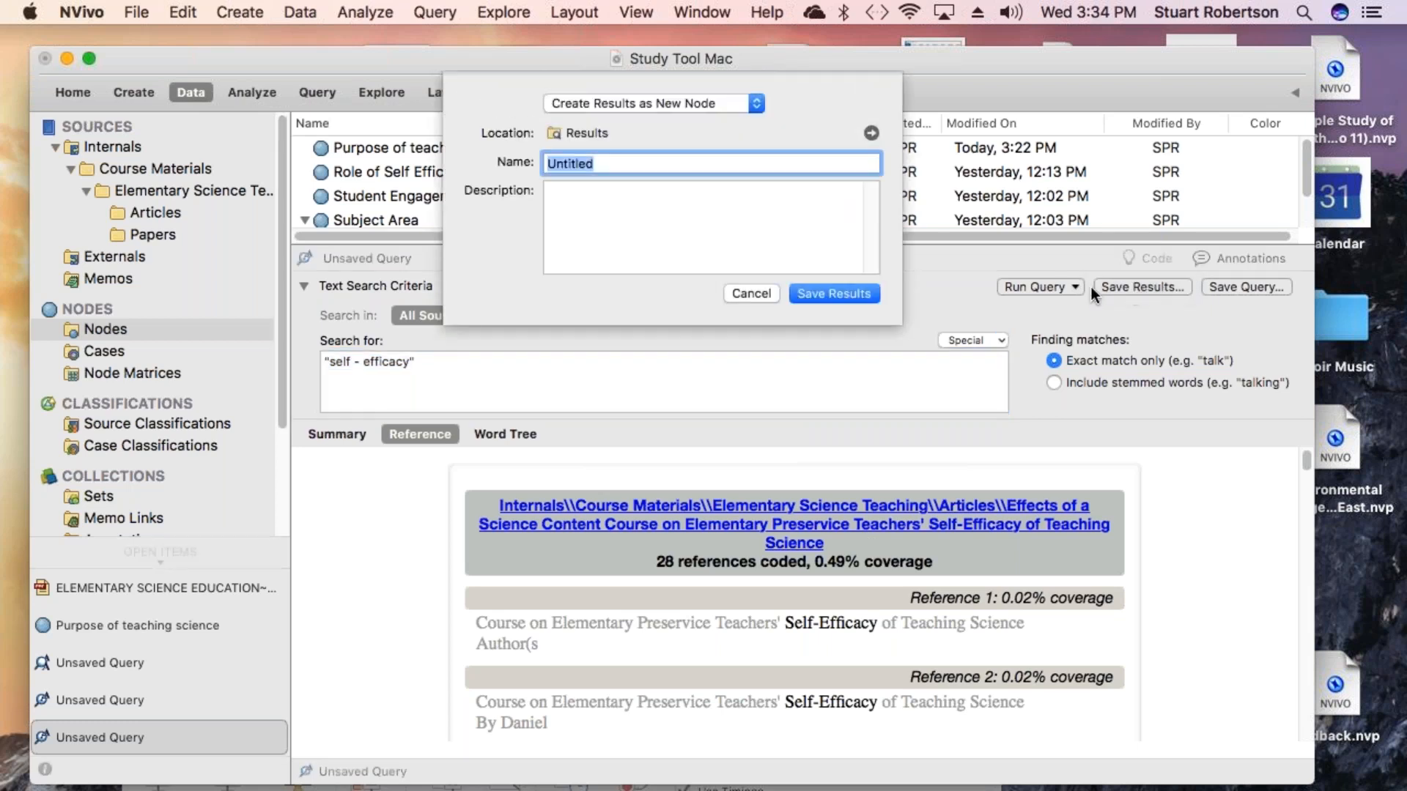
click(758, 104)
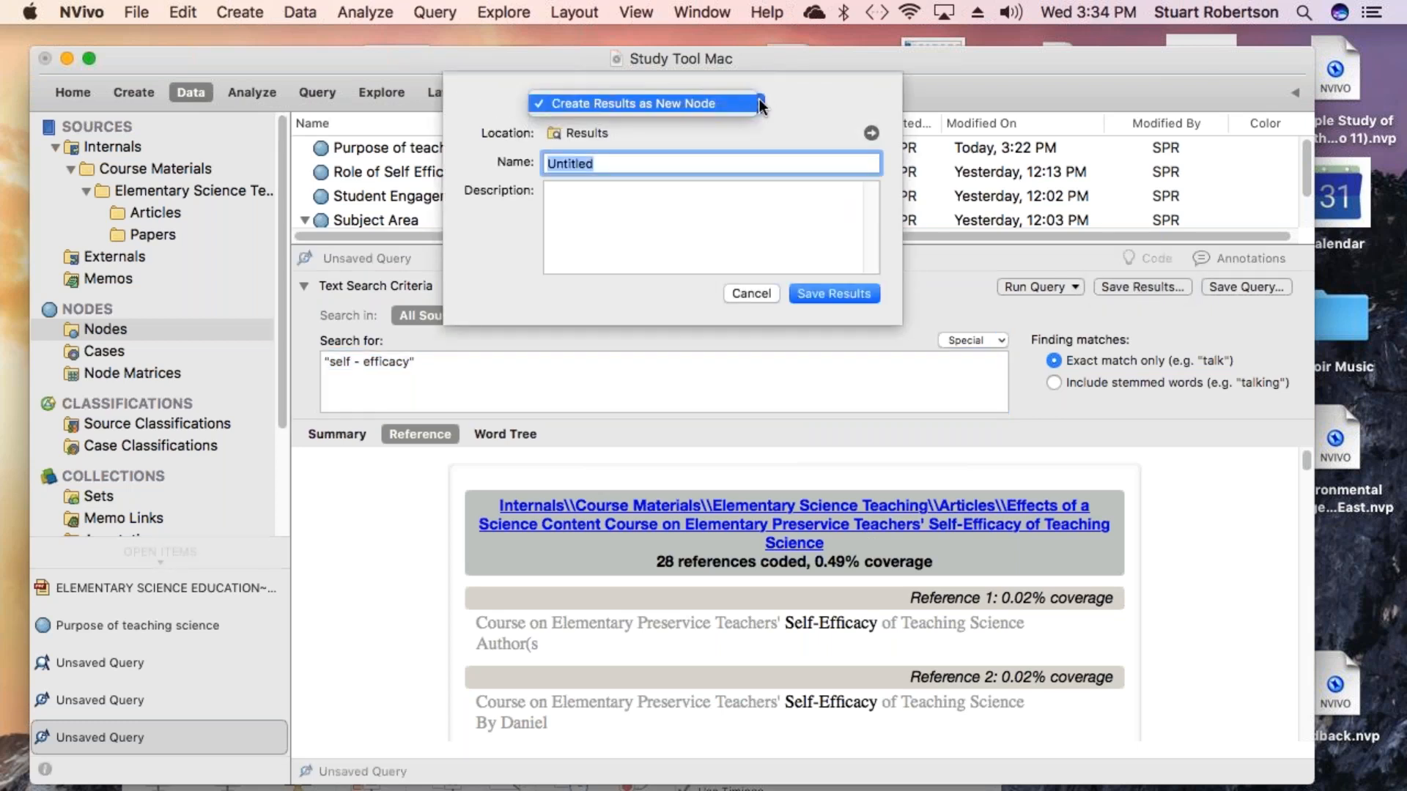
click(758, 104)
click(758, 105)
click(797, 94)
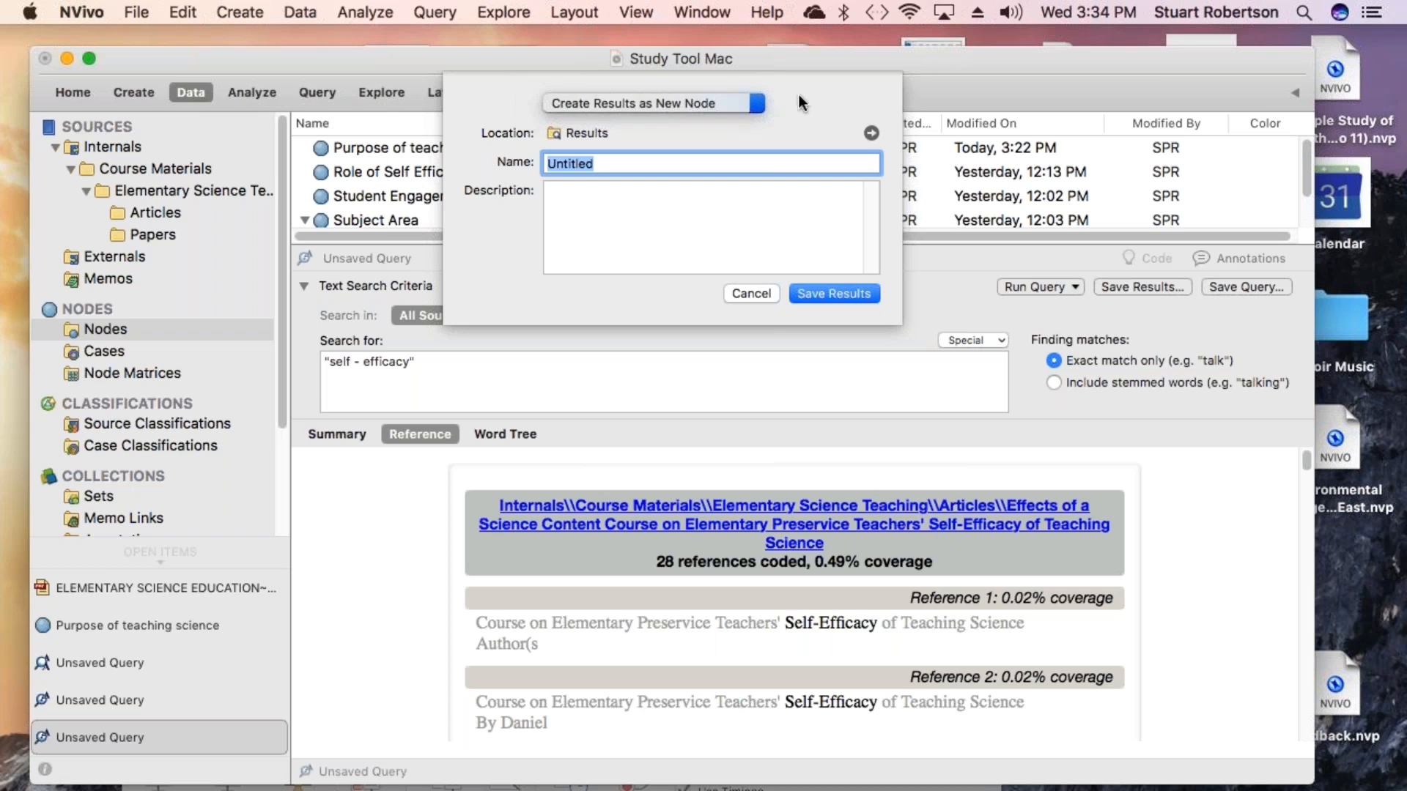
click(872, 134)
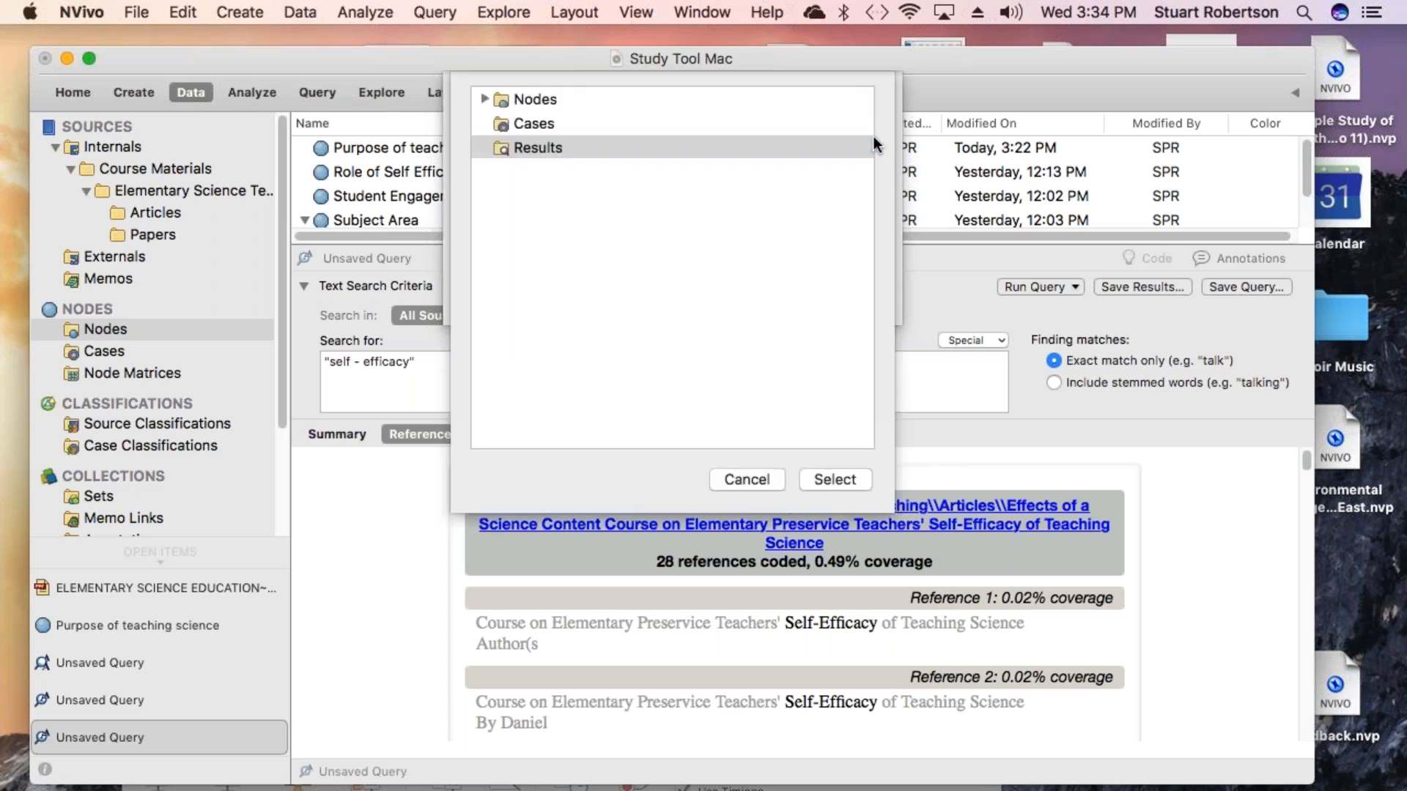
click(506, 103)
click(483, 99)
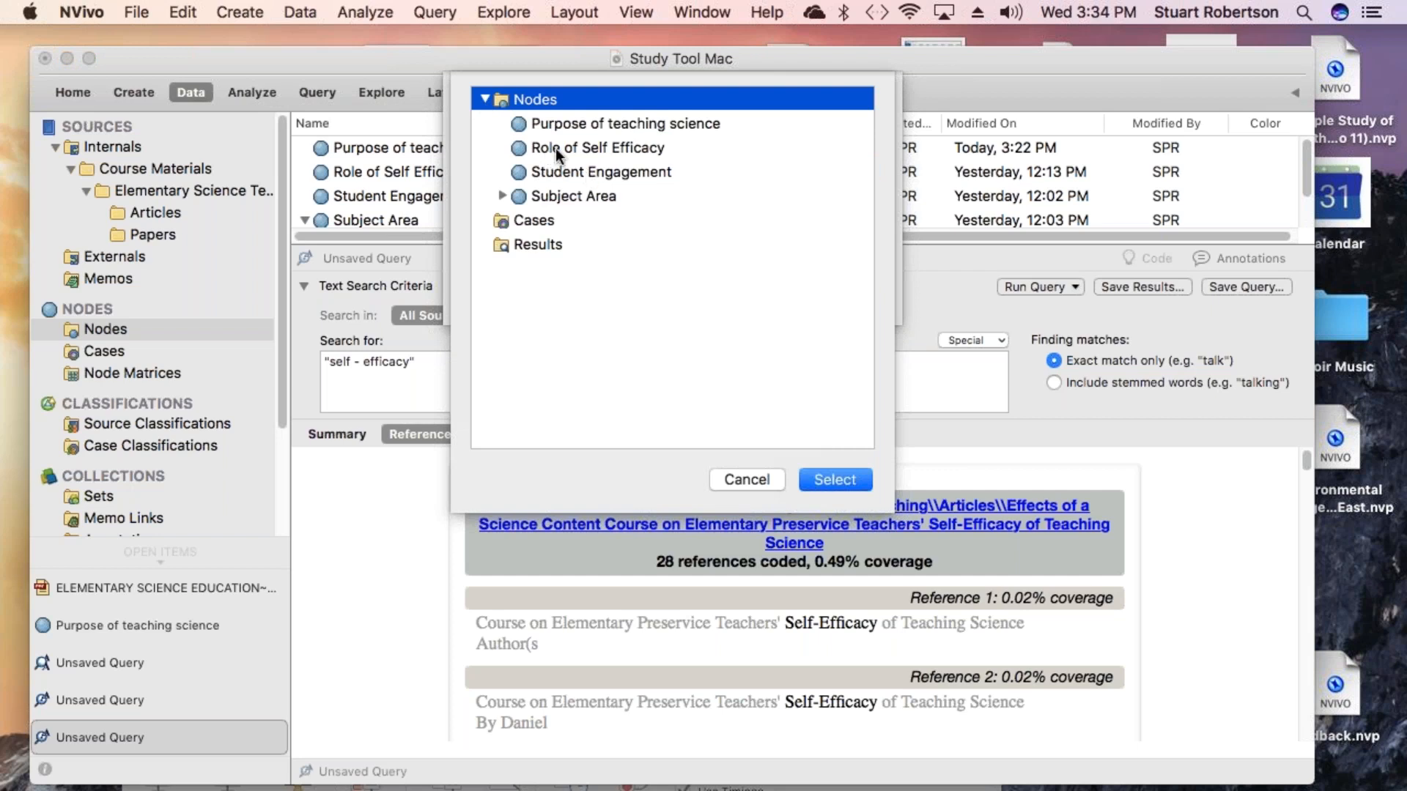
click(502, 195)
click(560, 249)
click(812, 481)
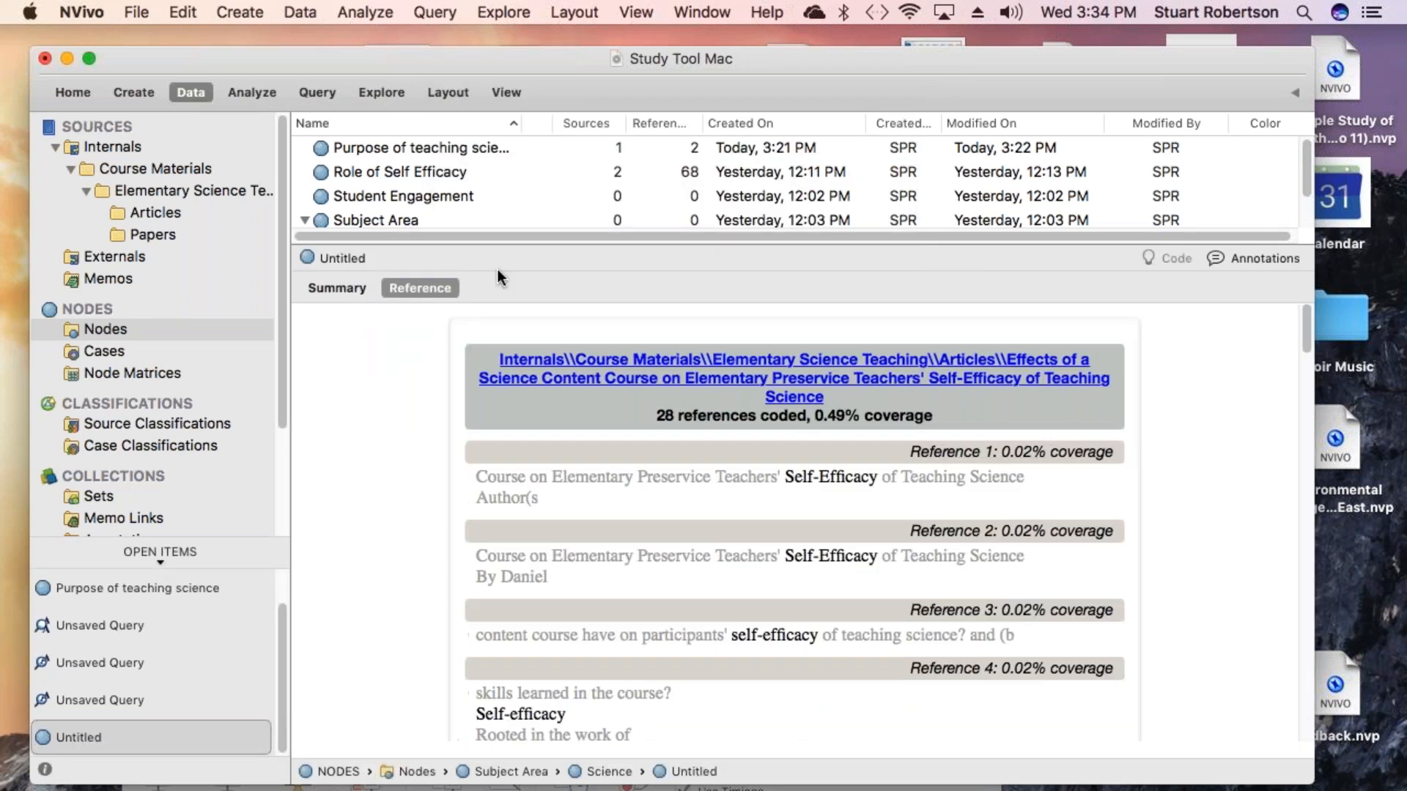
- Copy the Untitled results node and merge it into its parent Science node
drag(509, 242, 509, 343)
click(322, 268)
right_click(361, 289)
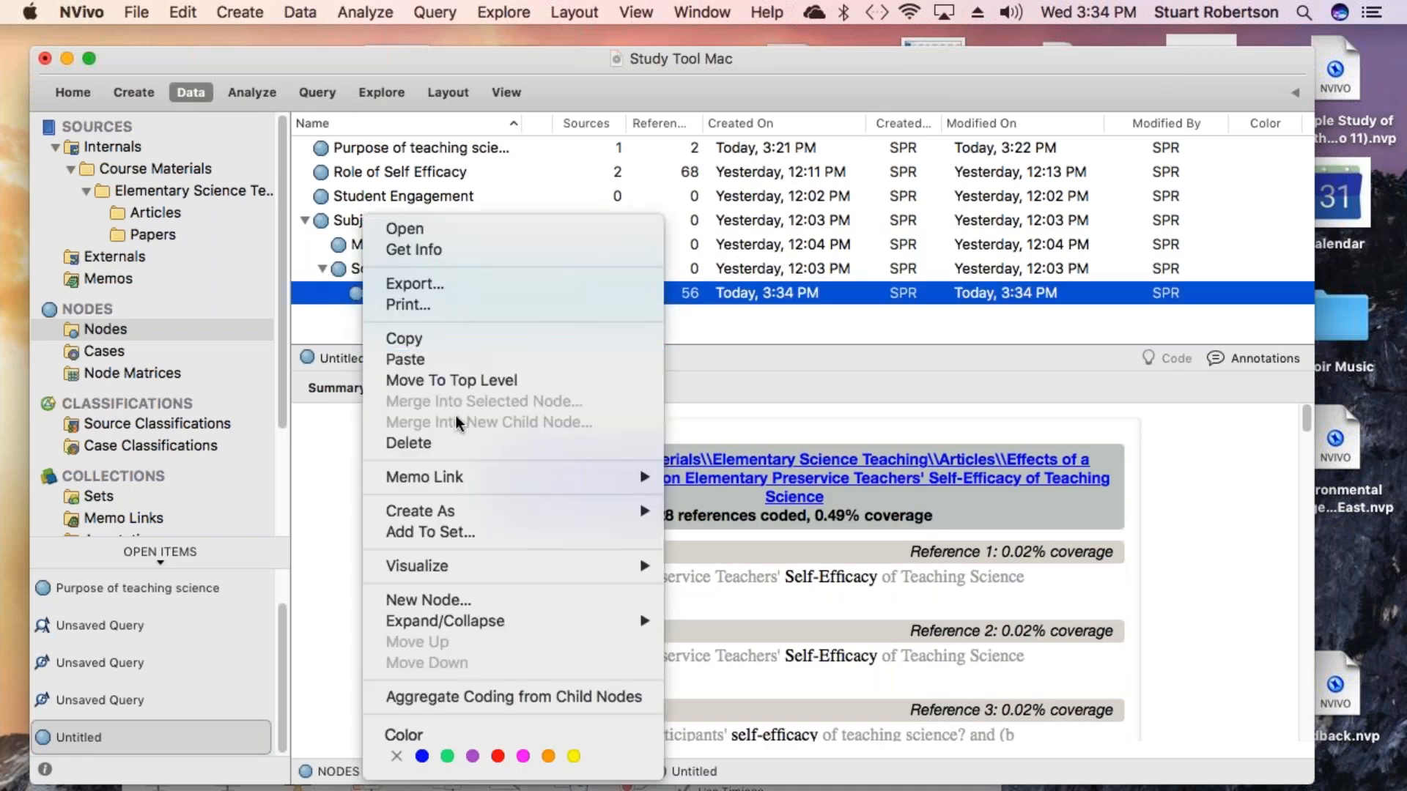
click(425, 340)
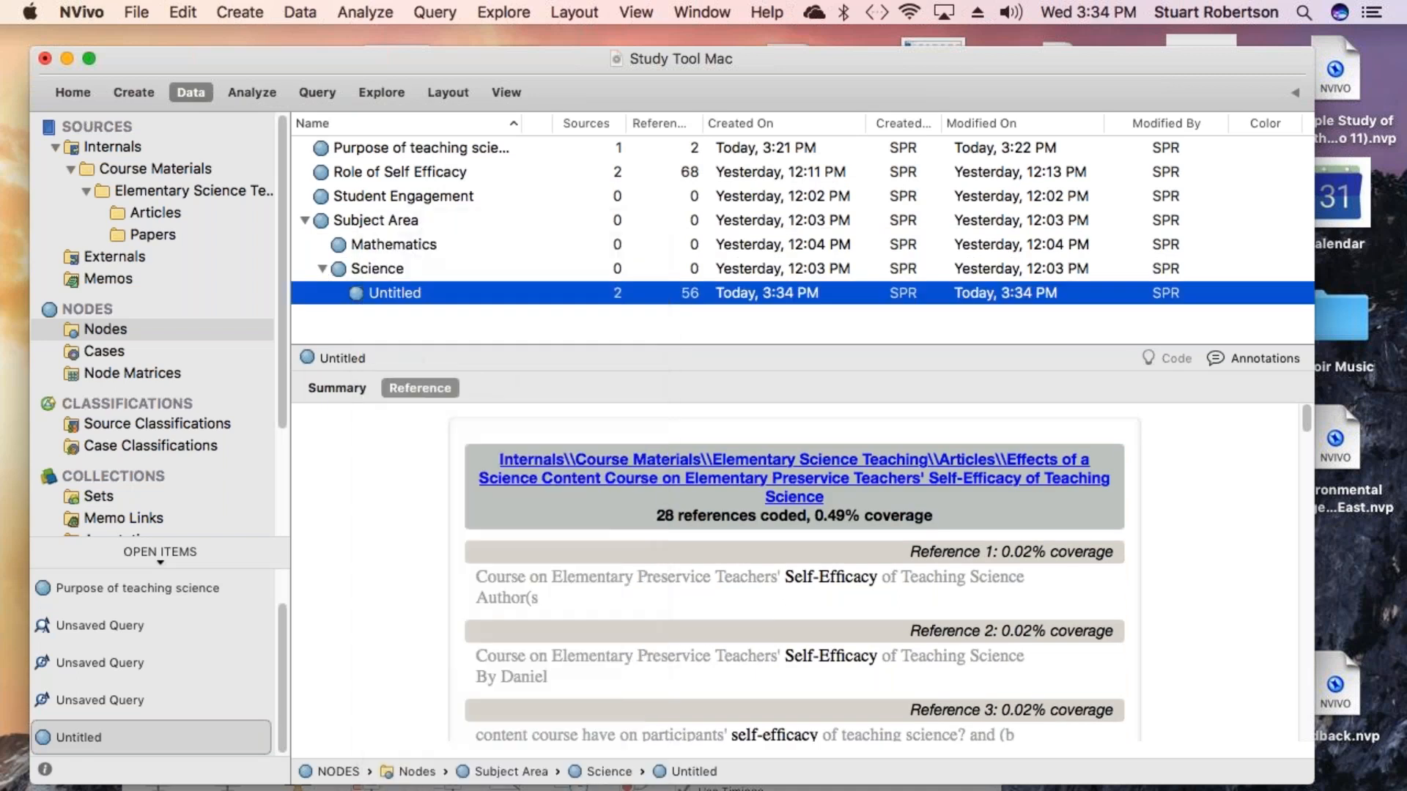
right_click(370, 266)
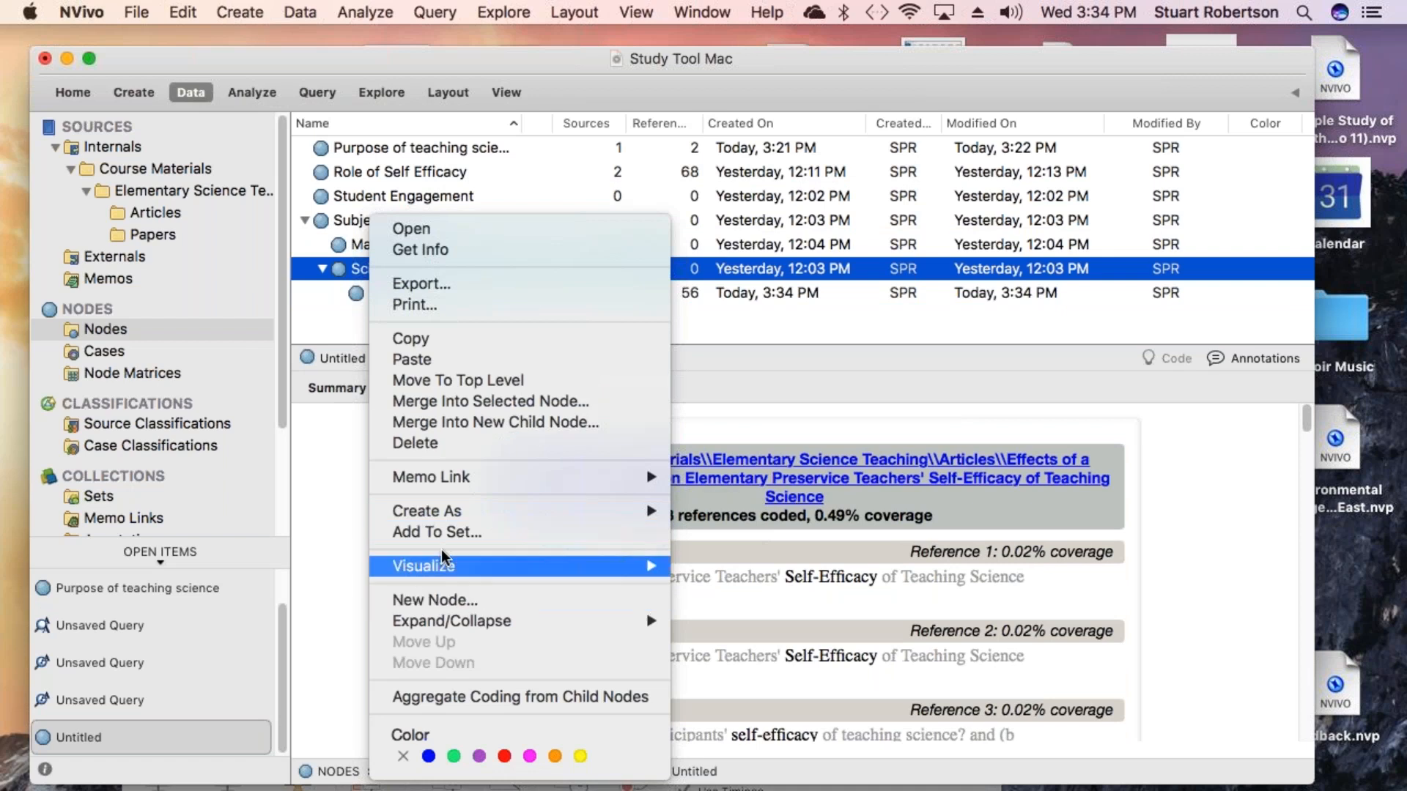
click(453, 403)
click(818, 234)
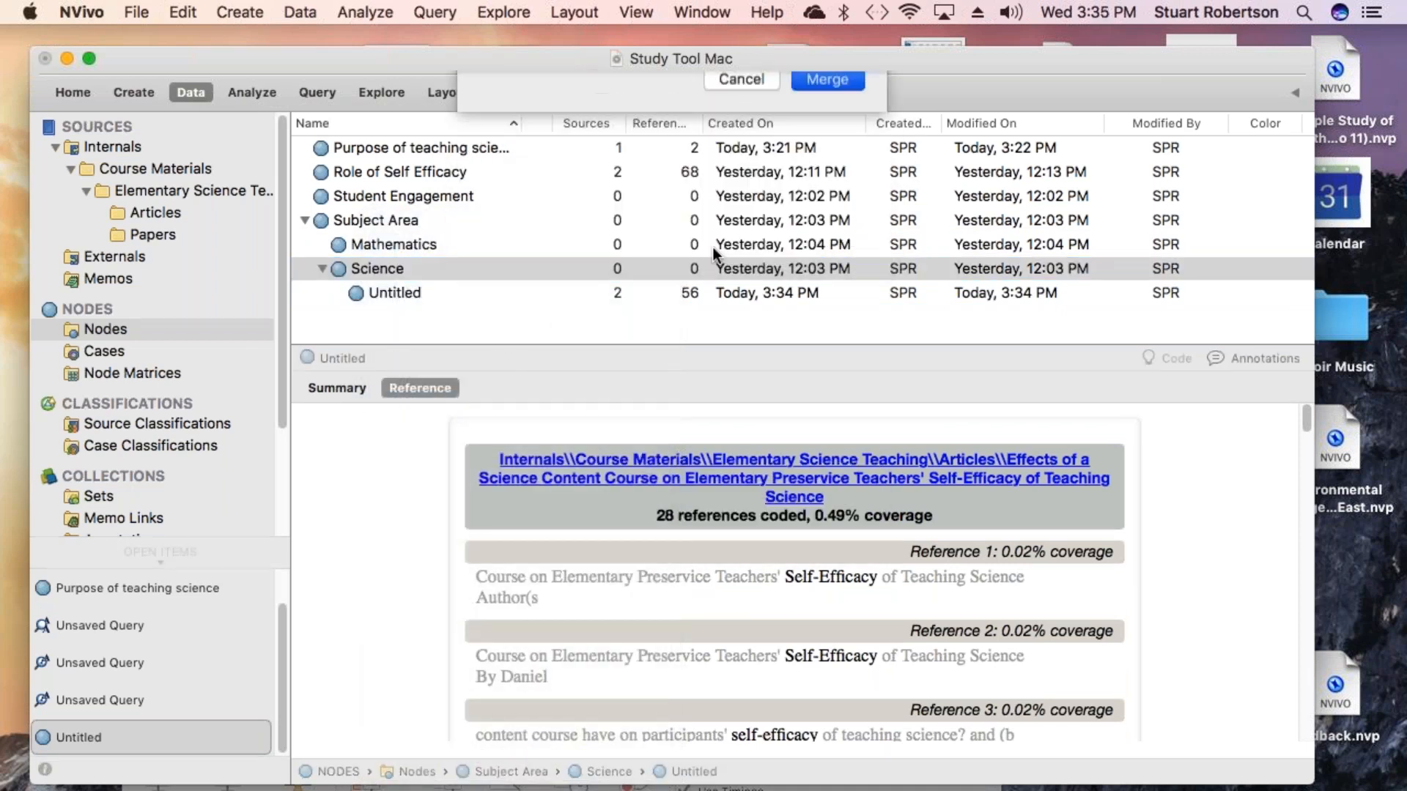
- Delete the Untitled child node under Science
right_click(353, 294)
mouse_move(405, 579)
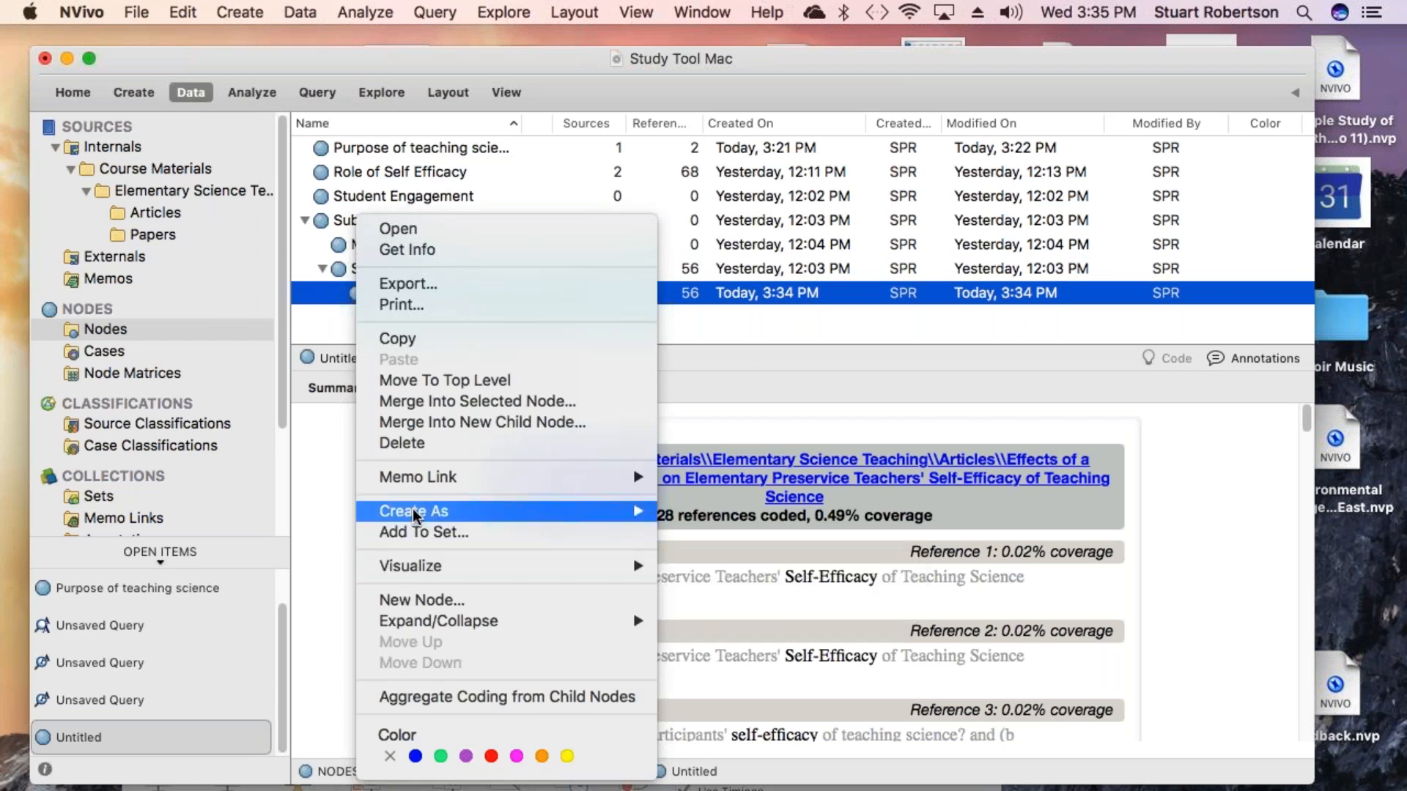
click(400, 442)
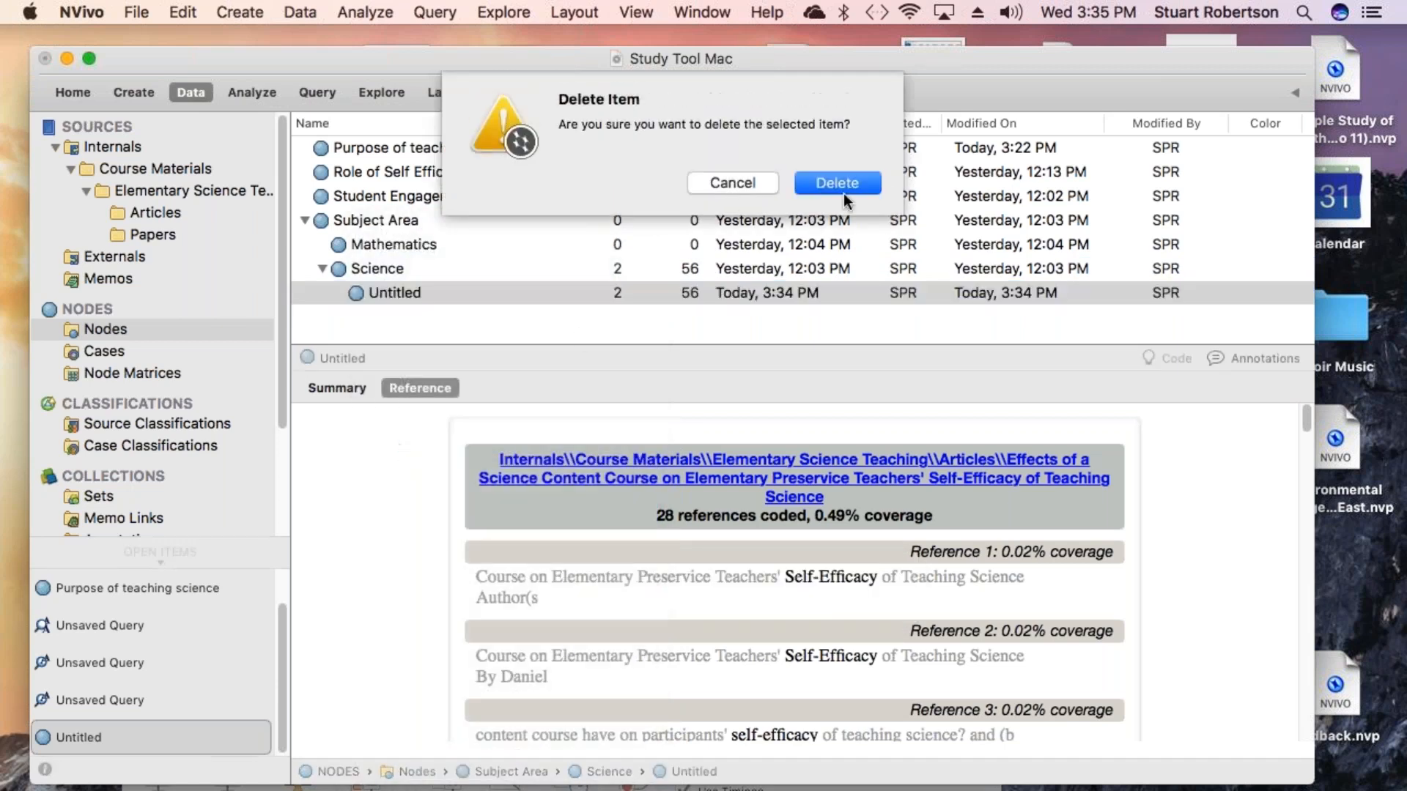
click(851, 184)
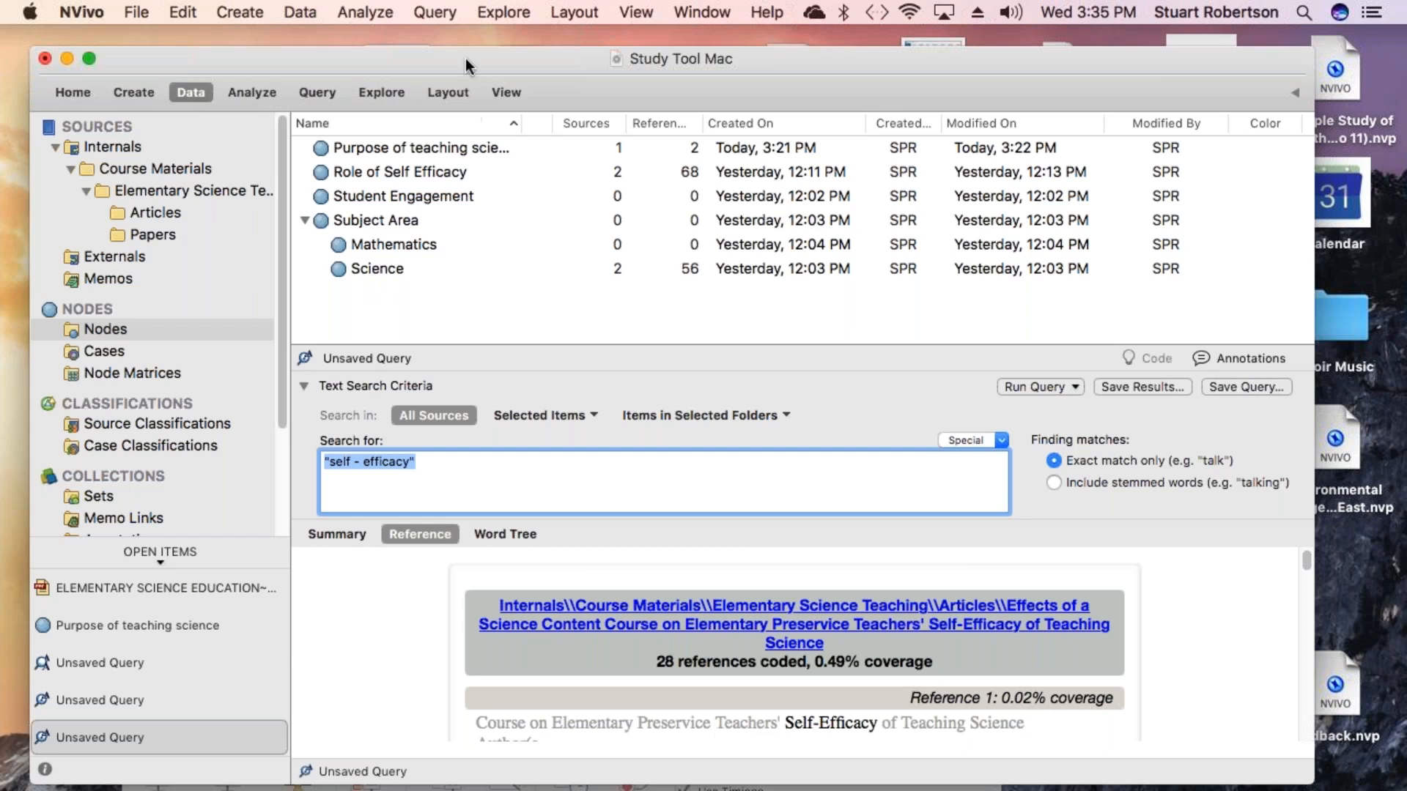
- Start a new Coding query
click(428, 13)
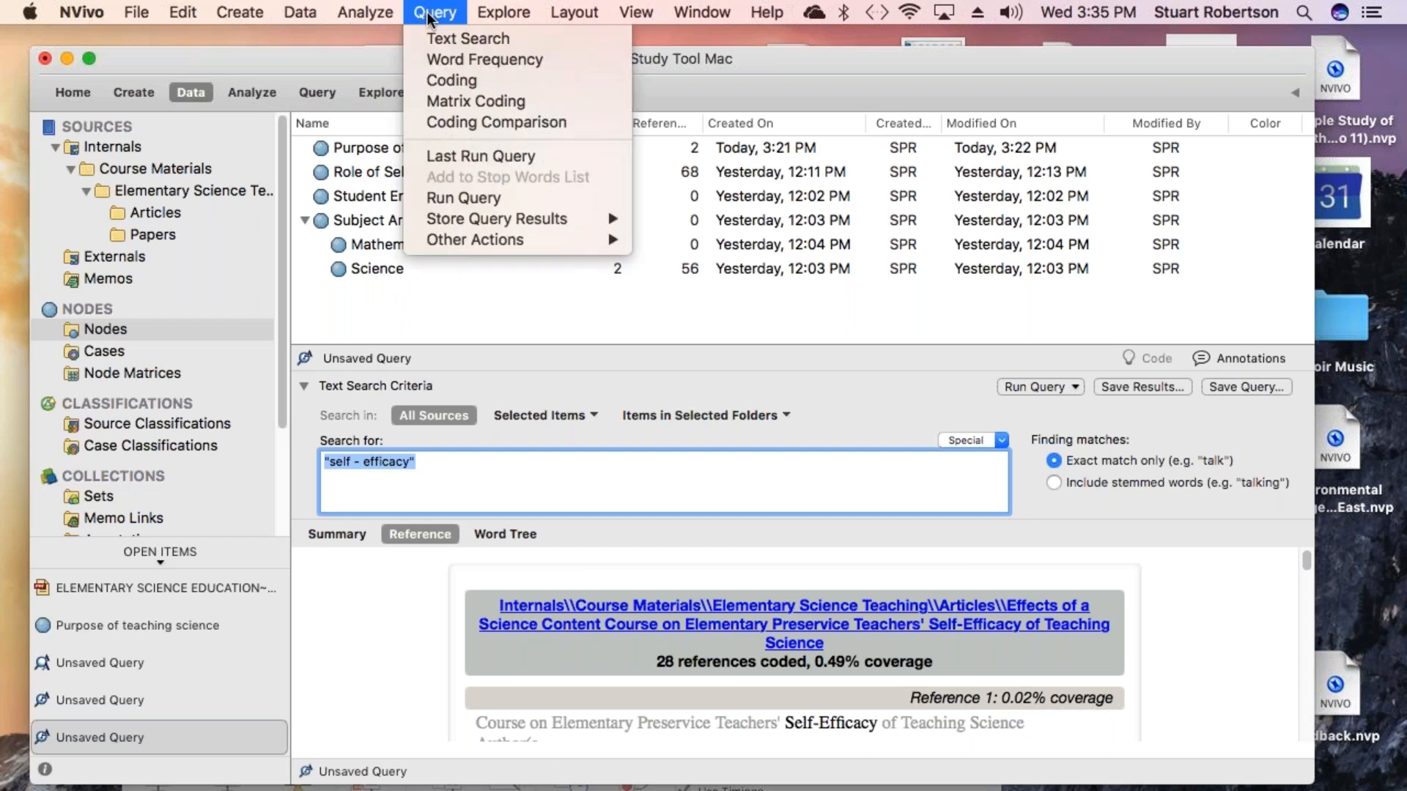
click(463, 82)
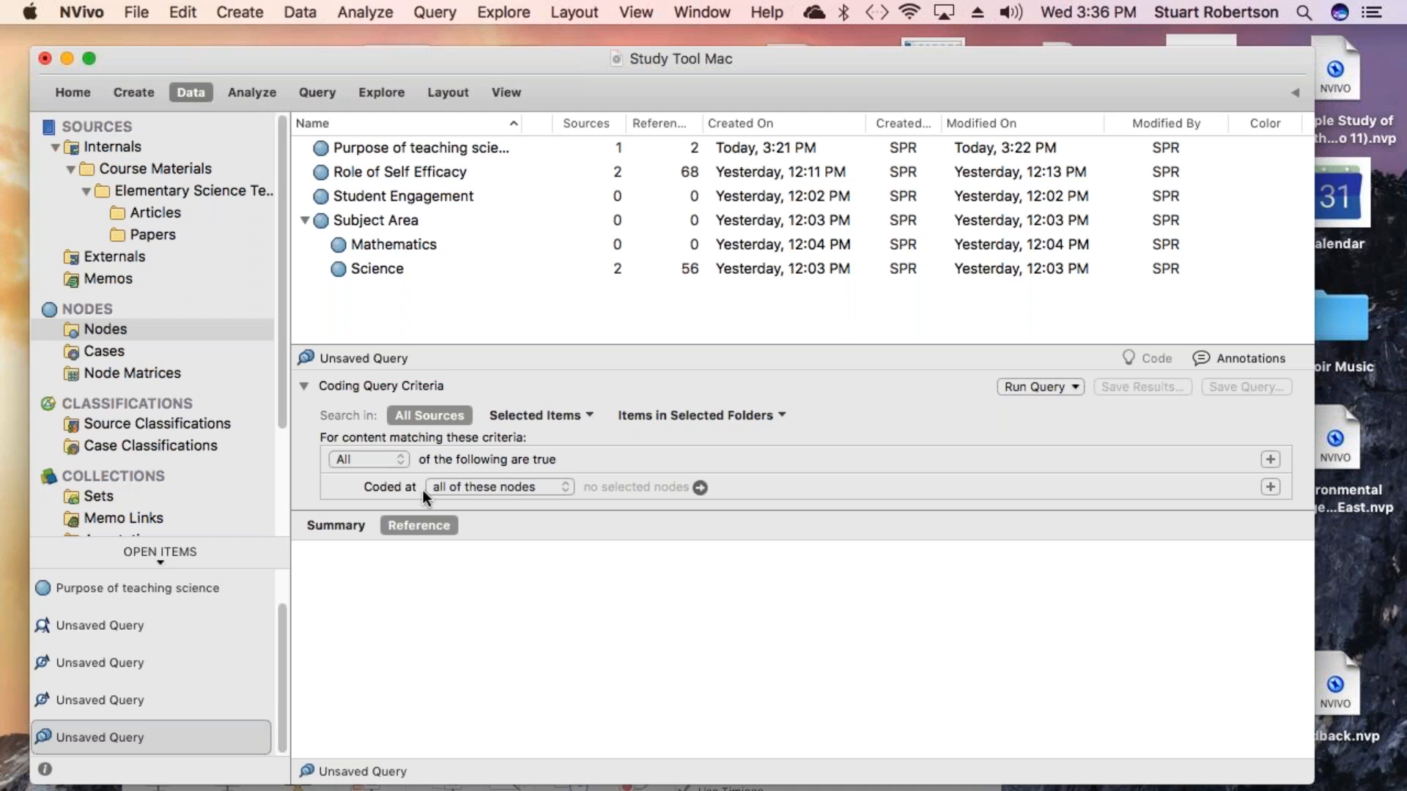
- Set the coding query criterion to content coded at all of the Role of Self Efficacy and Science nodes
click(561, 490)
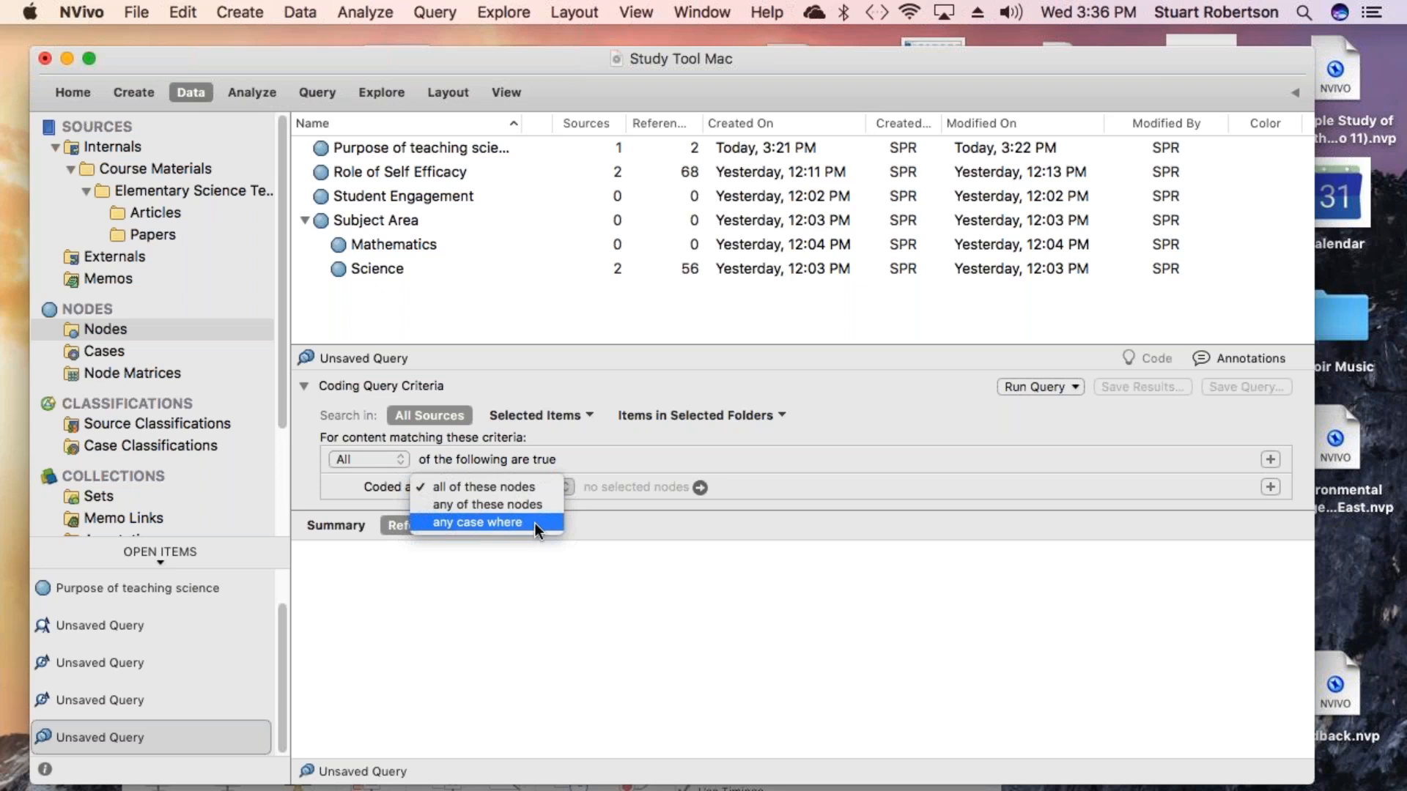
click(537, 487)
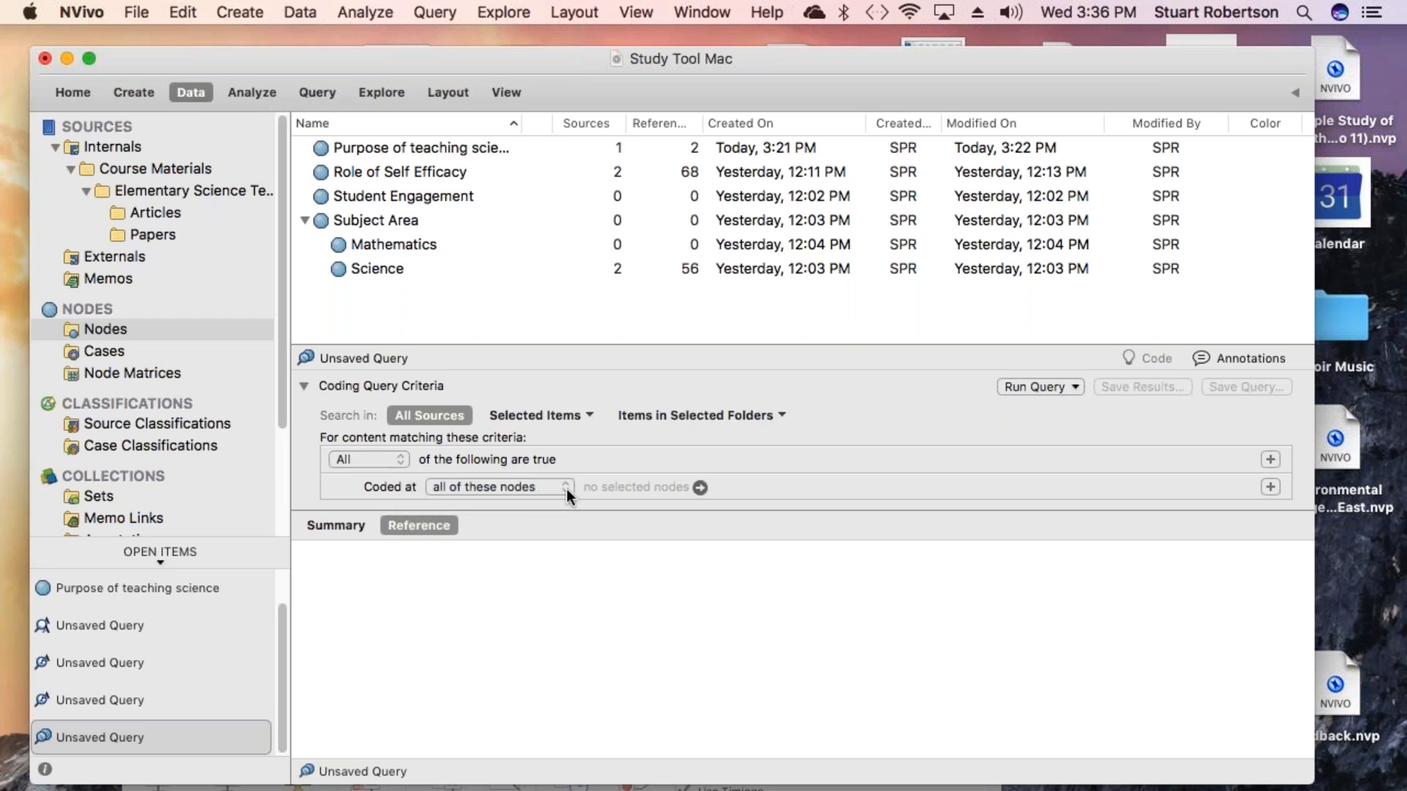
click(700, 487)
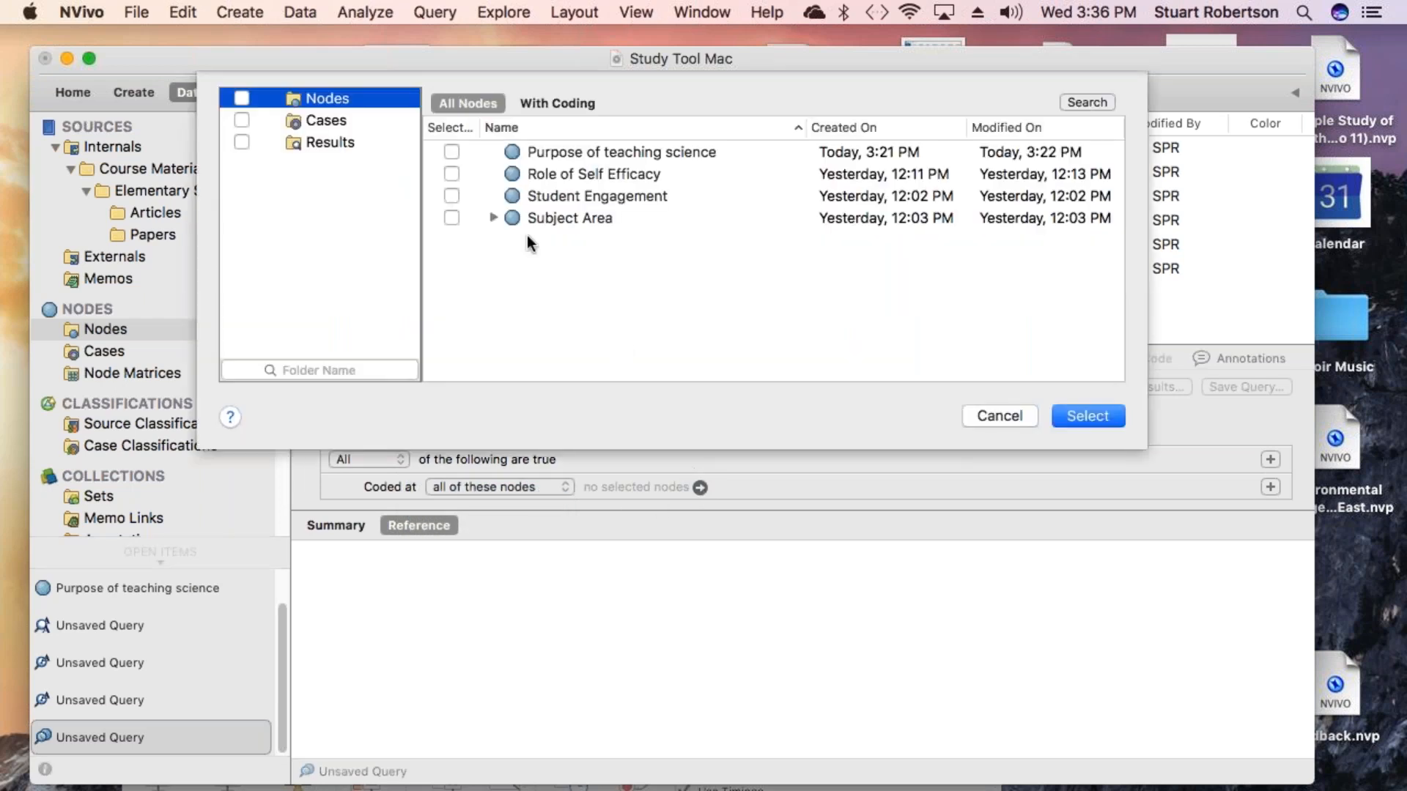
click(451, 174)
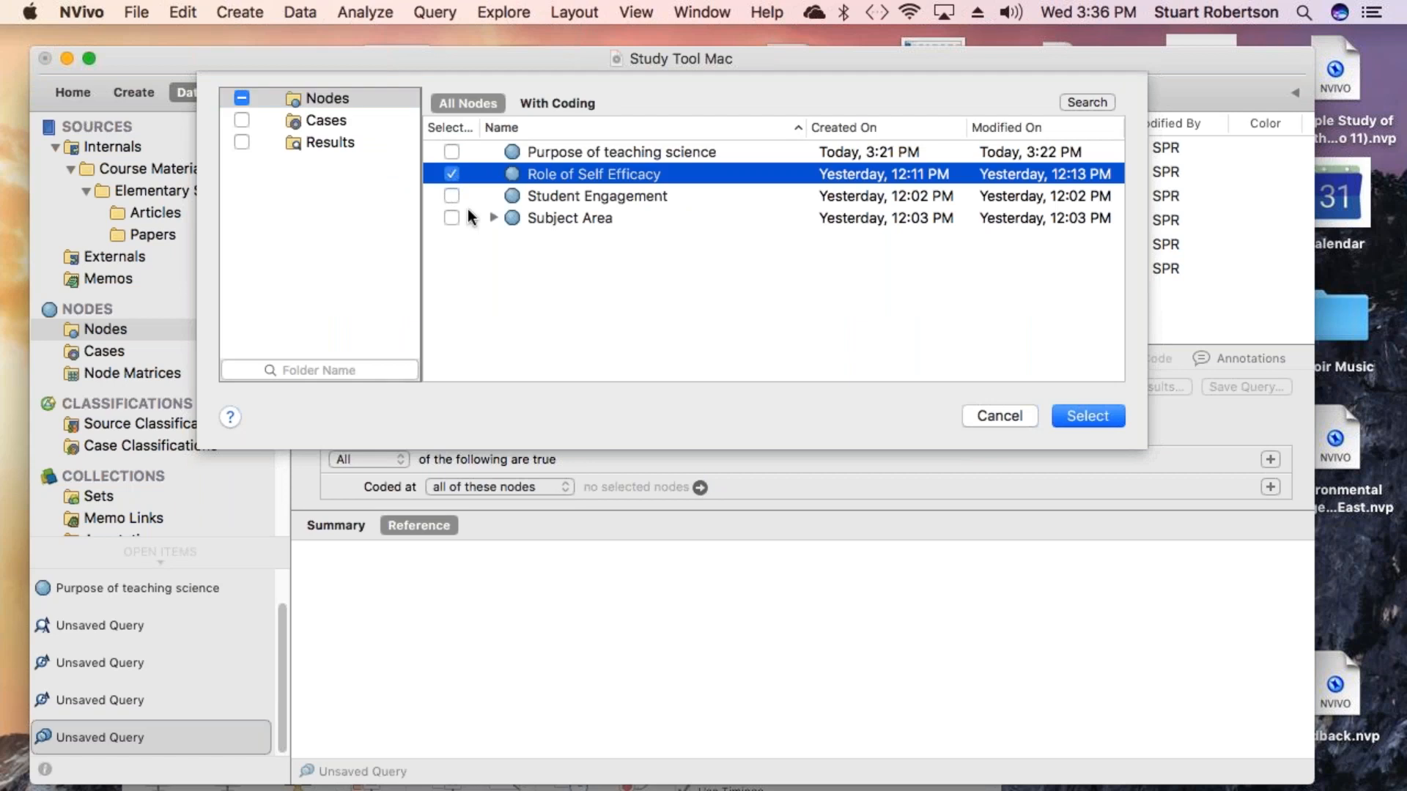
click(492, 218)
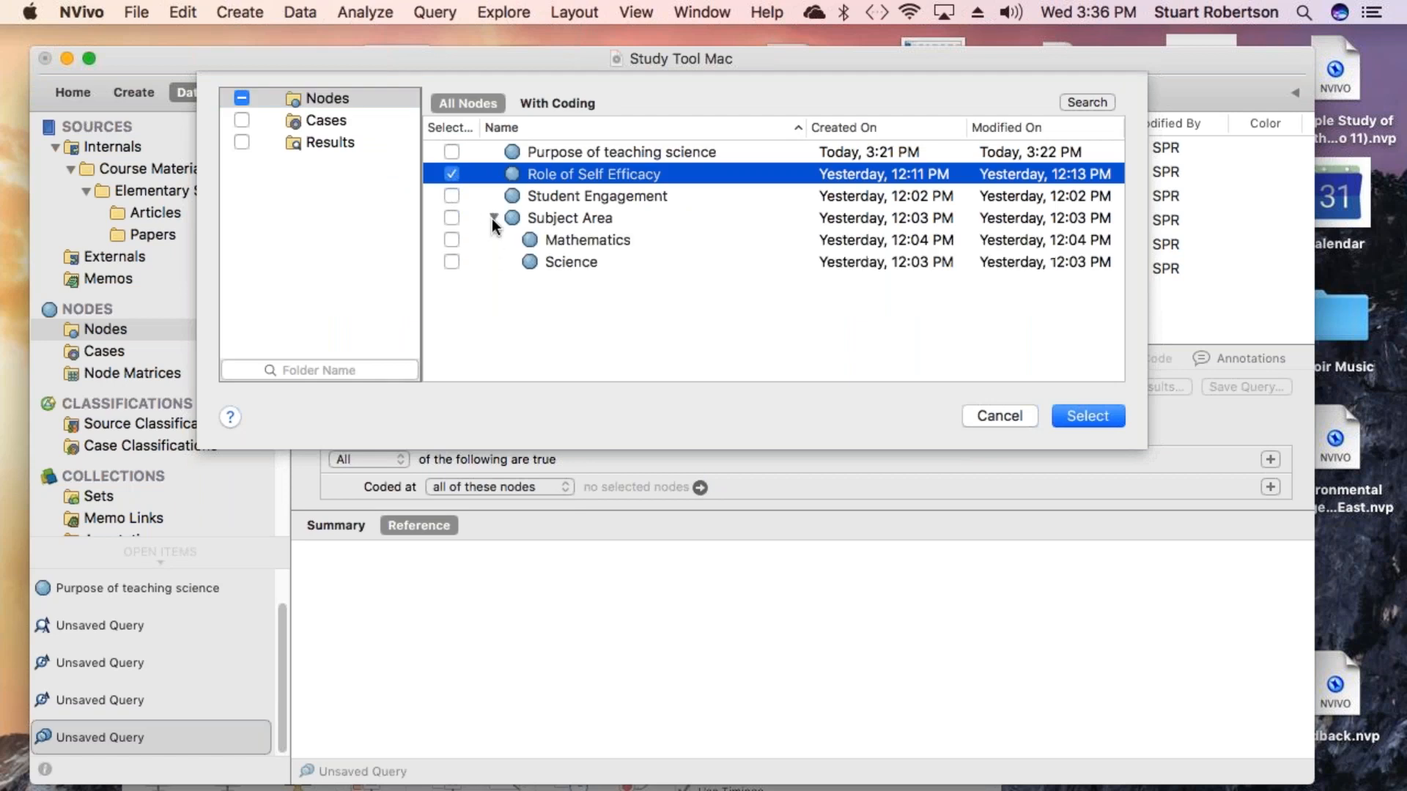
click(450, 261)
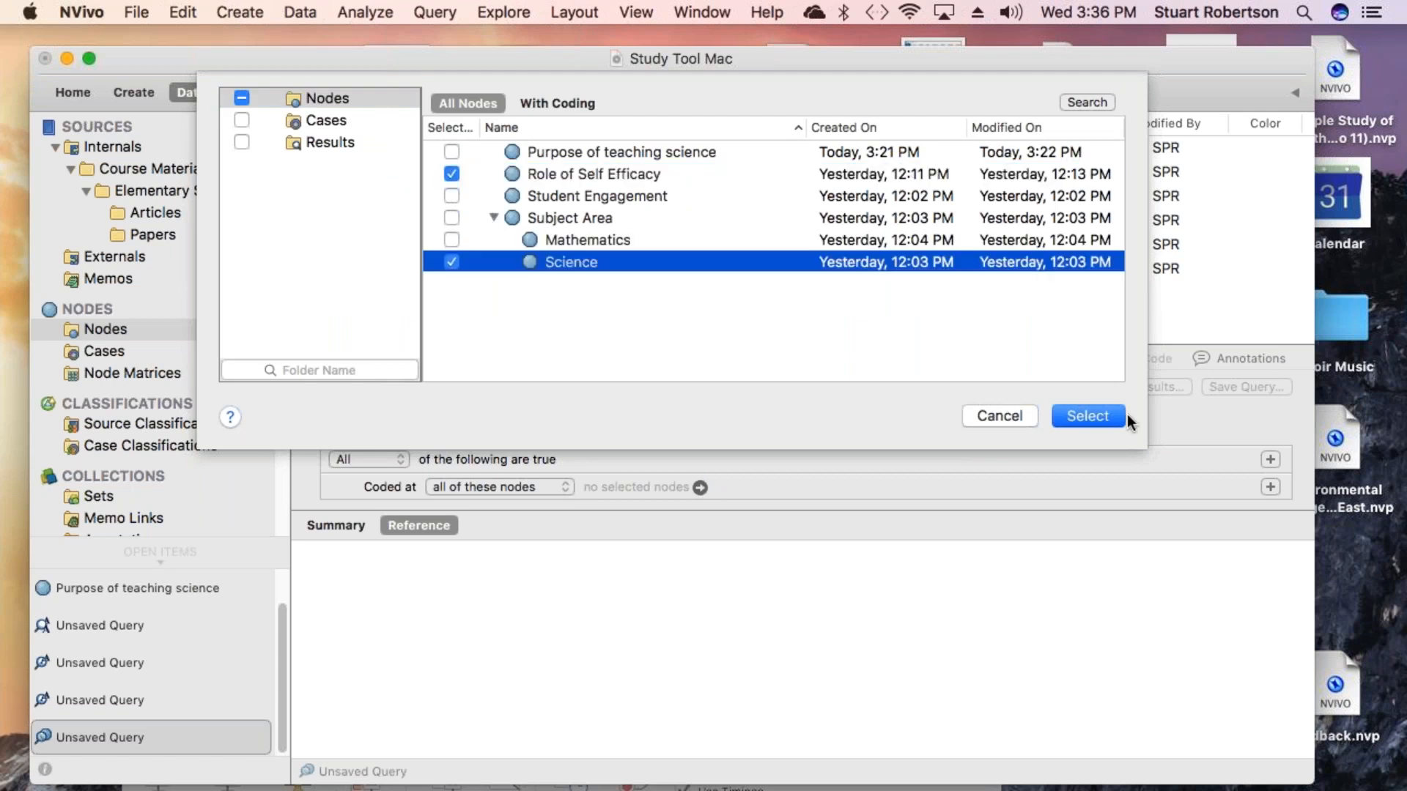
click(1094, 415)
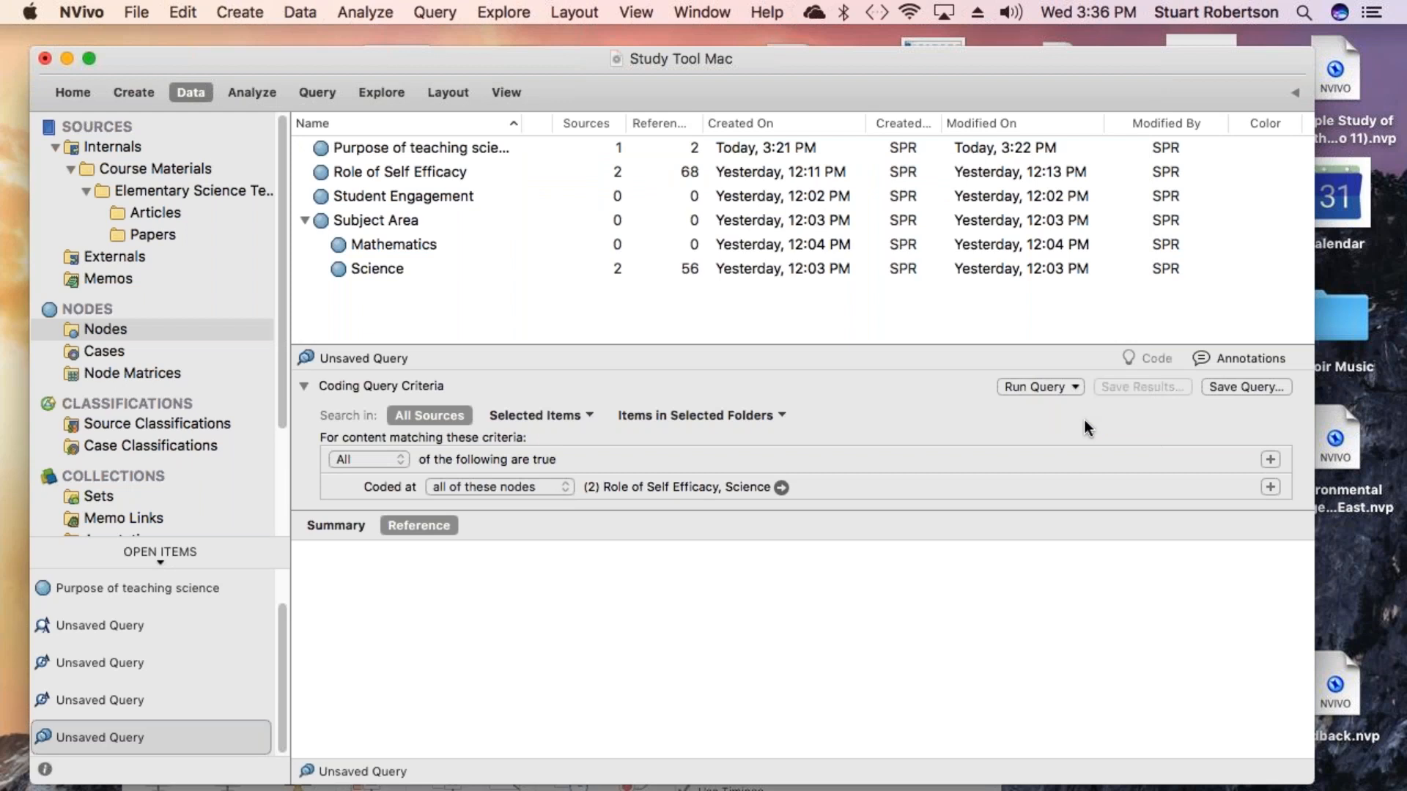
- Run the coding query and scroll through the matching references
click(1029, 386)
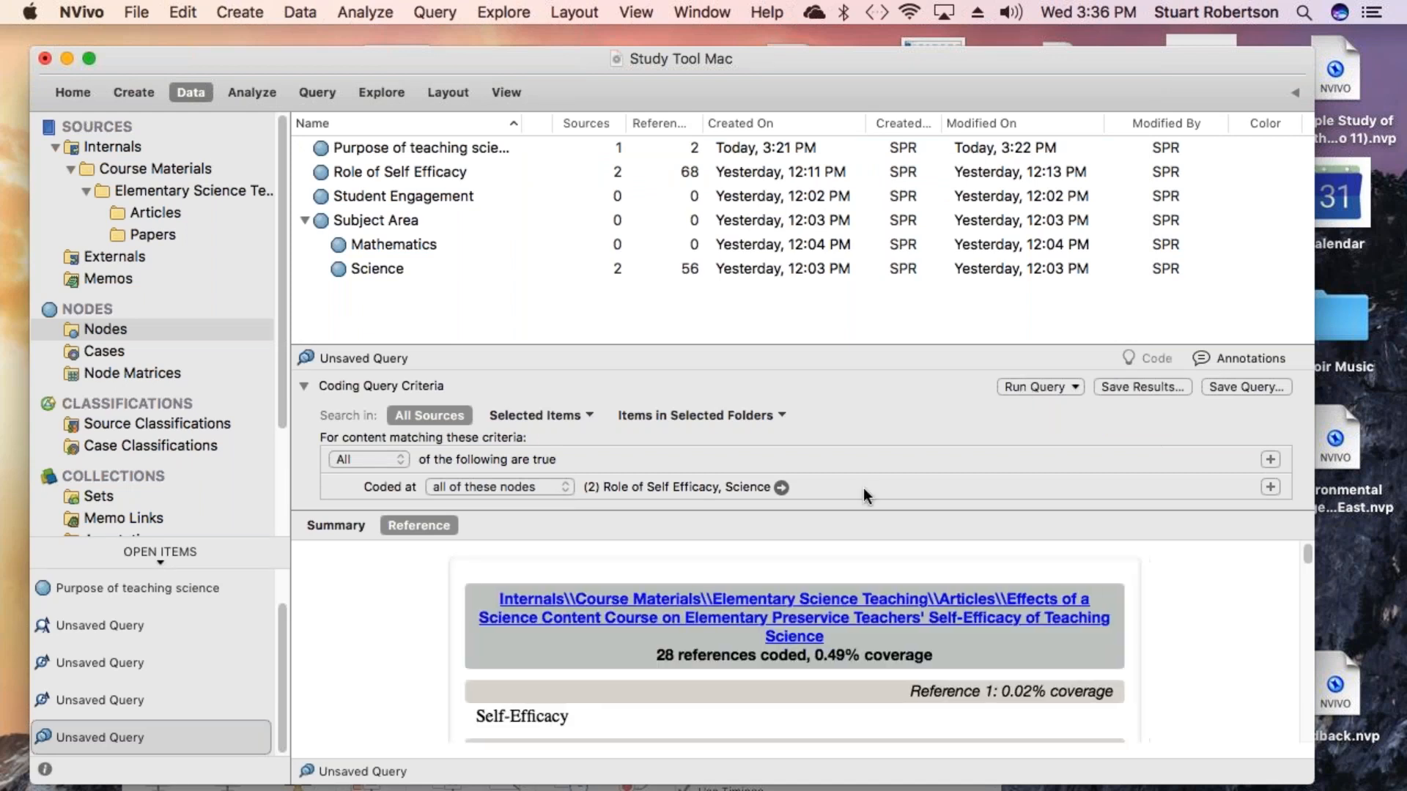
scroll(795, 645, down, 4)
scroll(838, 601, down, 10)
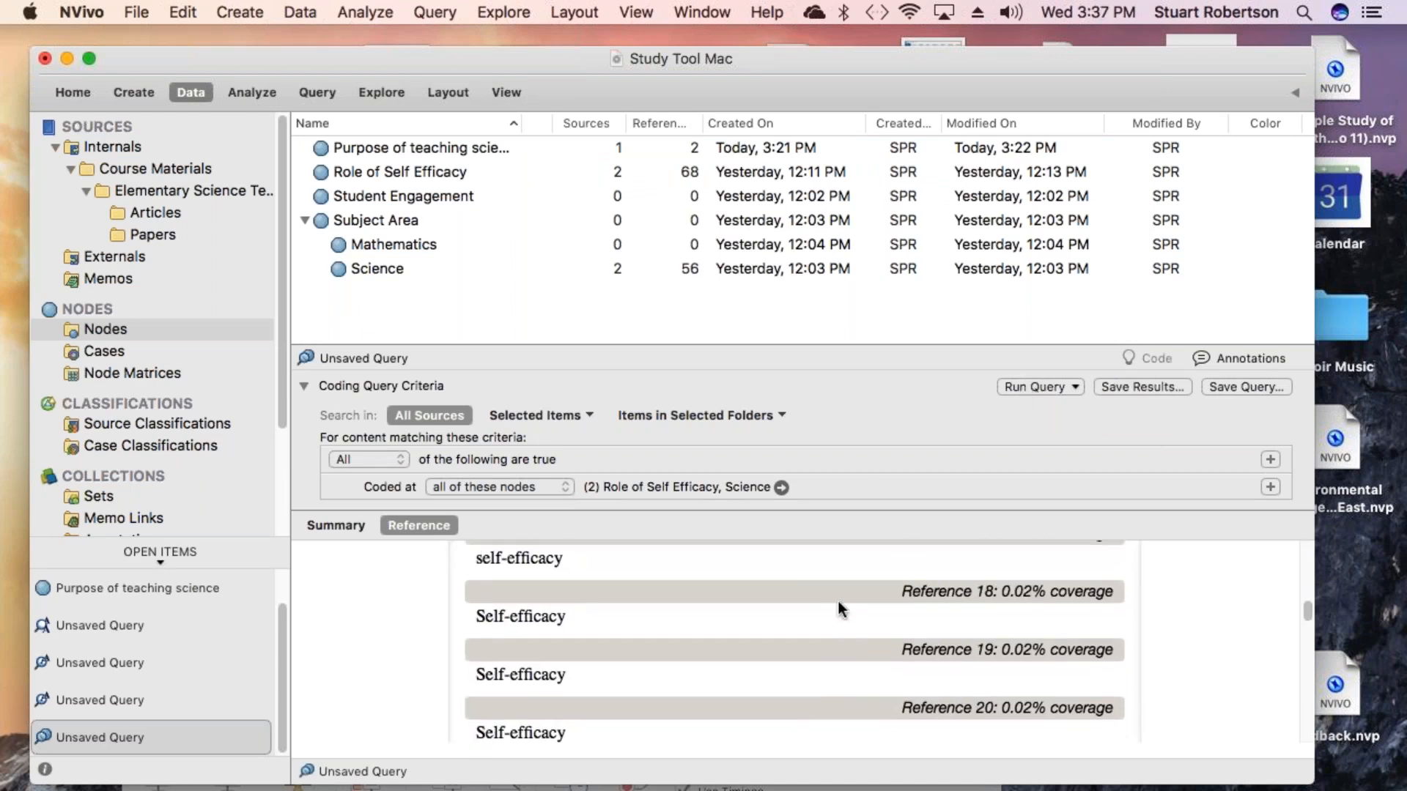
scroll(838, 601, up, 4)
scroll(837, 600, up, 4)
scroll(838, 599, down, 15)
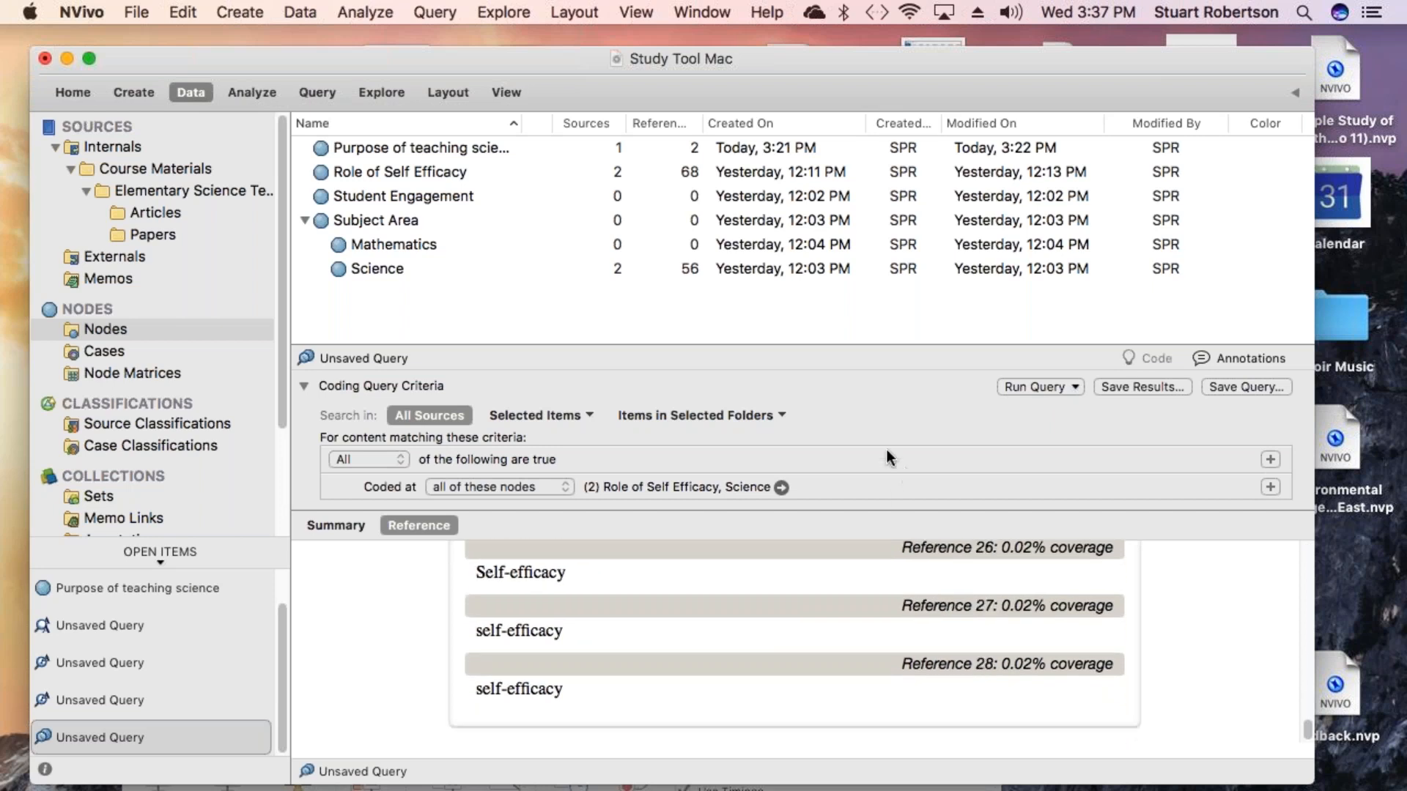
scroll(867, 581, up, 10)
scroll(868, 582, down, 10)
scroll(868, 582, up, 10)
scroll(868, 582, up, 10)
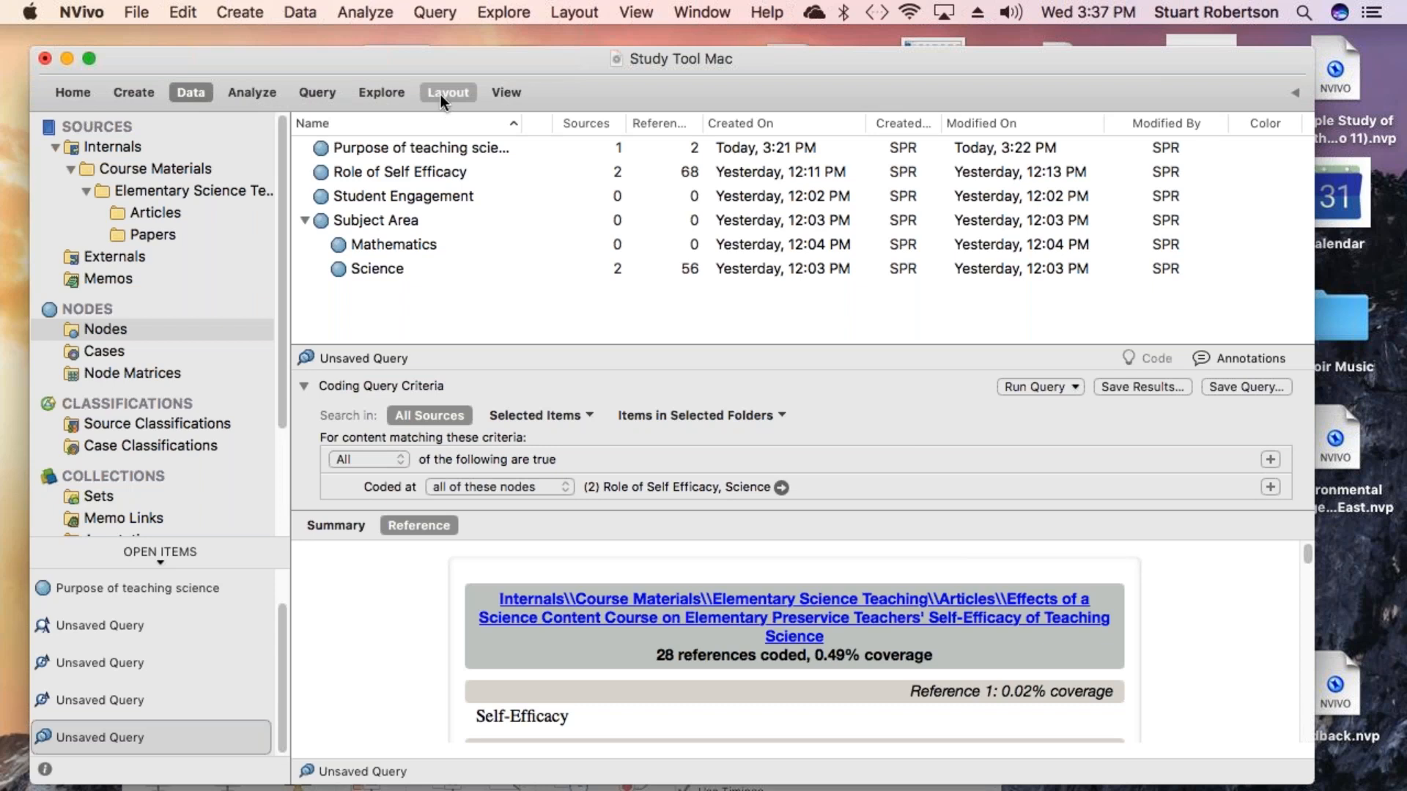
- Start a Matrix Coding query and add all six sources in the Articles folder as its rows
click(434, 14)
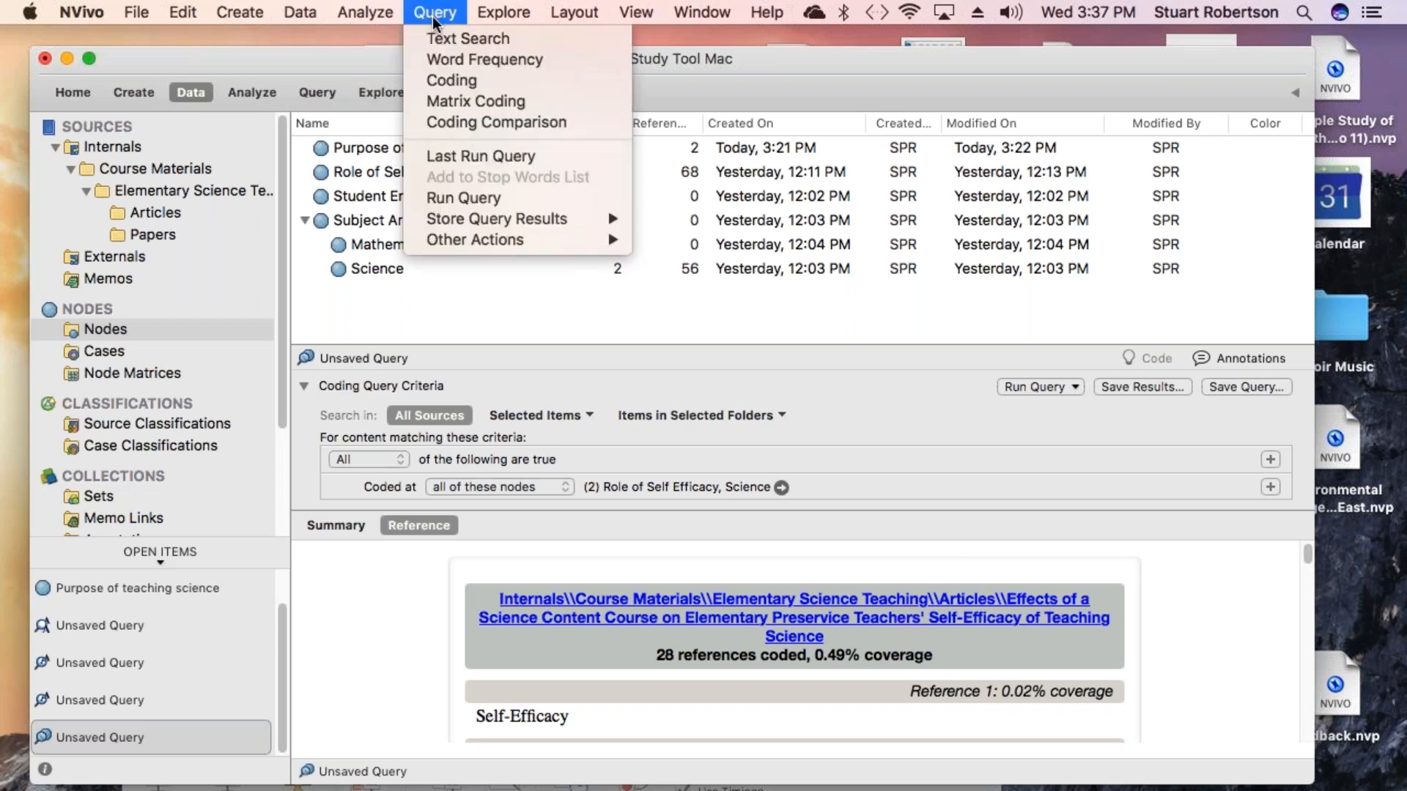
click(490, 102)
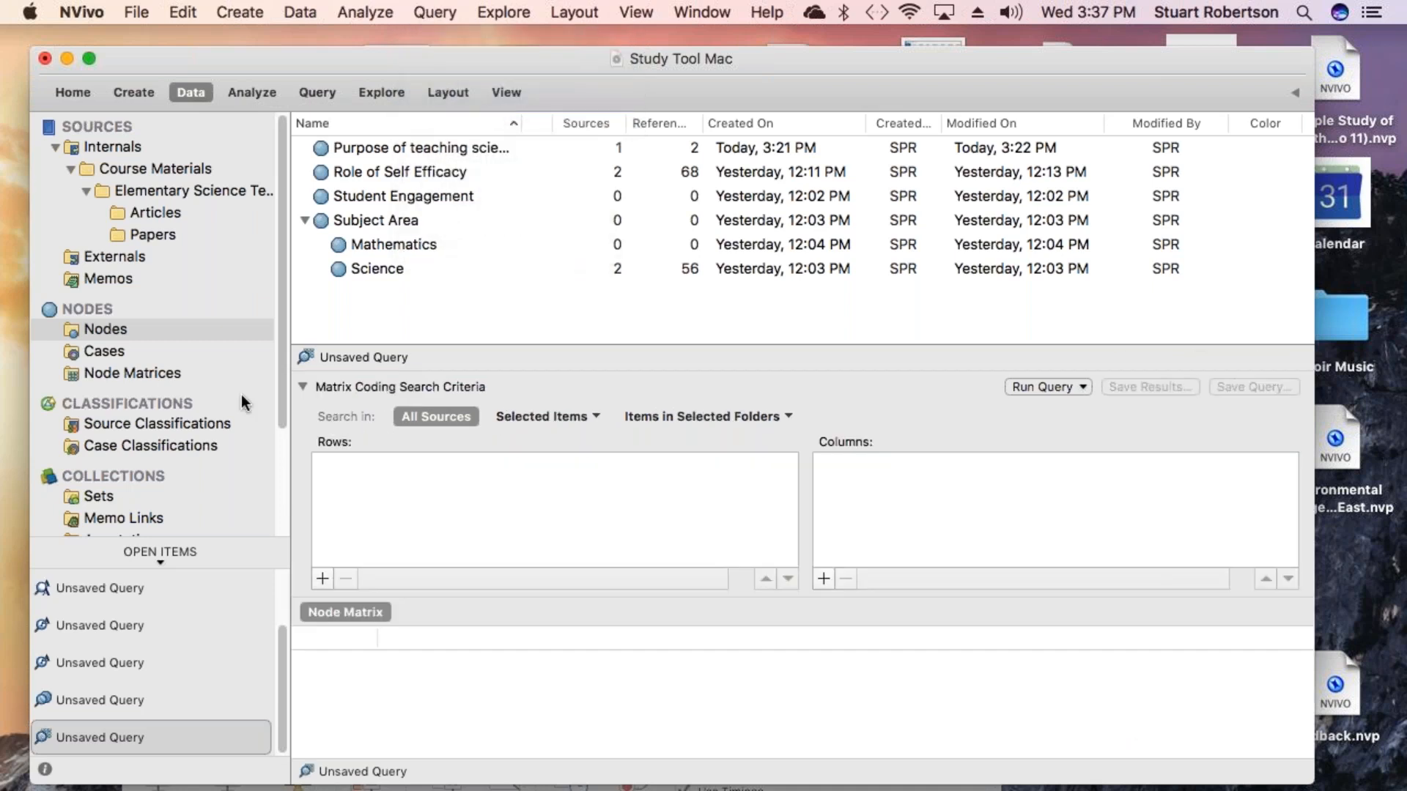
click(322, 579)
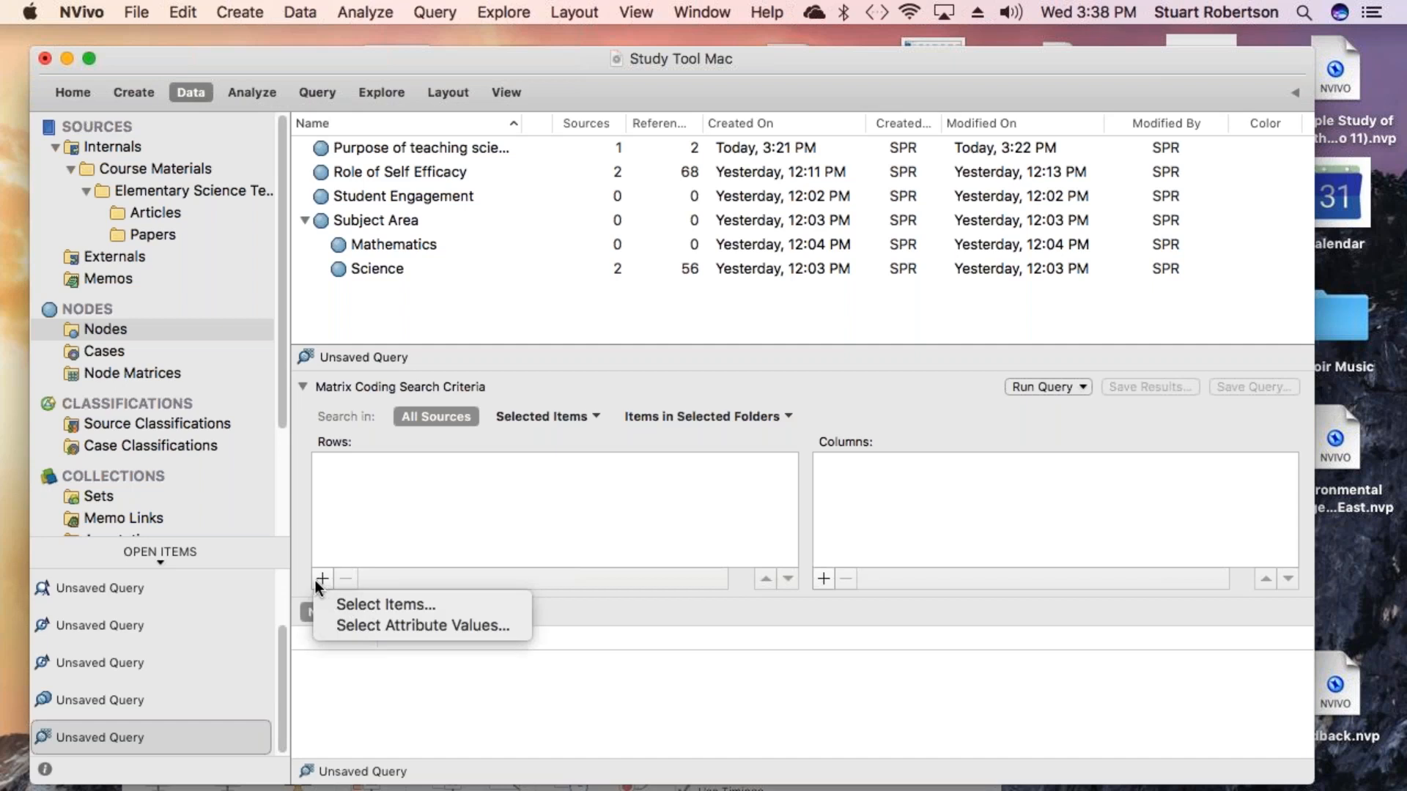
click(375, 606)
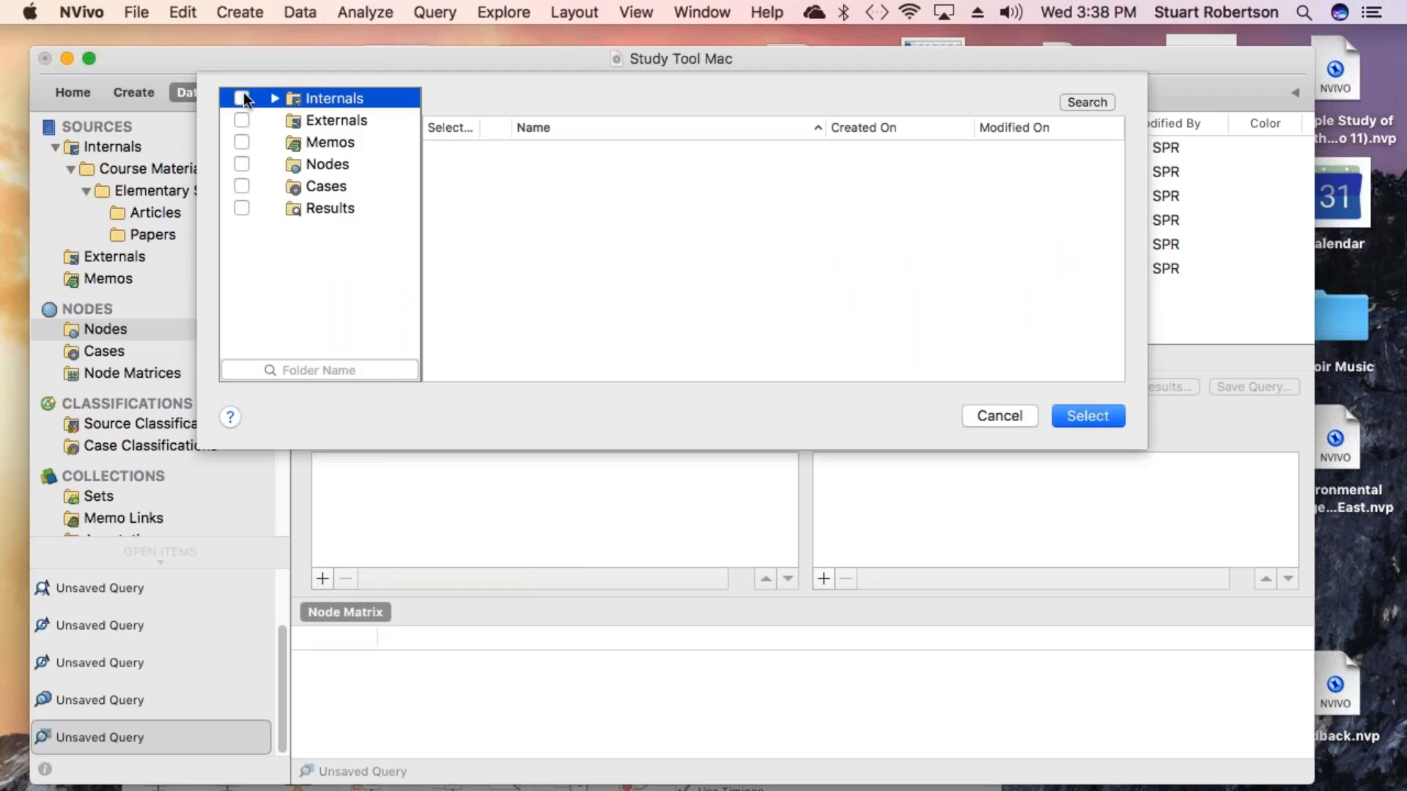
click(276, 99)
click(290, 120)
click(305, 142)
click(337, 164)
click(452, 152)
click(451, 174)
click(451, 196)
click(452, 219)
click(451, 240)
click(453, 261)
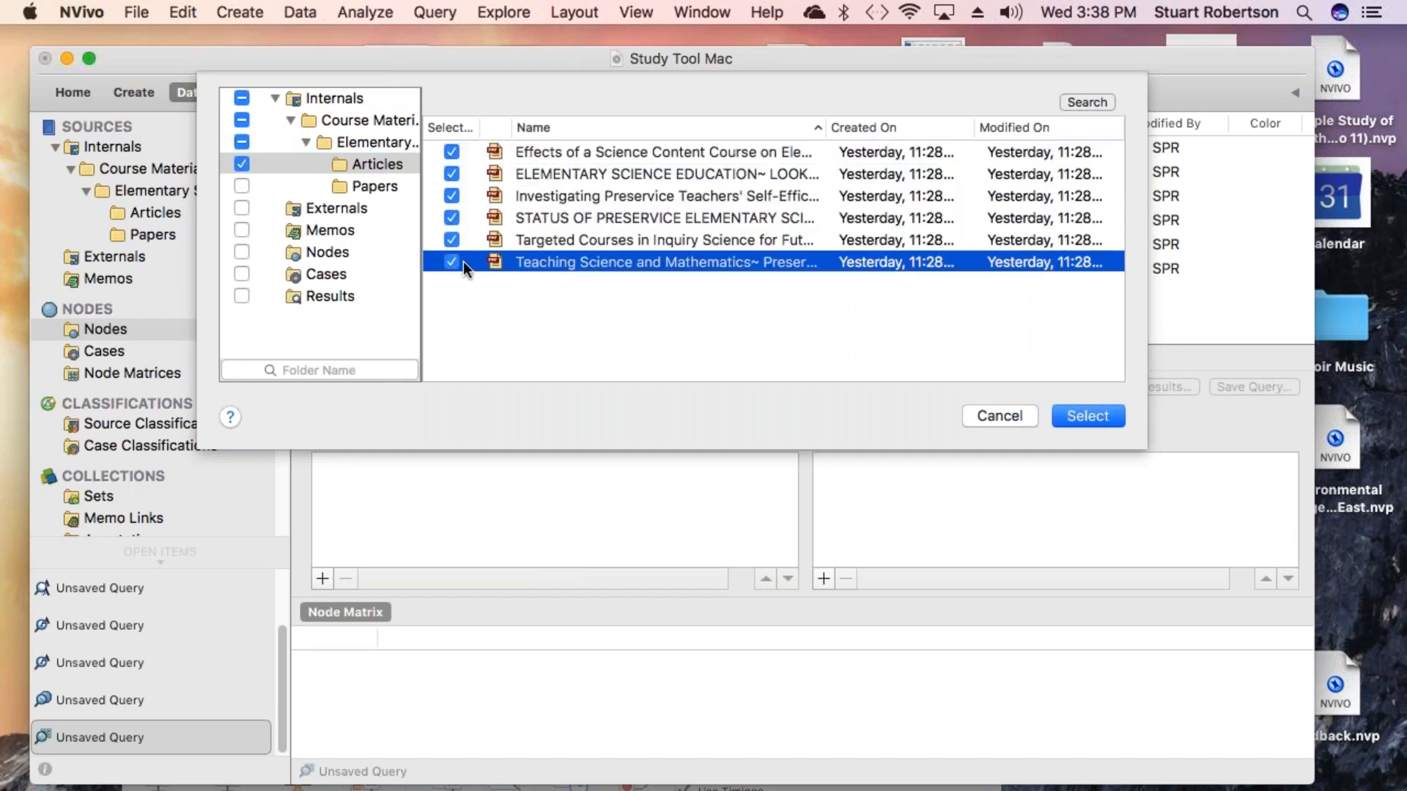
click(1080, 419)
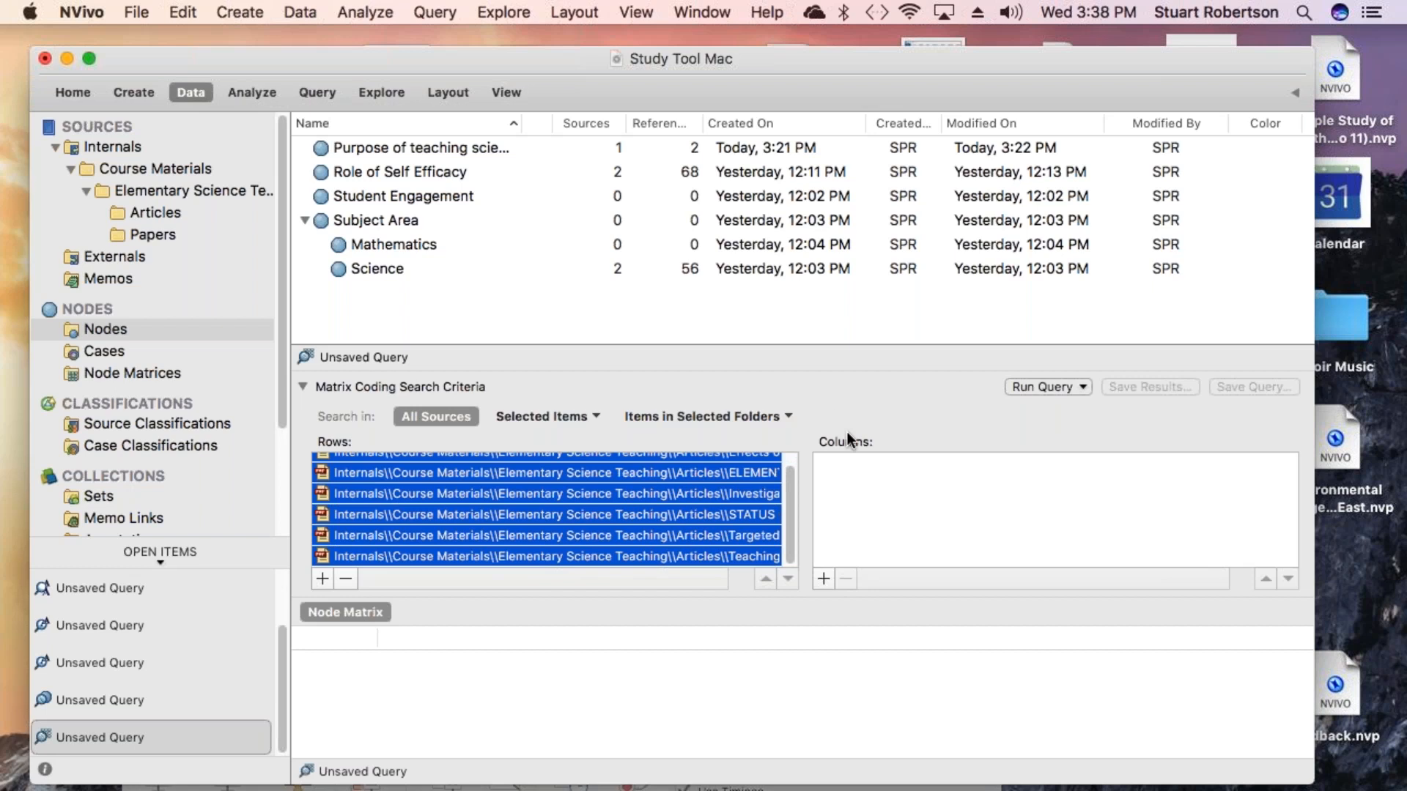
- Add the Purpose of teaching science, Role of Self Efficacy and Student Engagement nodes as the matrix columns
click(821, 578)
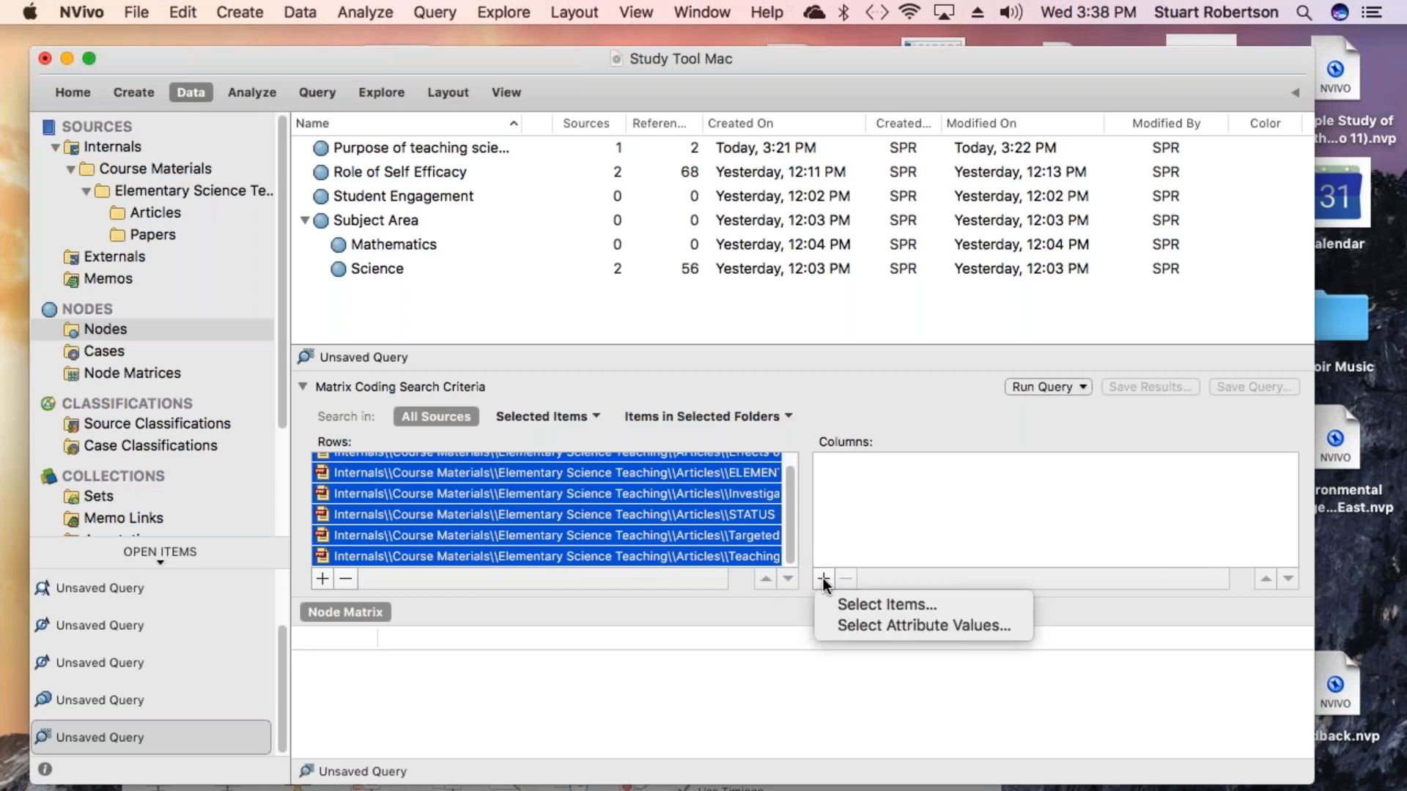
click(889, 607)
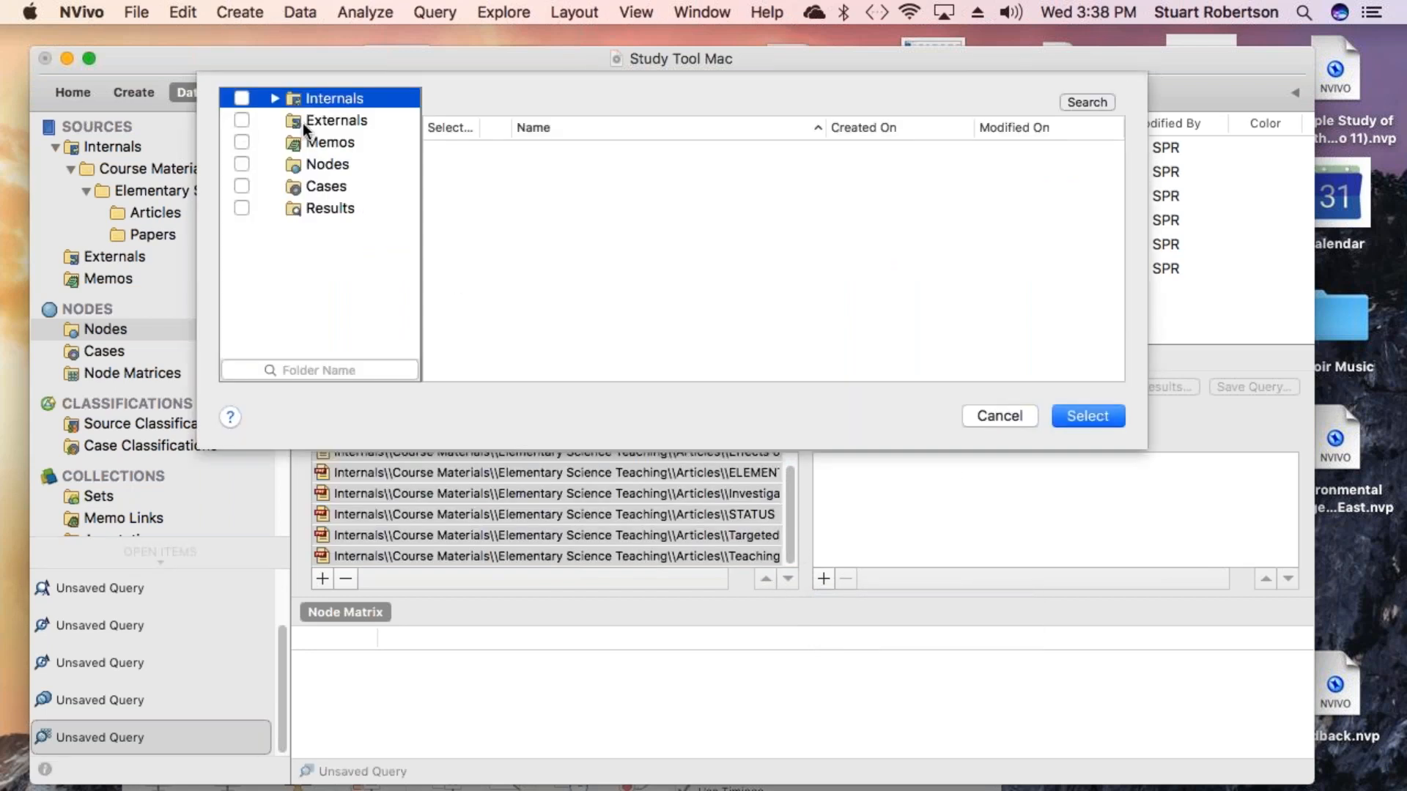
click(302, 165)
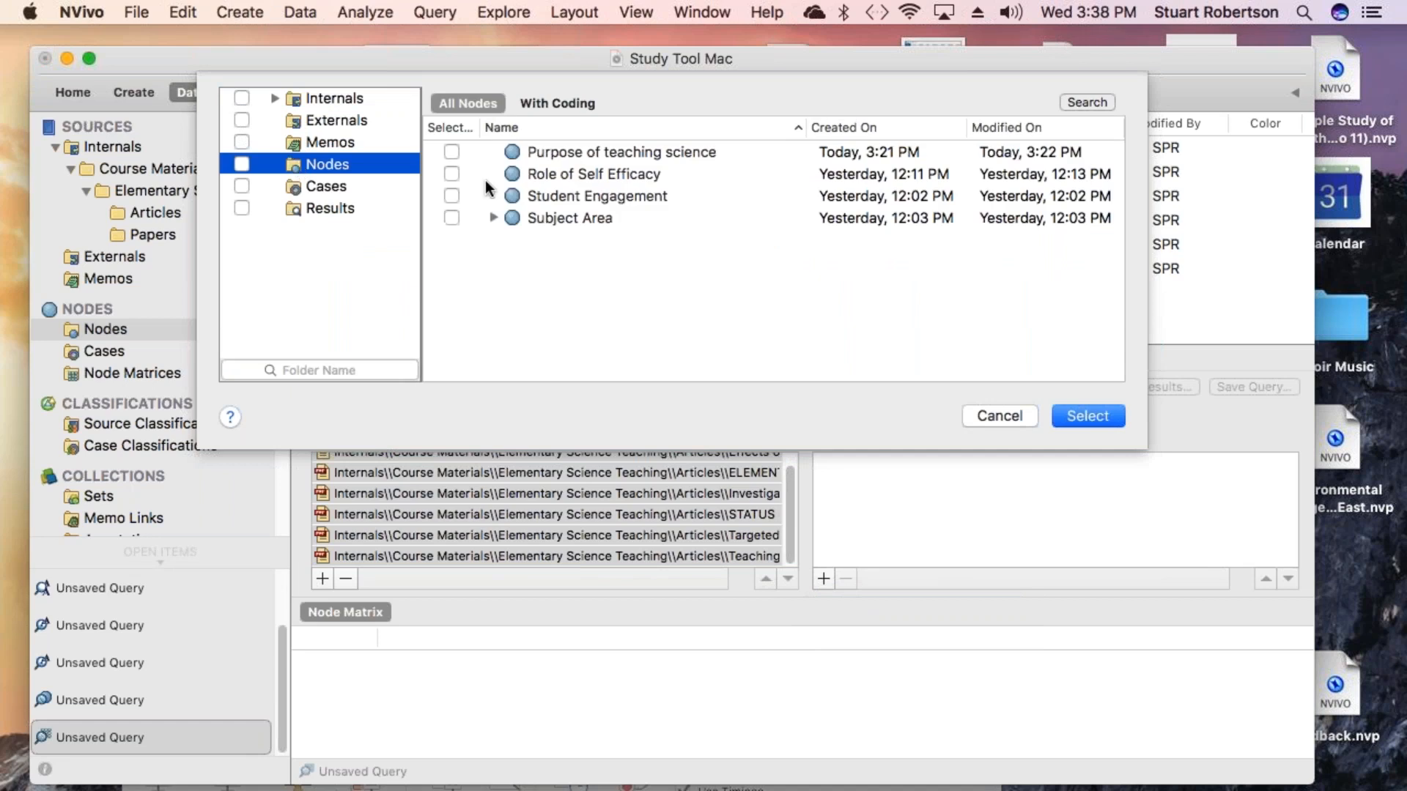
click(451, 152)
click(452, 173)
click(451, 196)
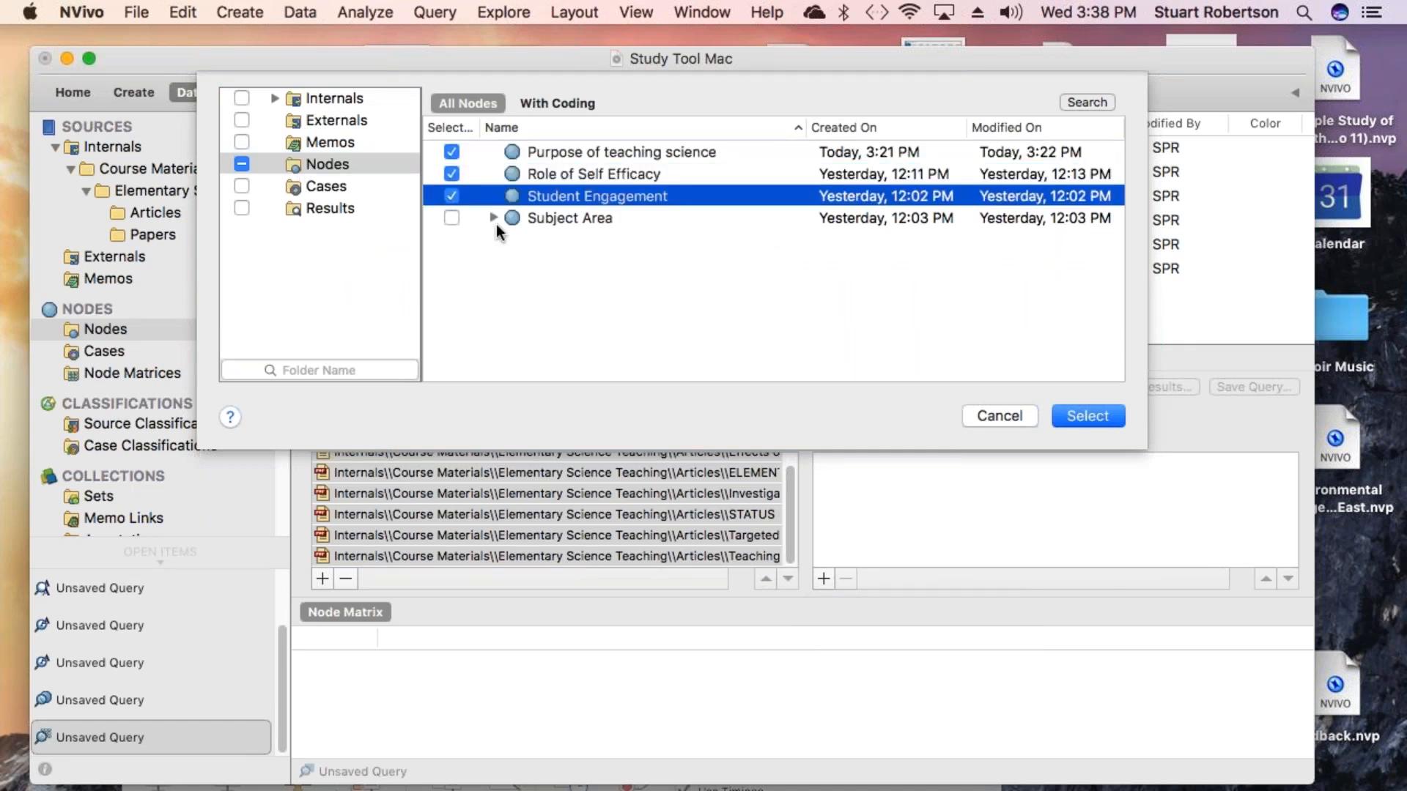
click(1088, 416)
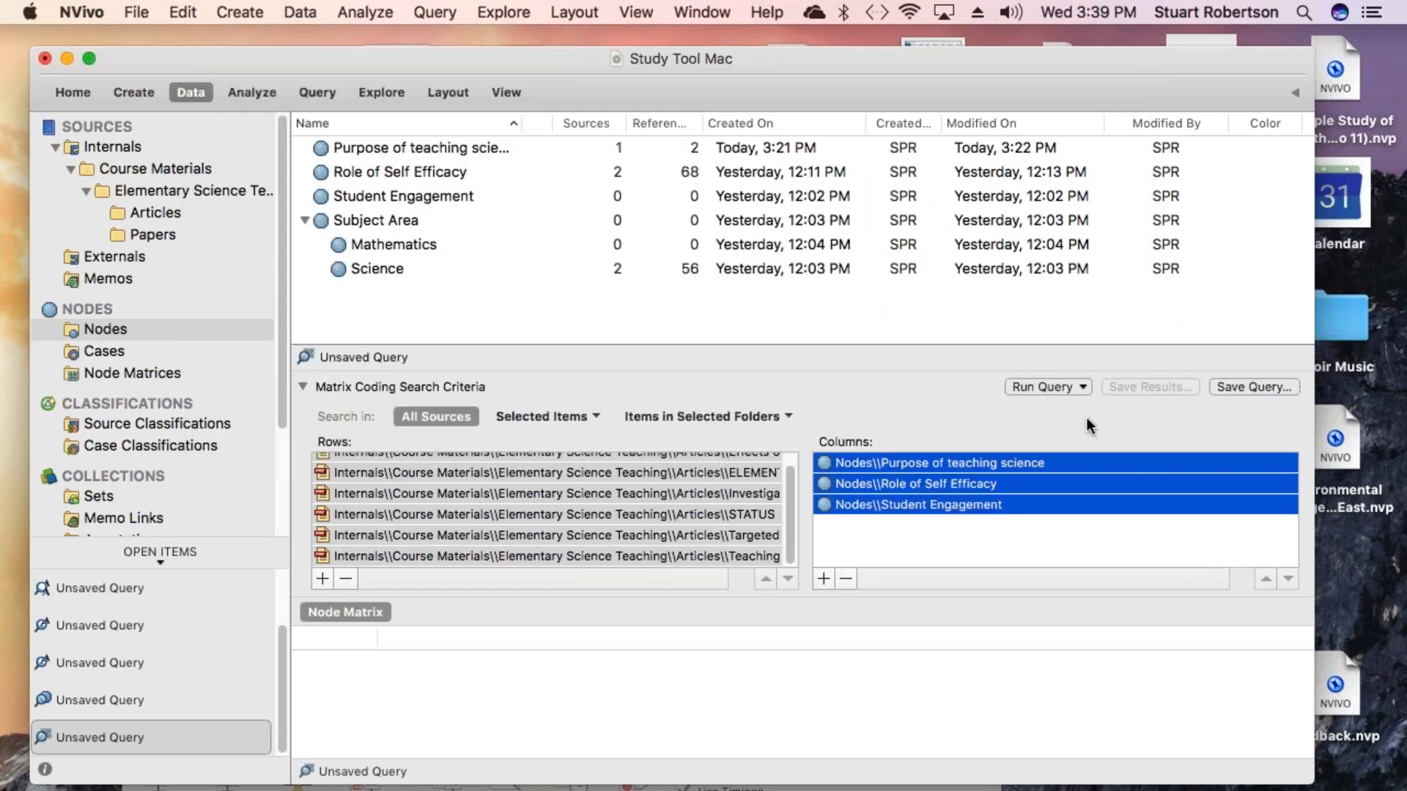
- Run the matrix query, collapse its criteria and widen the row header and first two column headers
click(1058, 386)
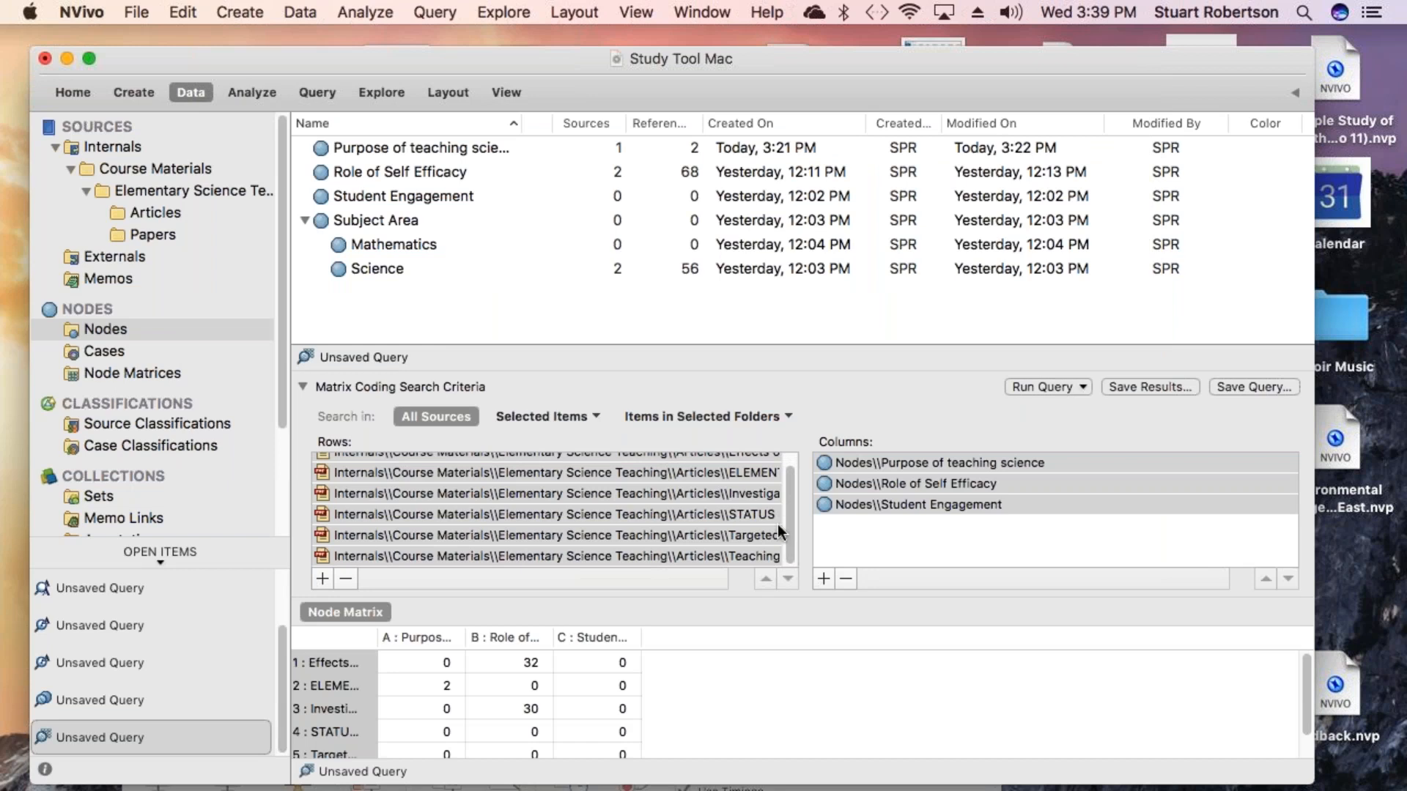
click(302, 387)
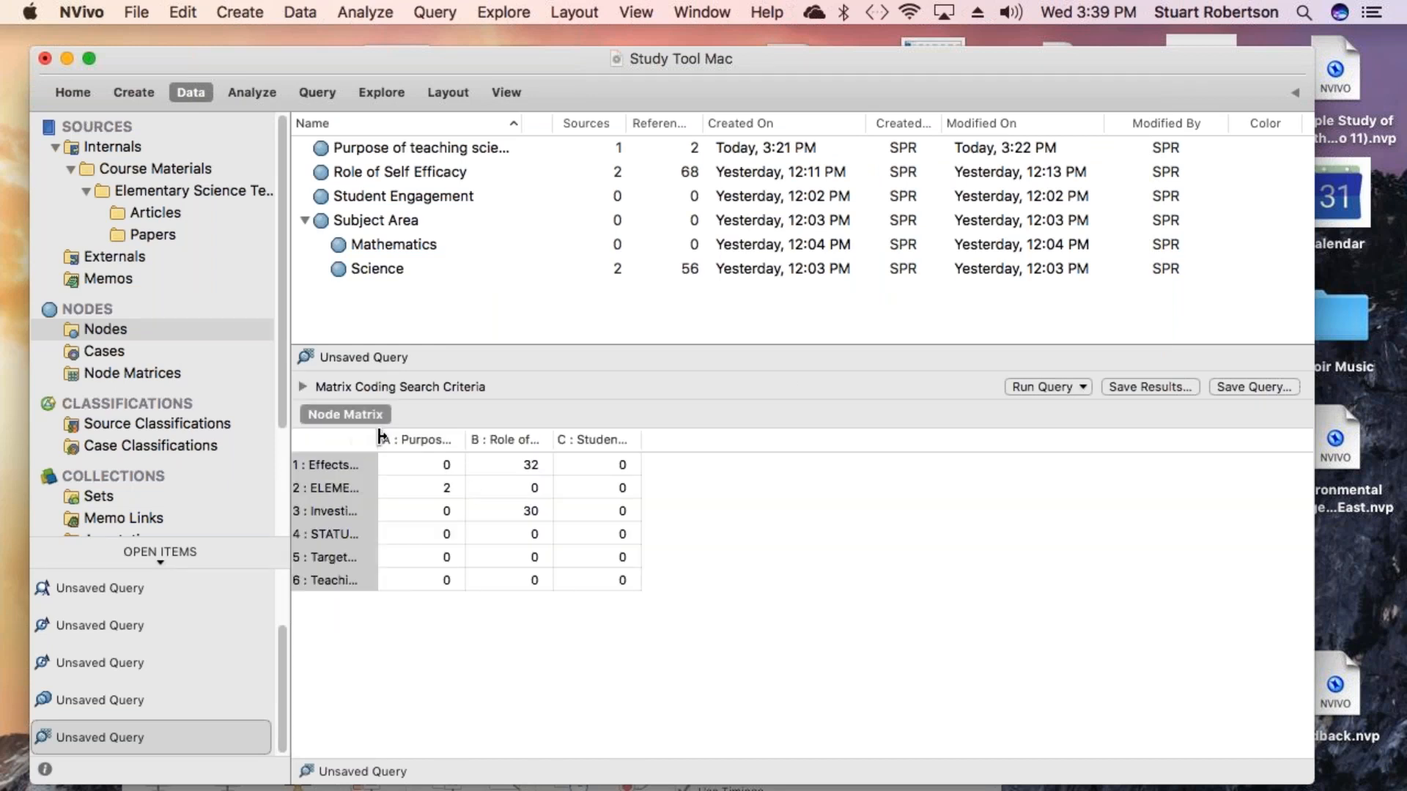
drag(377, 439, 828, 456)
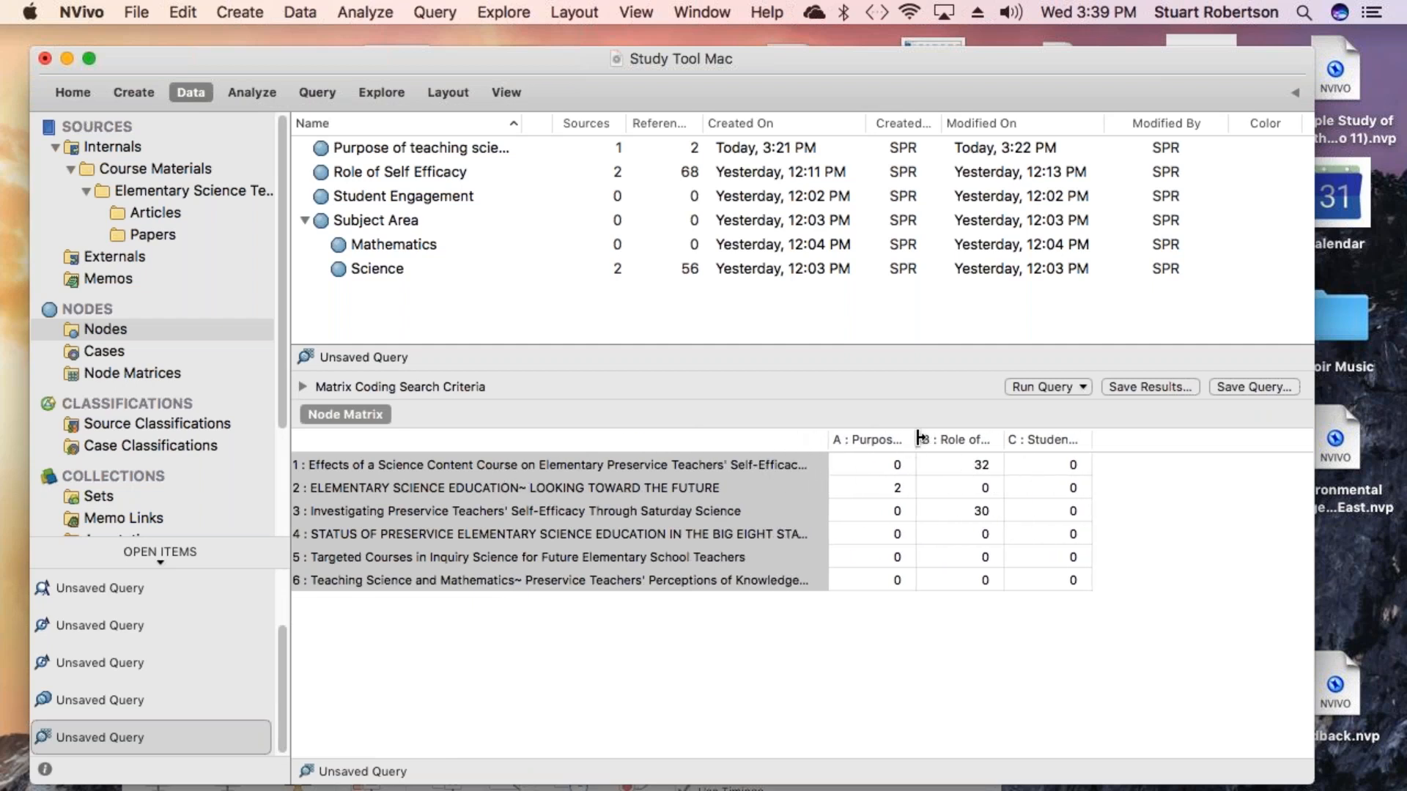
drag(920, 440, 951, 441)
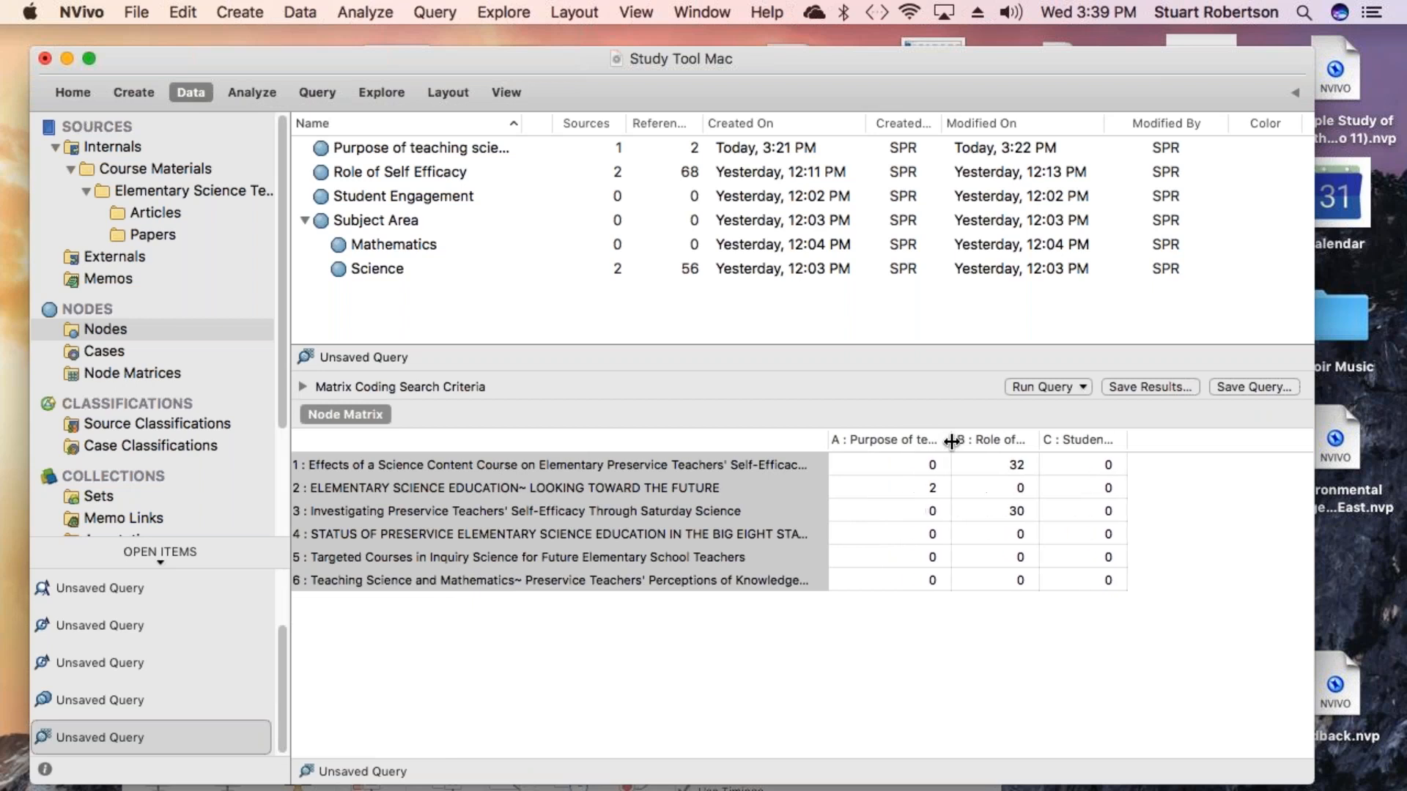
drag(1039, 439, 1101, 444)
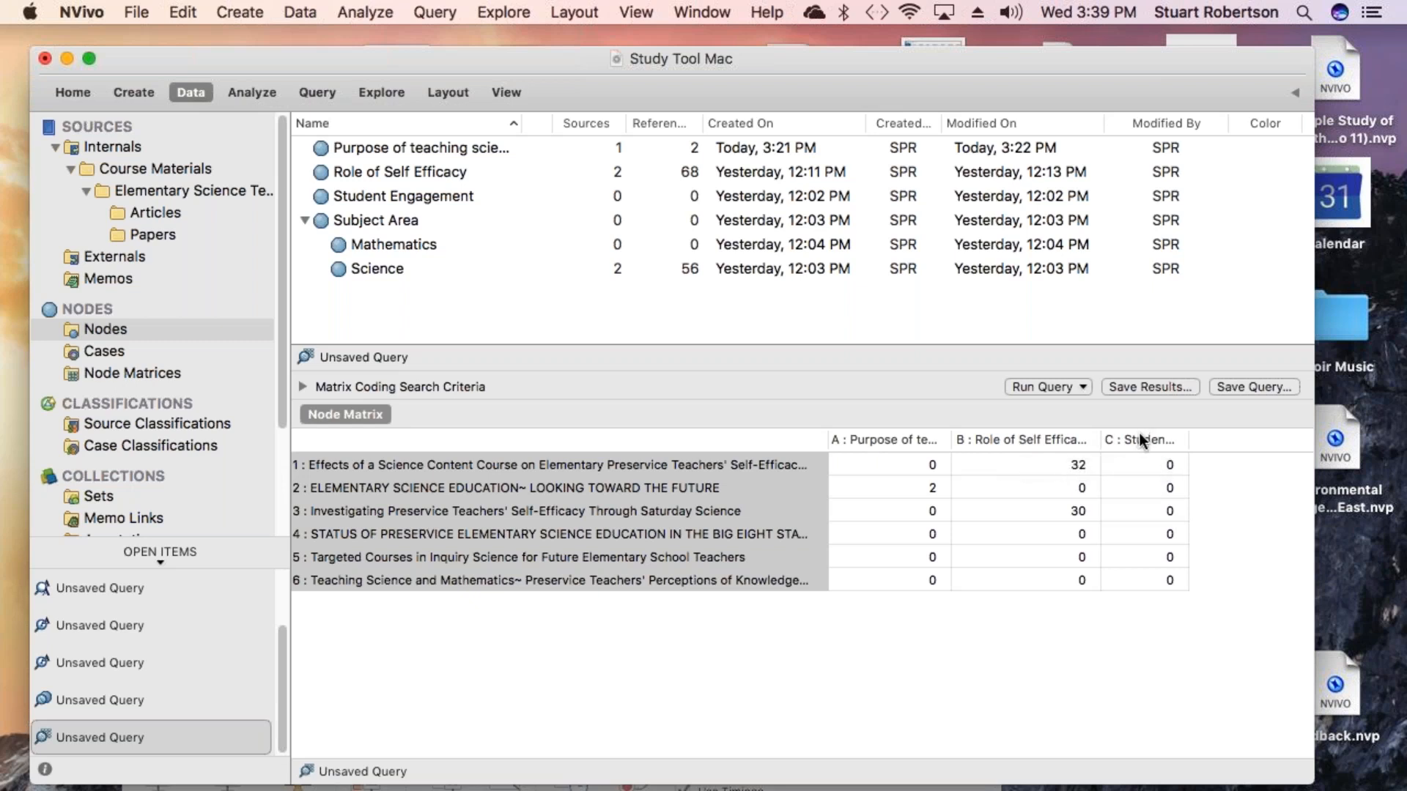
- Open the cell for ELEMENTARY SCIENCE EDUCATION and Purpose of teaching science, then open that article and read around the coded passage
click(902, 487)
double_click(902, 486)
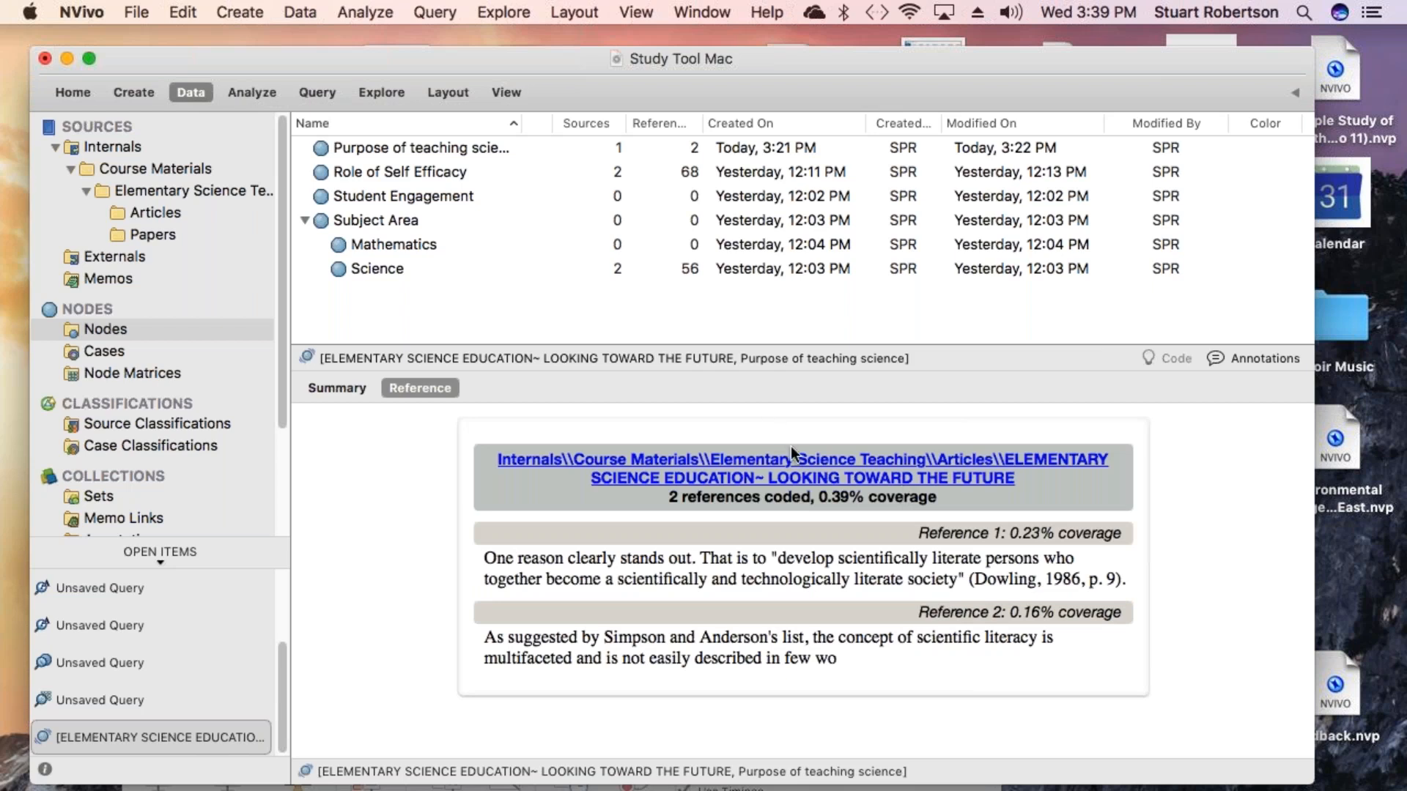
click(730, 483)
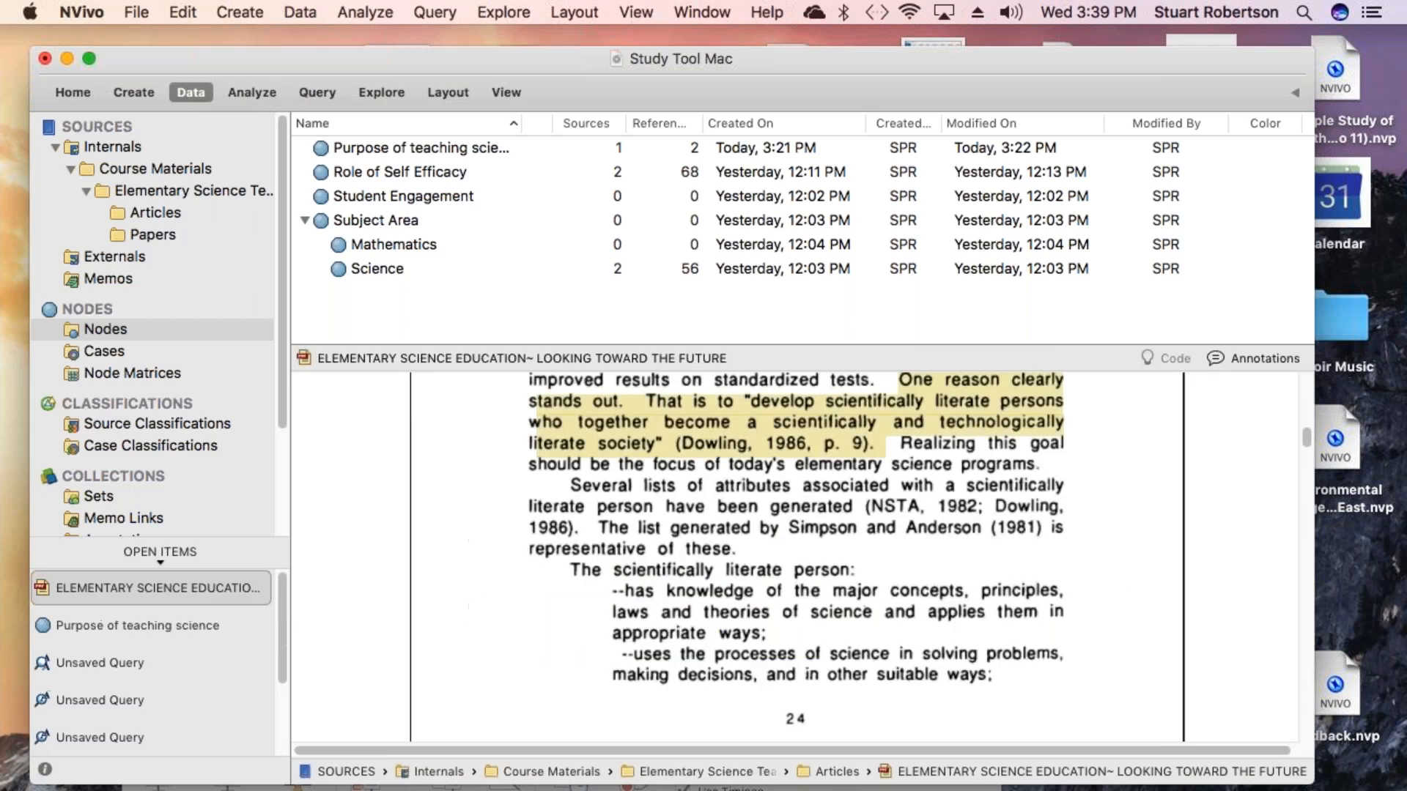
scroll(795, 556, up, 2)
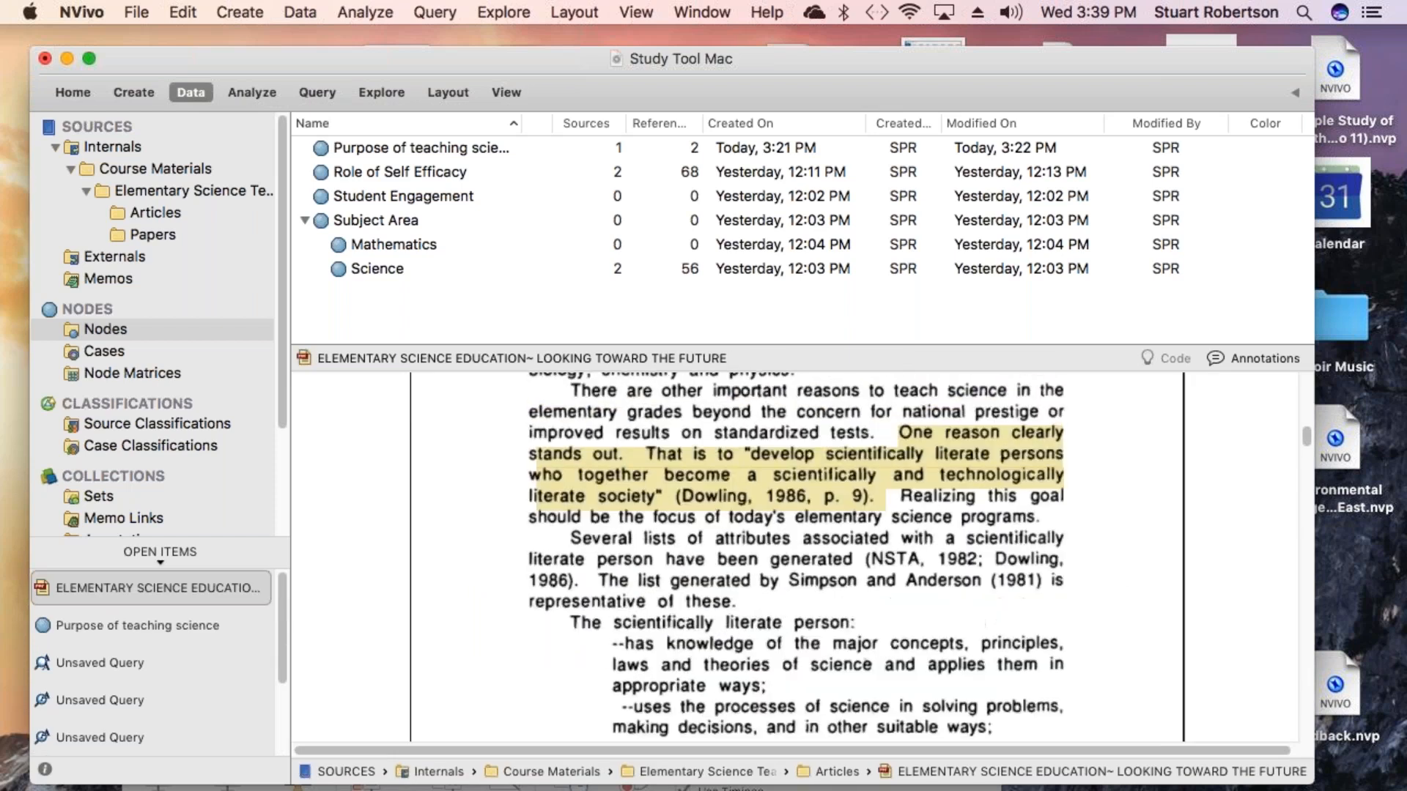
scroll(731, 485, up, 2)
scroll(730, 485, down, 3)
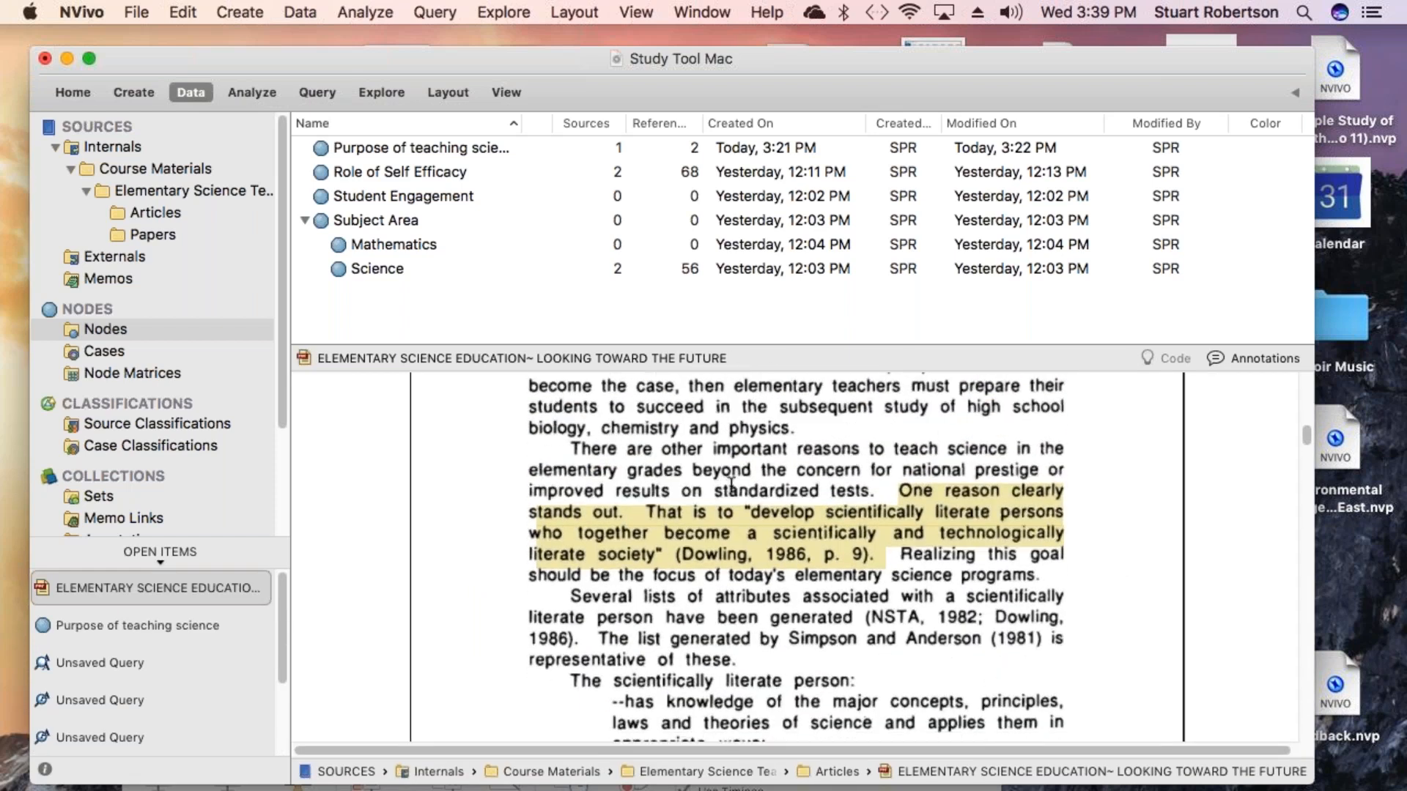
scroll(731, 485, down, 2)
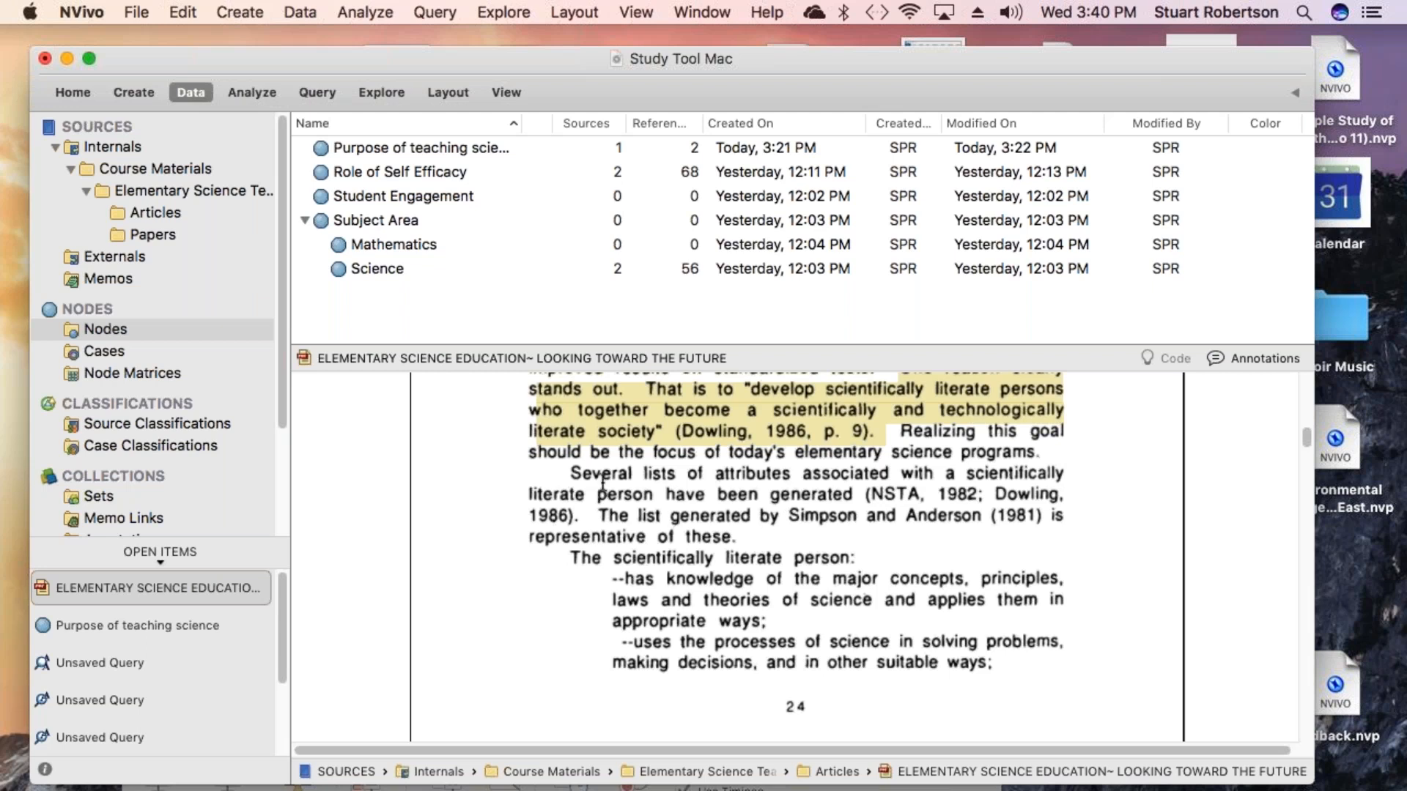
- Select the sentence about lists of attributes of a scientifically literate person and start a new annotation on it
drag(572, 474, 855, 497)
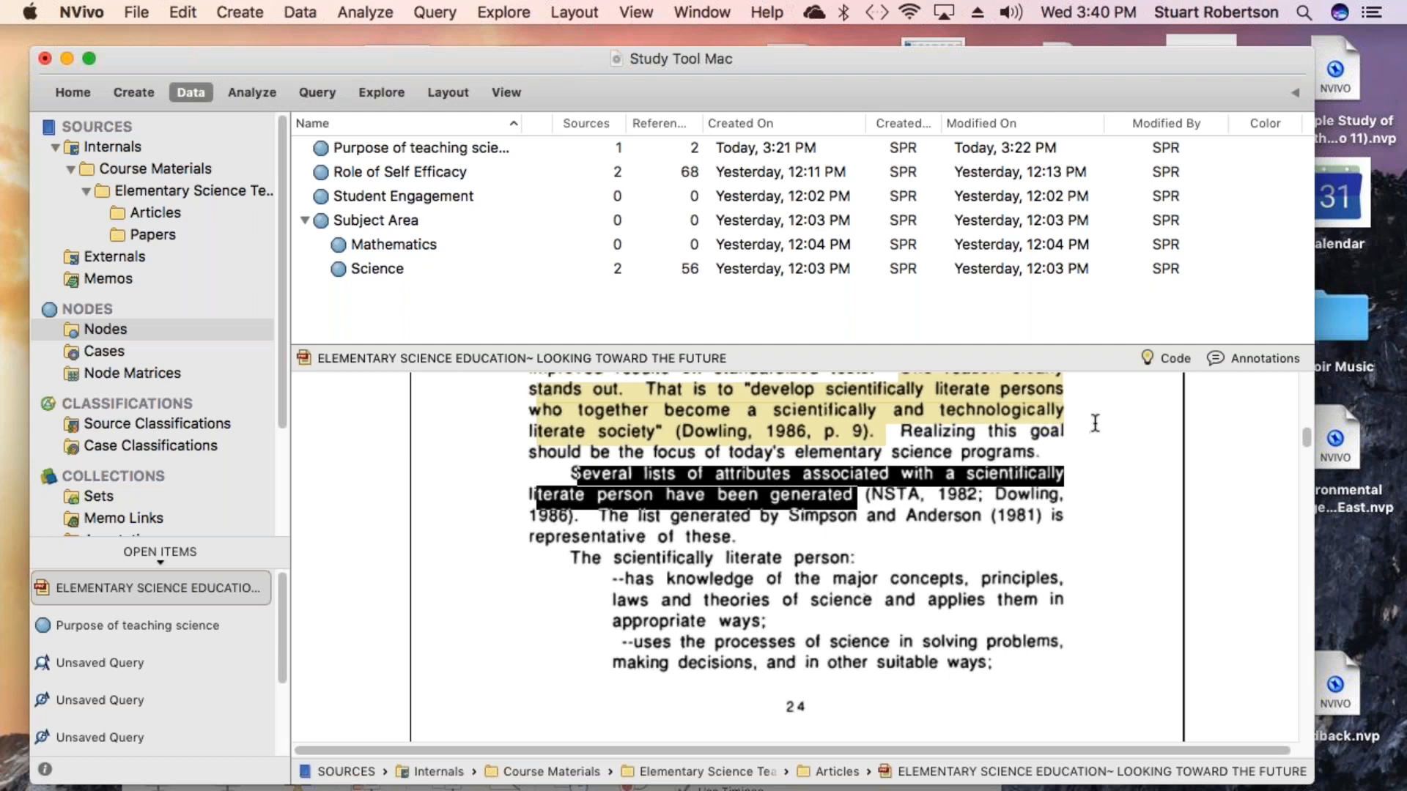
click(1215, 358)
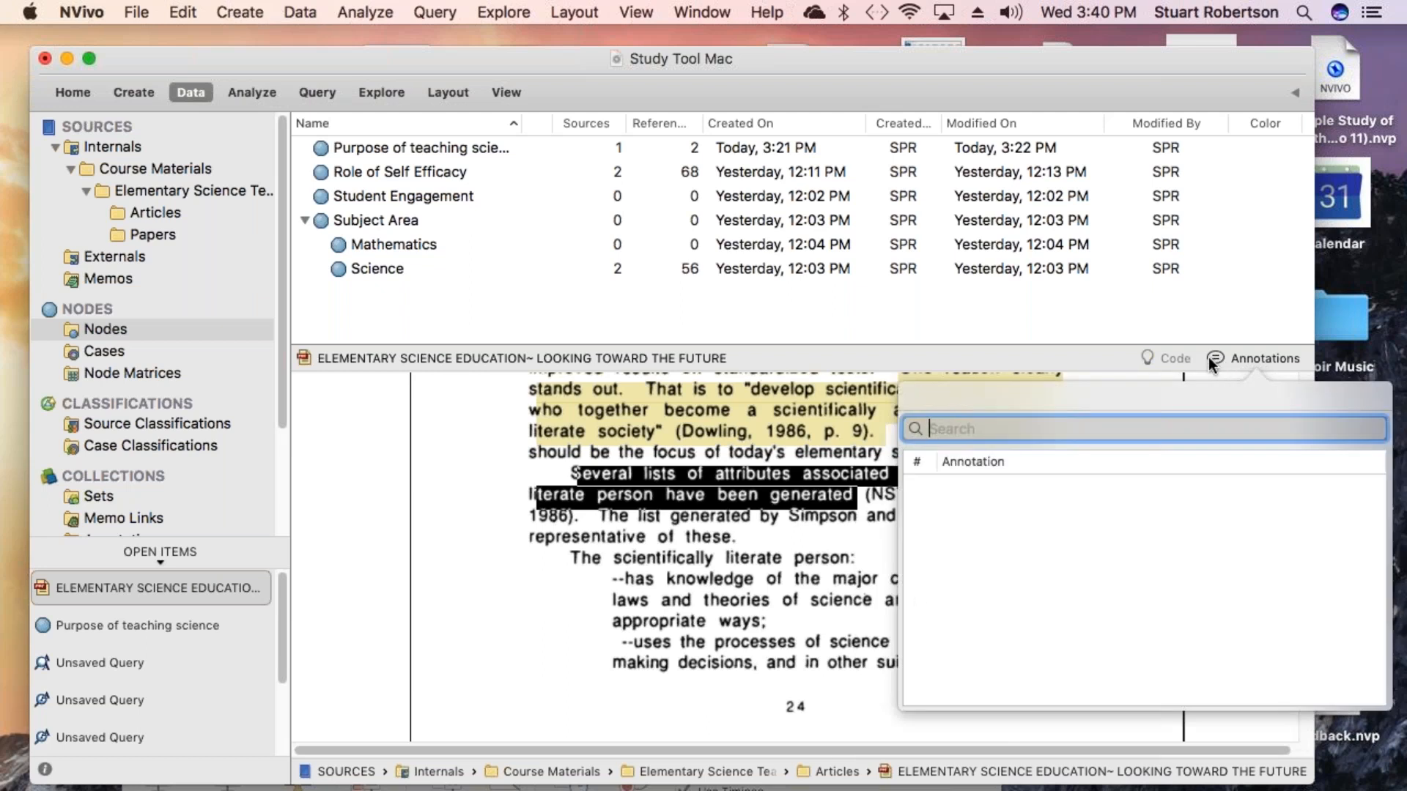
click(1014, 459)
click(1209, 357)
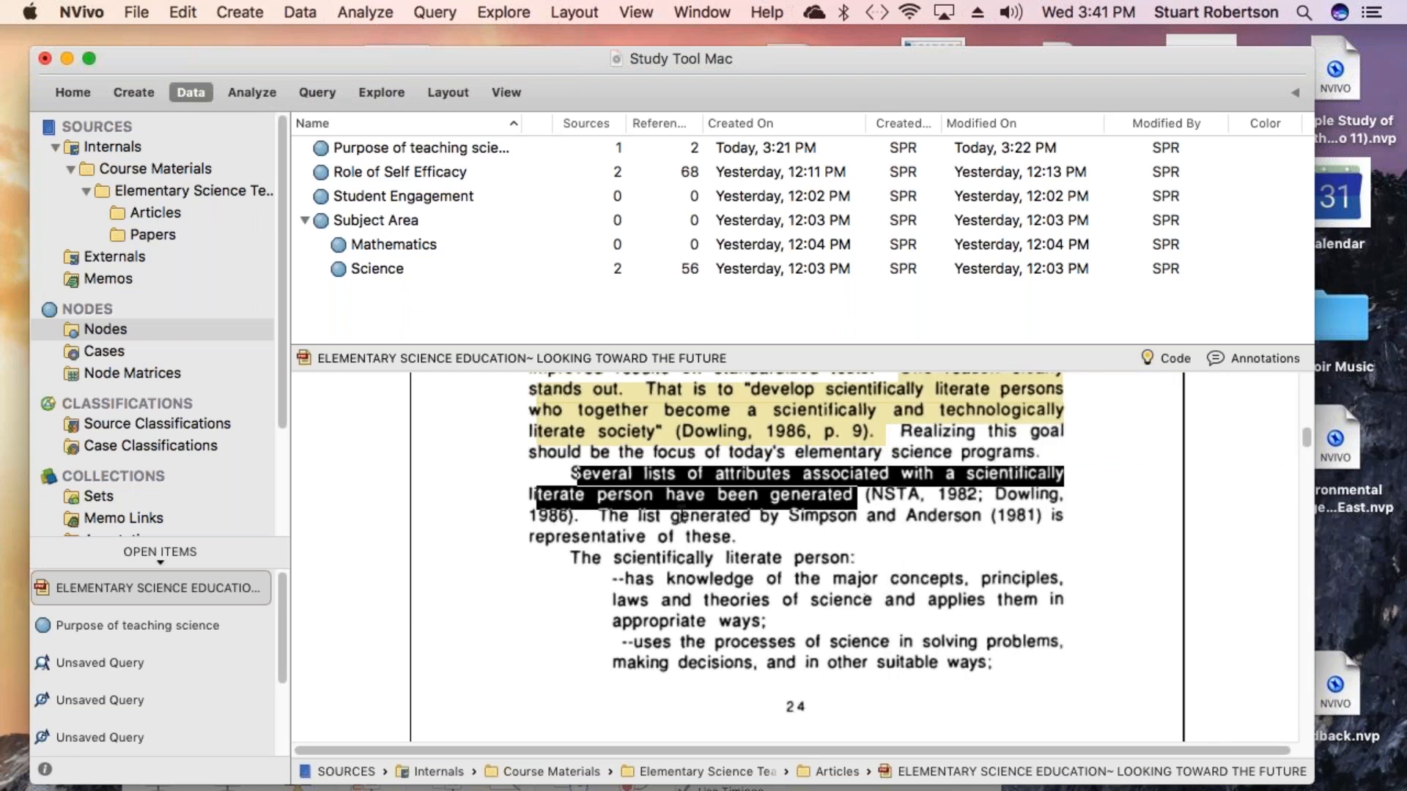
right_click(684, 490)
mouse_move(684, 490)
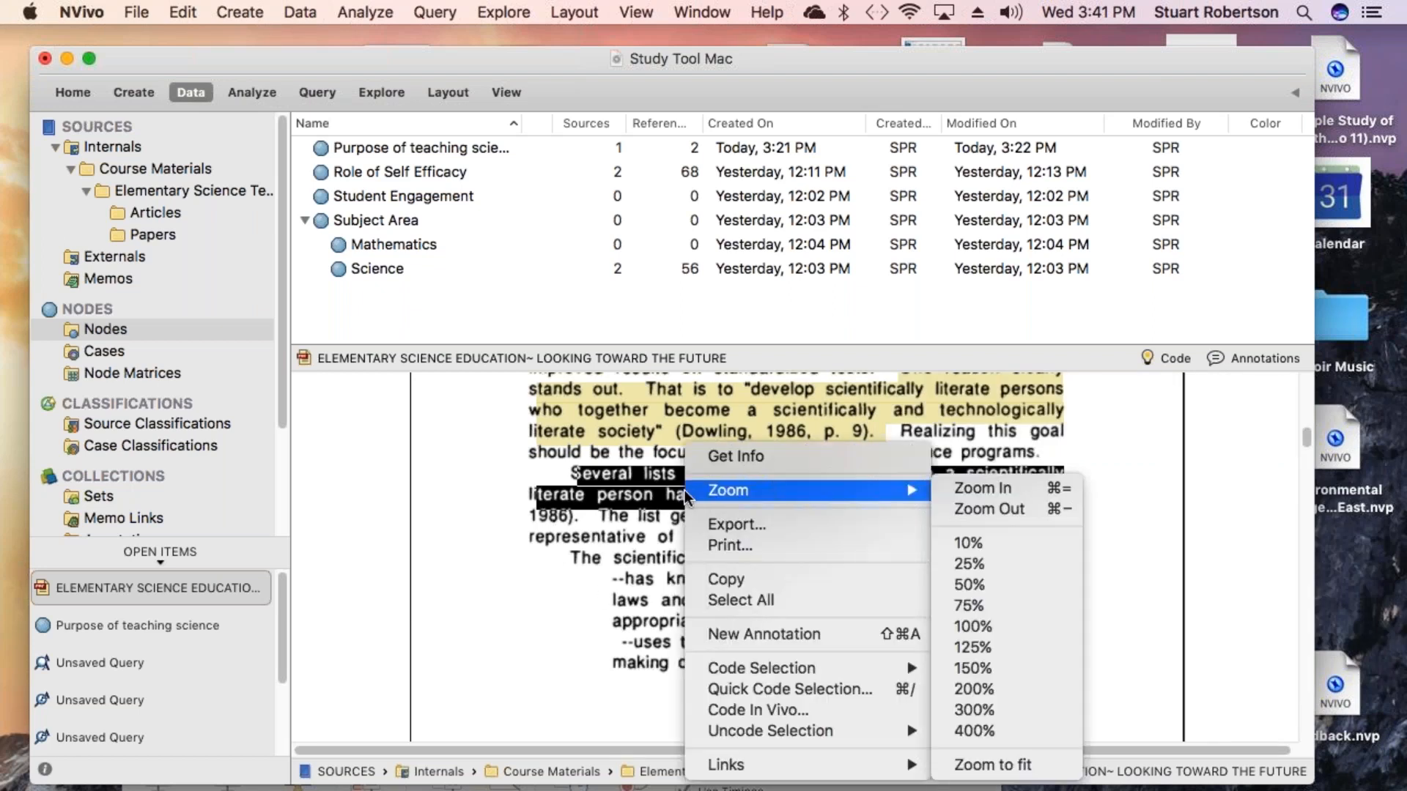
click(806, 639)
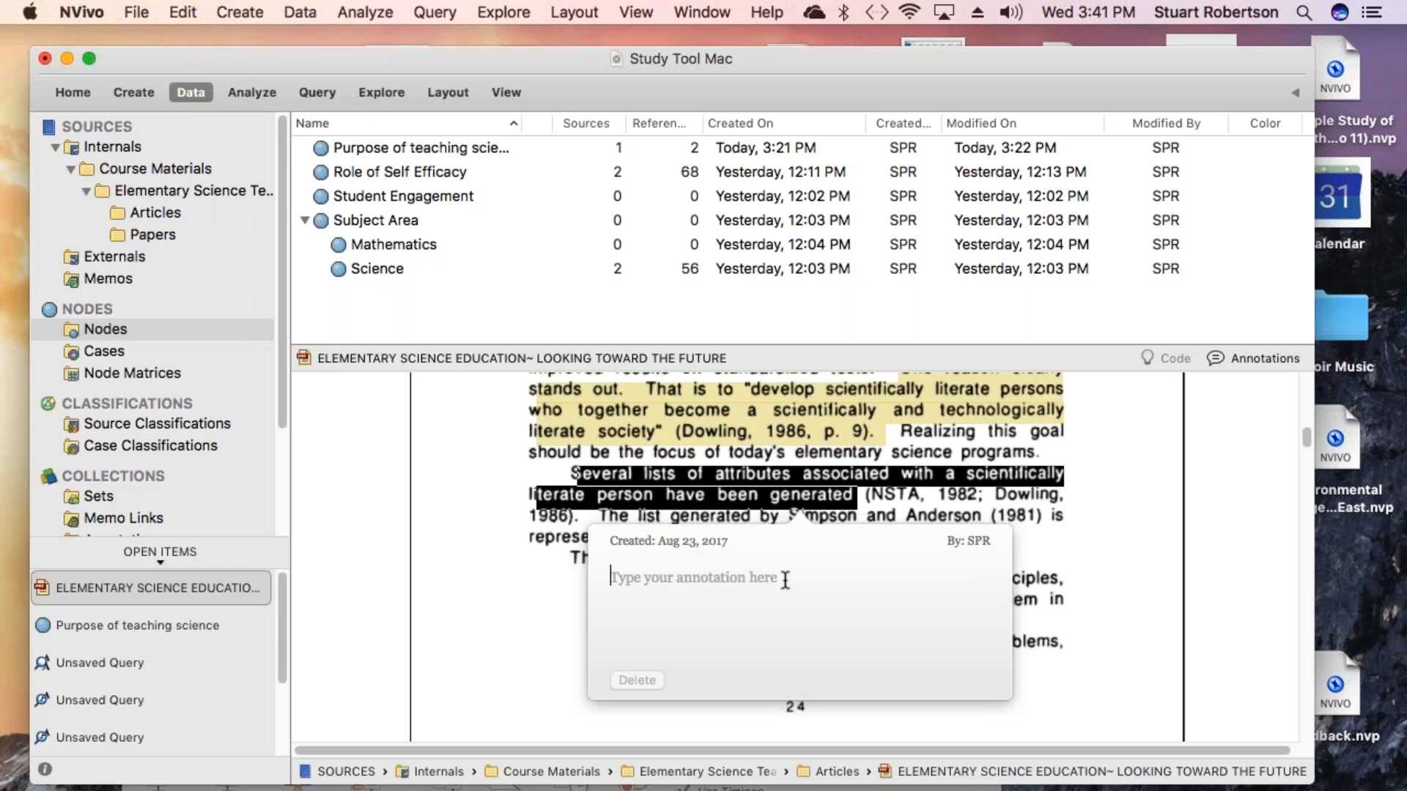
- Write the annotation 'Here is a list to reference with current curriculum' and close it
text(Here is )
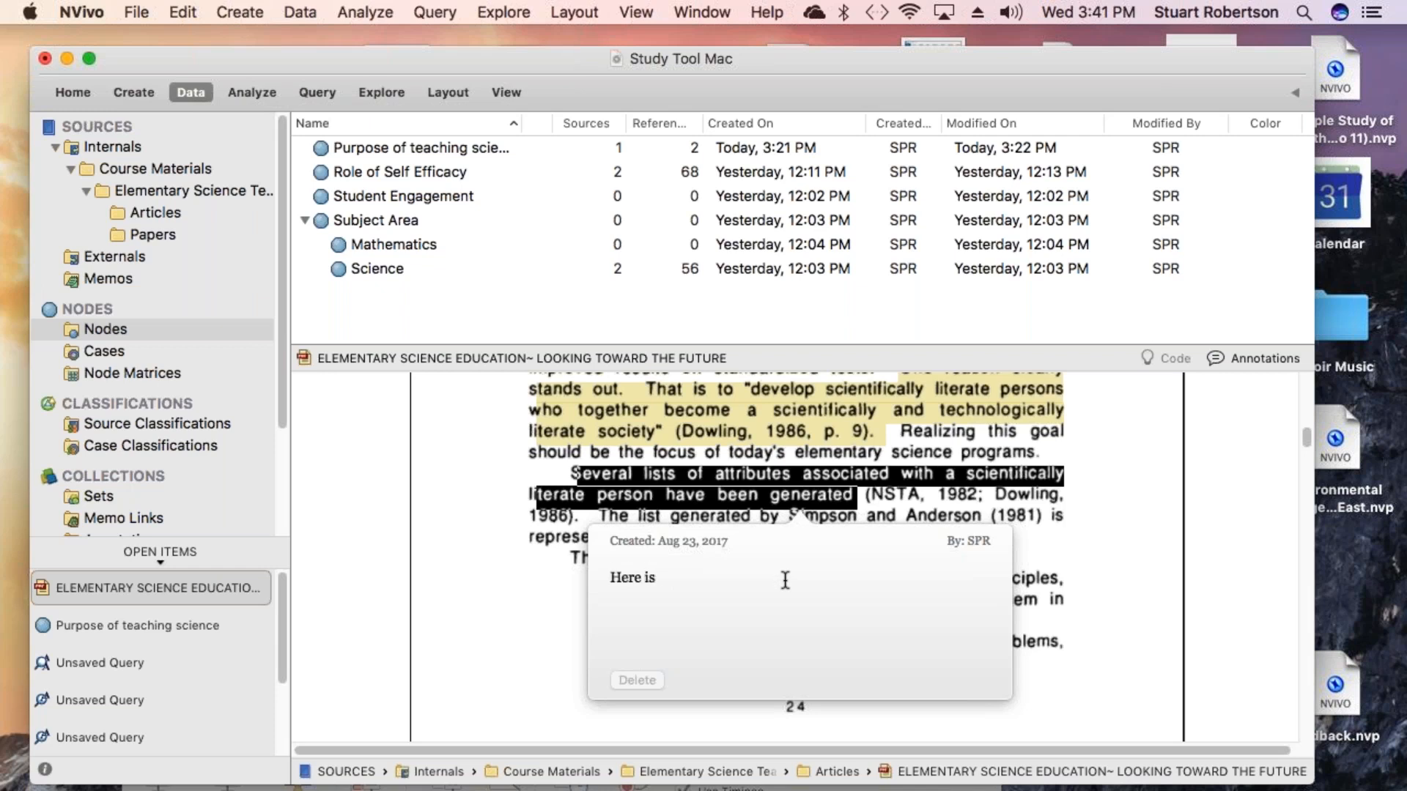
text(a list to reference with curren)
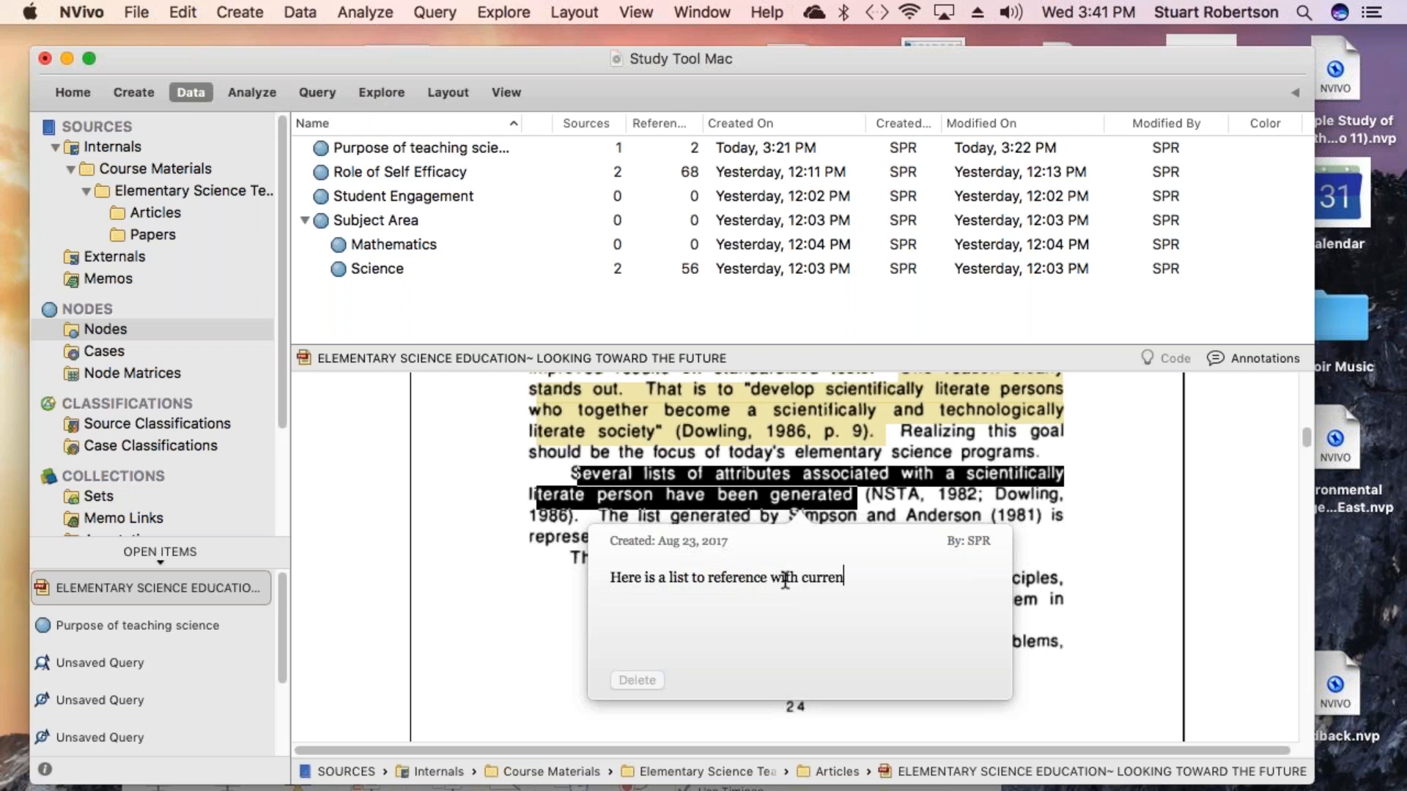
text(t curriculum)
key(Return)
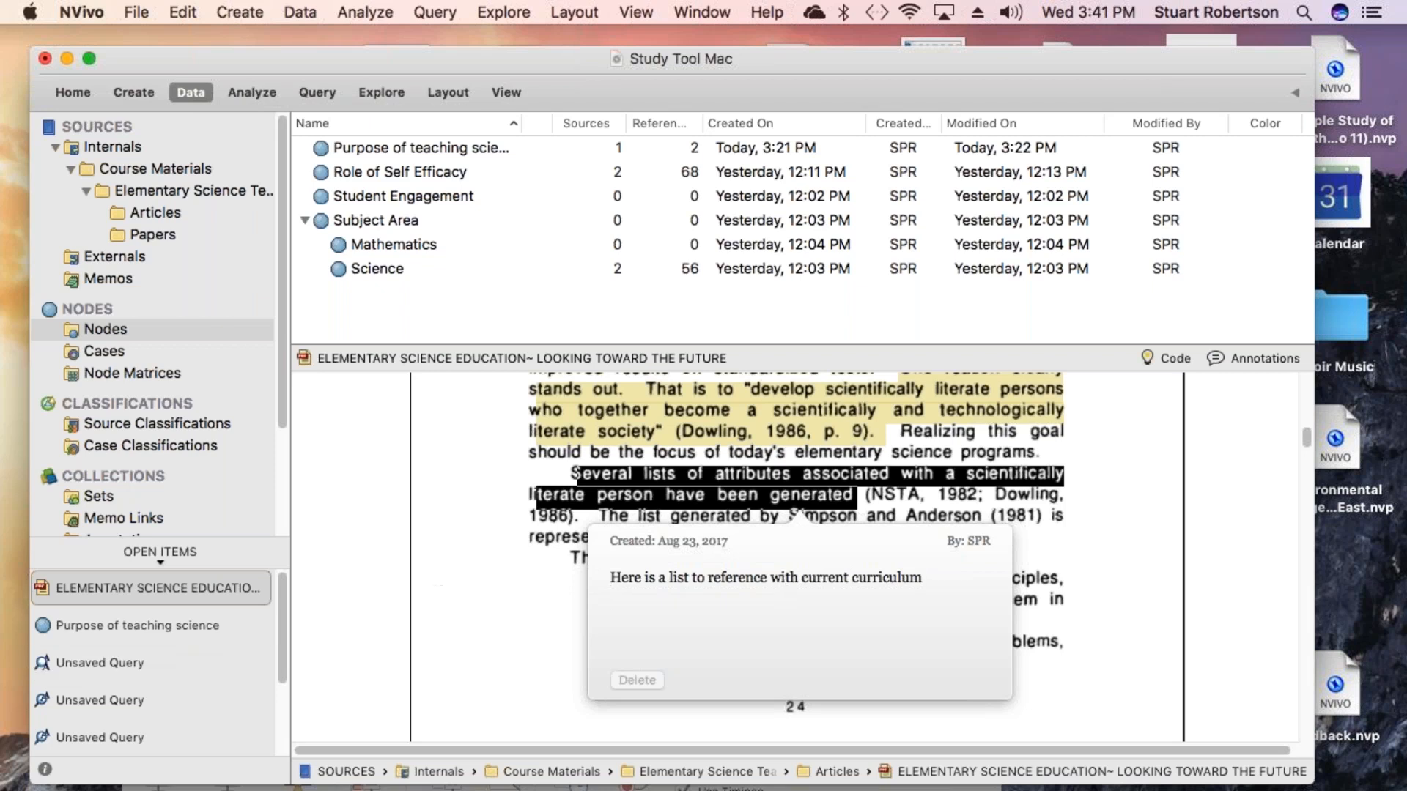
click(417, 593)
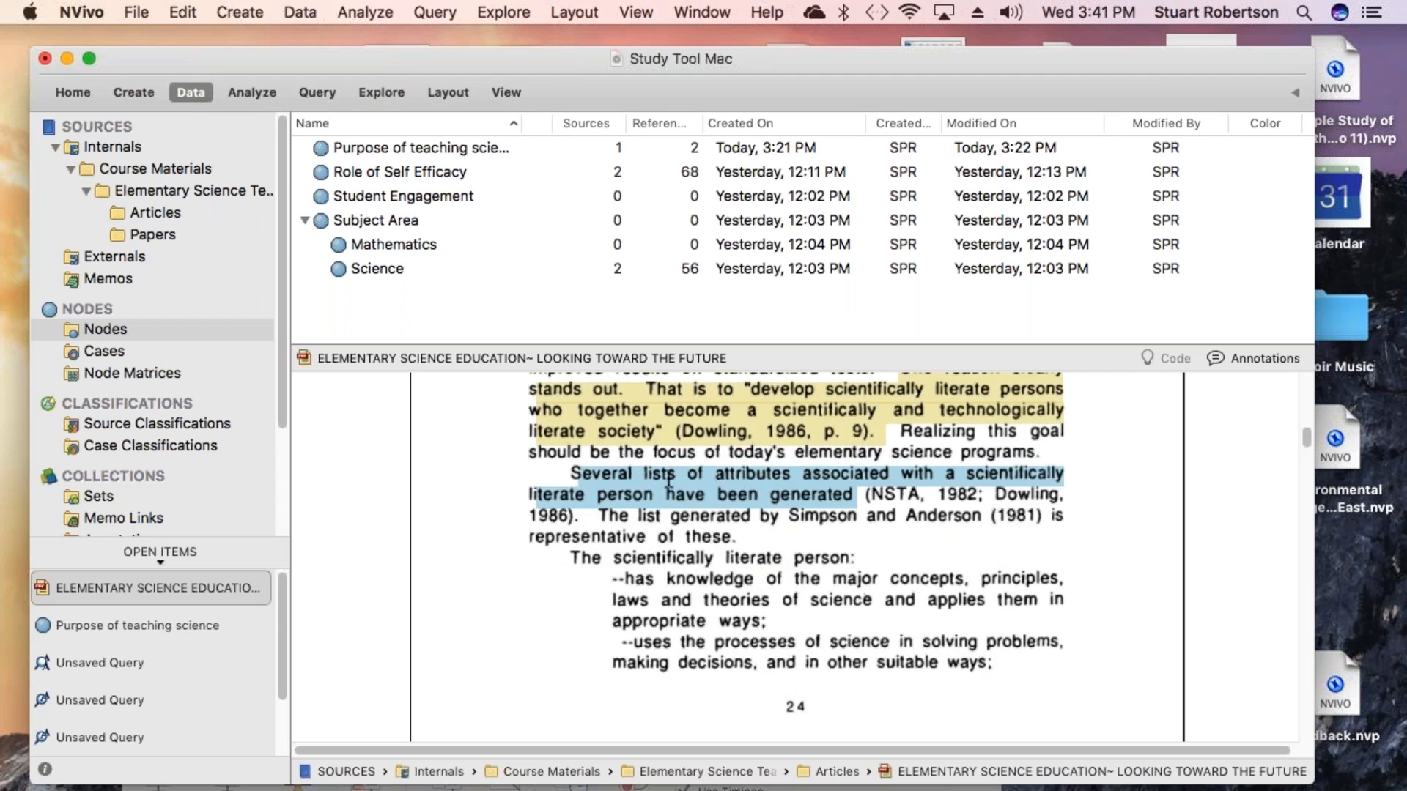
click(625, 13)
mouse_move(702, 11)
mouse_move(637, 17)
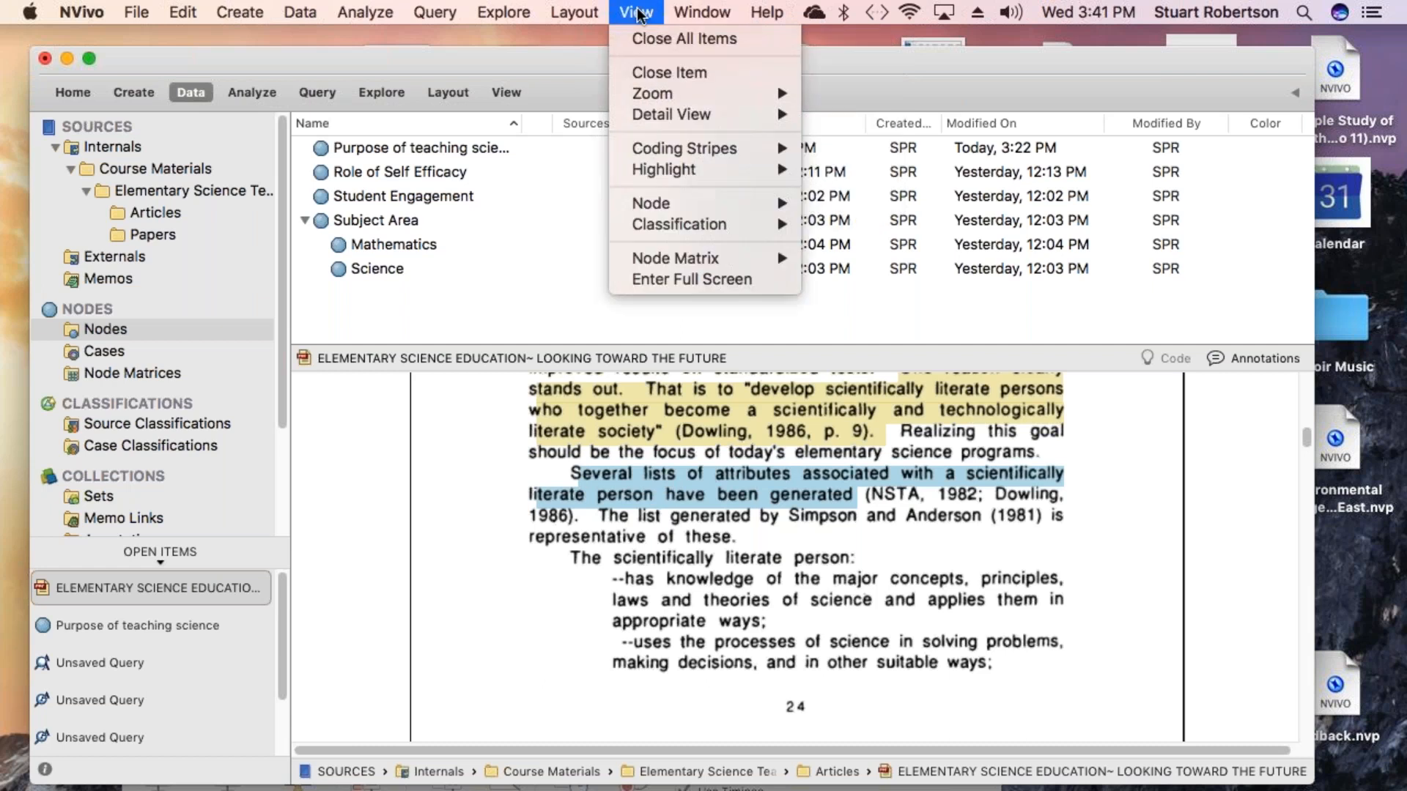
mouse_move(689, 203)
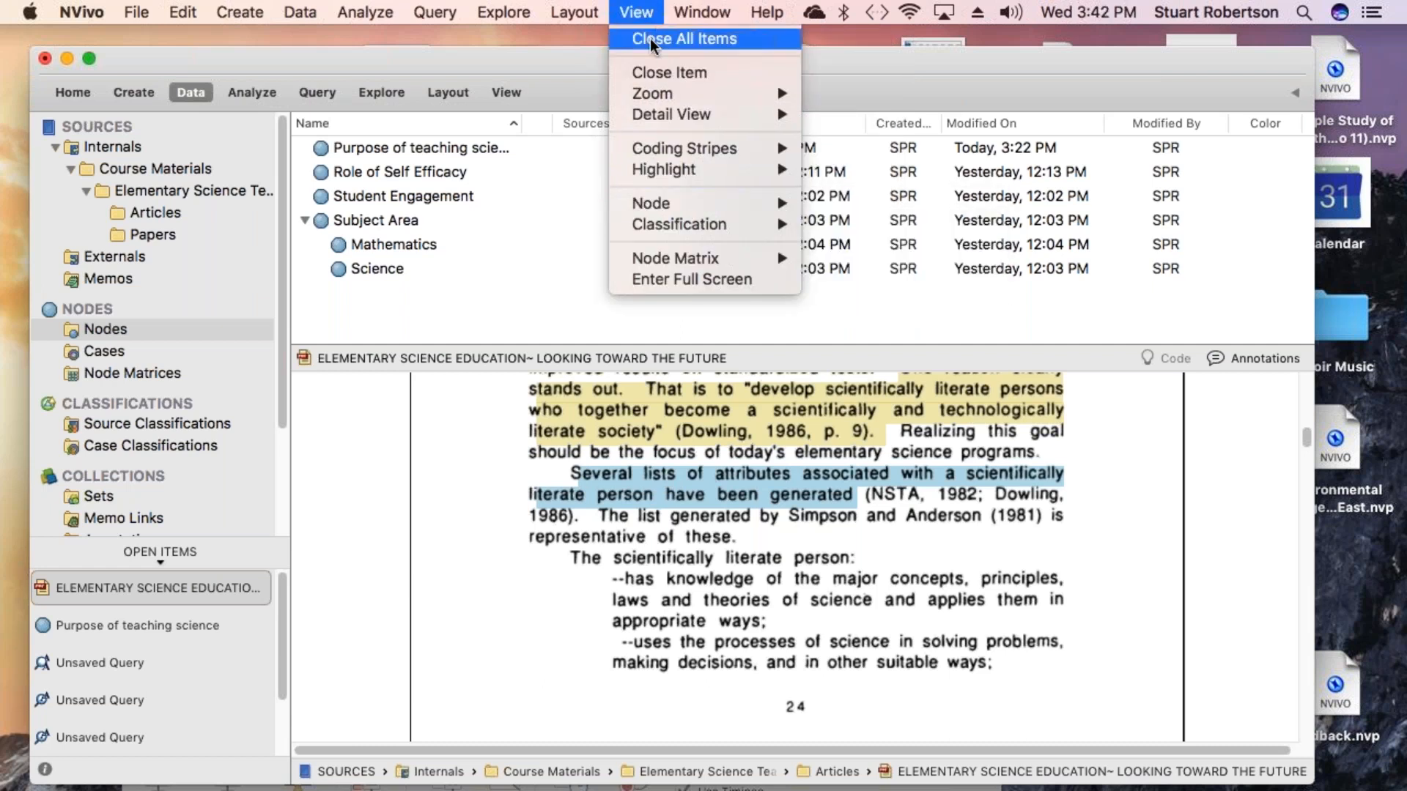
mouse_move(733, 169)
click(843, 171)
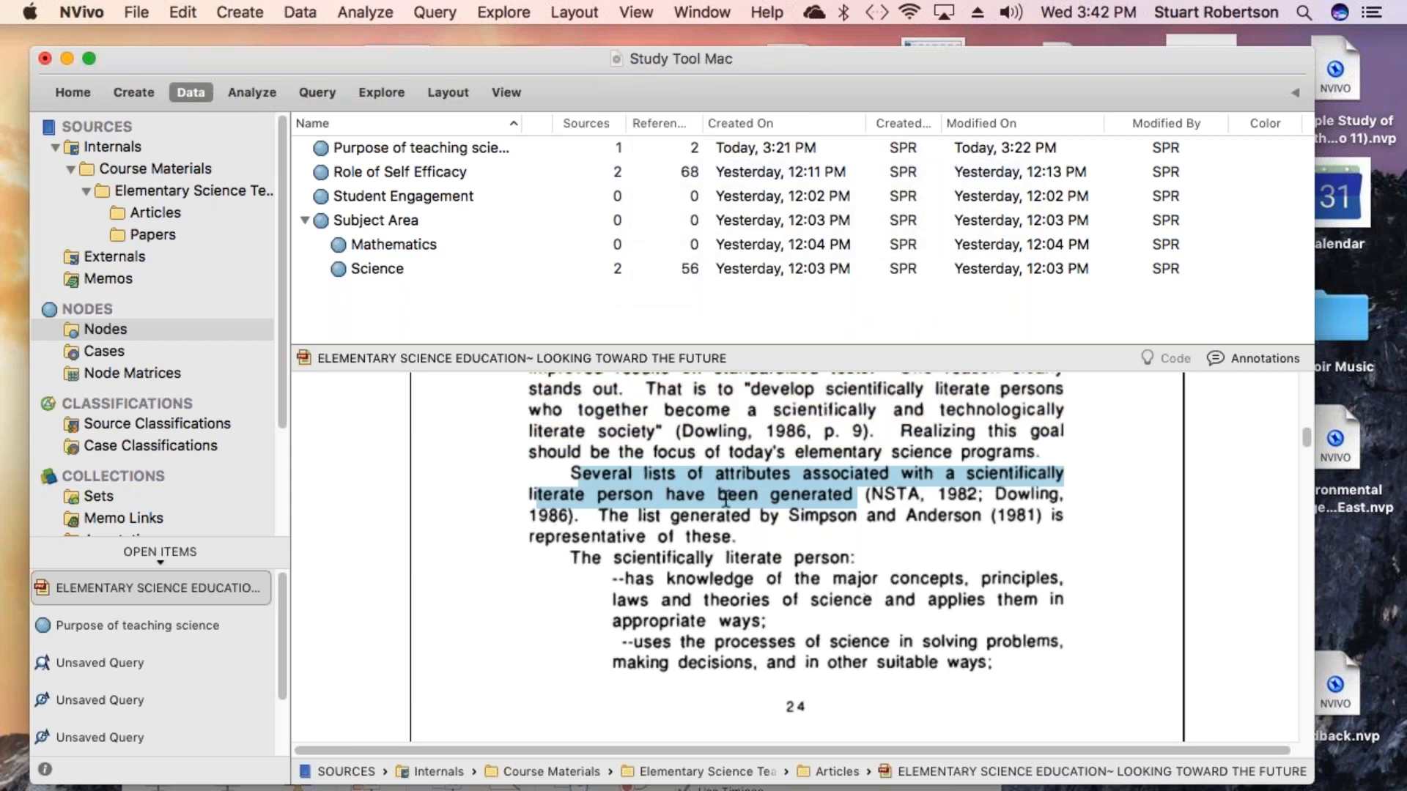
- Review the new annotation on the highlighted passage and in the document's annotations list
click(712, 474)
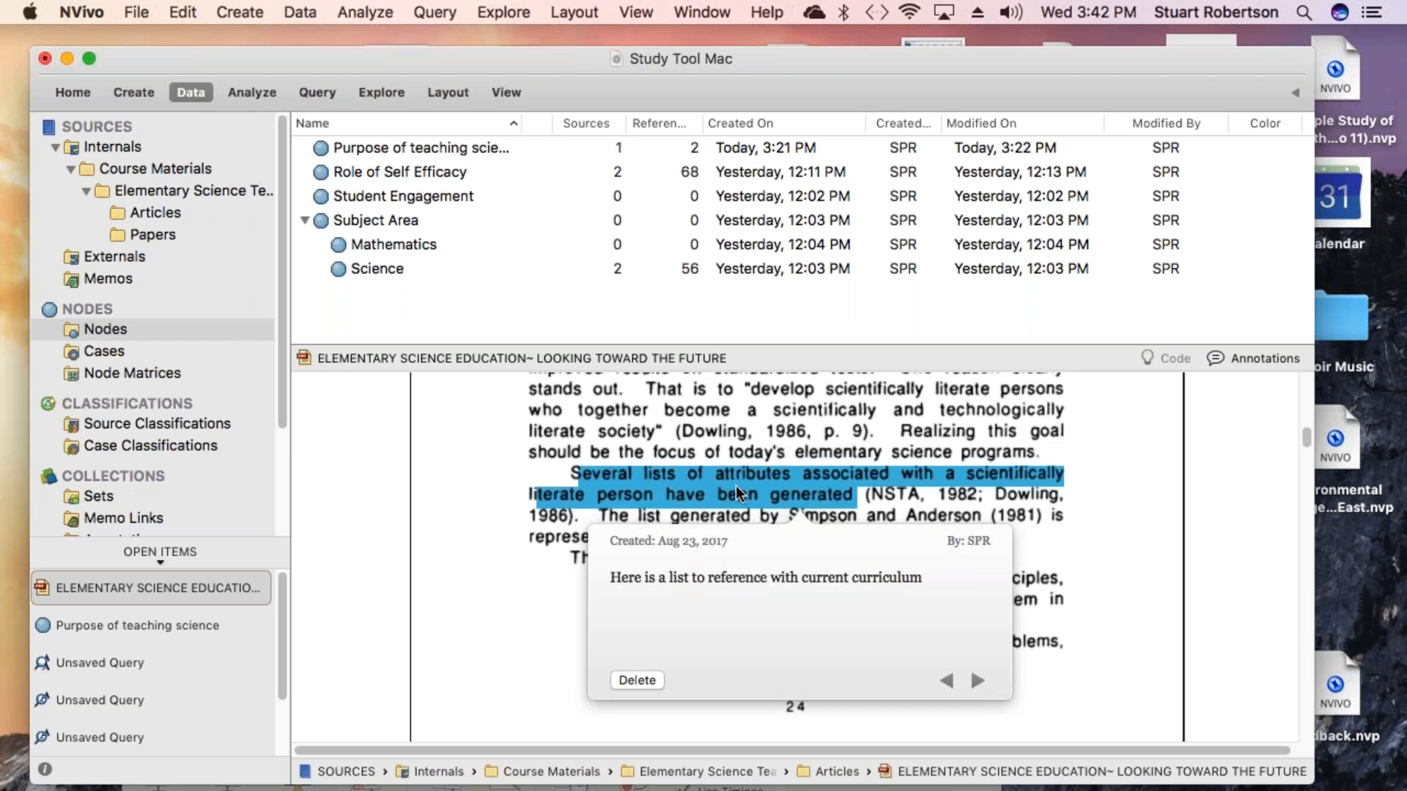
click(740, 437)
click(1220, 356)
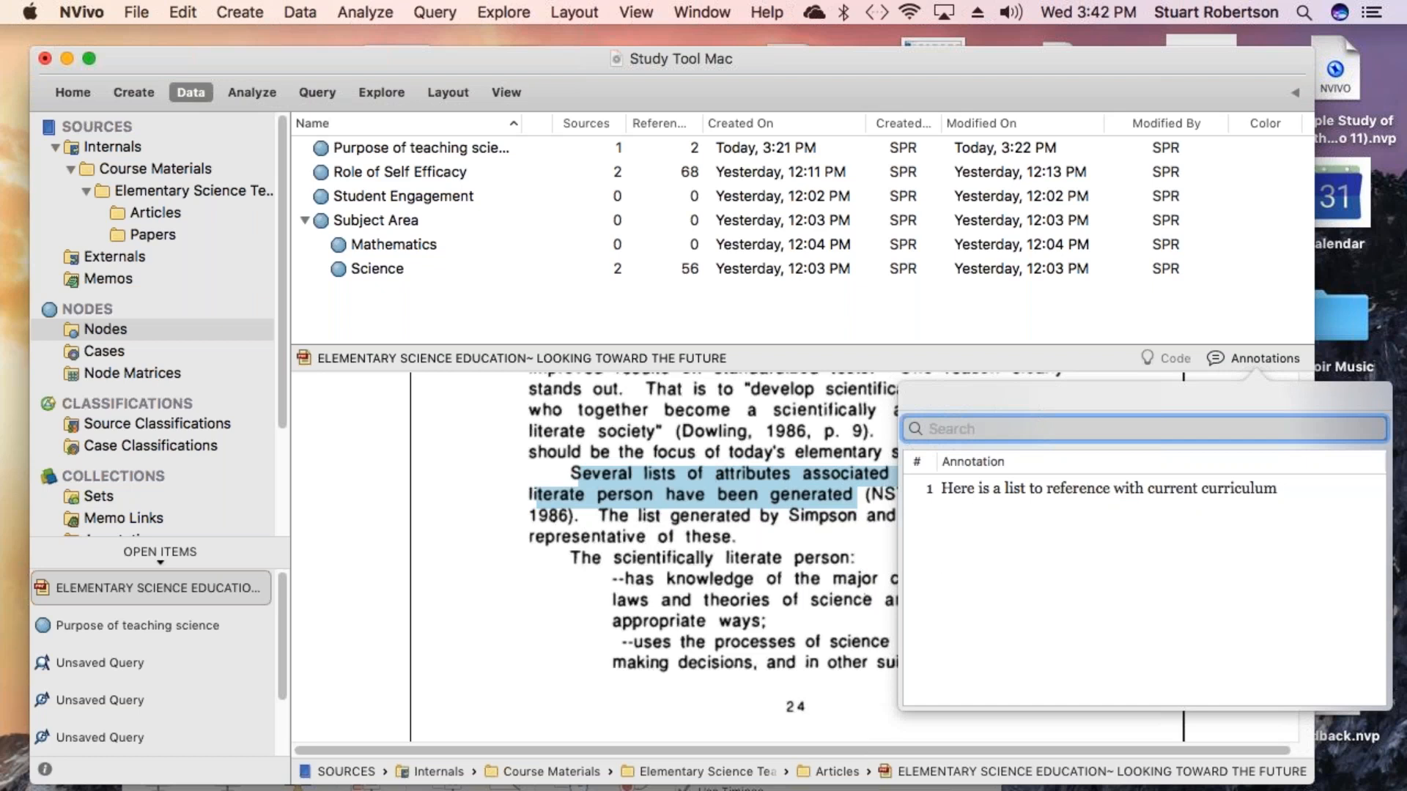
click(929, 486)
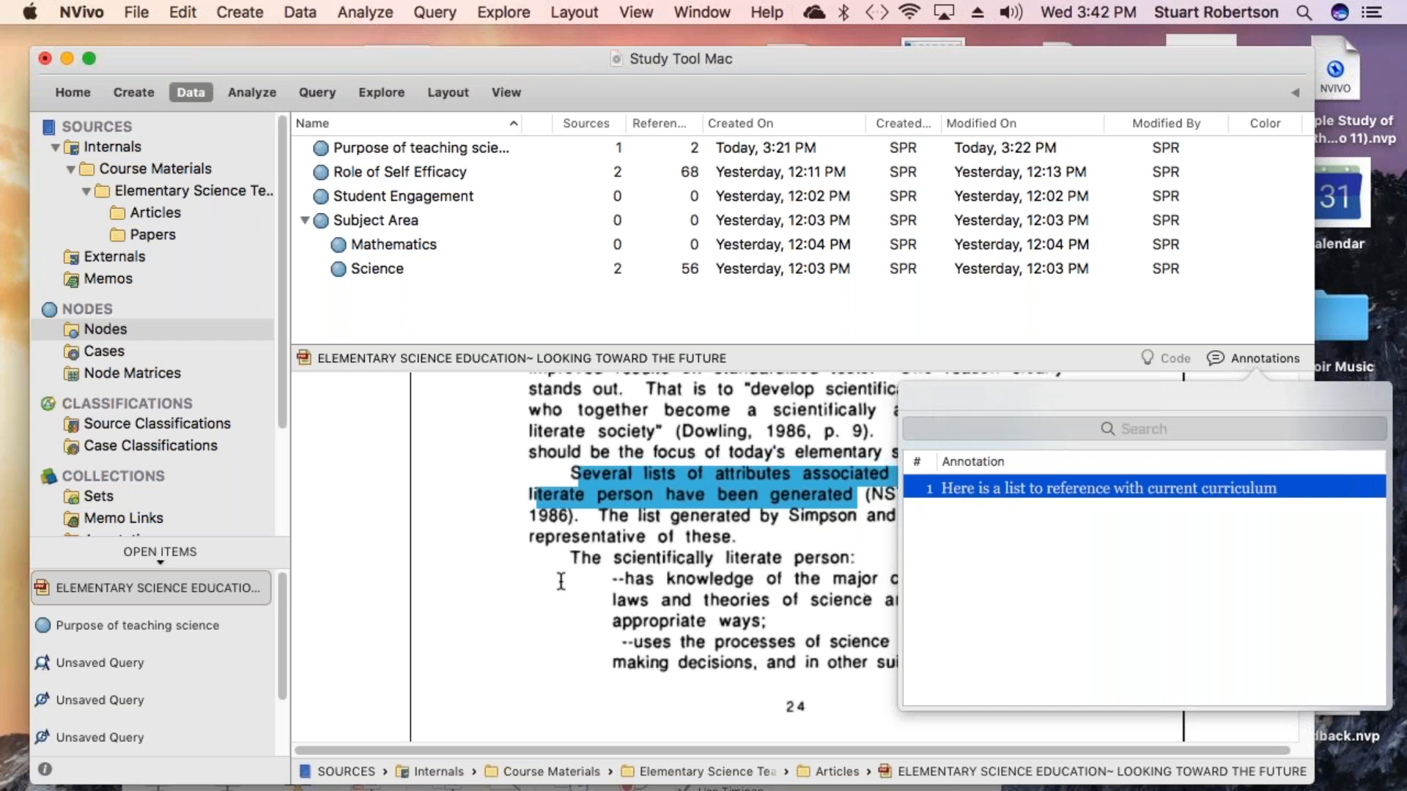
click(481, 507)
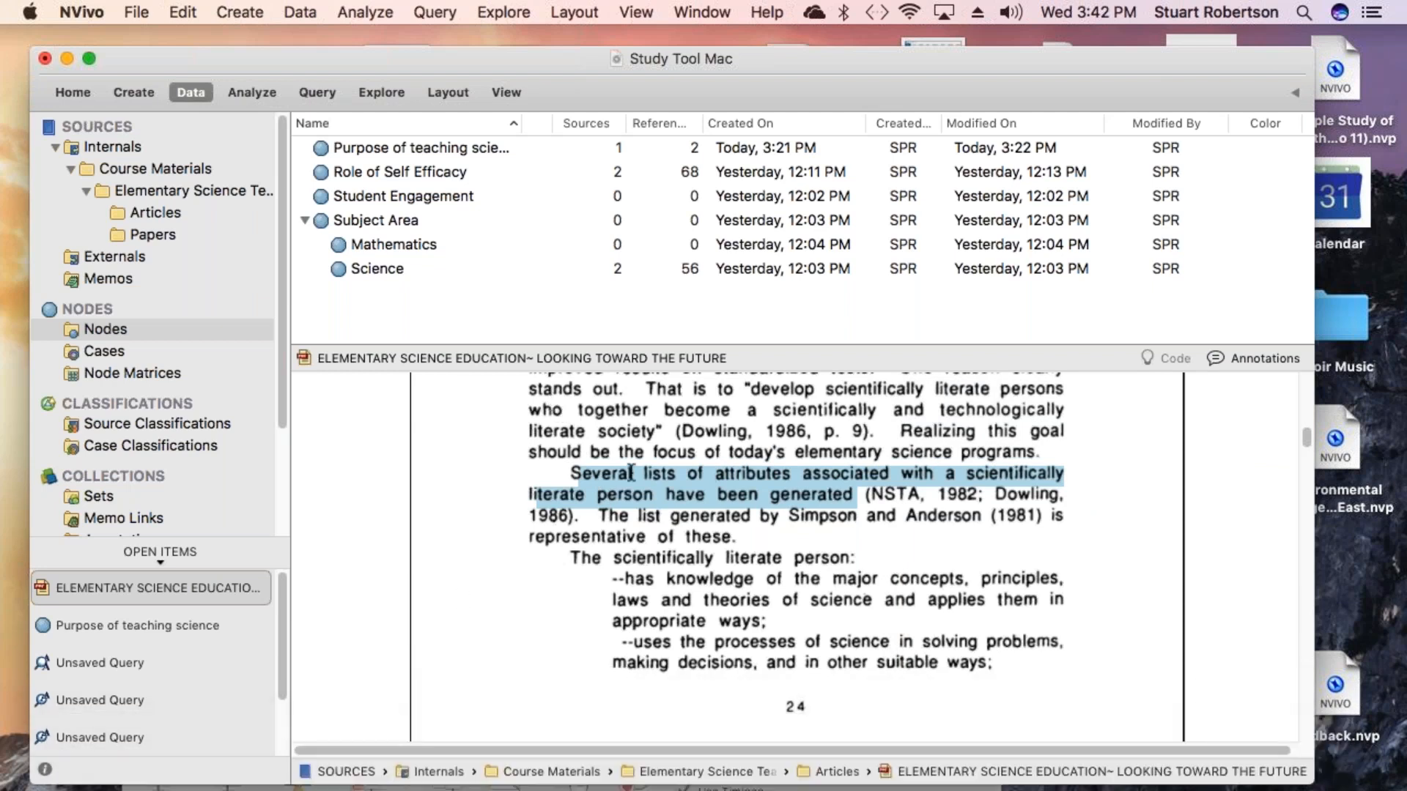
- Switch to PowerPoint, play the Sleepless Student Mac presentation from the start and advance to the next slide
mouse_move(576, 790)
click(971, 768)
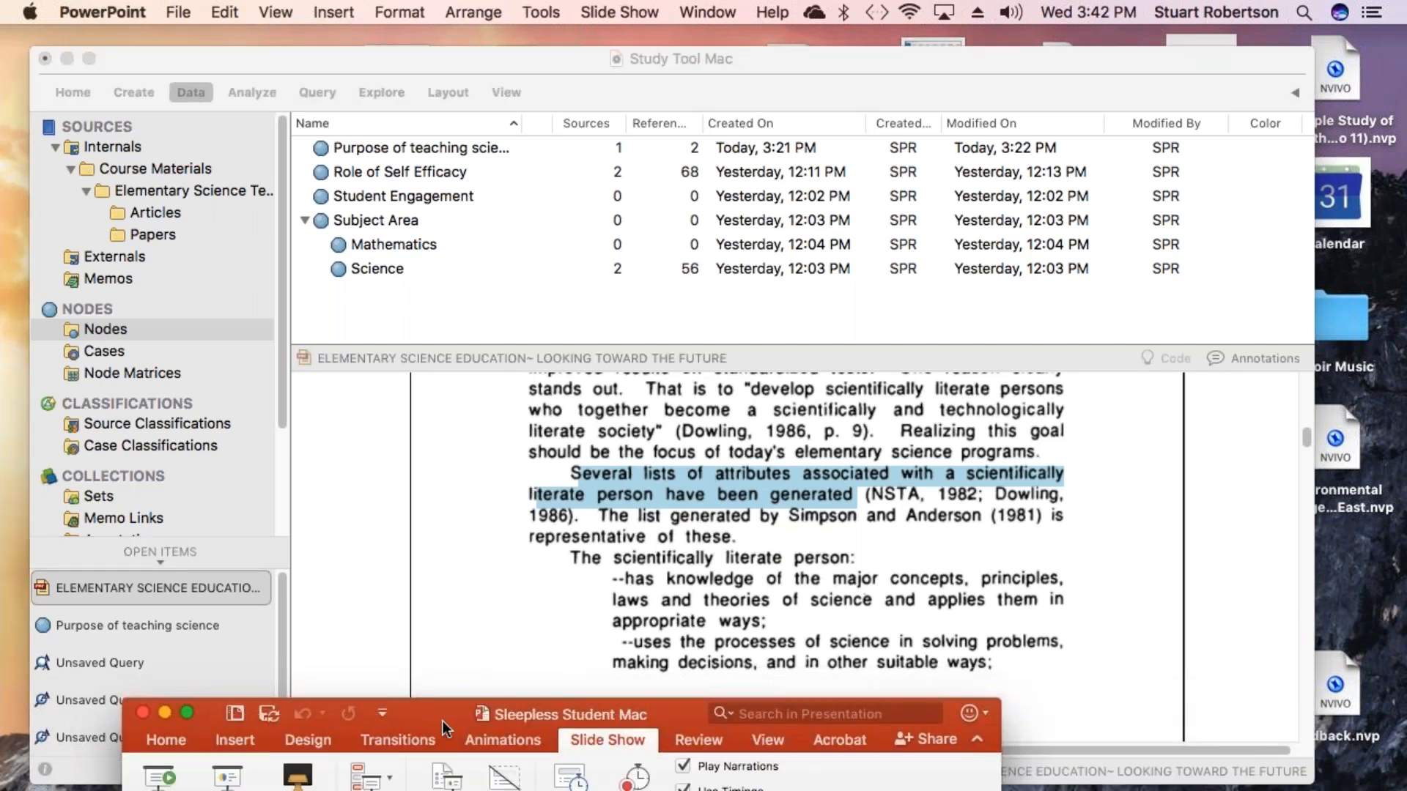
drag(438, 715, 434, 670)
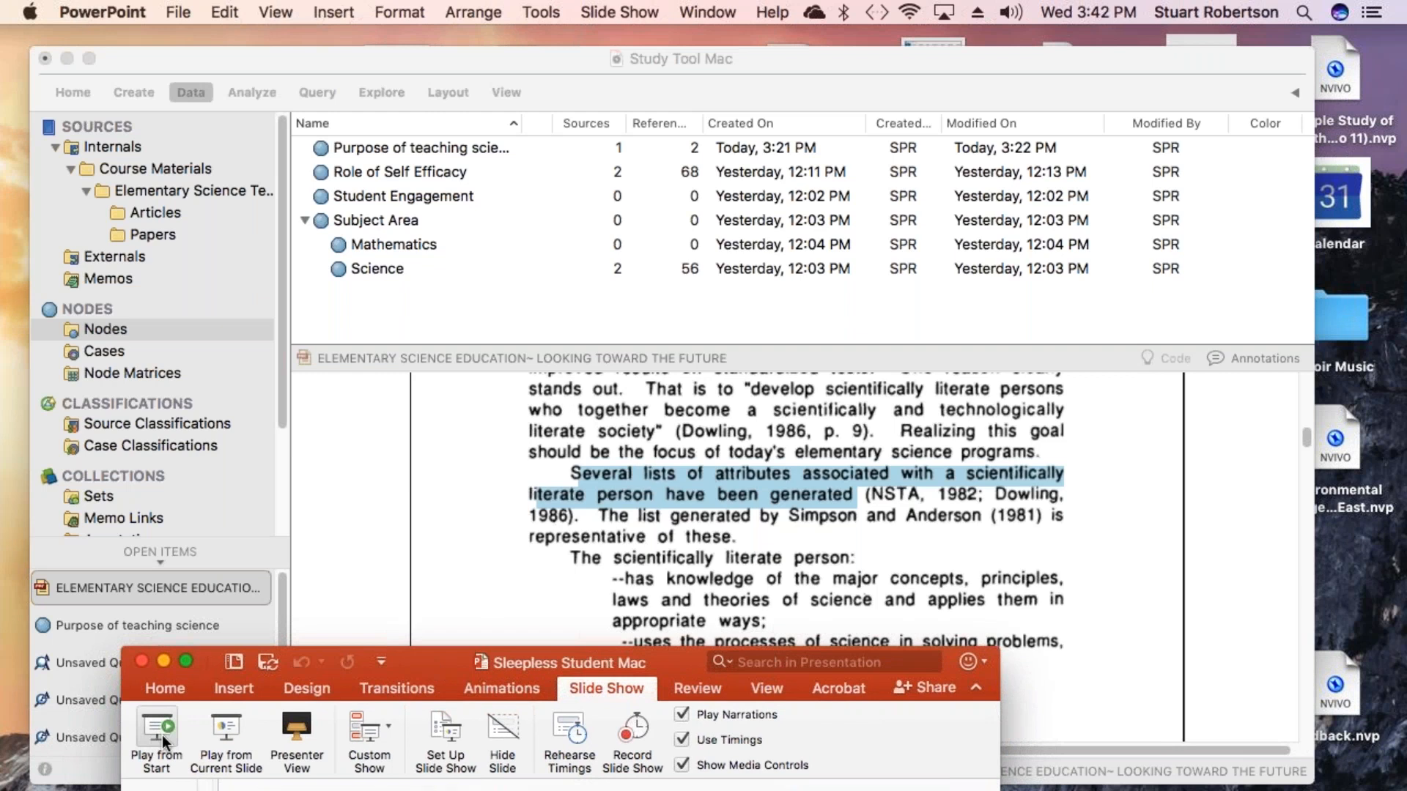
click(220, 727)
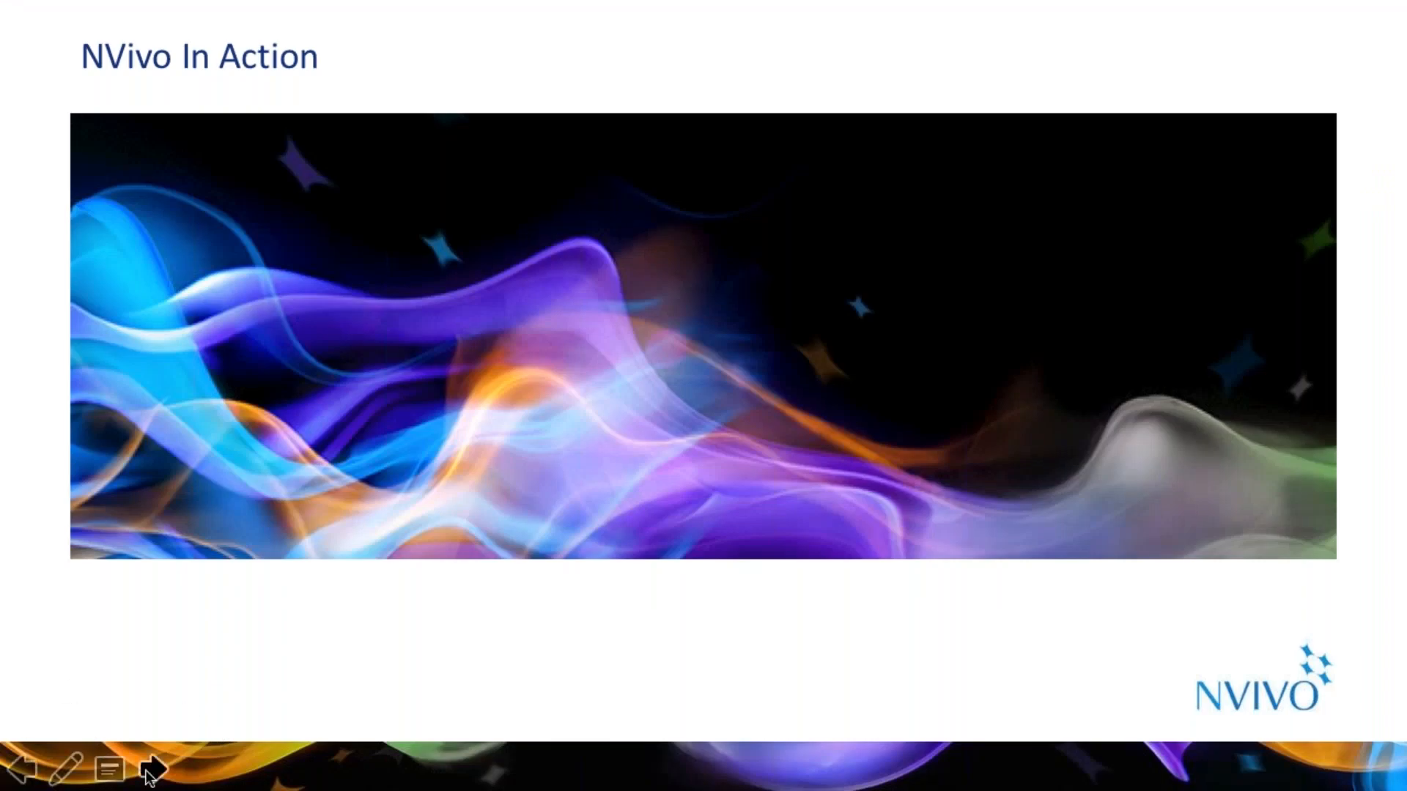
click(152, 769)
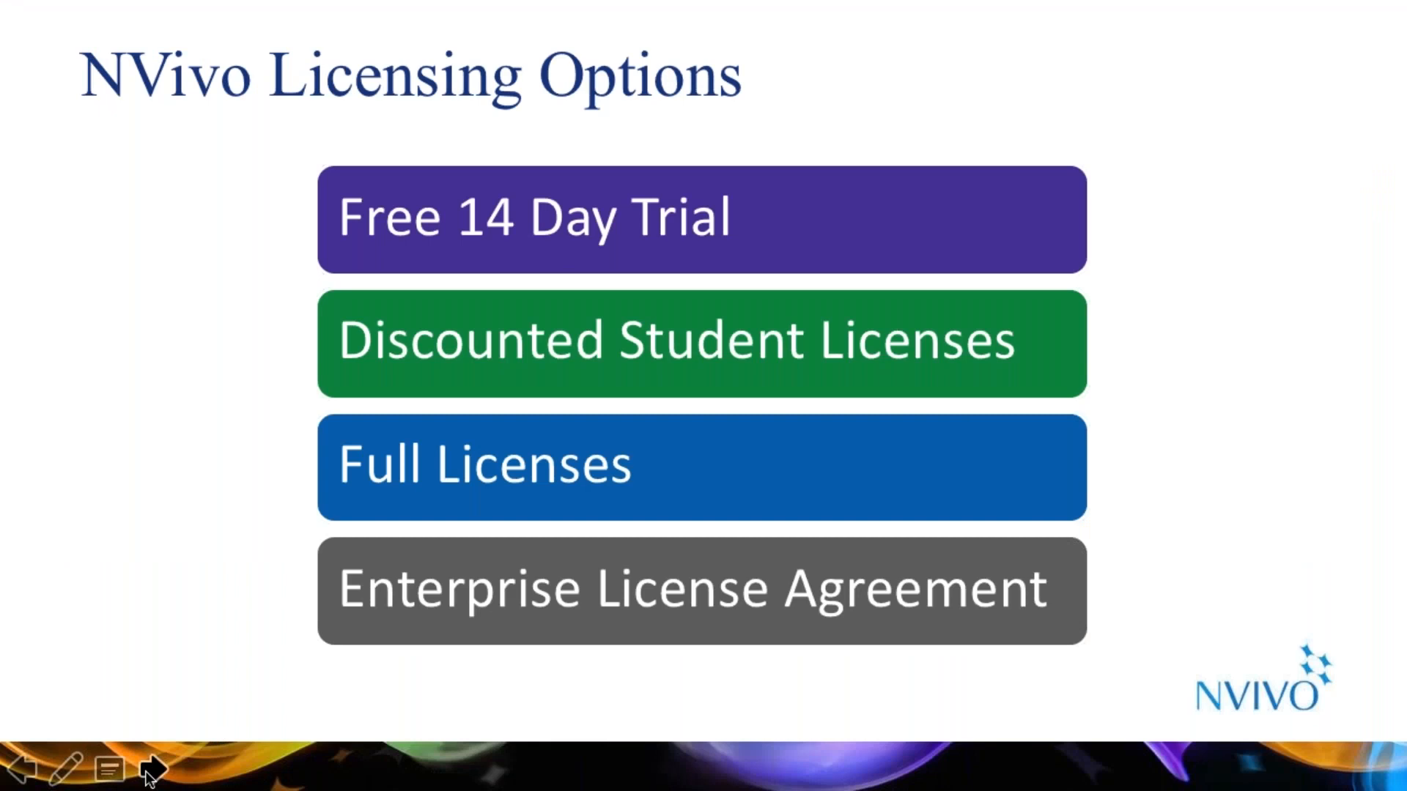